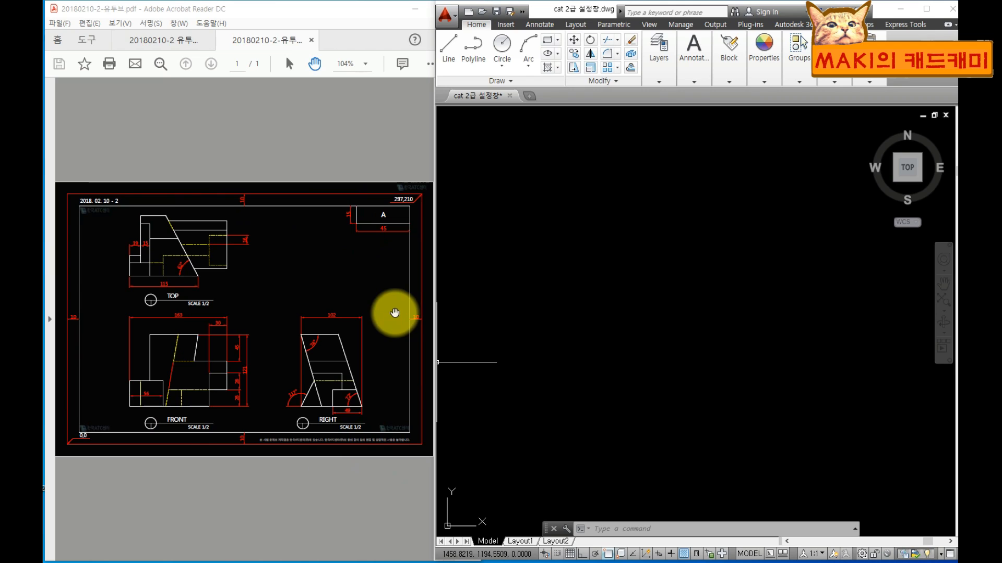
# Compare the finished three-view sheet with the dimensioned problem sheet, and view the problem sheet at 150%.
pyautogui.click(163, 40)
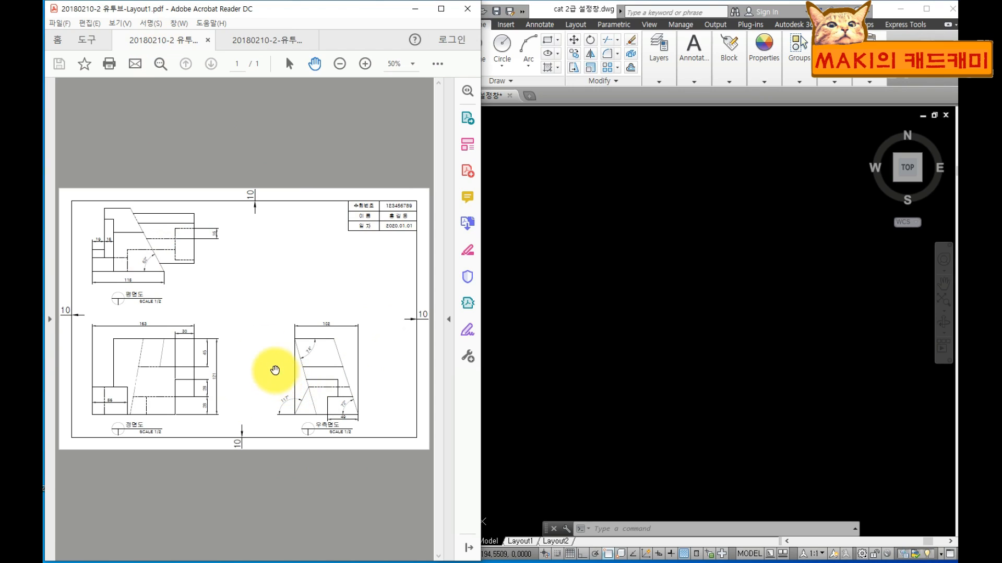
pyautogui.click(256, 46)
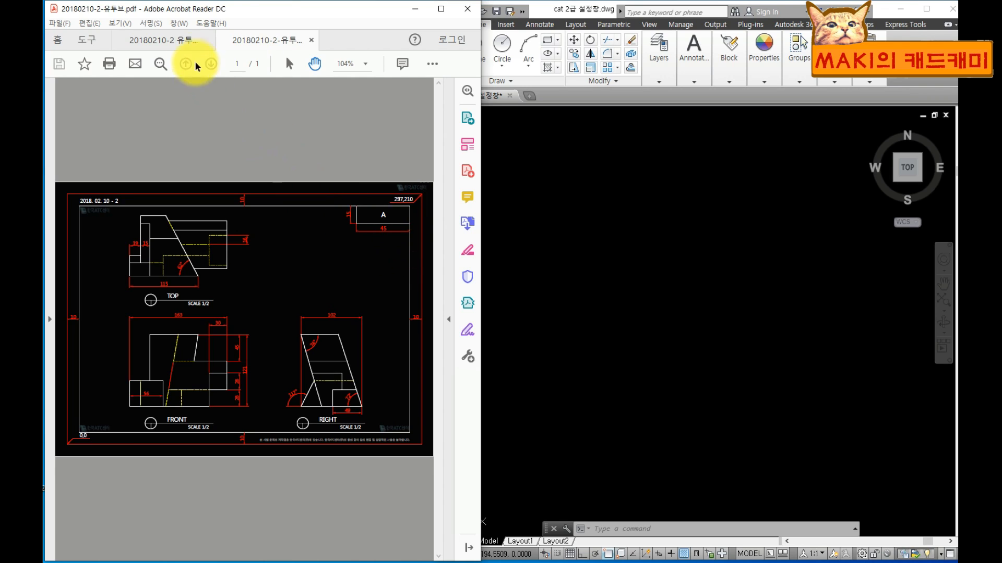
pyautogui.click(189, 40)
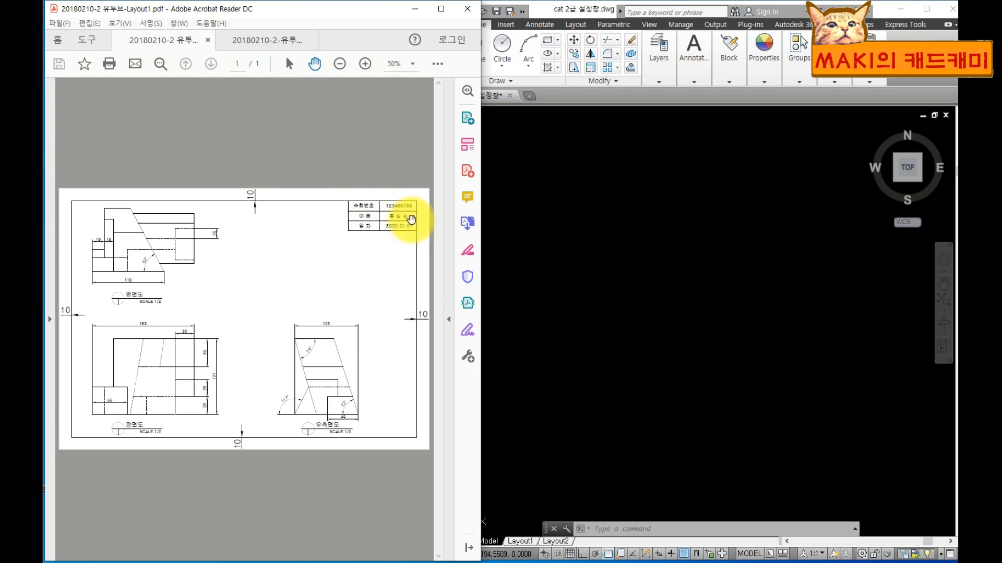
pyautogui.click(265, 47)
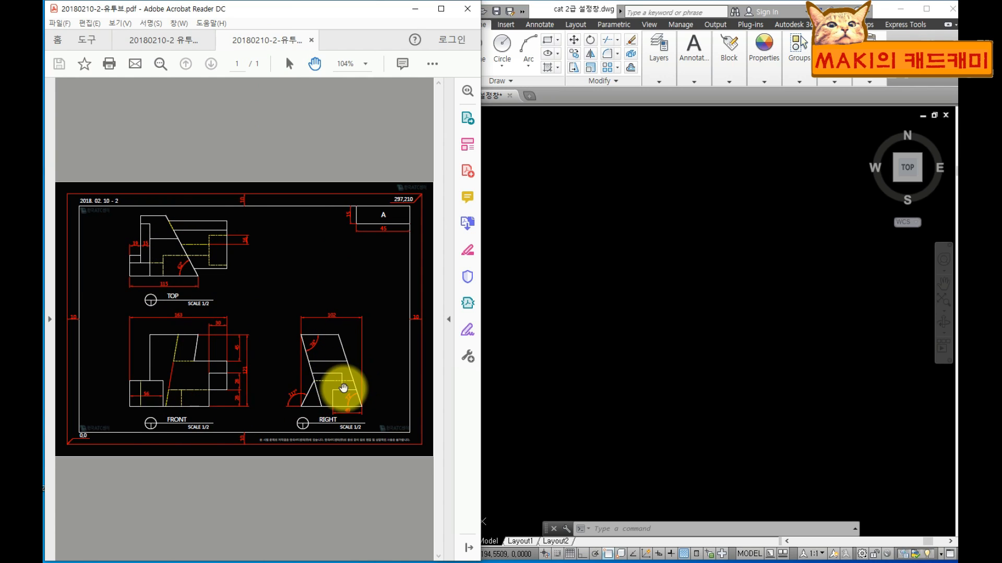
pyautogui.click(365, 64)
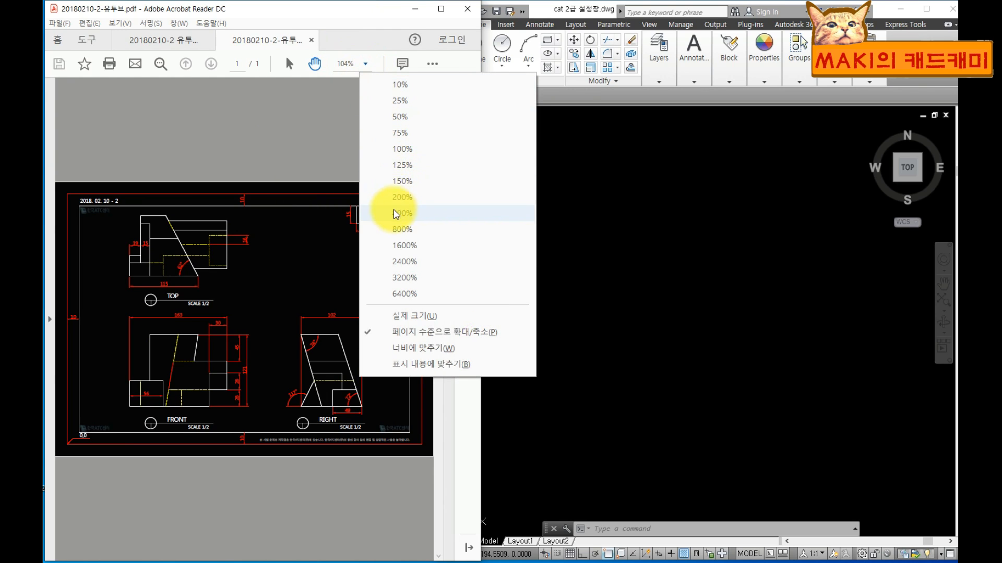
pyautogui.click(402, 181)
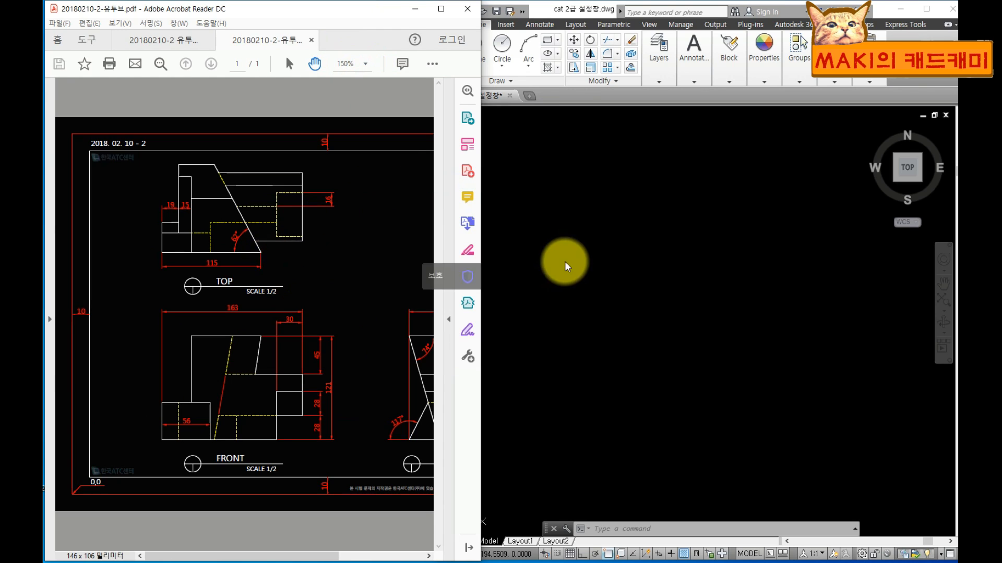
# Switch to AutoCAD and draw a horizontal base line about 1938 units long with Ortho on.
pyautogui.click(568, 267)
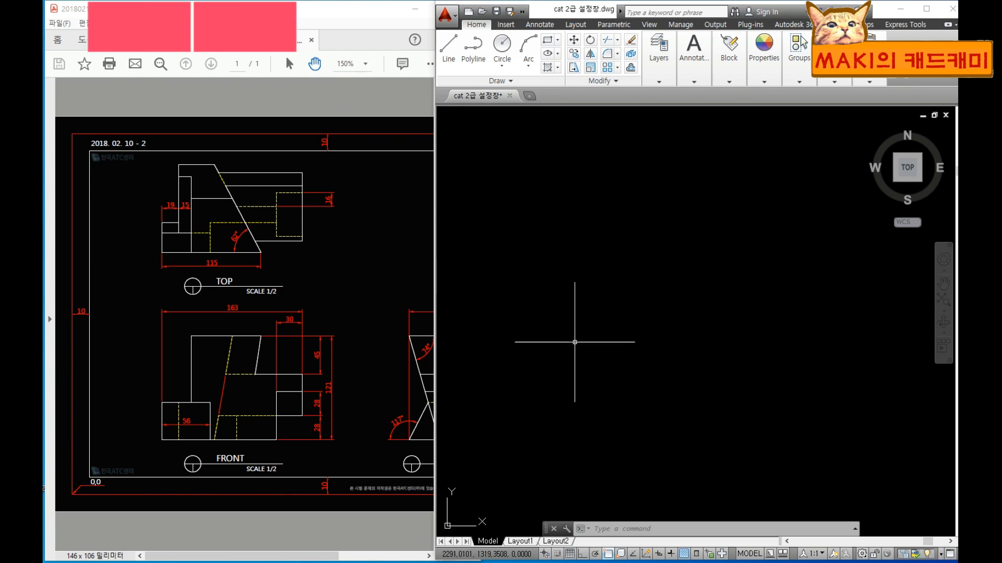
pyautogui.write('l')
pyautogui.press('Return')
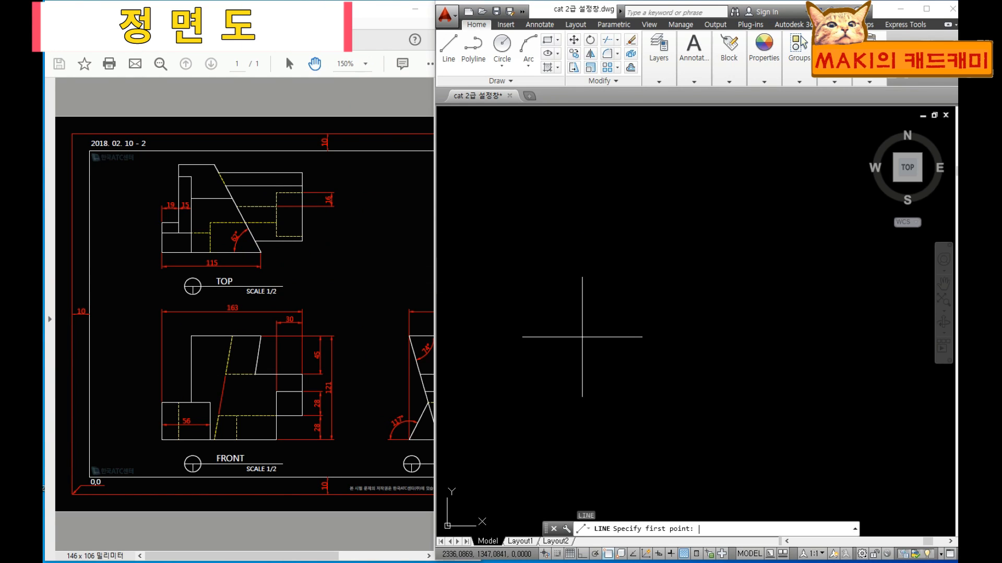
pyautogui.click(516, 406)
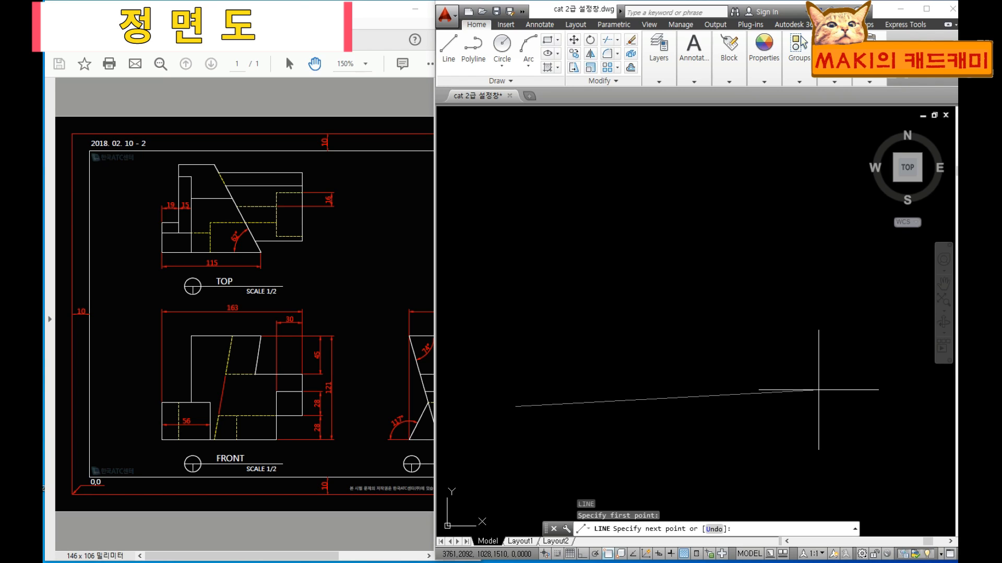
pyautogui.press('F8')
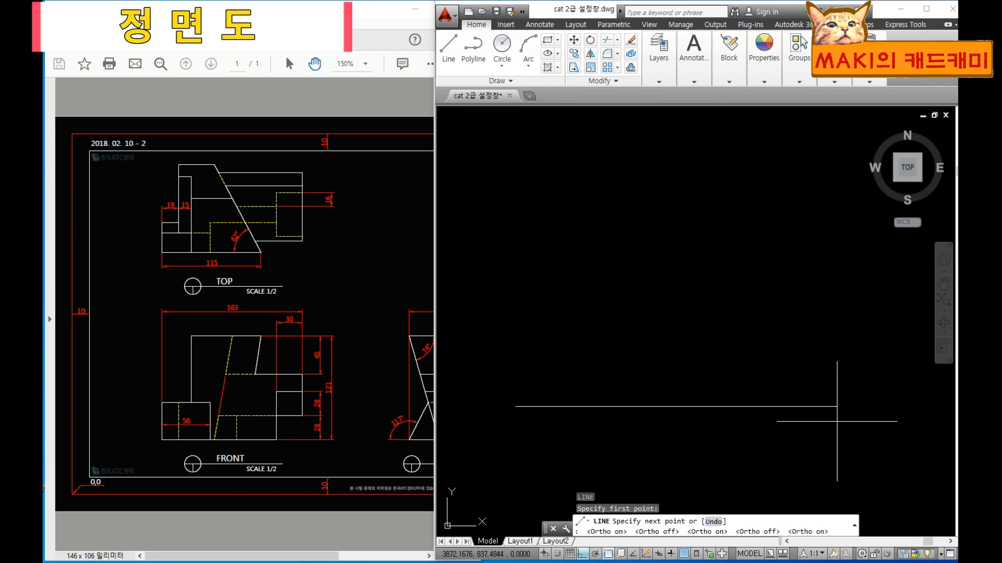
pyautogui.click(837, 420)
pyautogui.press('Return')
# Draw a long vertical line upward from the base line's left endpoint.
pyautogui.press('Return')
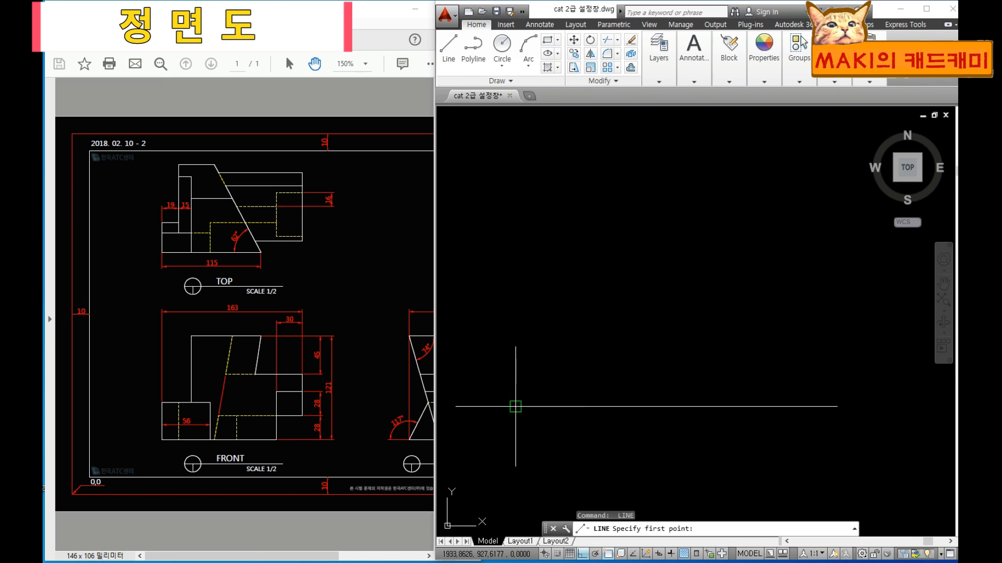
pyautogui.click(515, 406)
pyautogui.click(515, 145)
pyautogui.press('Escape')
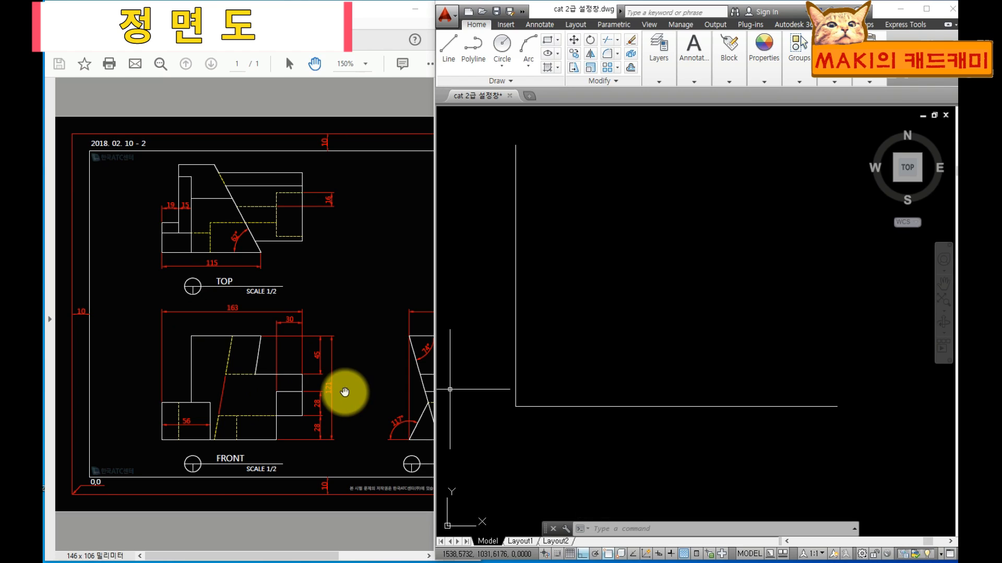
pyautogui.click(574, 434)
pyautogui.press('Escape')
pyautogui.press('Escape')
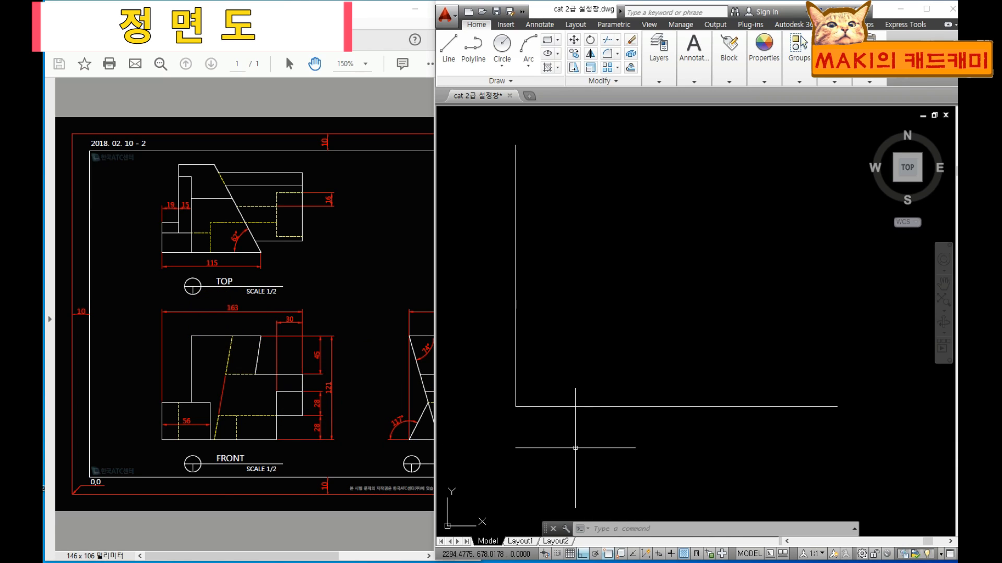
# Offset the vertical line 163 to the right for the front view's overall width.
pyautogui.write('o')
pyautogui.press('Return')
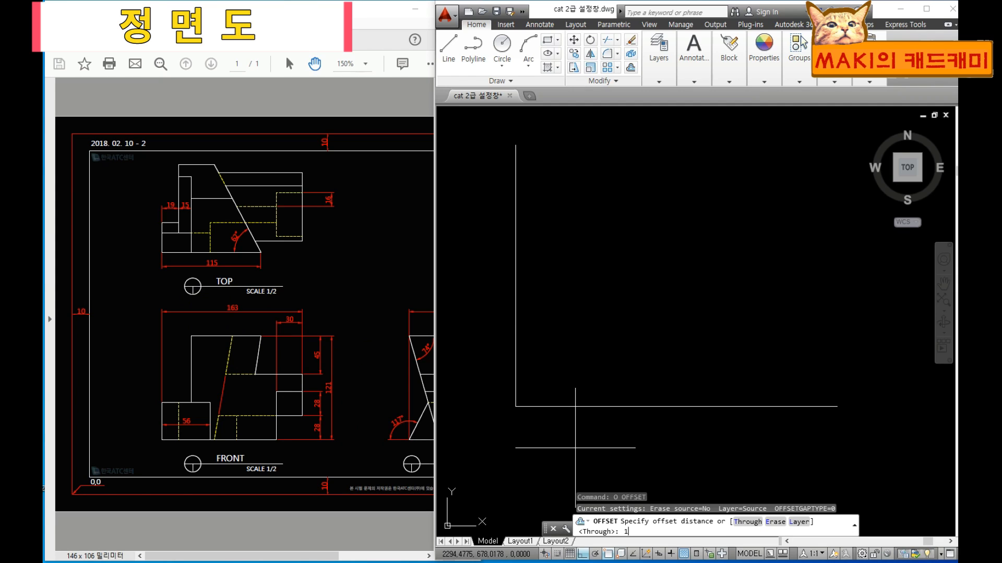
pyautogui.write('163')
pyautogui.press('Return')
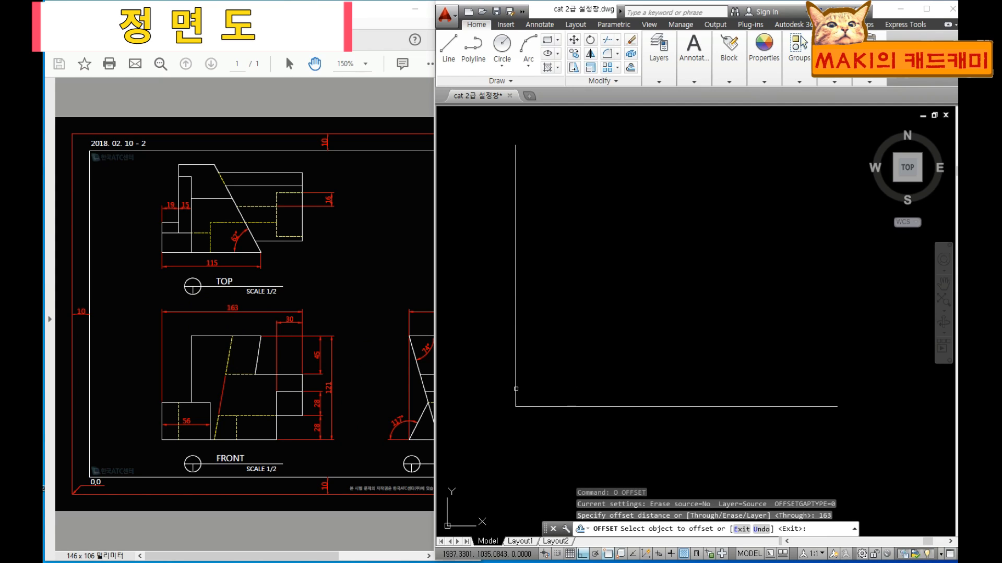
pyautogui.click(515, 398)
pyautogui.click(598, 376)
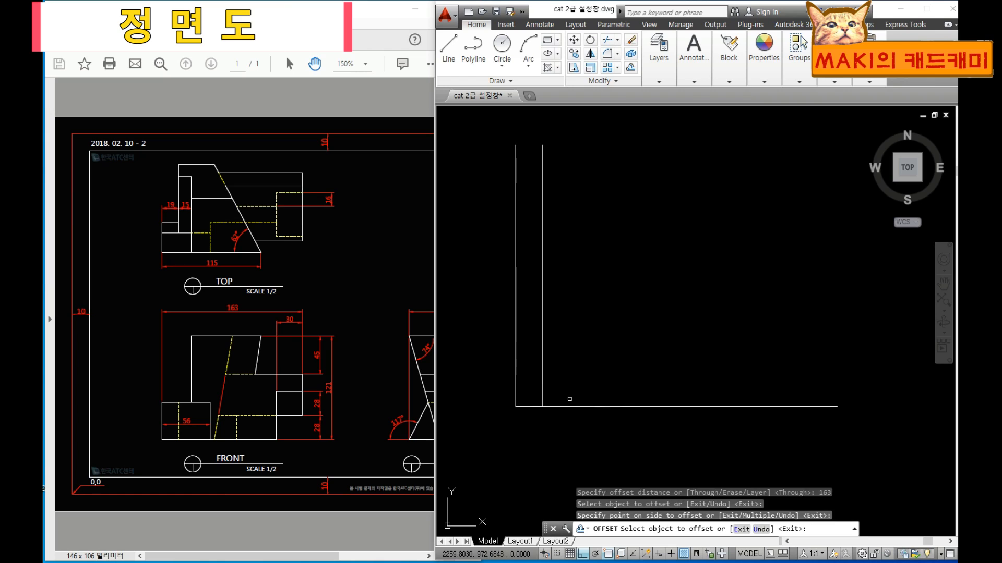
pyautogui.press('Return')
# Offset the base line 121 upward for the front view's overall height.
pyautogui.press('Return')
pyautogui.write('121')
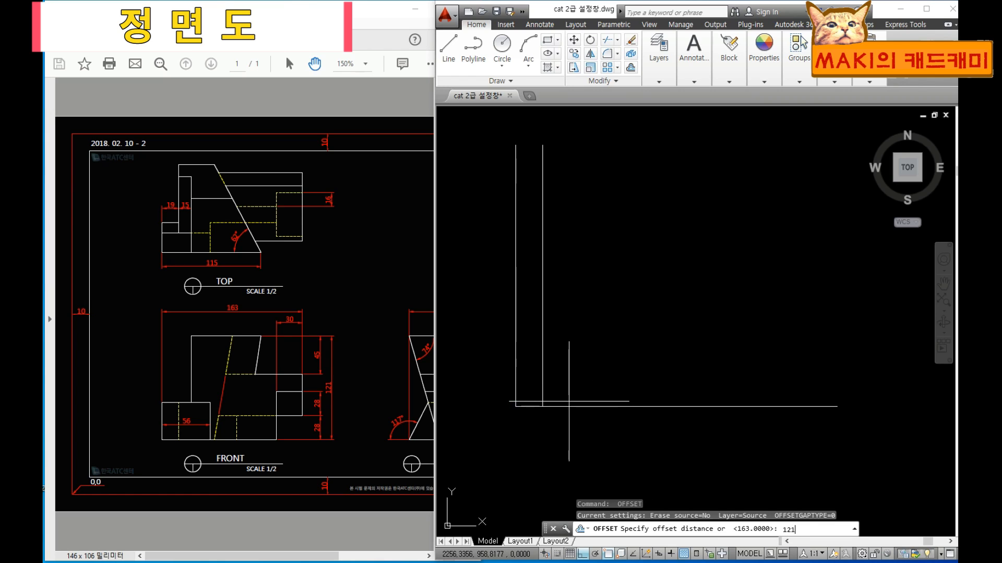
pyautogui.press('Return')
pyautogui.click(568, 406)
pyautogui.click(566, 379)
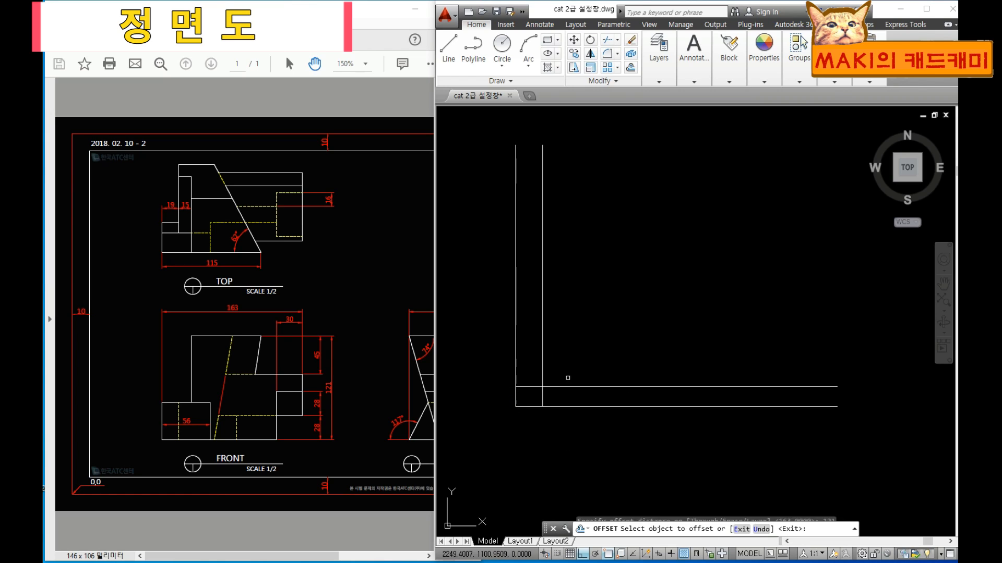
pyautogui.scroll(4, 505, 402)
pyautogui.scroll(2, 553, 365)
pyautogui.press('Escape')
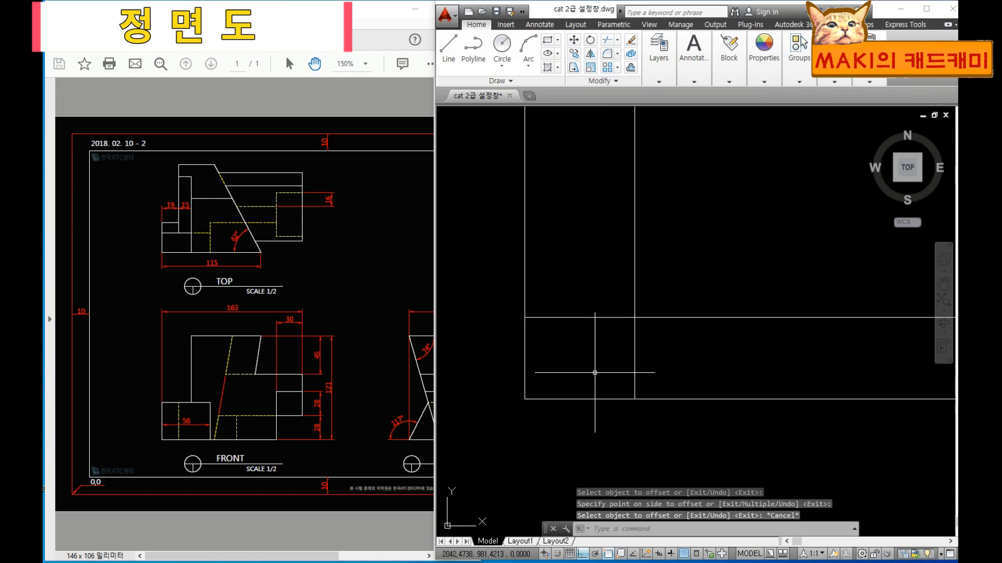
# Offset the left vertical line 56 to the right.
pyautogui.moveTo(627, 349); pyautogui.dragTo(567, 357, button='middle')
pyautogui.press('Escape')
pyautogui.press('Escape')
pyautogui.scroll(2, 550, 365)
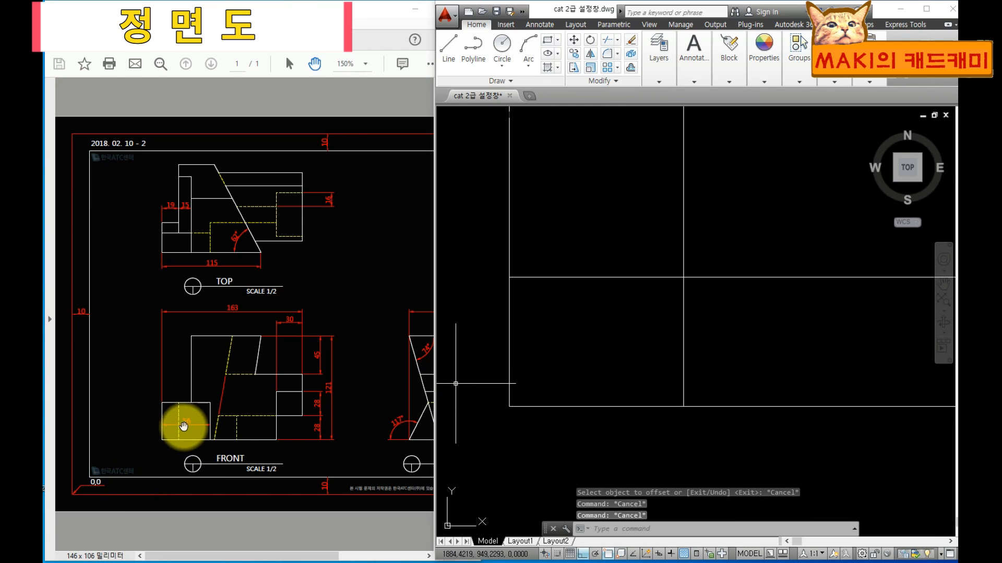
pyautogui.write('o')
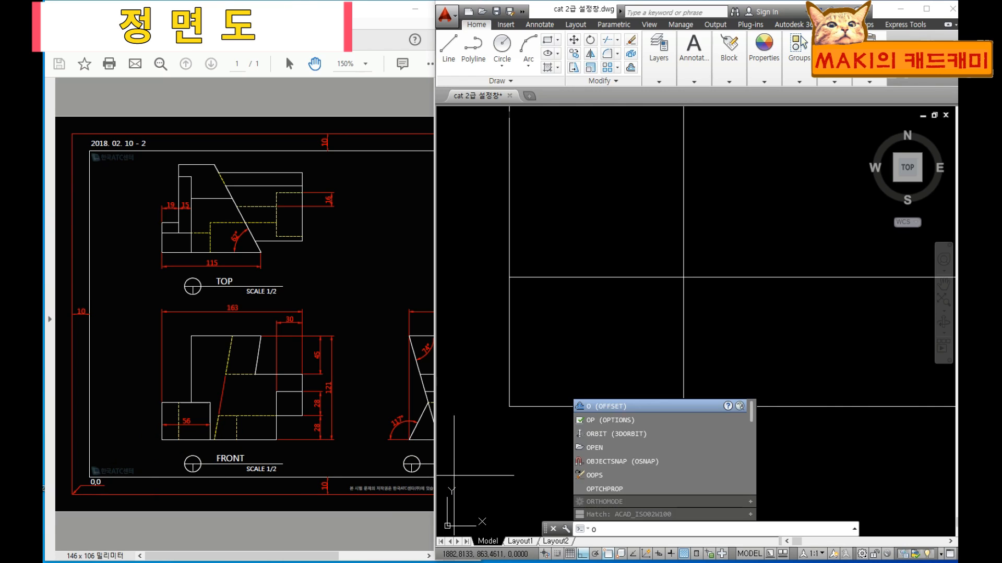
pyautogui.press('Return')
pyautogui.write('56')
pyautogui.press('Return')
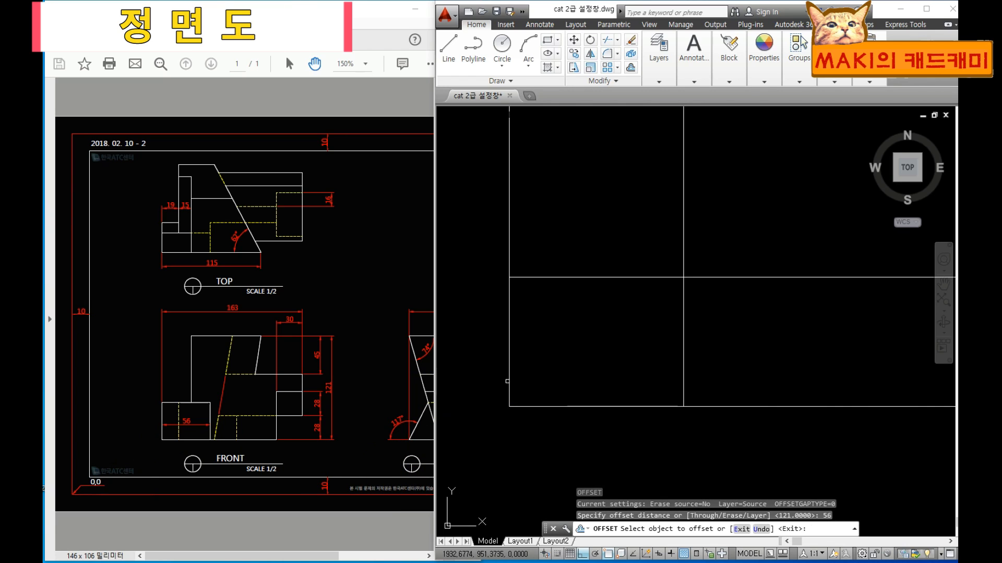
pyautogui.click(508, 407)
pyautogui.click(550, 375)
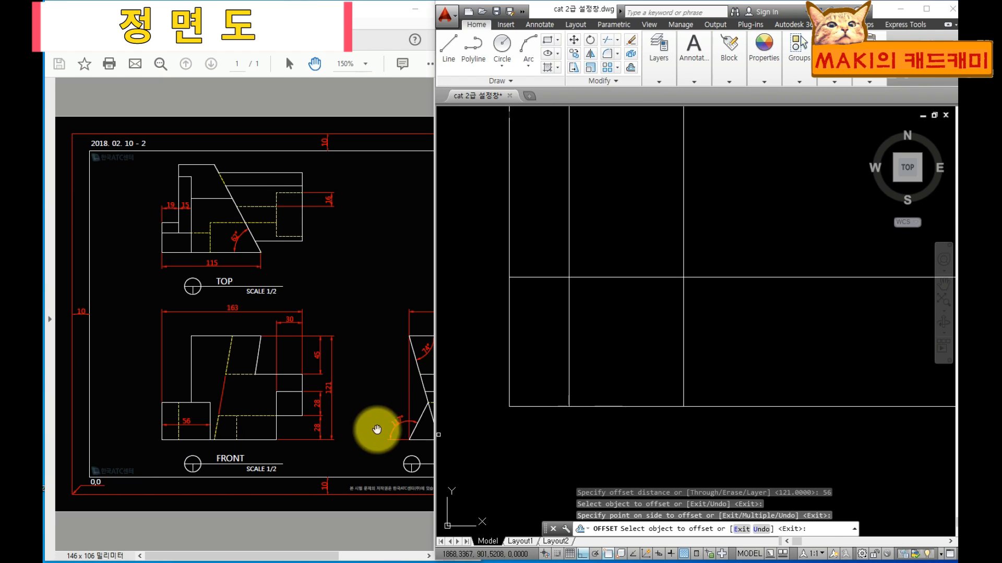
pyautogui.press('Return')
# Offset the base line 28 upward, and offset the resulting line another 28 upward.
pyautogui.press('Return')
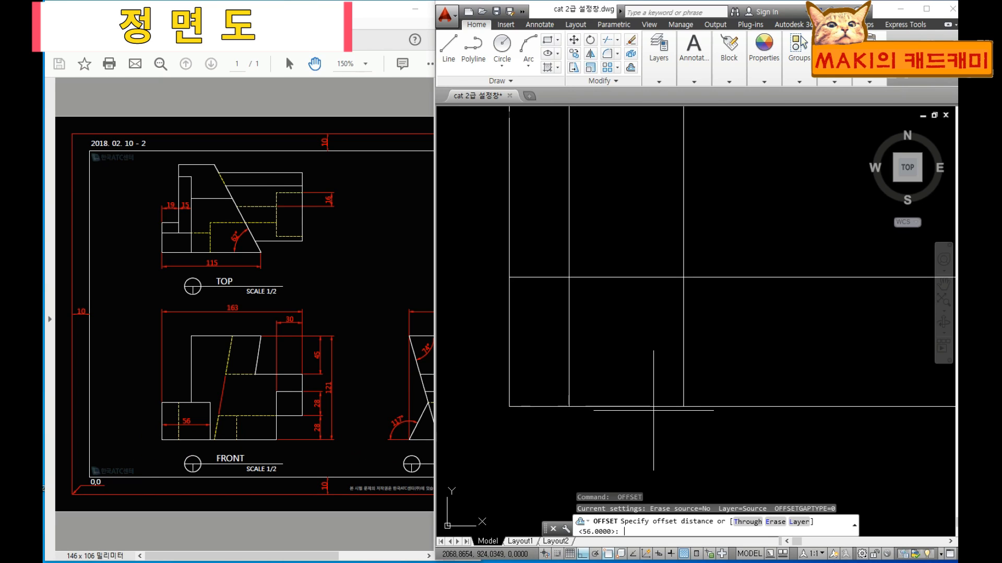
pyautogui.write('28')
pyautogui.press('Return')
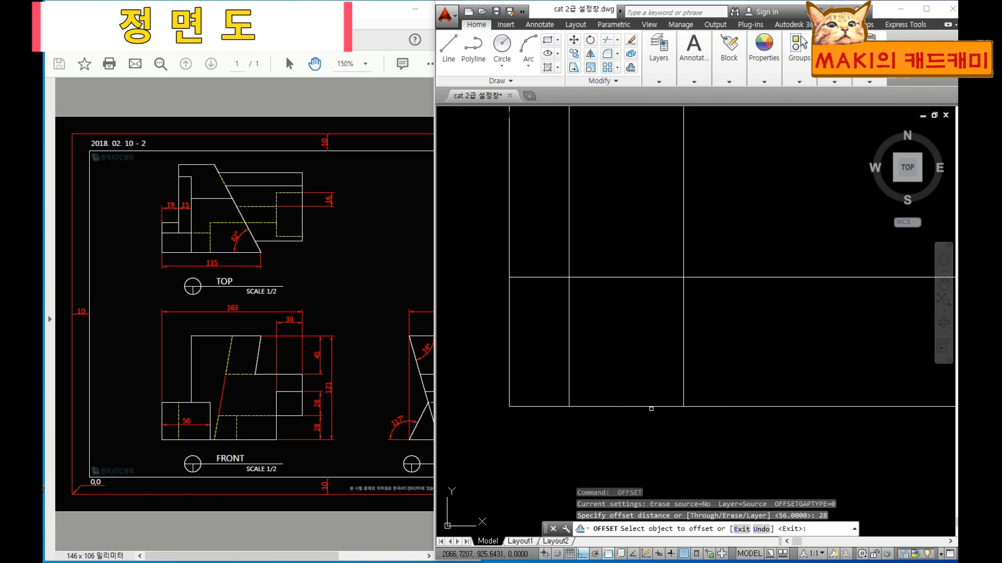
pyautogui.click(649, 406)
pyautogui.click(626, 380)
pyautogui.click(626, 377)
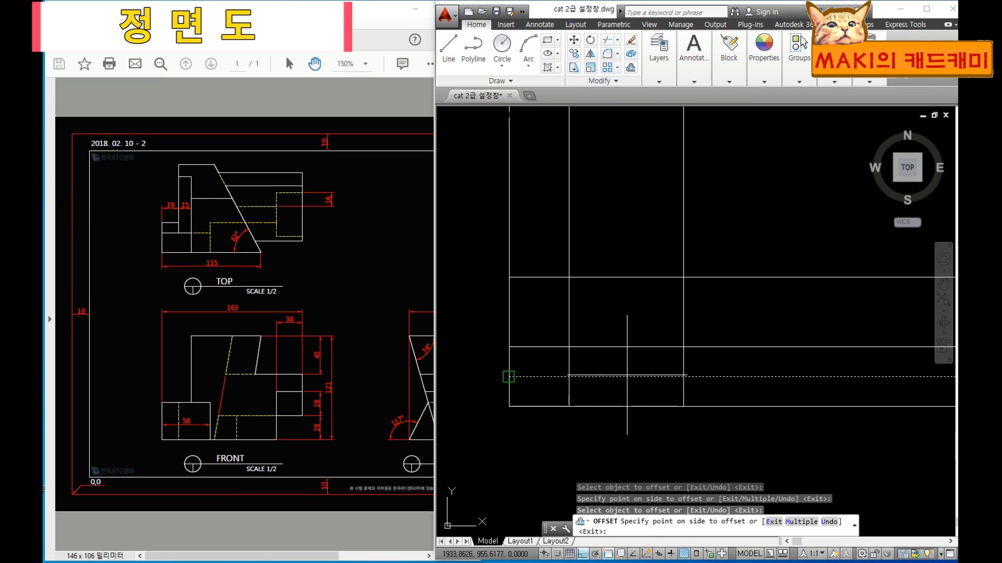
pyautogui.click(582, 360)
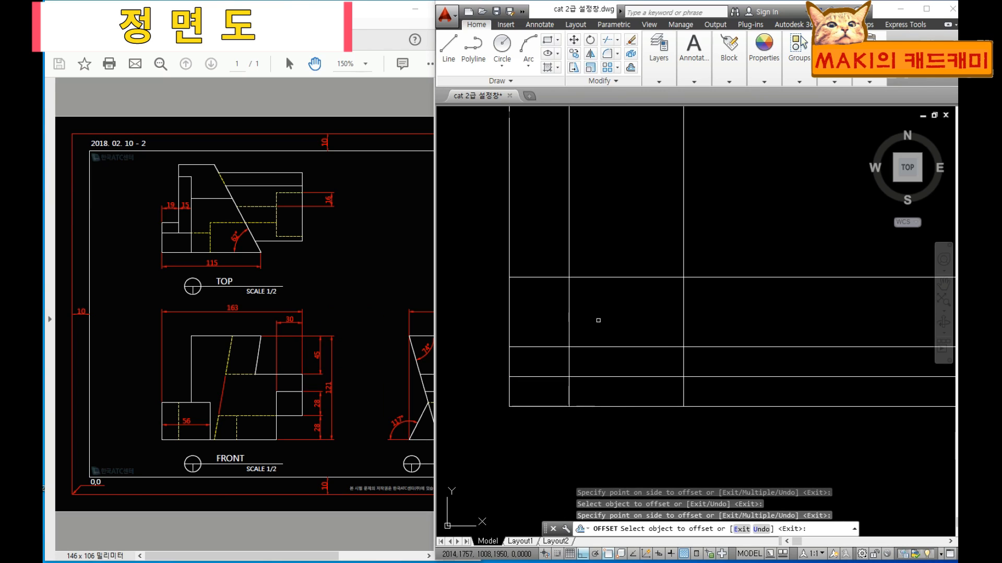
pyautogui.press('Return')
# Offset the top horizontal line of the front view 45 downward.
pyautogui.press('Return')
pyautogui.press('Return')
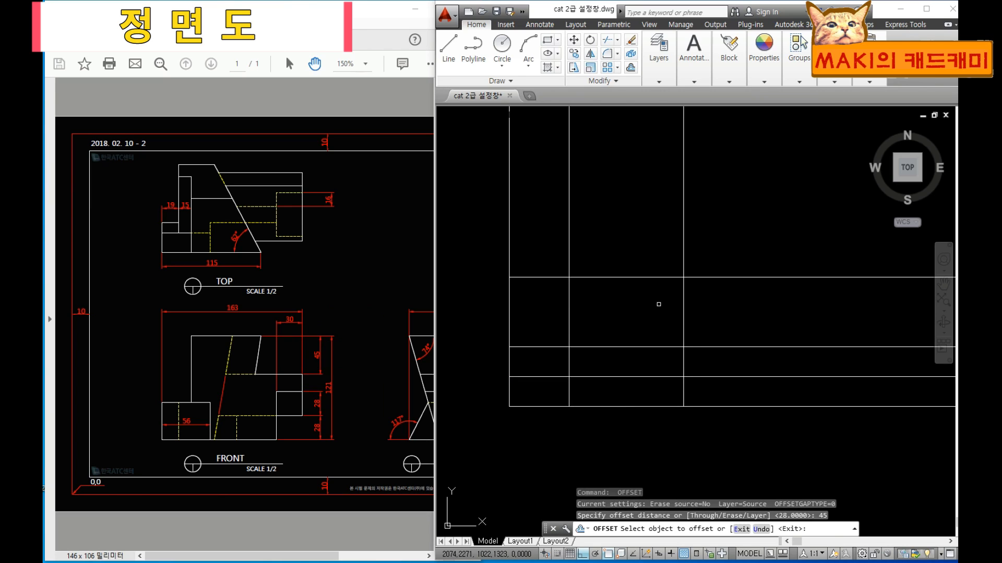
pyautogui.click(657, 277)
pyautogui.click(646, 313)
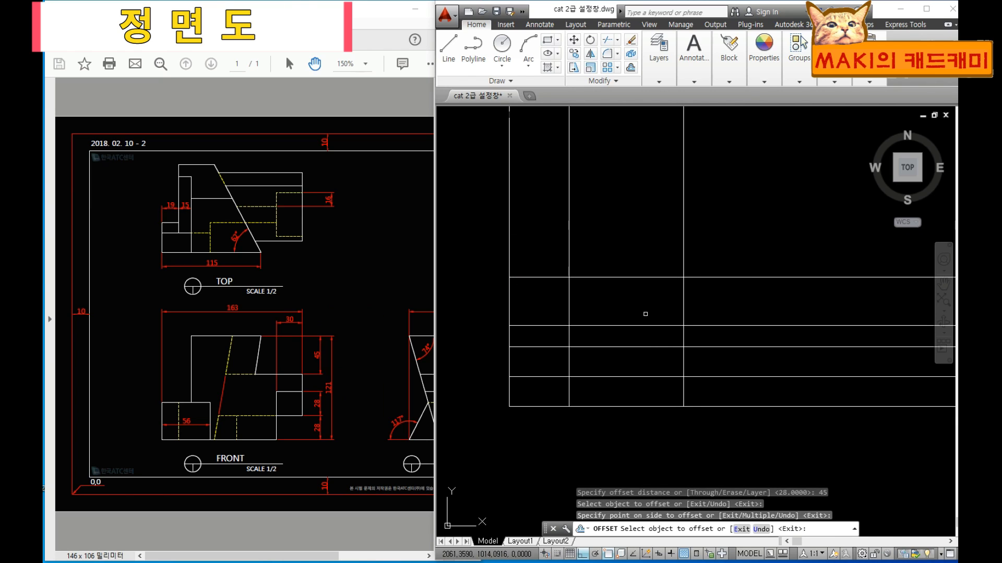
pyautogui.press('Return')
# Offset the right vertical line of the front view 30 to the left.
pyautogui.press('Return')
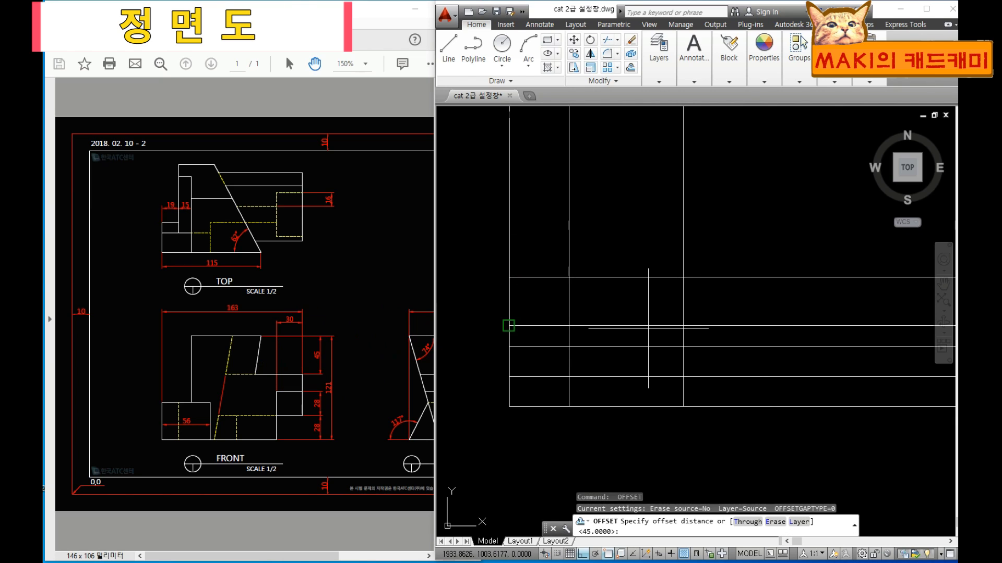
pyautogui.write('30')
pyautogui.press('Return')
pyautogui.click(682, 308)
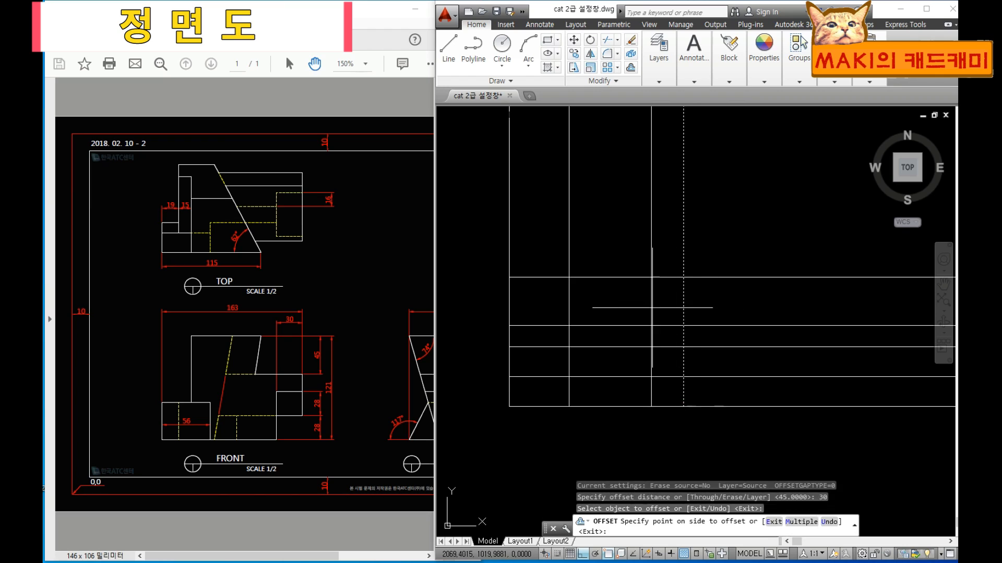
pyautogui.click(643, 311)
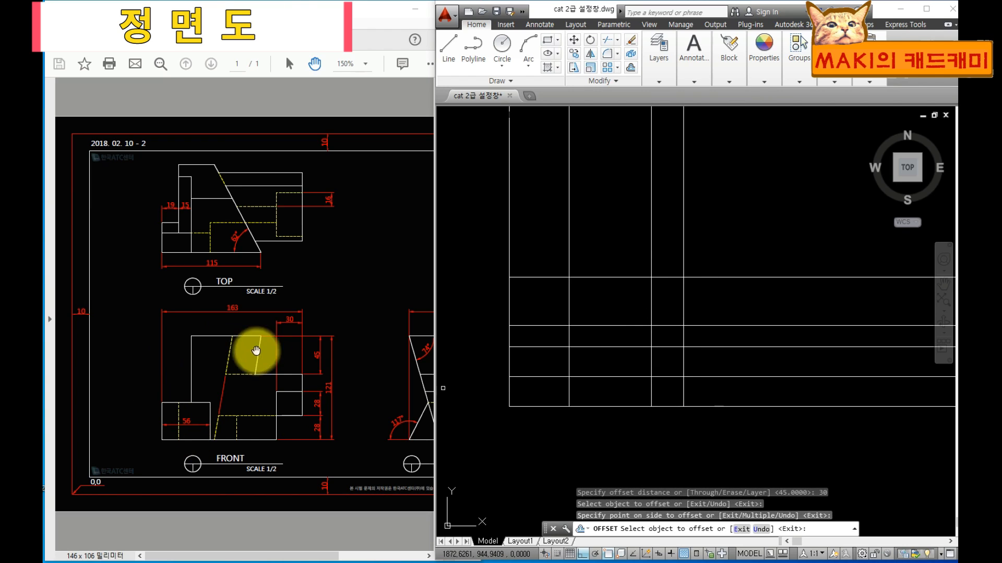
pyautogui.press('Escape')
pyautogui.press('Escape')
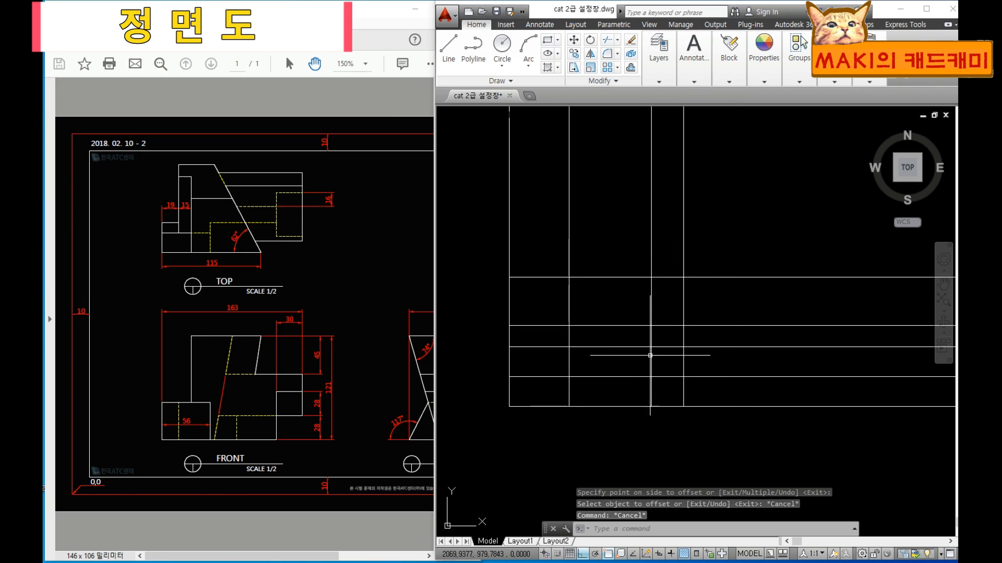
# Trim the two inner vertical lines above the top line and the three inner horizontal lines beyond the right vertical line.
pyautogui.write('tr')
pyautogui.press('Return')
pyautogui.press('Return')
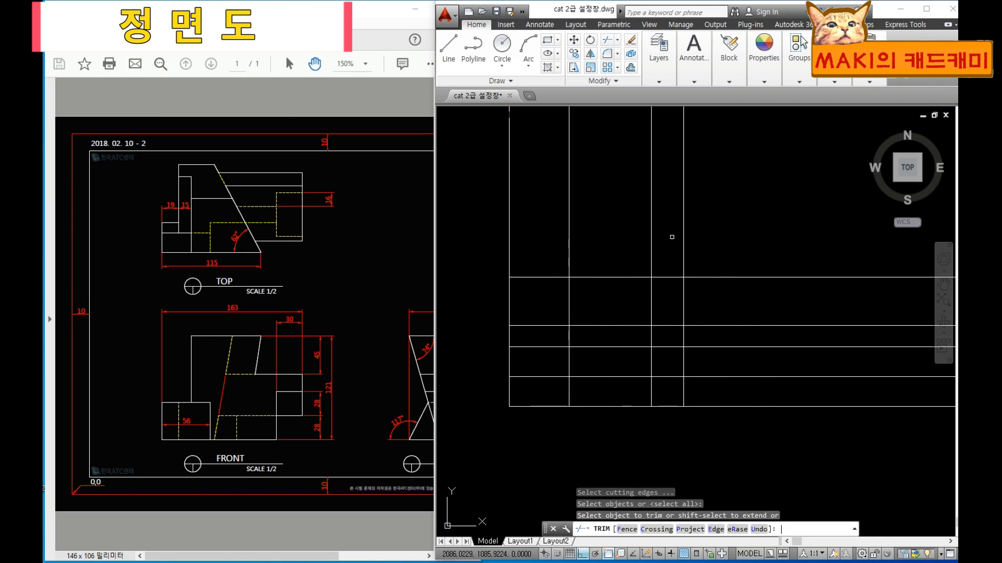
pyautogui.click(672, 237)
pyautogui.click(558, 209)
pyautogui.click(769, 394)
pyautogui.click(737, 303)
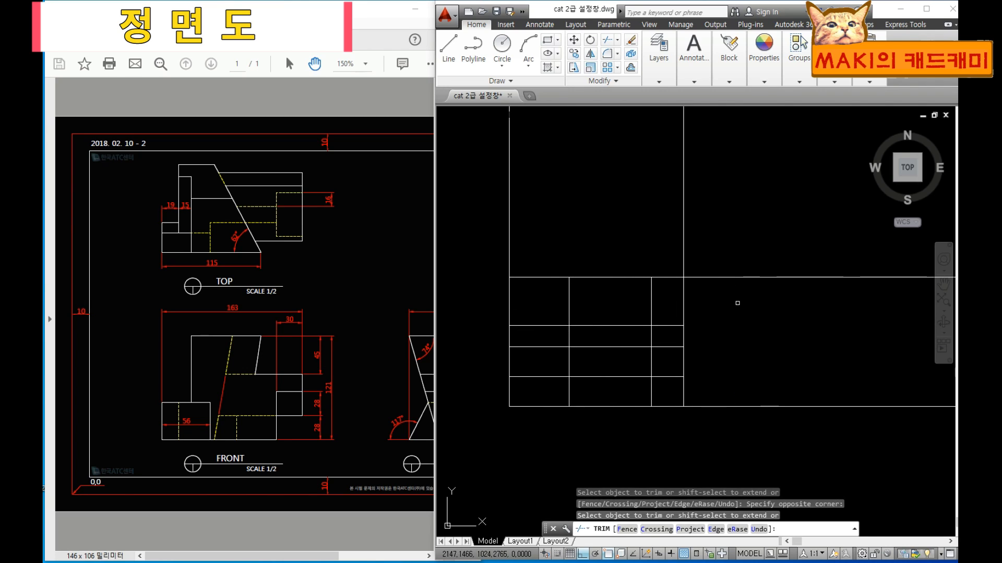
# Draw a horizontal base line for the top view across the two vertical projection lines above the front view.
pyautogui.press('Escape')
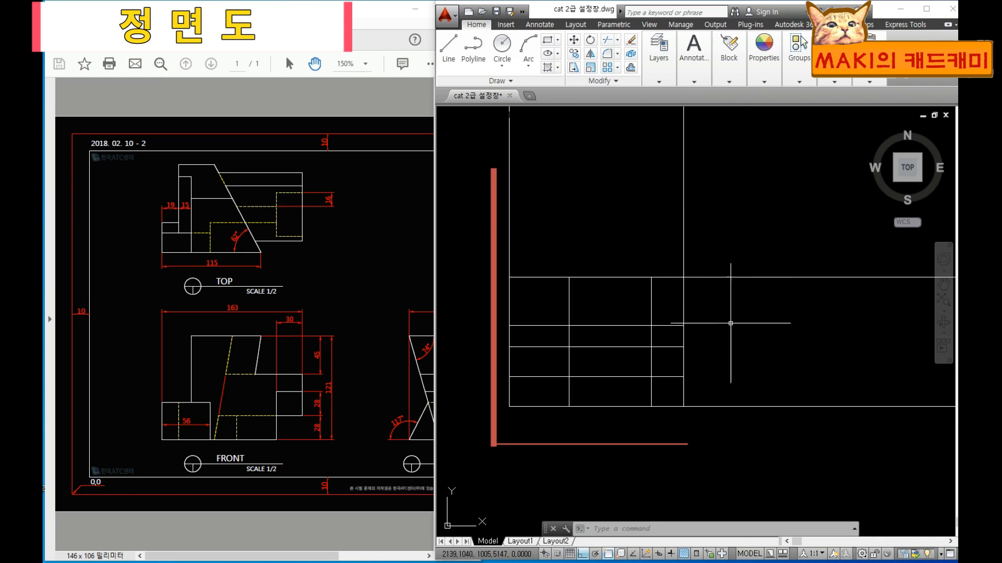
pyautogui.click(358, 294)
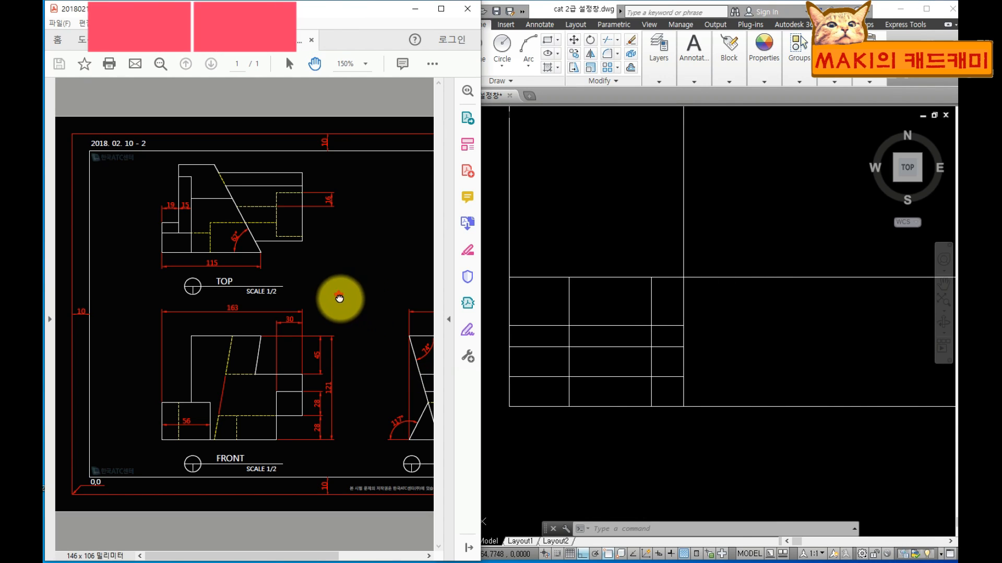
pyautogui.click(553, 245)
pyautogui.scroll(-2, 582, 207)
pyautogui.moveTo(581, 200); pyautogui.dragTo(583, 344, button='middle')
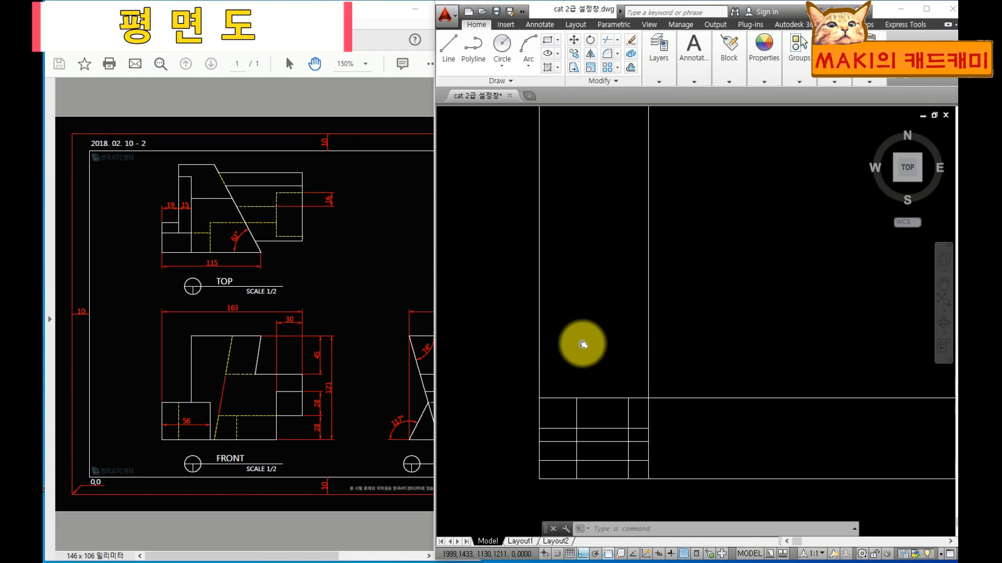
pyautogui.scroll(-2, 585, 253)
pyautogui.moveTo(586, 227); pyautogui.dragTo(584, 303, button='middle')
pyautogui.write('1')
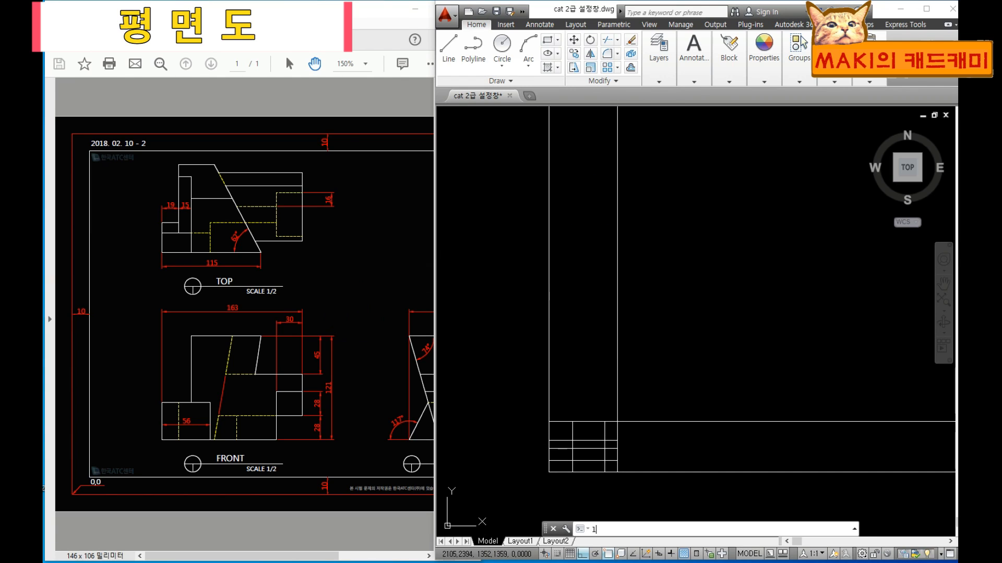
pyautogui.click(491, 212)
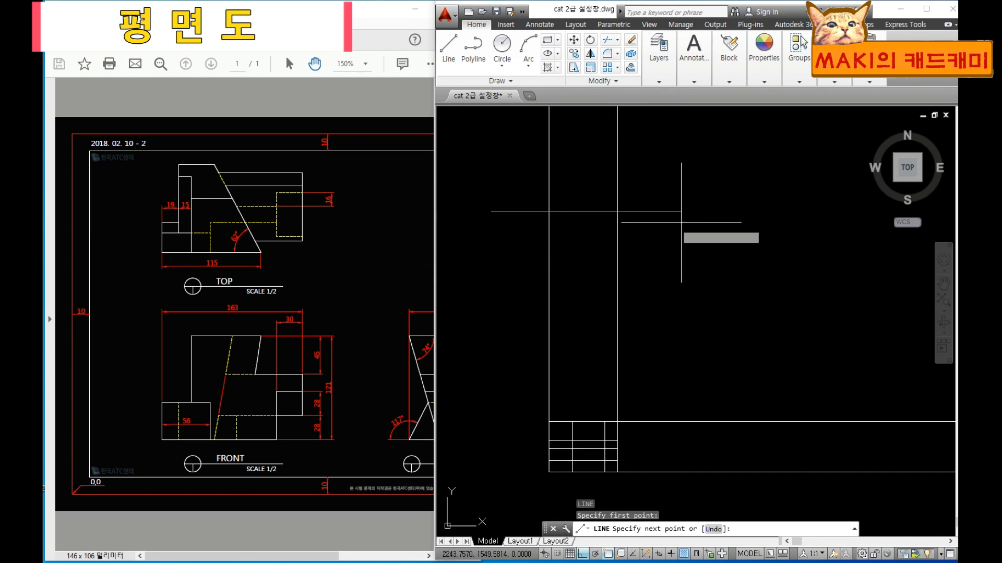
pyautogui.click(711, 228)
pyautogui.press('space')
pyautogui.press('Escape')
pyautogui.press('Escape')
# Trim the projection lines between the front and top views and the base line's ends beyond both verticals.
pyautogui.moveTo(650, 296); pyautogui.dragTo(649, 307, button='middle')
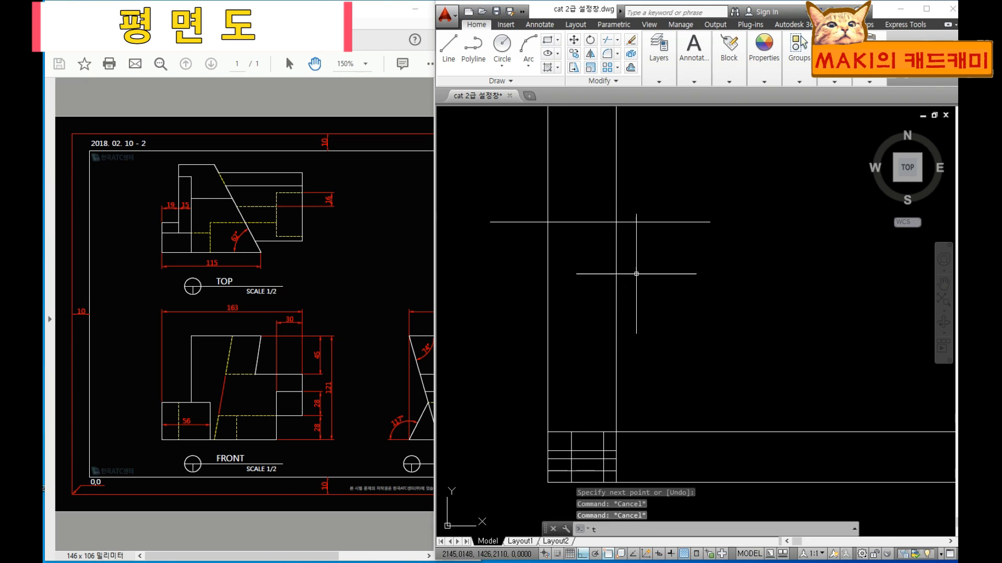
pyautogui.write('tr')
pyautogui.press('space')
pyautogui.press('space')
pyautogui.click(688, 246)
pyautogui.click(658, 205)
pyautogui.click(620, 279)
pyautogui.click(525, 255)
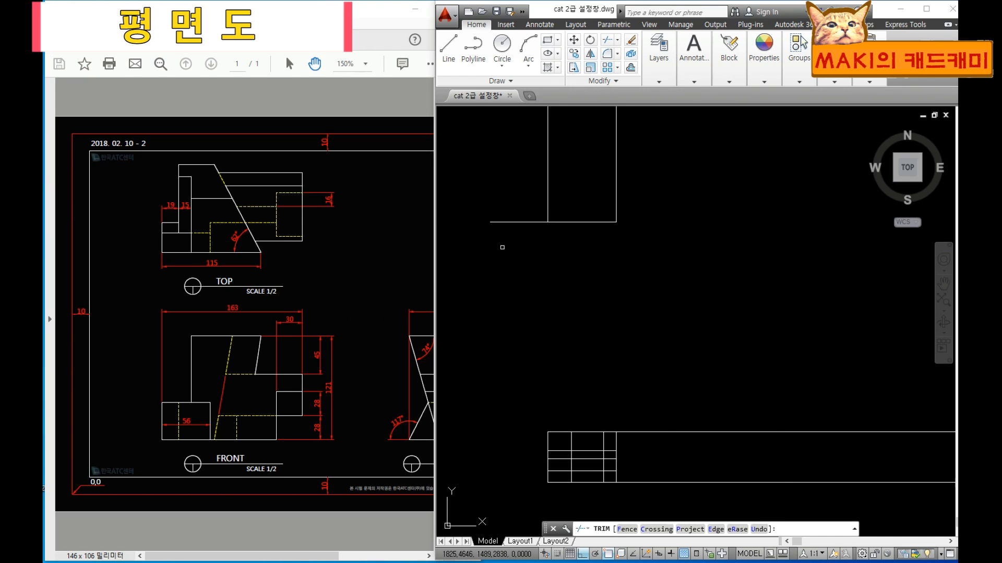
pyautogui.click(502, 247)
pyautogui.click(506, 206)
pyautogui.press('Escape')
pyautogui.press('Escape')
pyautogui.moveTo(571, 230); pyautogui.dragTo(567, 241, button='middle')
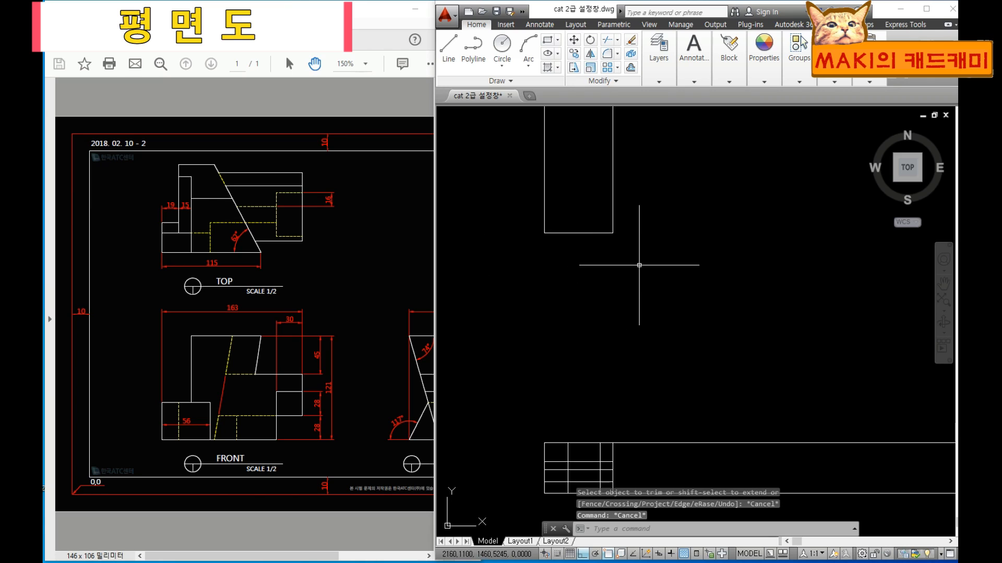
pyautogui.press('Escape')
pyautogui.press('Escape')
# Offset the left vertical line of the top view 115 to the right.
pyautogui.moveTo(612, 304); pyautogui.dragTo(613, 368, button='middle')
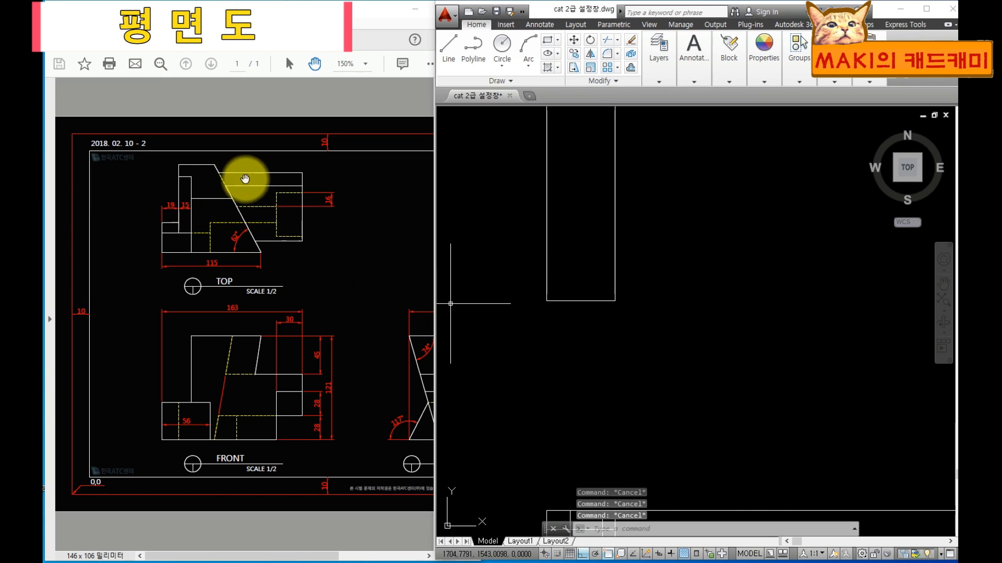
pyautogui.click(573, 256)
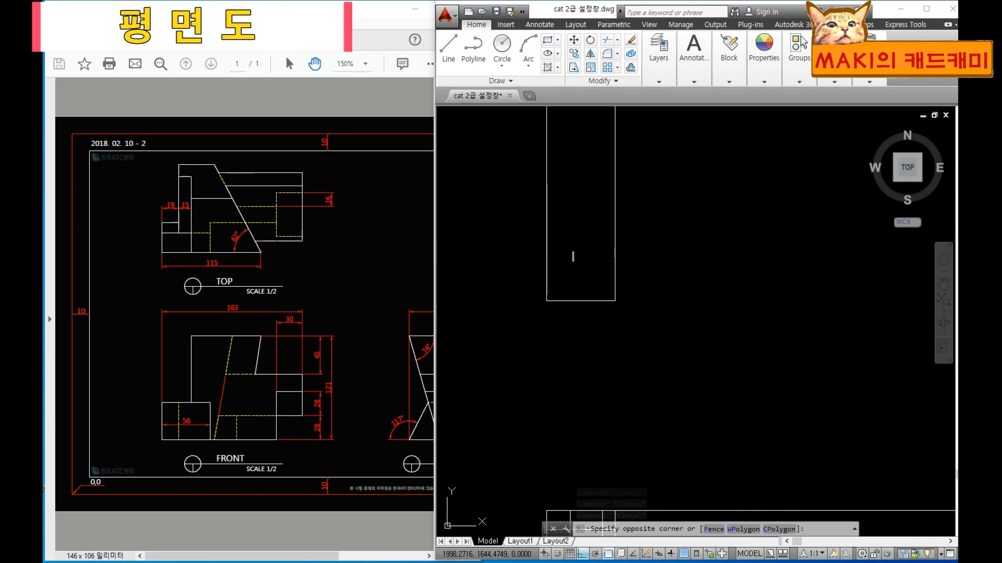
pyautogui.moveTo(573, 257); pyautogui.dragTo(563, 276, button='middle')
pyautogui.press('Escape')
pyautogui.press('Escape')
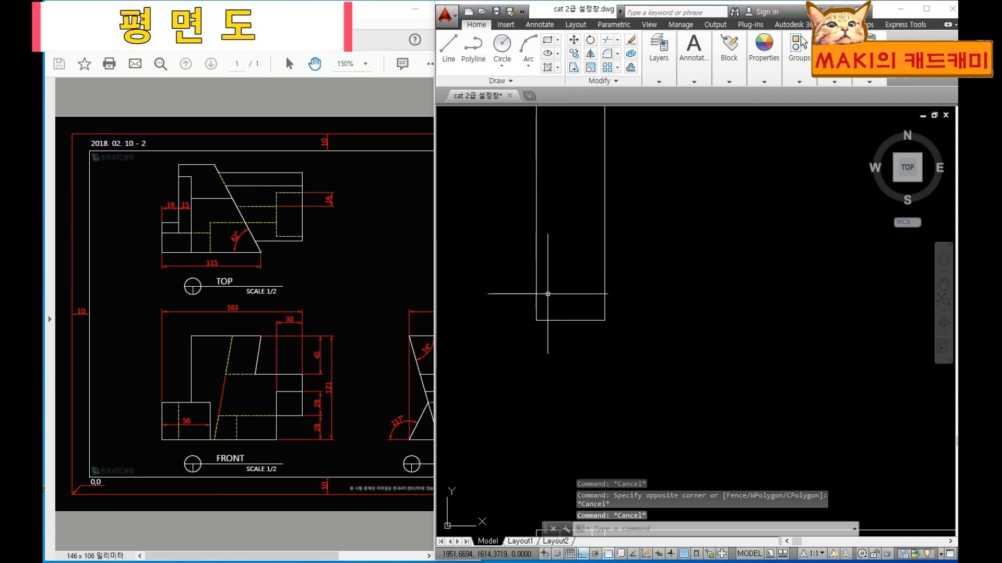
pyautogui.scroll(2, 548, 294)
pyautogui.press('Escape')
pyautogui.write('o')
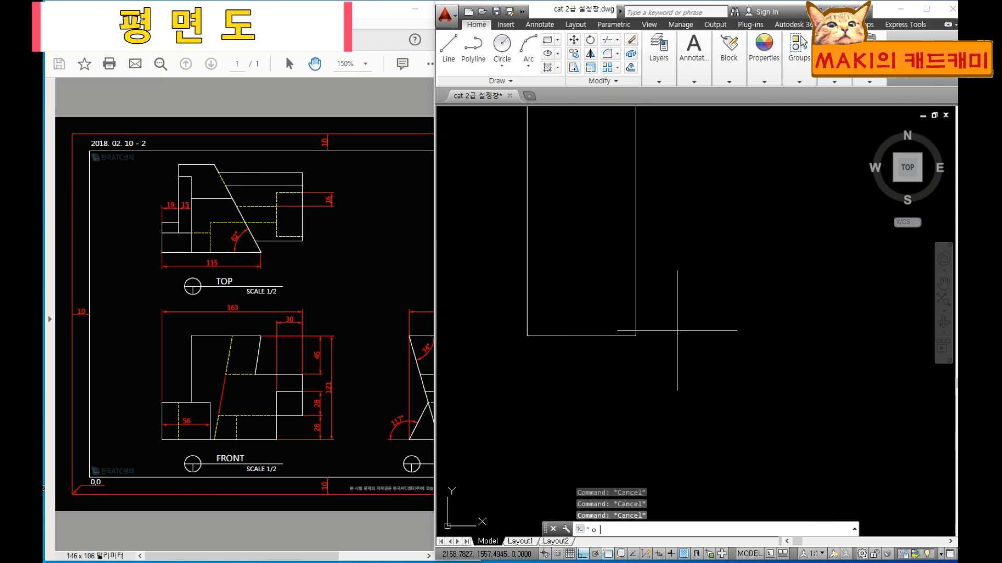
pyautogui.press('Return')
pyautogui.write('115')
pyautogui.press('Return')
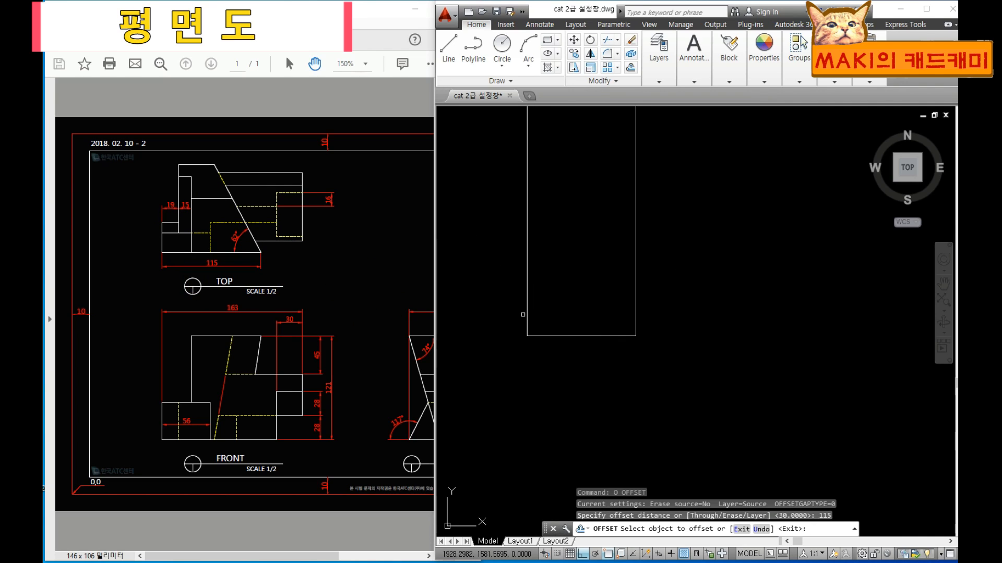
pyautogui.click(526, 315)
pyautogui.click(586, 293)
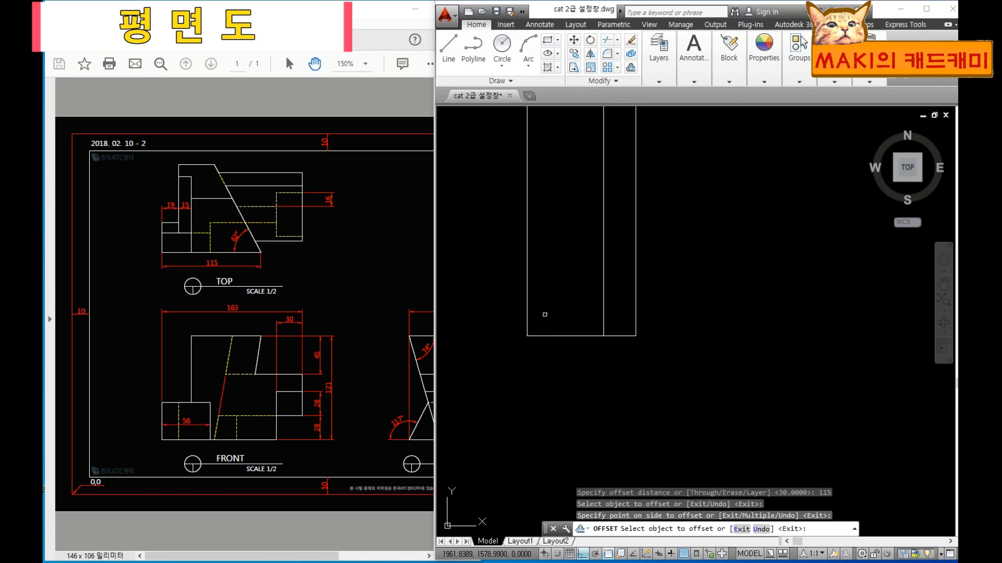
pyautogui.press('Escape')
pyautogui.press('Escape')
pyautogui.press('Escape')
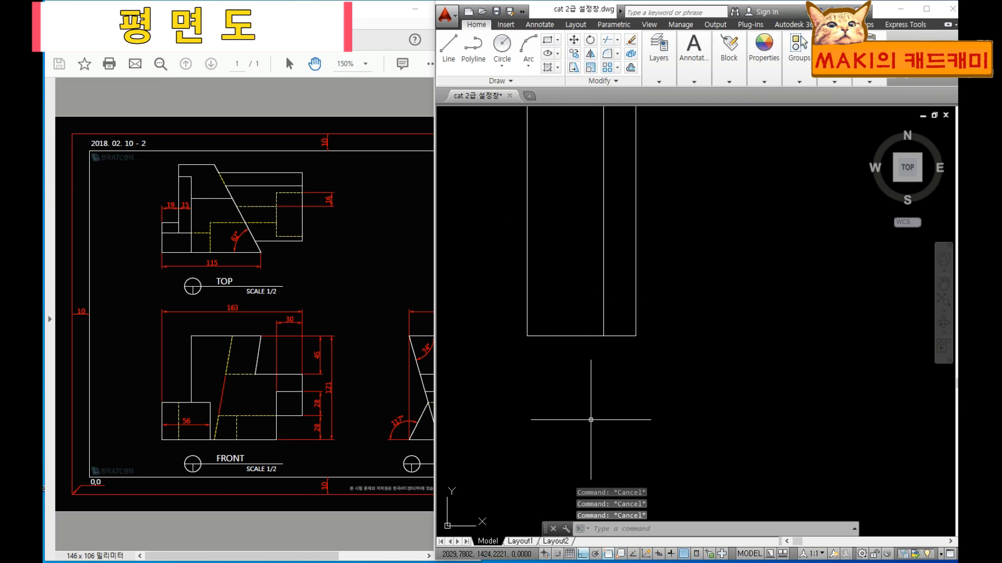
# Offset the left vertical line of the top view 19 to the right.
pyautogui.write('o')
pyautogui.press('Return')
pyautogui.write('19')
pyautogui.press('Return')
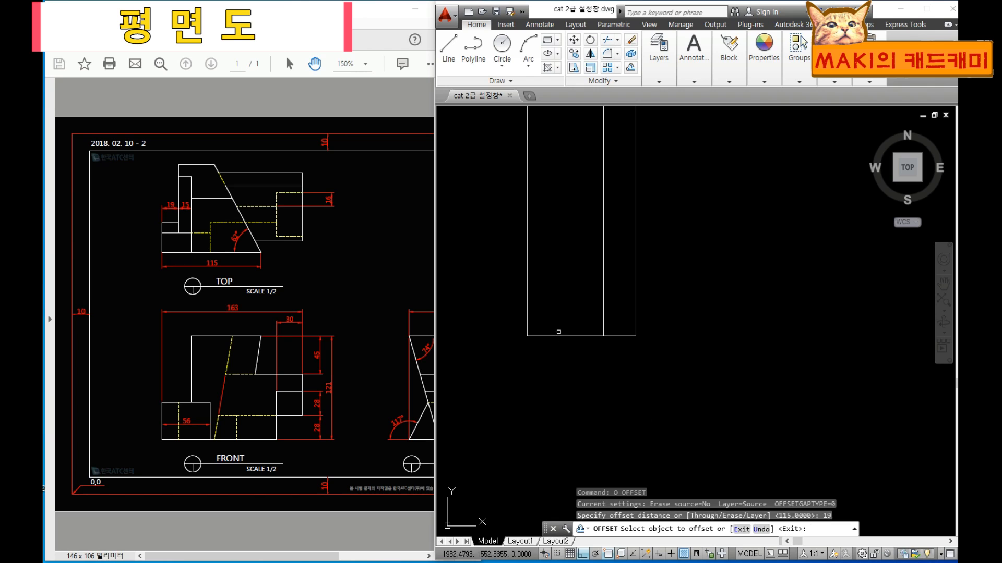
pyautogui.click(528, 318)
pyautogui.click(546, 316)
pyautogui.press('Return')
# Offset the top view's inner vertical line at 19 another 15 to the right.
pyautogui.press('Return')
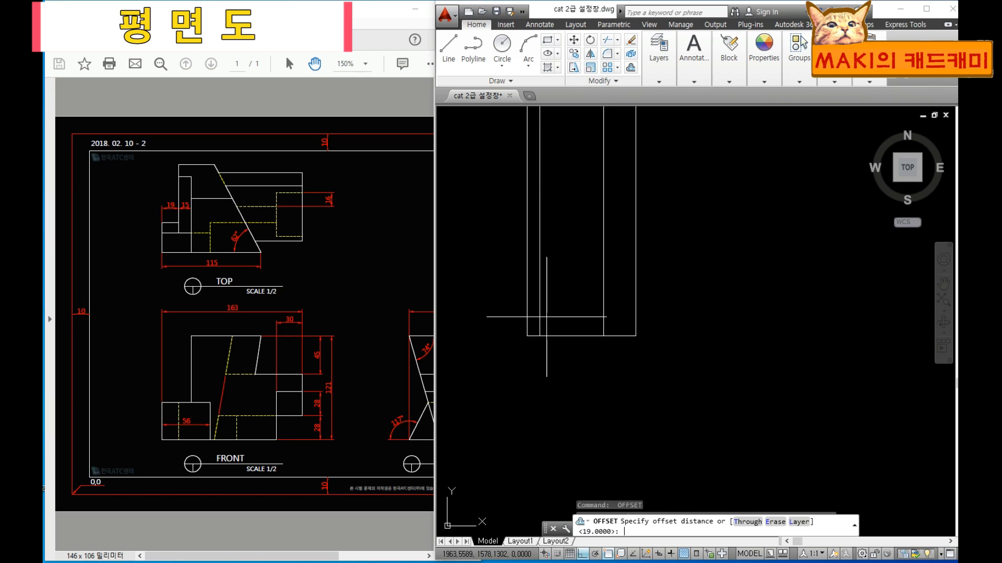
pyautogui.write('15')
pyautogui.press('Return')
pyautogui.click(540, 318)
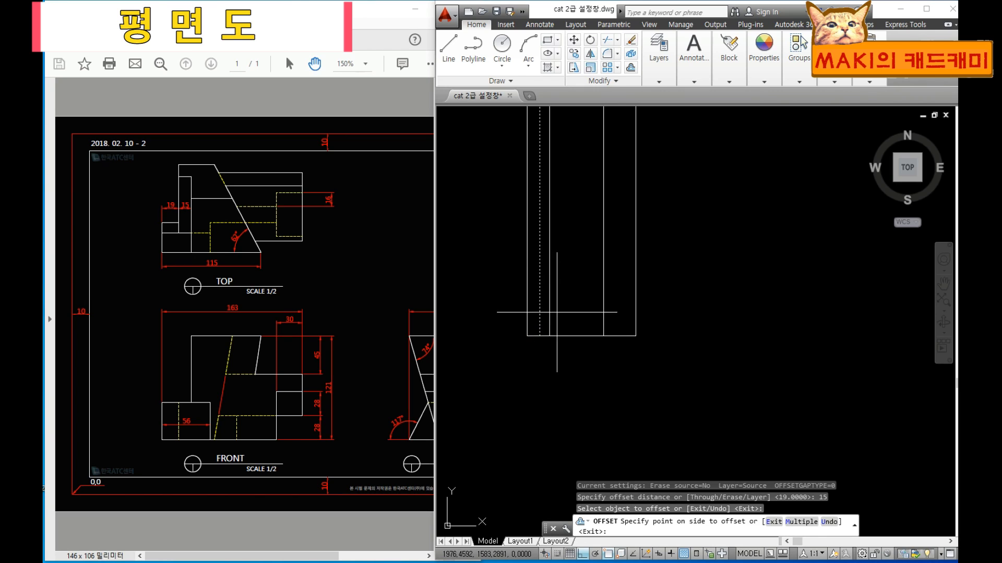
pyautogui.click(559, 312)
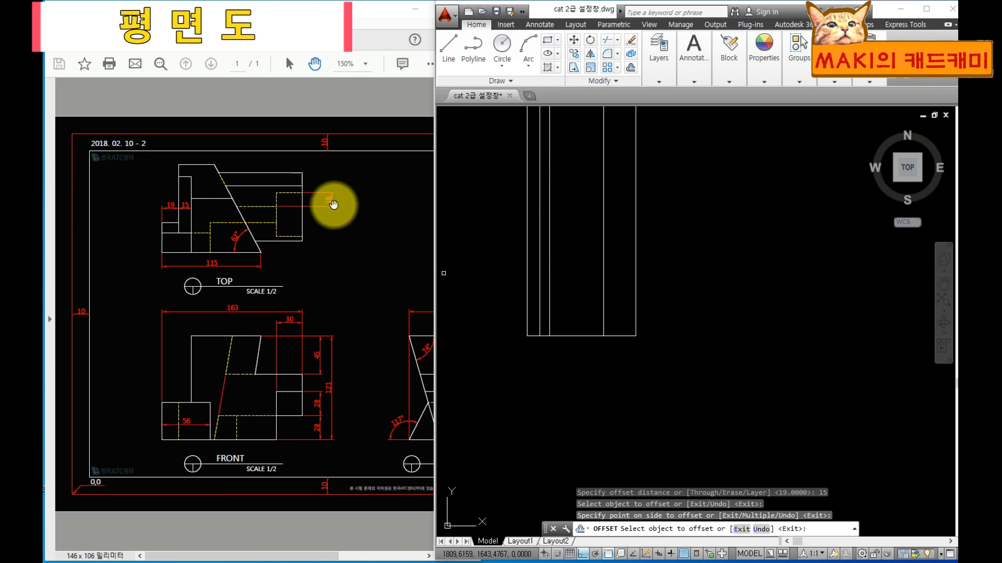
pyautogui.press('Escape')
pyautogui.press('Escape')
pyautogui.scroll(3, 577, 365)
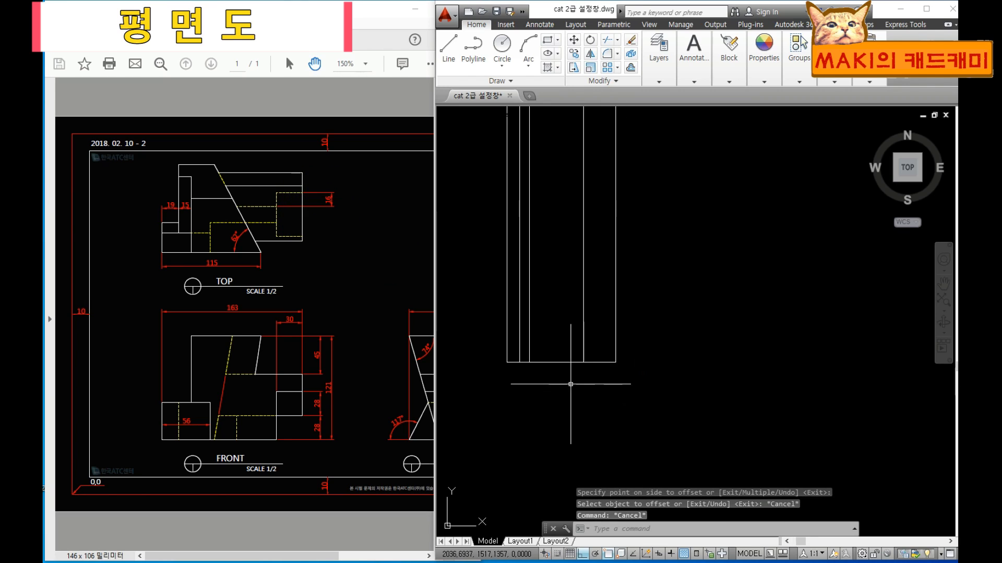
pyautogui.press('Escape')
pyautogui.press('Escape')
pyautogui.write('l')
pyautogui.press('Return')
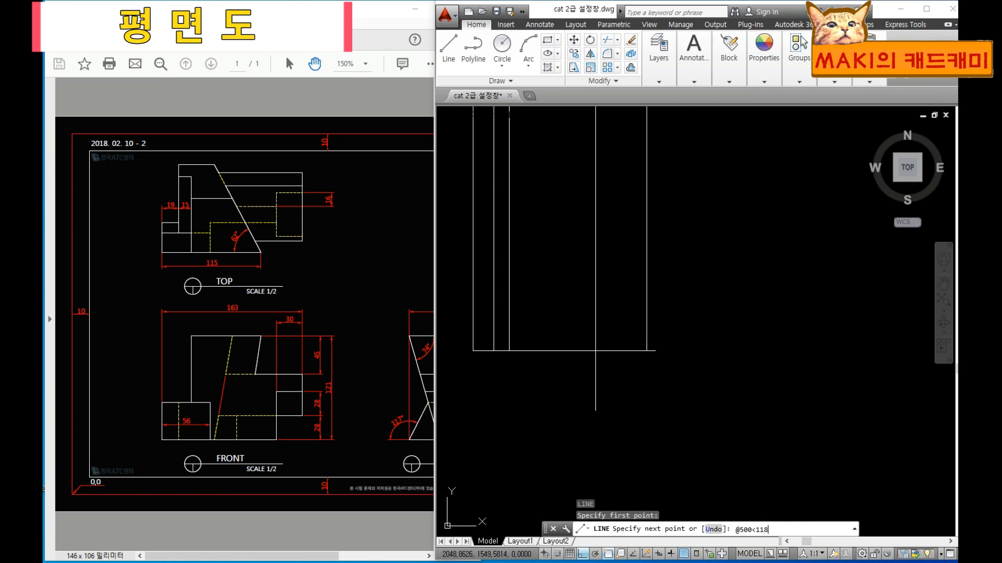
pyautogui.press('Return')
pyautogui.press('Escape')
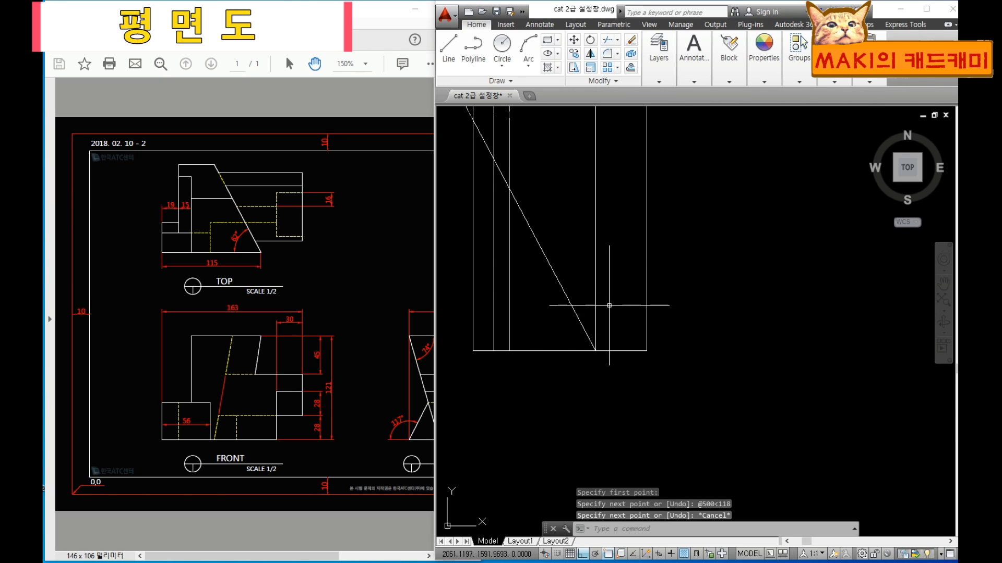
# Delete the vertical construction line that rises from the slanted line's lower end.
pyautogui.click(609, 305)
pyautogui.click(593, 278)
pyautogui.press('Delete')
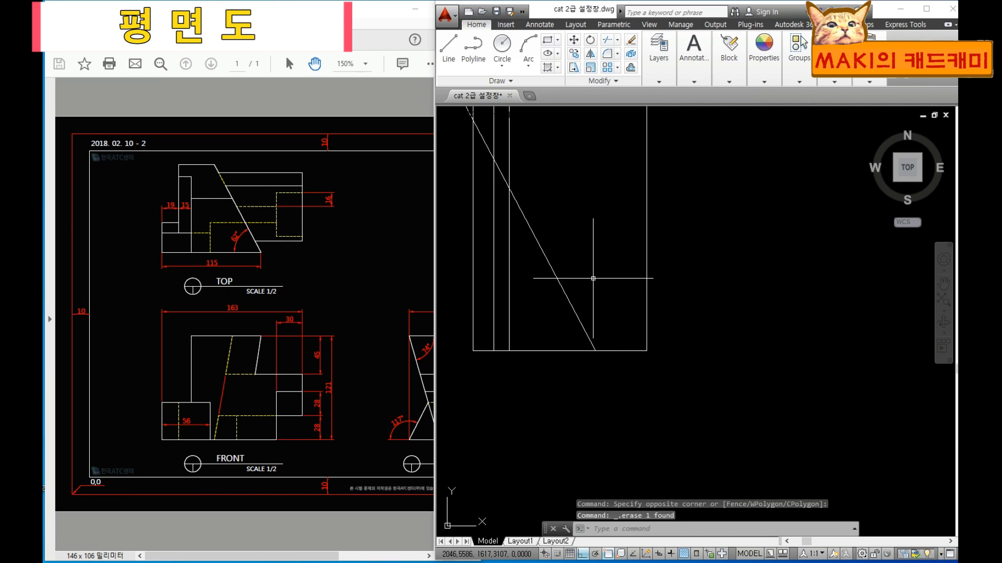
pyautogui.press('Escape')
pyautogui.press('Escape')
# Examine the right view in the problem sheet and trace how its width projects through a diagonal to the top view.
pyautogui.click(360, 344)
pyautogui.moveTo(357, 347); pyautogui.dragTo(234, 330)
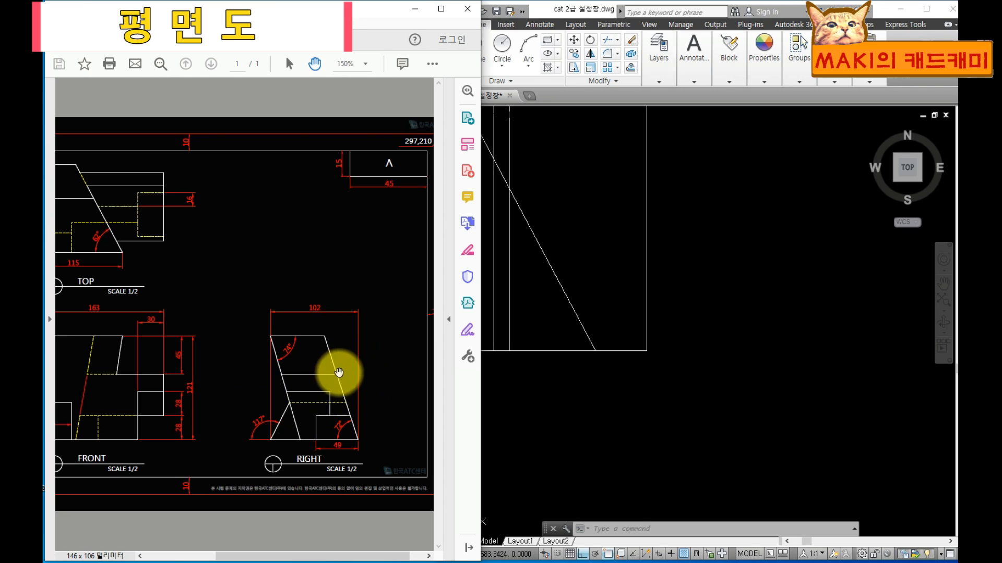
pyautogui.click(450, 562)
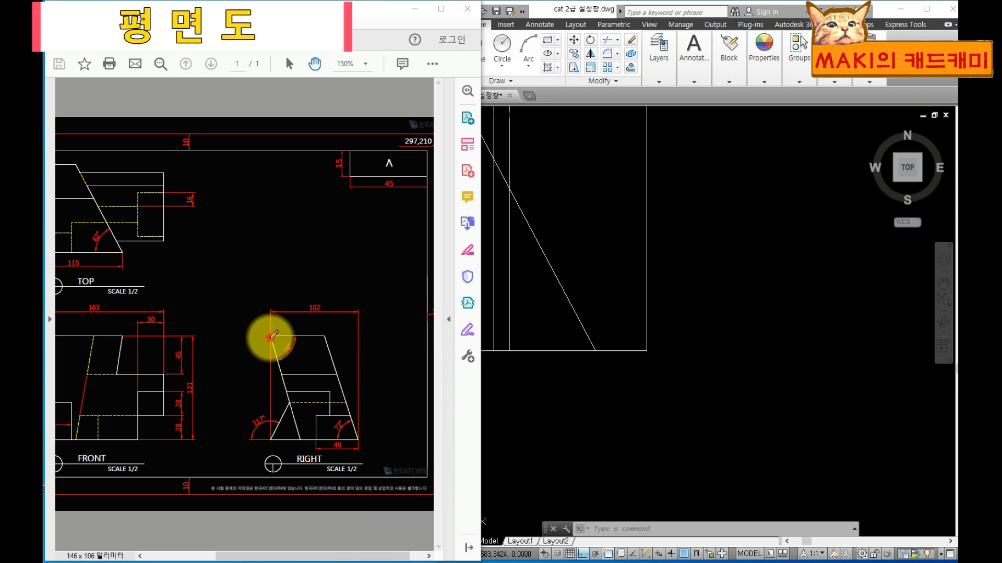
pyautogui.moveTo(270, 337); pyautogui.dragTo(282, 137)
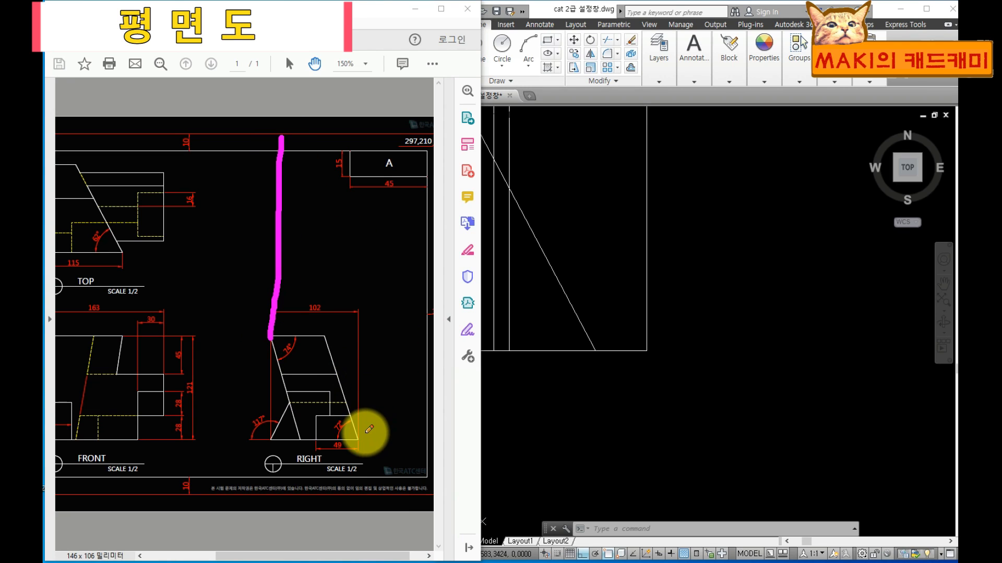
pyautogui.moveTo(358, 441)
pyautogui.mouseDown()
pyautogui.moveTo(354, 217)
pyautogui.moveTo(373, 124)
pyautogui.mouseUp()
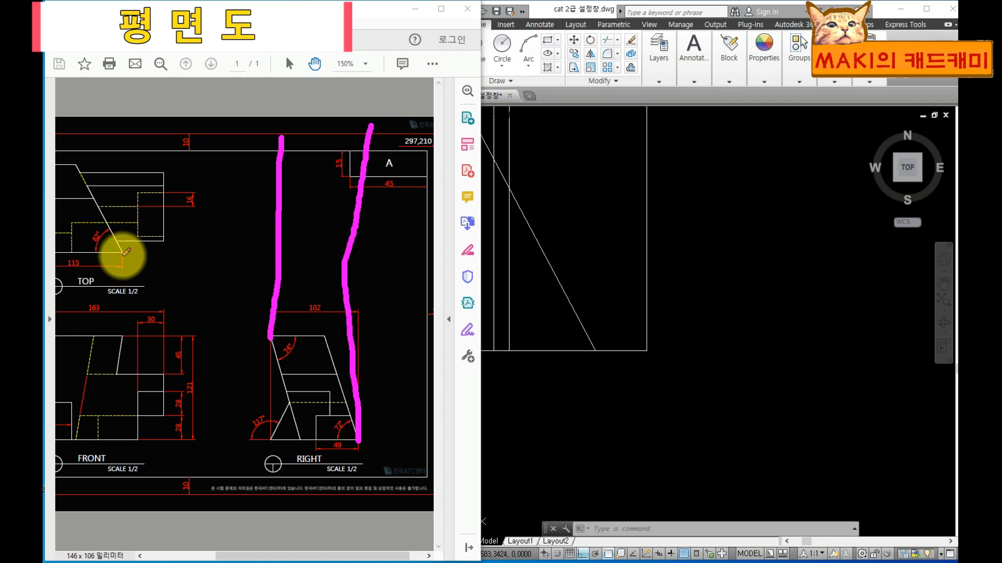
pyautogui.moveTo(122, 250); pyautogui.dragTo(416, 264)
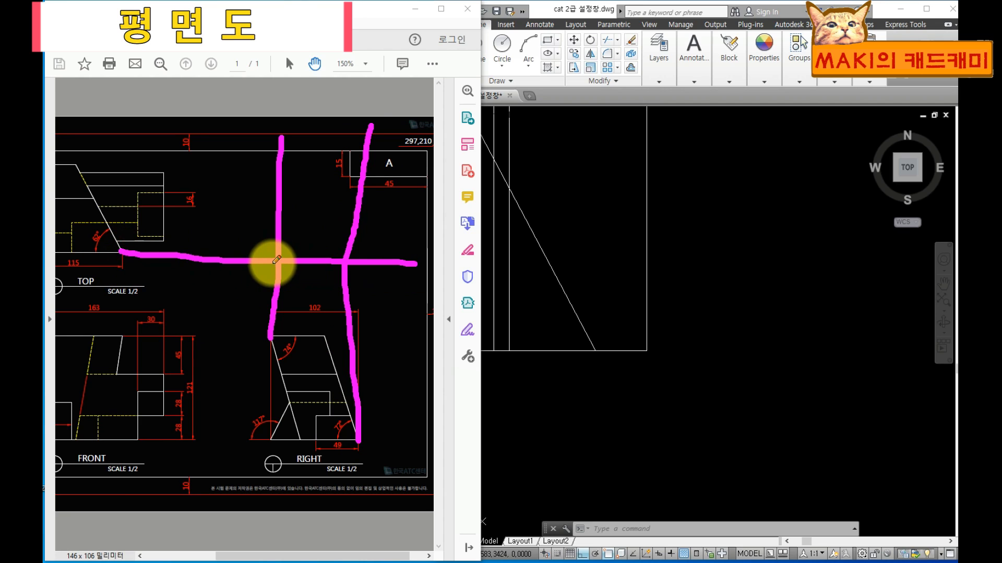
pyautogui.moveTo(278, 259); pyautogui.dragTo(412, 176)
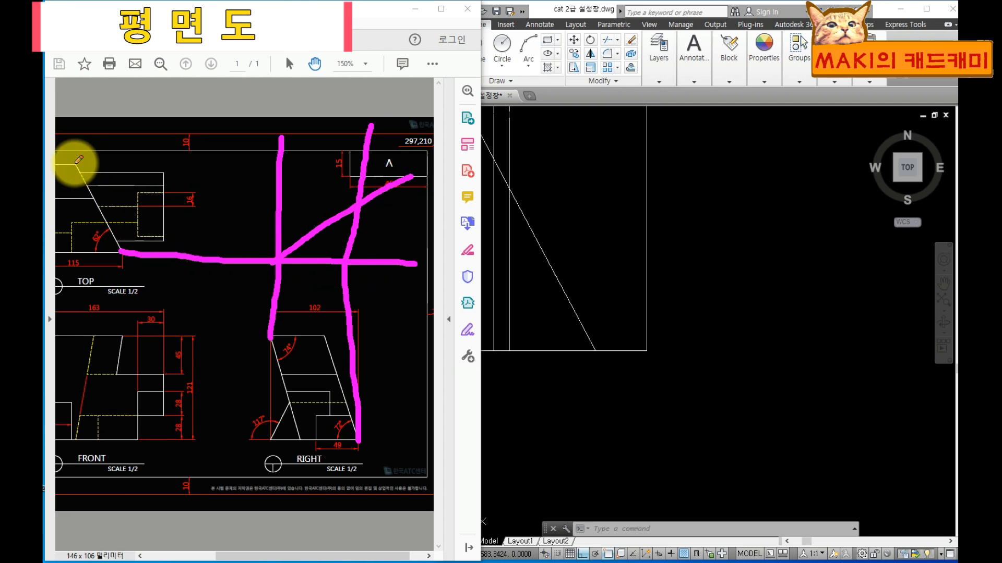
pyautogui.moveTo(75, 164)
pyautogui.mouseDown()
pyautogui.moveTo(394, 178)
pyautogui.moveTo(363, 210)
pyautogui.moveTo(360, 202)
pyautogui.mouseUp()
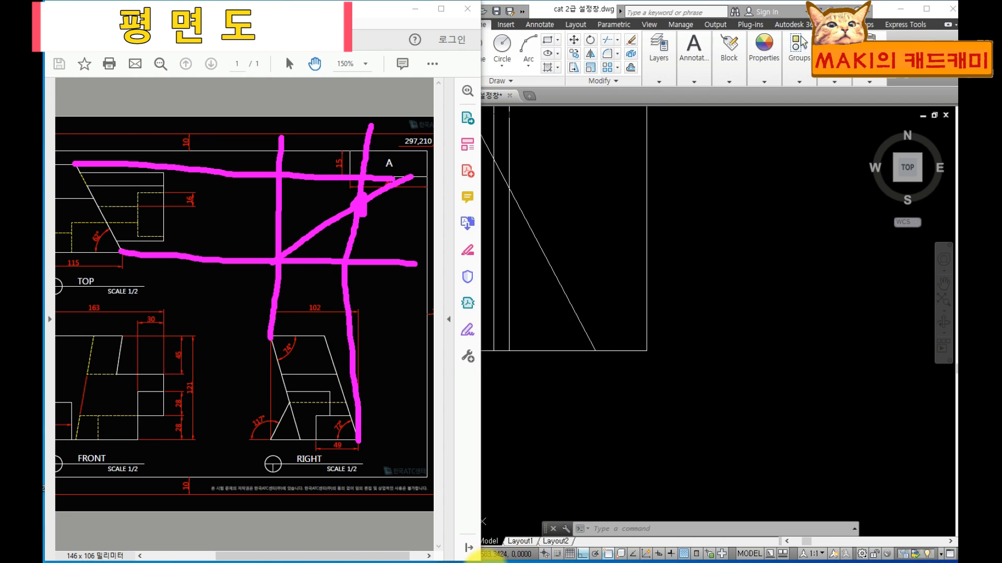
pyautogui.rightClick(444, 562)
pyautogui.click(468, 562)
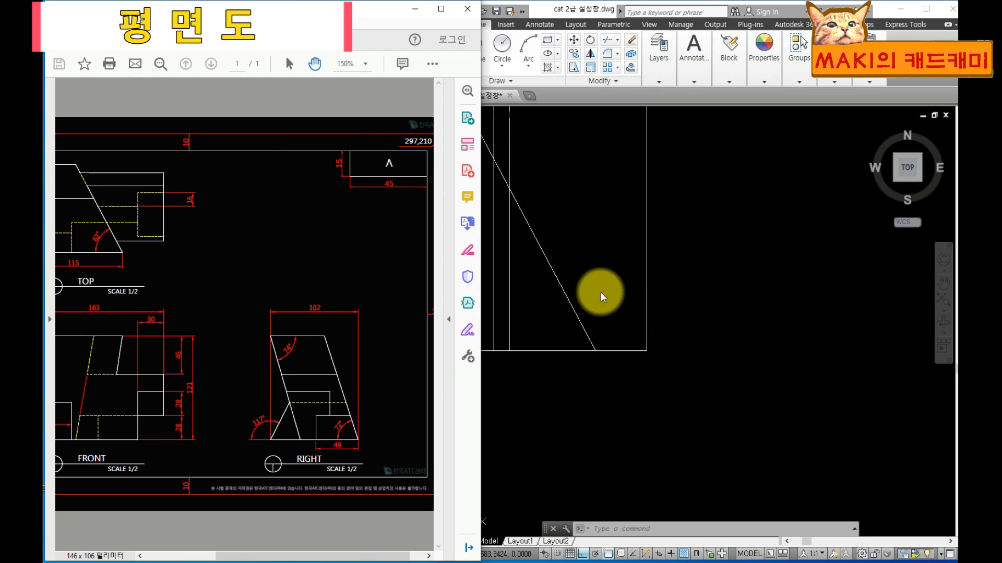
# Offset the top view's base line 102 upward.
pyautogui.click(551, 316)
pyautogui.moveTo(557, 286)
pyautogui.mouseDown(button='middle')
pyautogui.moveTo(571, 336)
pyautogui.moveTo(603, 368)
pyautogui.mouseUp(button='middle')
pyautogui.press('Escape')
pyautogui.press('Escape')
pyautogui.press('Escape')
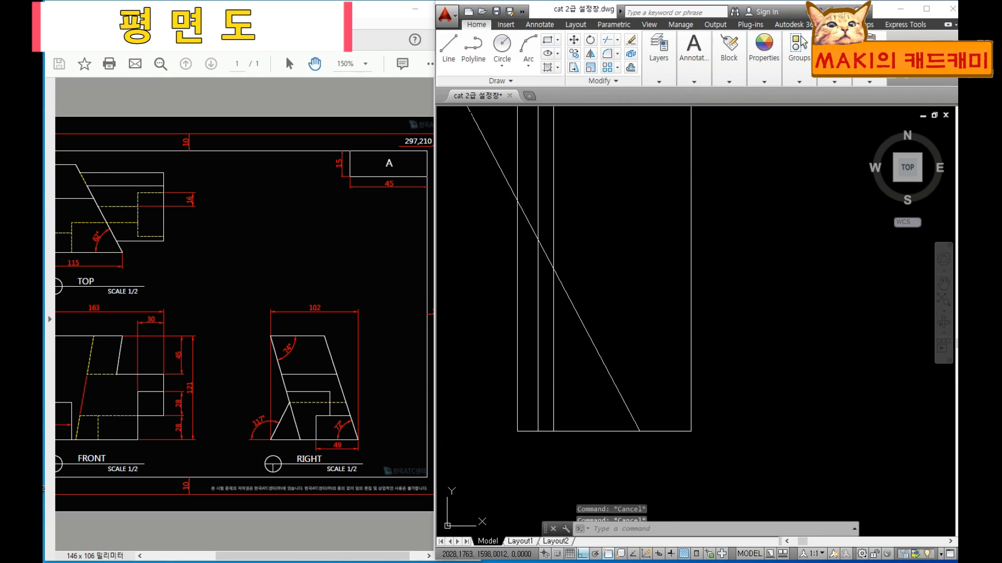
pyautogui.write('o')
pyautogui.press('Return')
pyautogui.write('102')
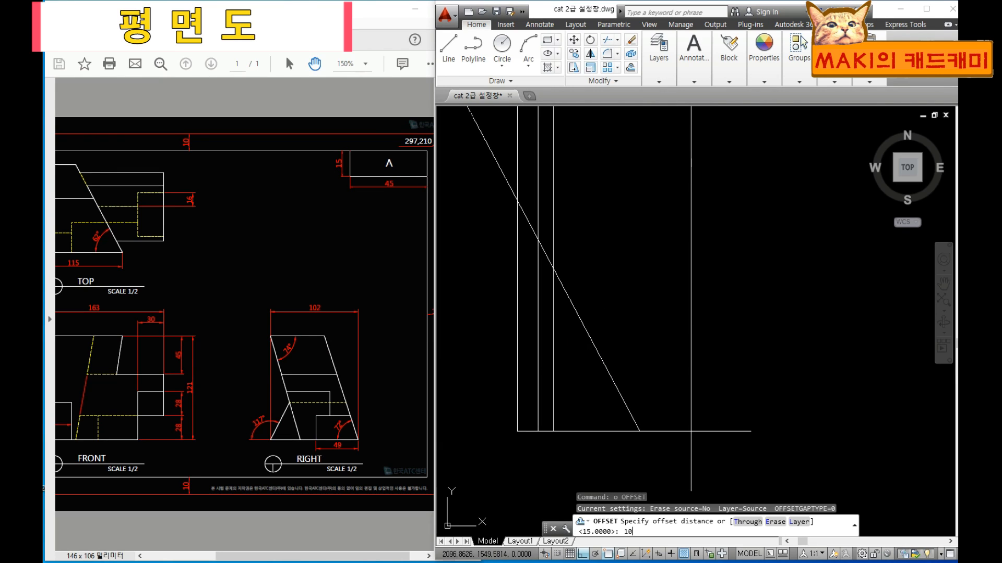
pyautogui.press('Return')
pyautogui.click(680, 432)
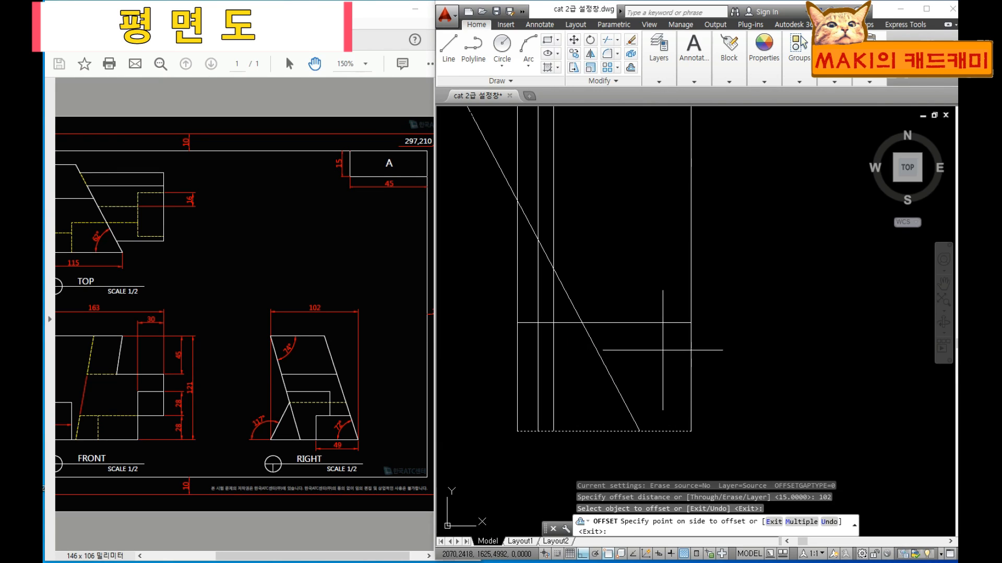
pyautogui.click(647, 378)
pyautogui.press('Escape')
pyautogui.moveTo(635, 366); pyautogui.dragTo(634, 380, button='middle')
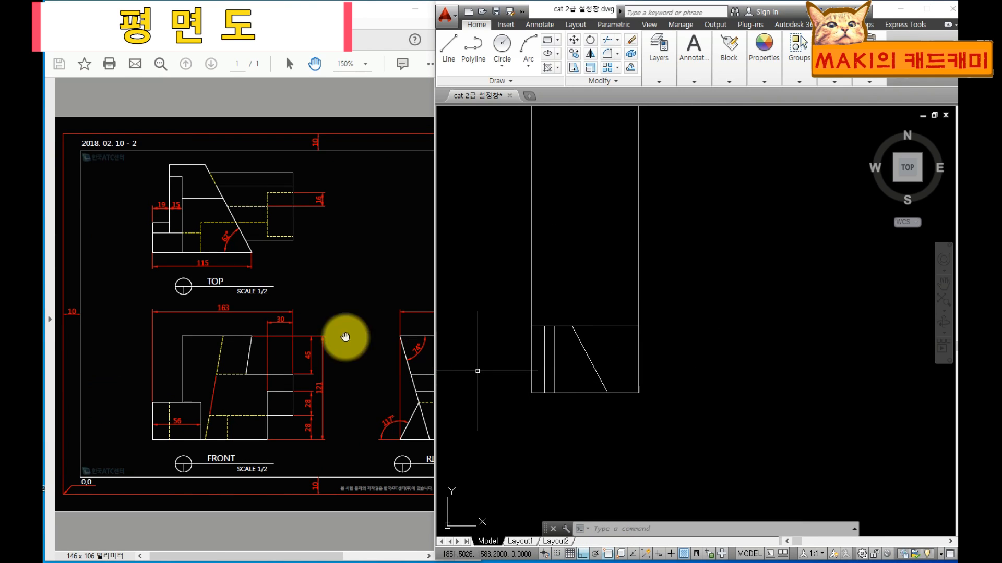
# Draw a vertical line across the two horizontal projection lines from the front view to start the right view.
pyautogui.moveTo(697, 435); pyautogui.dragTo(568, 327, button='middle')
pyautogui.moveTo(803, 455); pyautogui.dragTo(673, 324, button='middle')
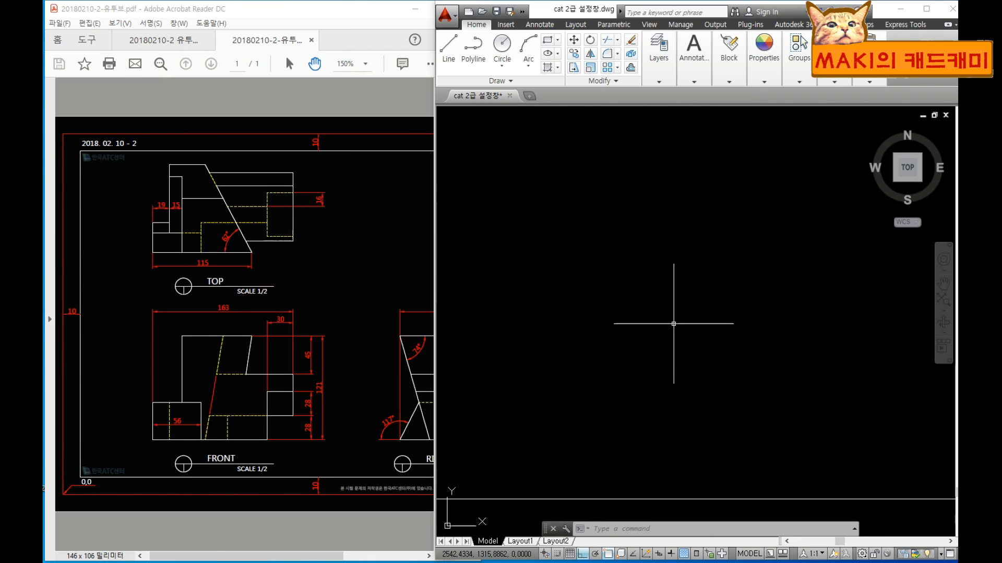
pyautogui.scroll(-4, 665, 357)
pyautogui.moveTo(657, 396); pyautogui.dragTo(642, 331, button='middle')
pyautogui.moveTo(388, 404); pyautogui.dragTo(311, 382)
pyautogui.click(721, 445)
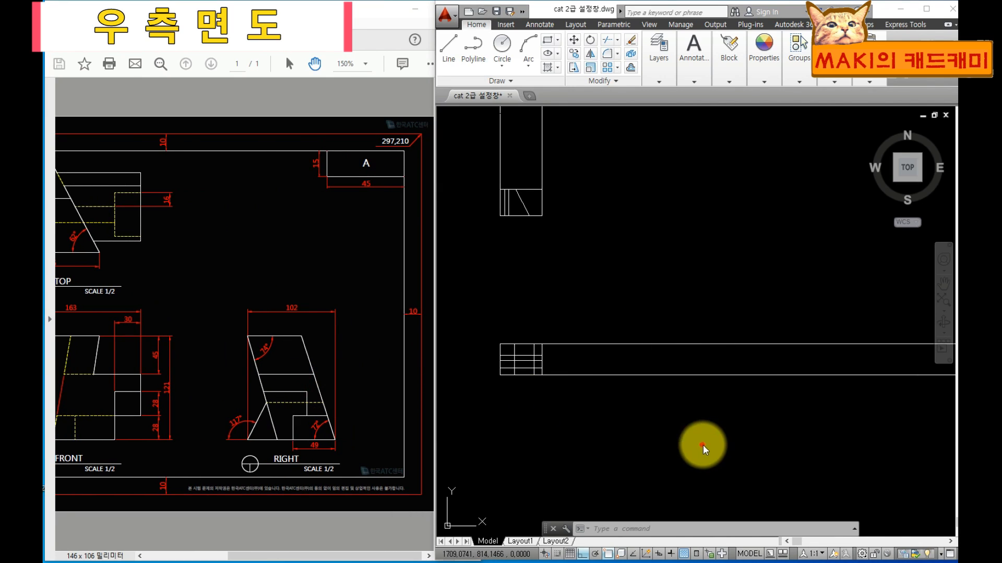
pyautogui.write('l')
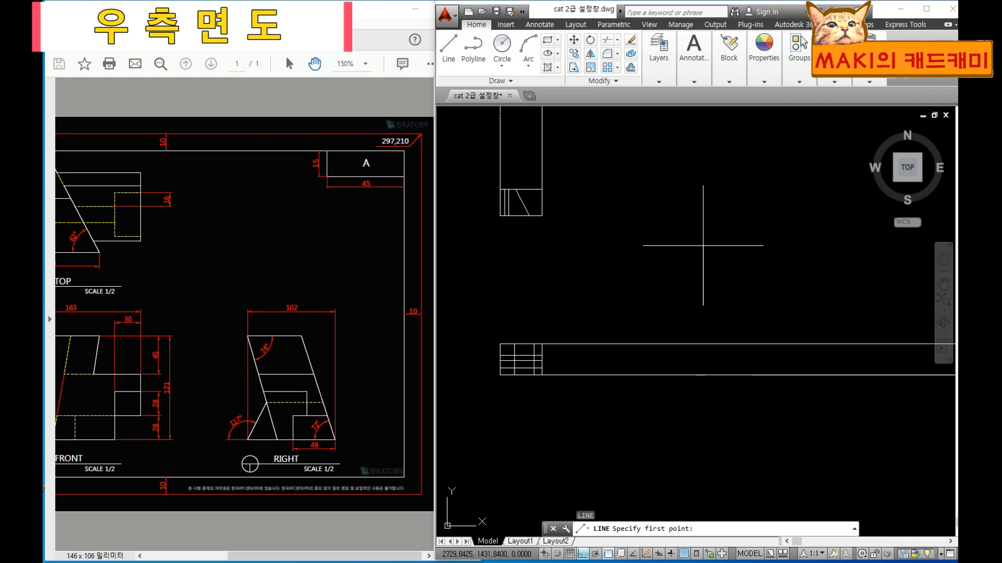
pyautogui.click(695, 442)
pyautogui.press('Escape')
pyautogui.press('Escape')
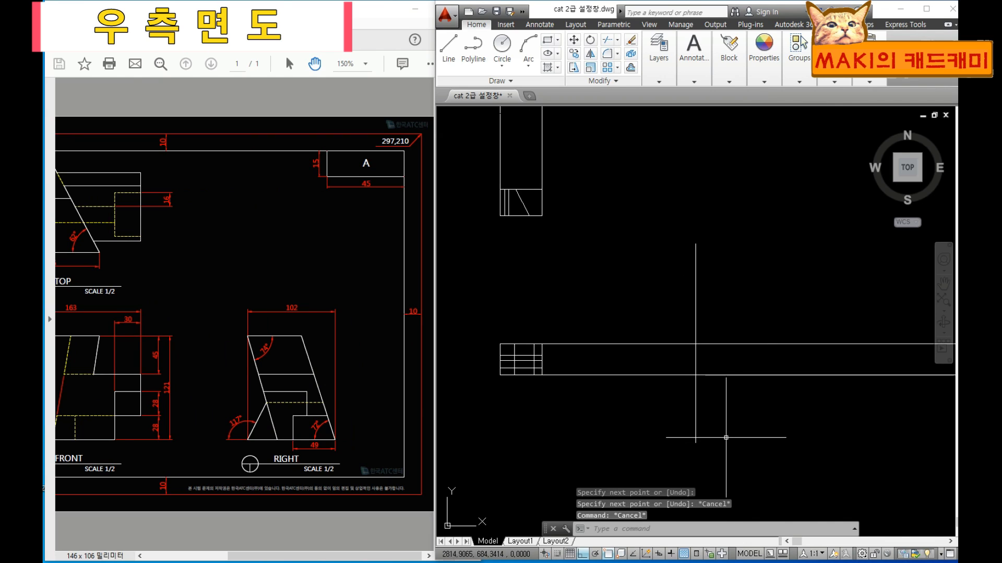
# Trim the projection lines between the front view and the vertical line, and both overhanging ends of that vertical line.
pyautogui.write('tr')
pyautogui.press('space')
pyautogui.press('space')
pyautogui.click(734, 423)
pyautogui.click(663, 411)
pyautogui.click(661, 412)
pyautogui.click(619, 329)
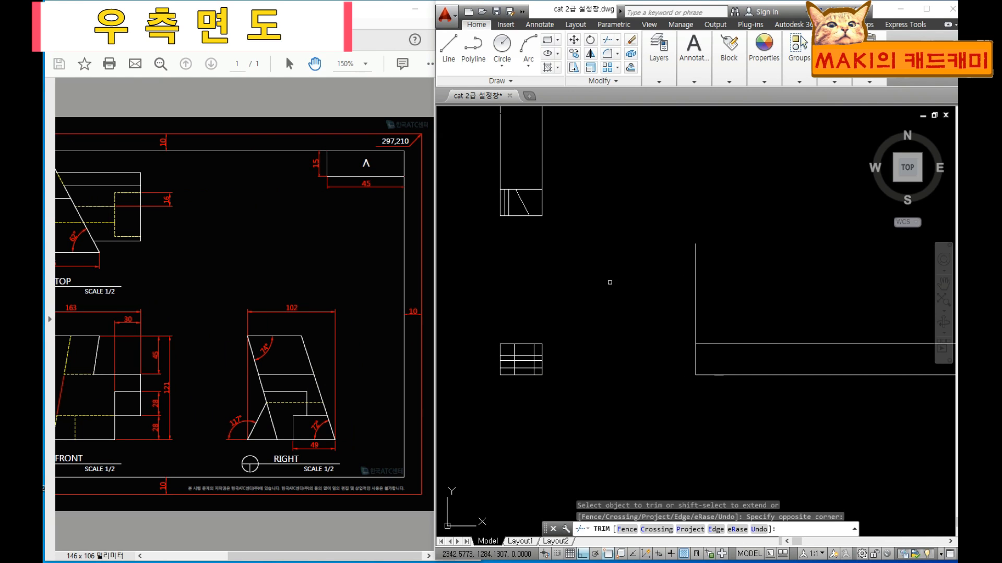
pyautogui.click(742, 265)
pyautogui.click(653, 284)
pyautogui.press('Escape')
pyautogui.press('Escape')
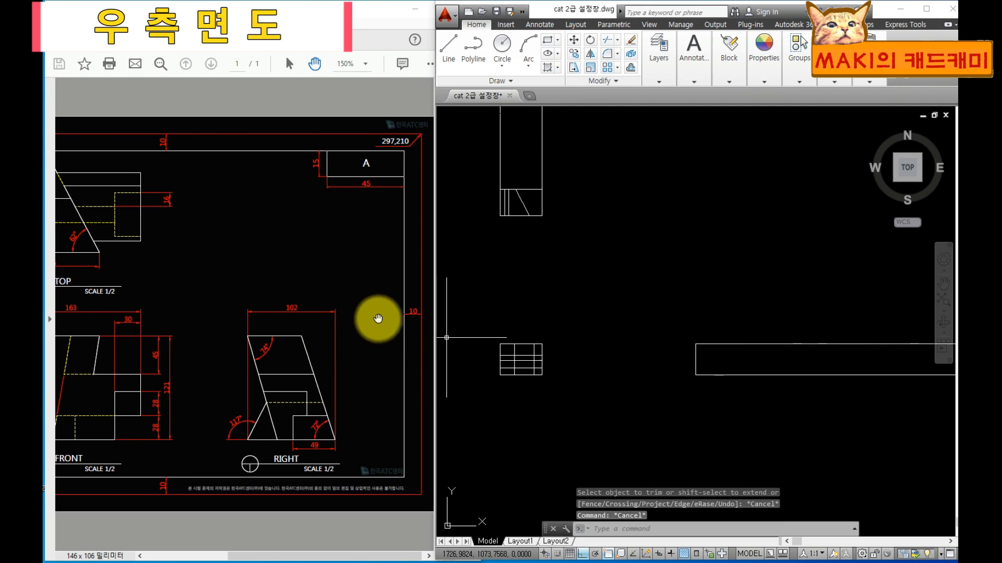
# Offset the right view's left vertical edge 102 to the right.
pyautogui.moveTo(761, 390); pyautogui.dragTo(712, 404, button='middle')
pyautogui.press('Escape')
pyautogui.press('Escape')
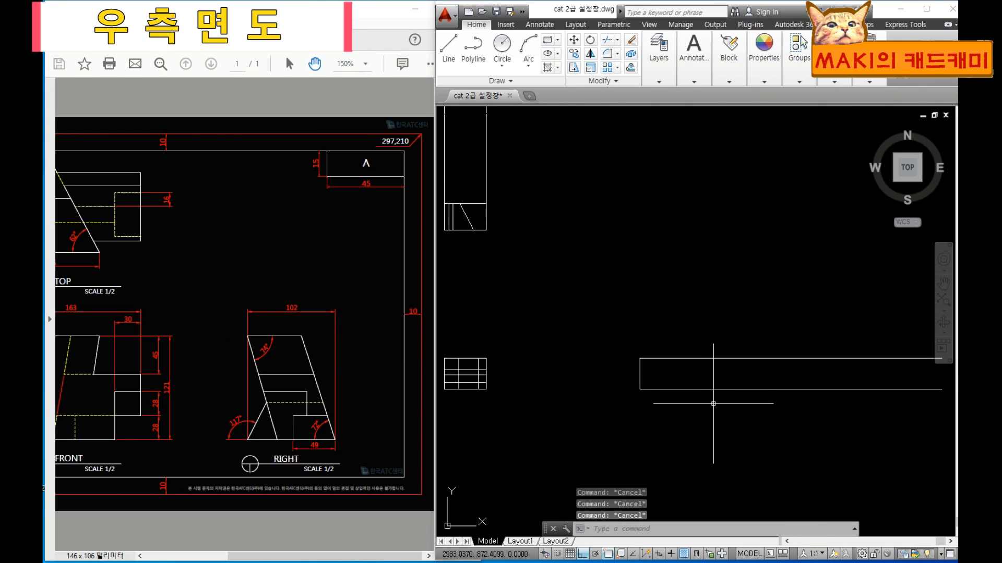
pyautogui.write('o')
pyautogui.press('space')
pyautogui.write('102')
pyautogui.press('space')
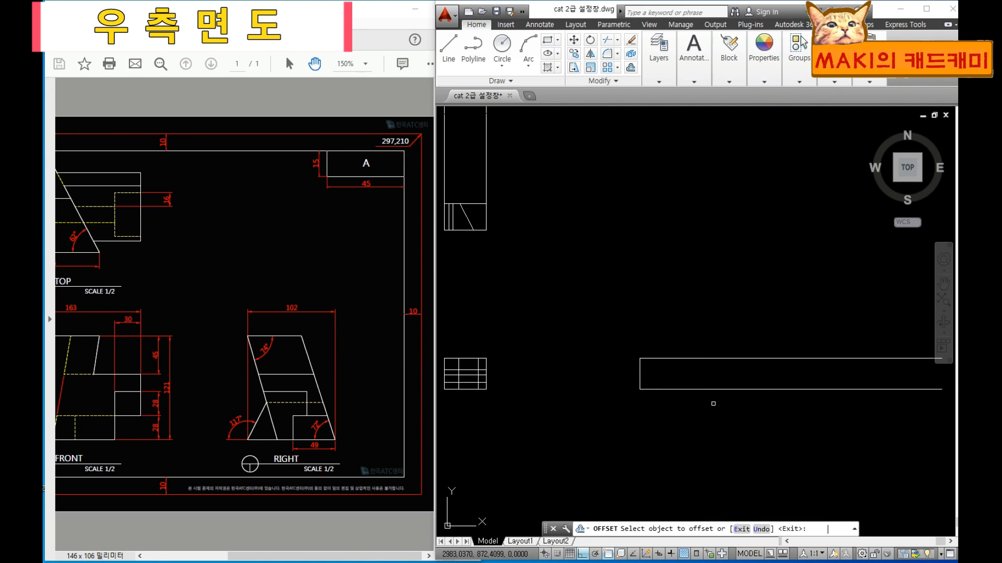
pyautogui.click(639, 380)
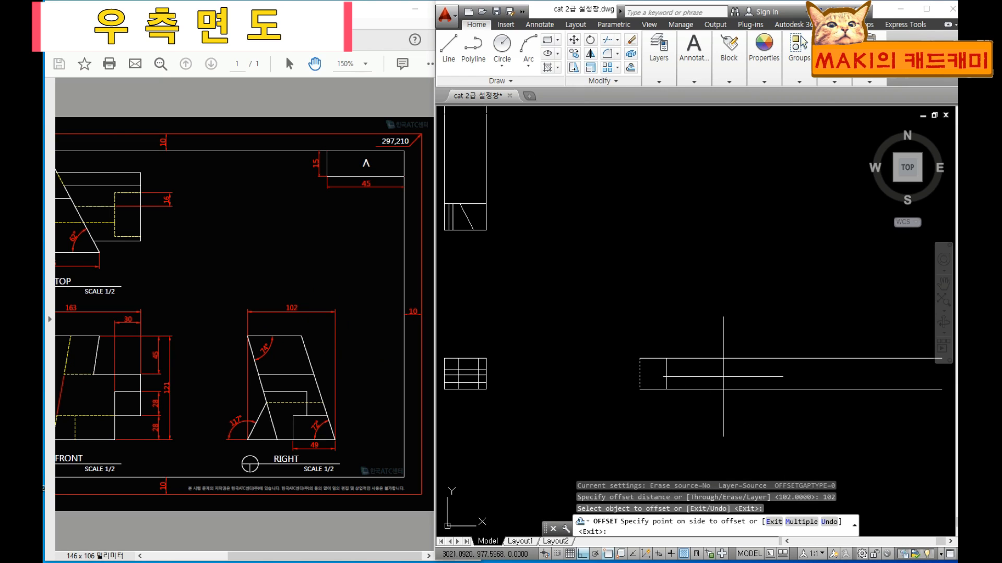
pyautogui.click(722, 376)
pyautogui.press('Escape')
pyautogui.press('Escape')
# Trim the two projection lines beyond the offset edge so the right view becomes a closed rectangle.
pyautogui.write('tr')
pyautogui.press('space')
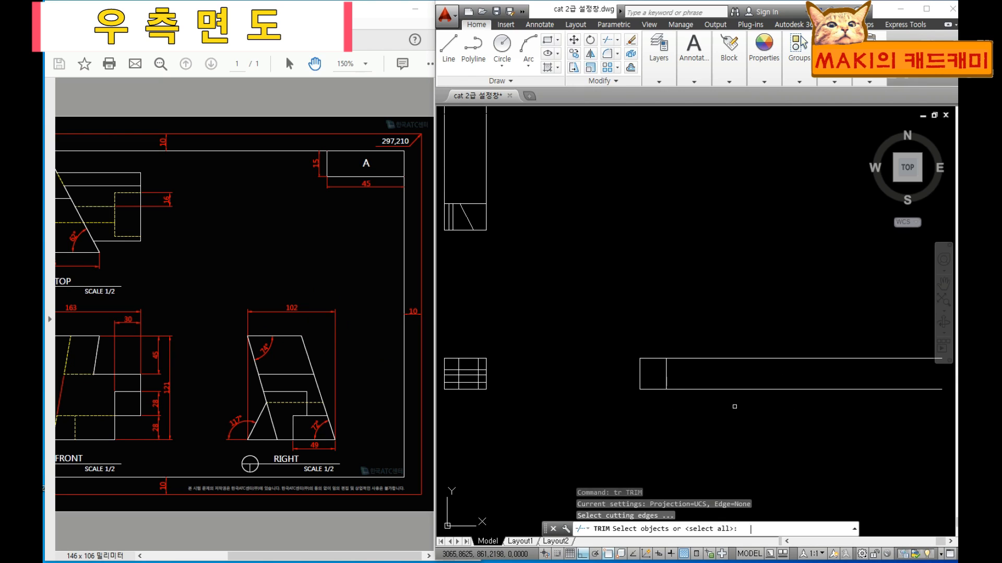
pyautogui.press('space')
pyautogui.click(734, 407)
pyautogui.click(700, 325)
pyautogui.press('Escape')
pyautogui.scroll(5, 642, 388)
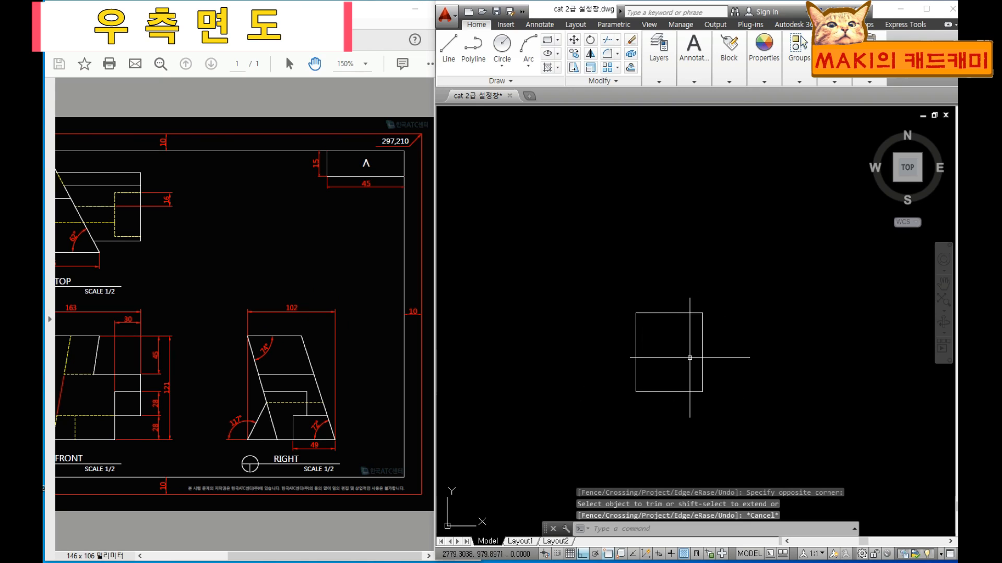
pyautogui.press('Escape')
pyautogui.press('Escape')
pyautogui.scroll(2, 636, 419)
pyautogui.moveTo(660, 421); pyautogui.dragTo(655, 427, button='middle')
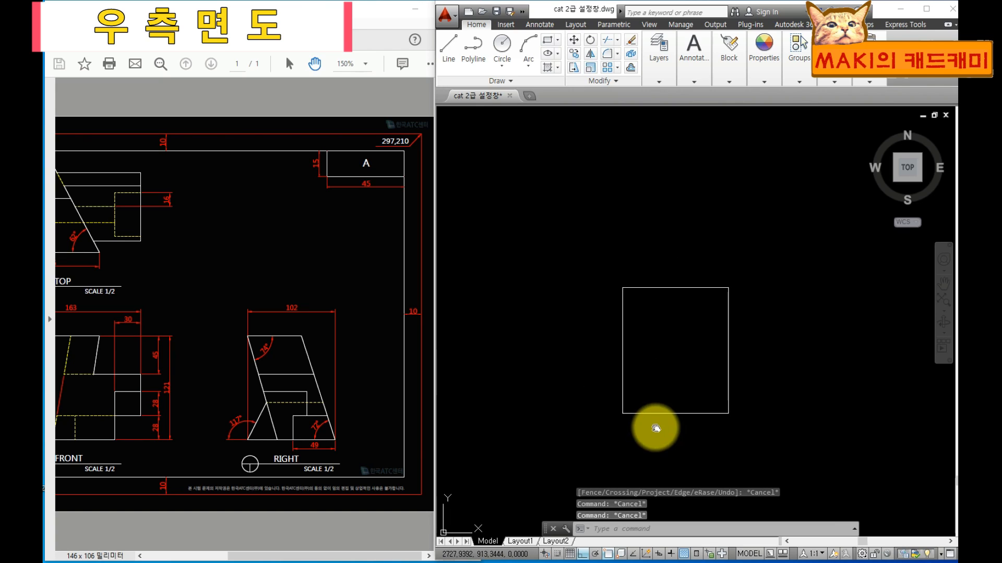
pyautogui.write('l')
pyautogui.press('space')
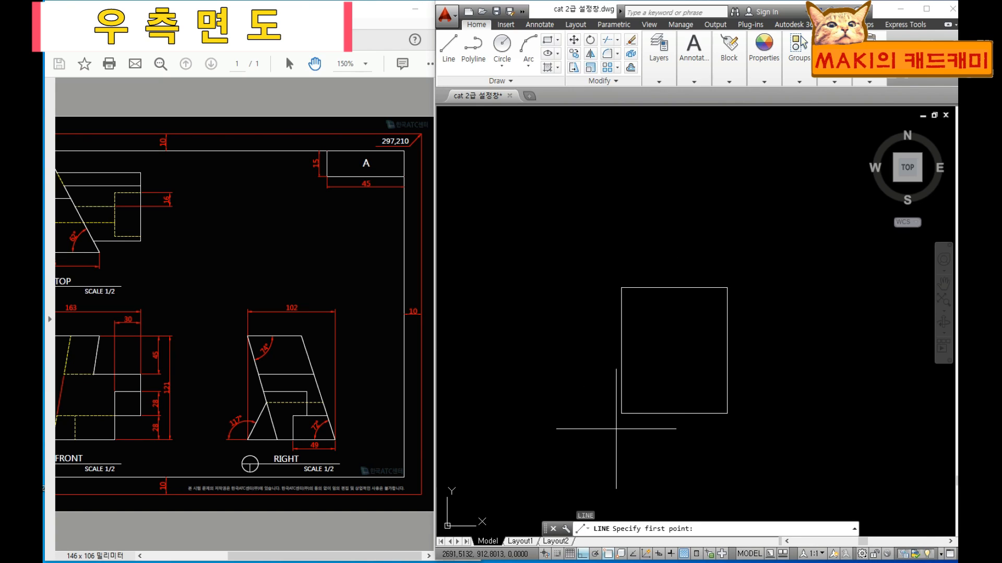
pyautogui.click(621, 413)
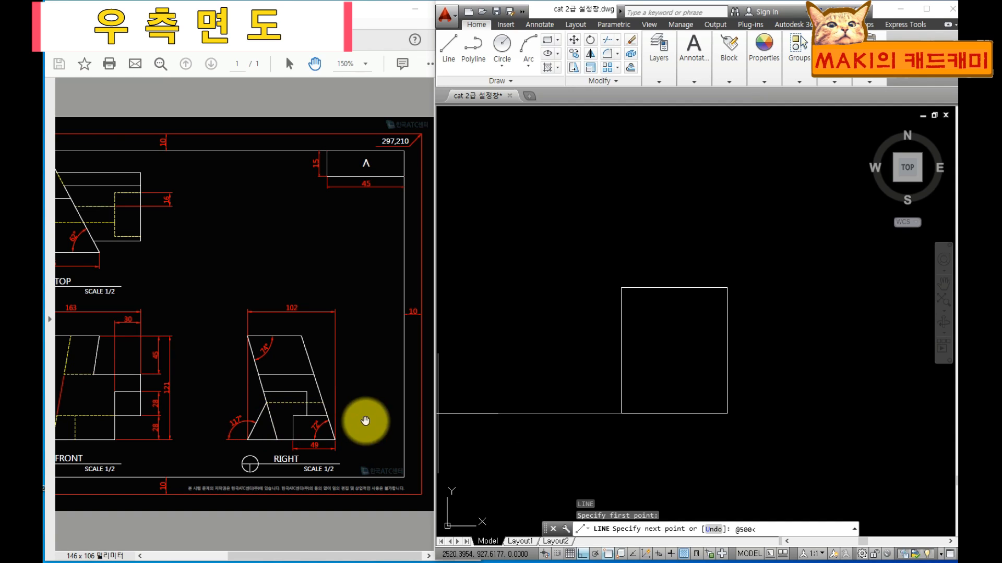
pyautogui.write('@500<63')
pyautogui.press('Return')
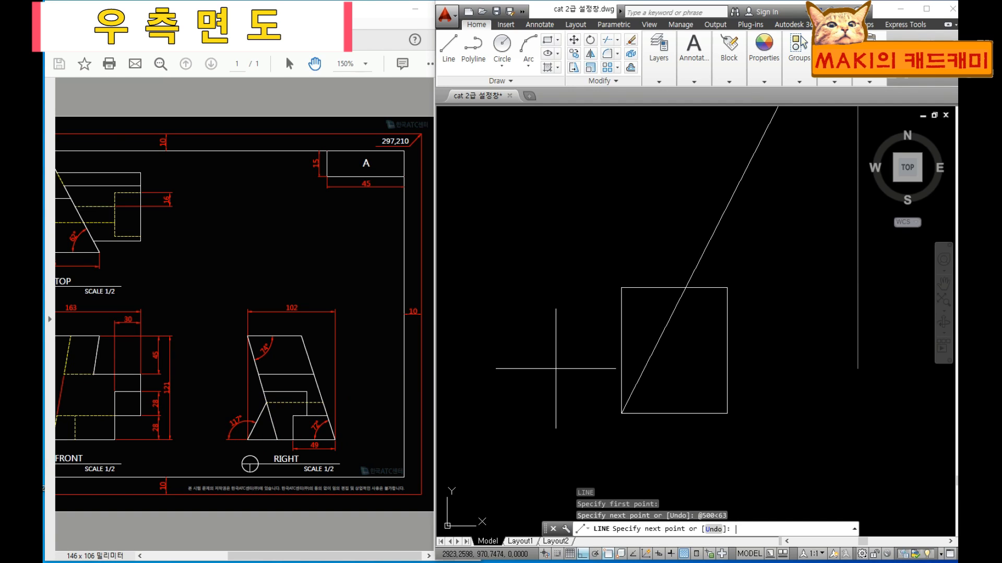
pyautogui.press('Escape')
pyautogui.press('Escape')
# Trim the 63° slanted line above the rectangle's top edge.
pyautogui.moveTo(734, 312); pyautogui.dragTo(693, 333, button='middle')
pyautogui.write('t')
pyautogui.press('Return')
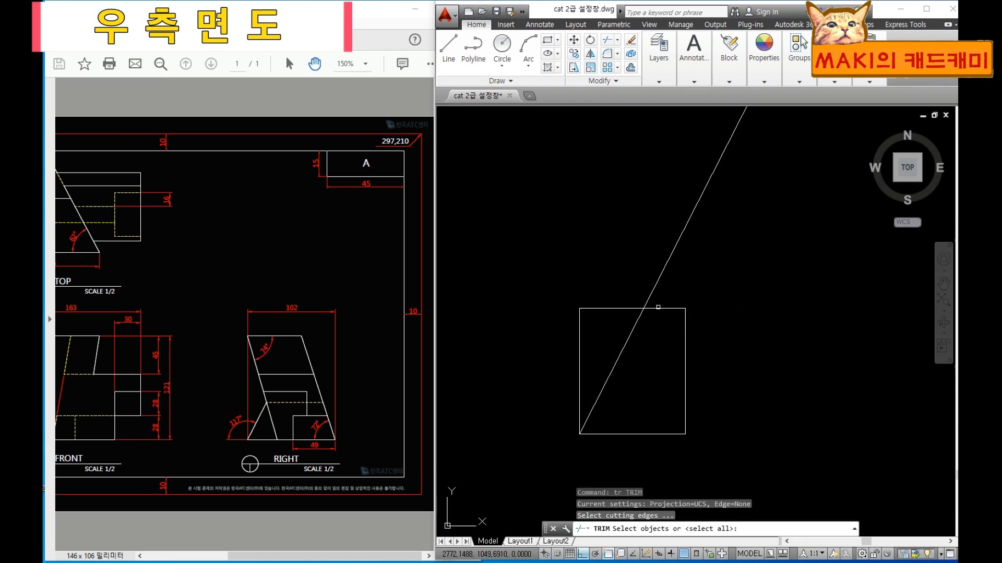
pyautogui.press('Return')
pyautogui.click(656, 302)
pyautogui.click(651, 257)
pyautogui.press('Escape')
pyautogui.moveTo(623, 387); pyautogui.dragTo(623, 365, button='middle')
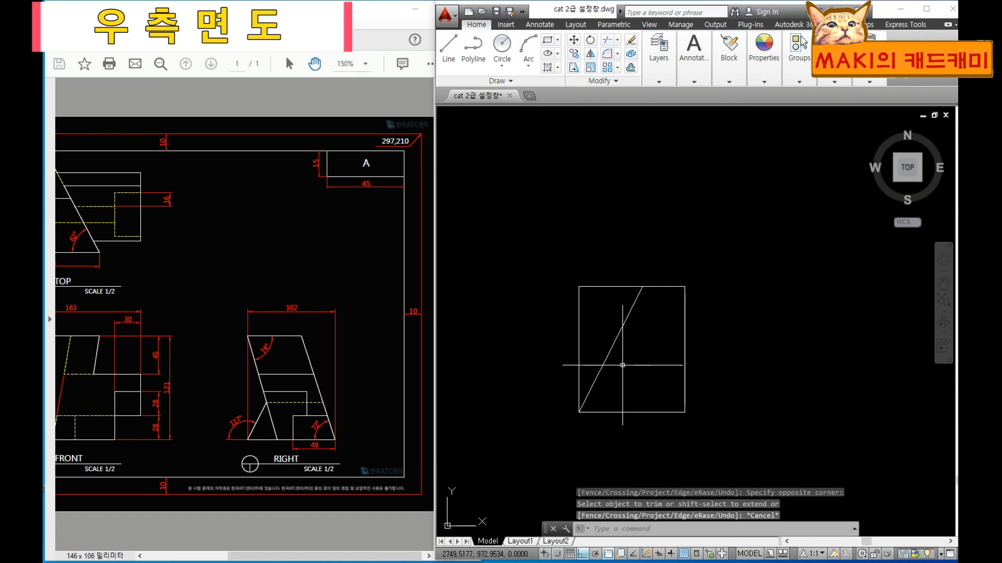
pyautogui.press('Escape')
pyautogui.press('Escape')
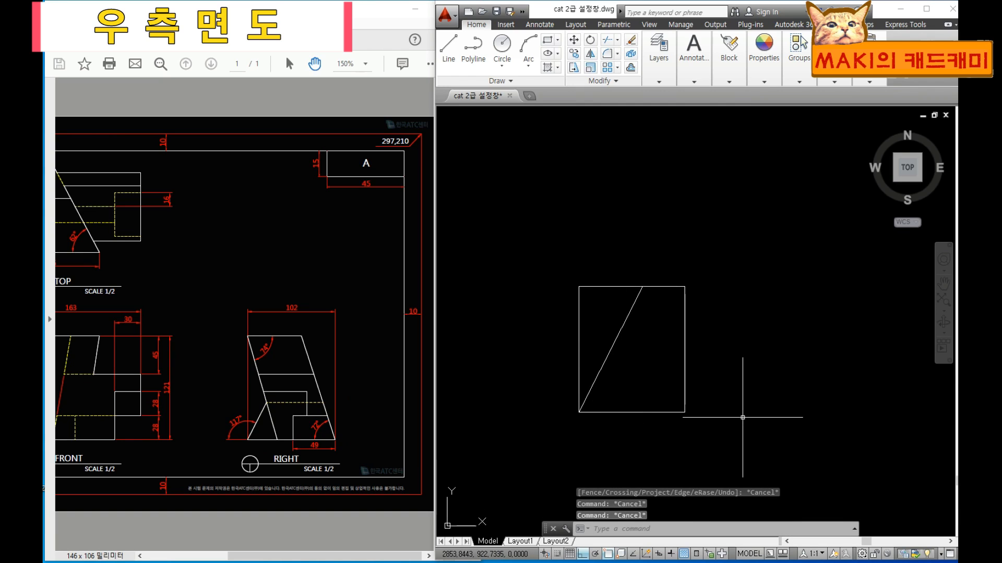
pyautogui.write('l')
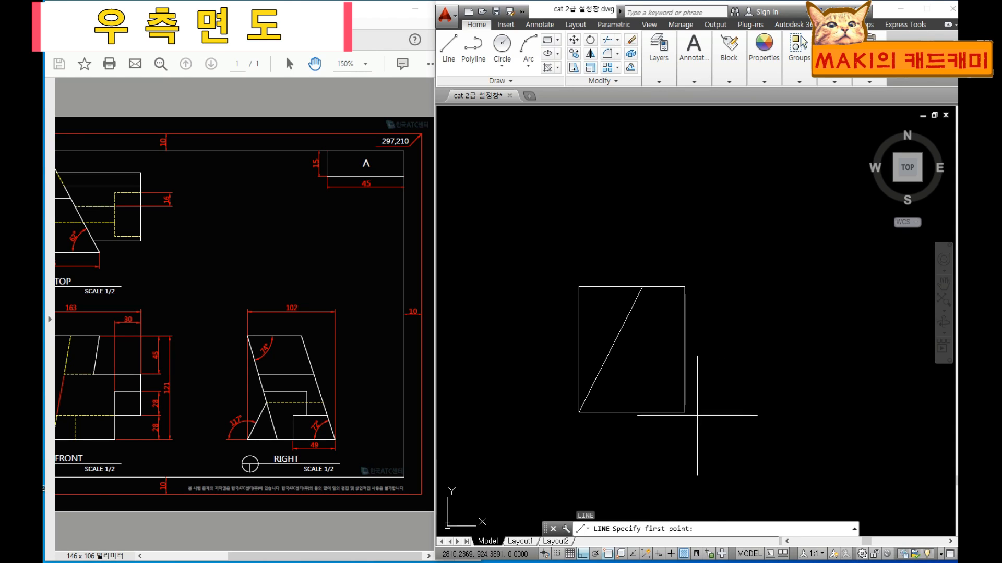
pyautogui.click(652, 398)
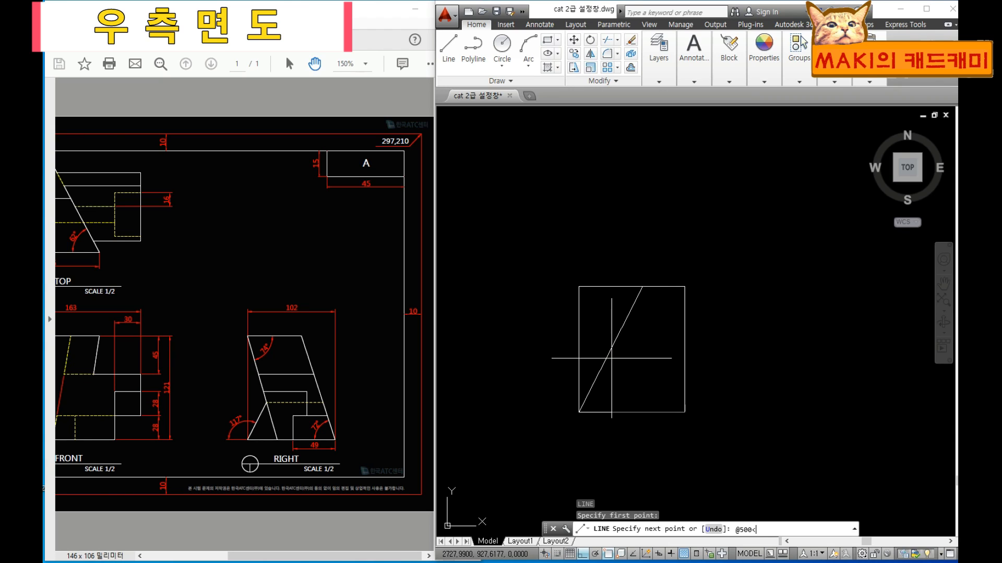
pyautogui.write('@500<108')
pyautogui.press('Return')
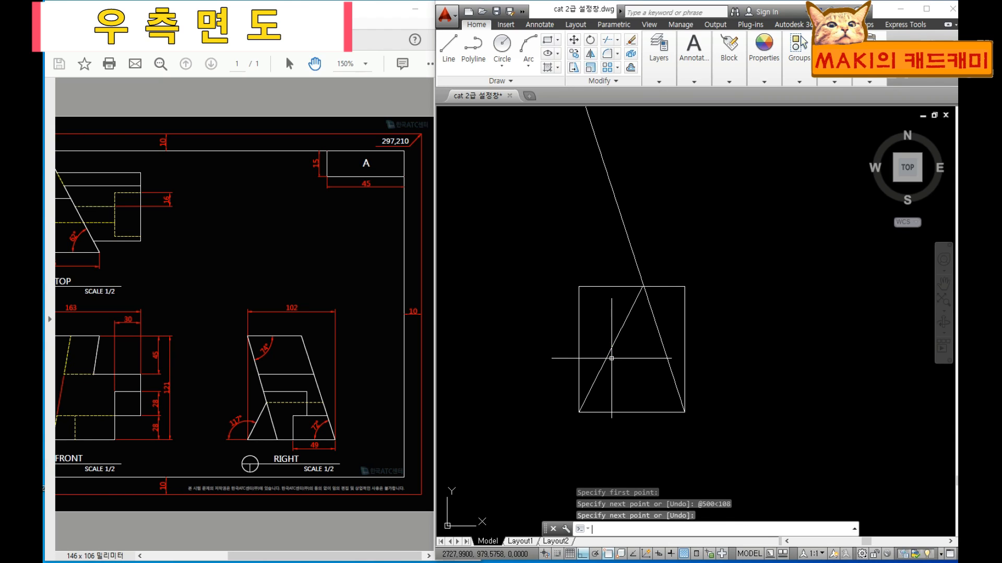
pyautogui.press('Escape')
# Trim the 108° line above the top edge and the top edge to its right, and delete the right vertical edge.
pyautogui.write('tr')
pyautogui.press('space')
pyautogui.press('space')
pyautogui.click(721, 318)
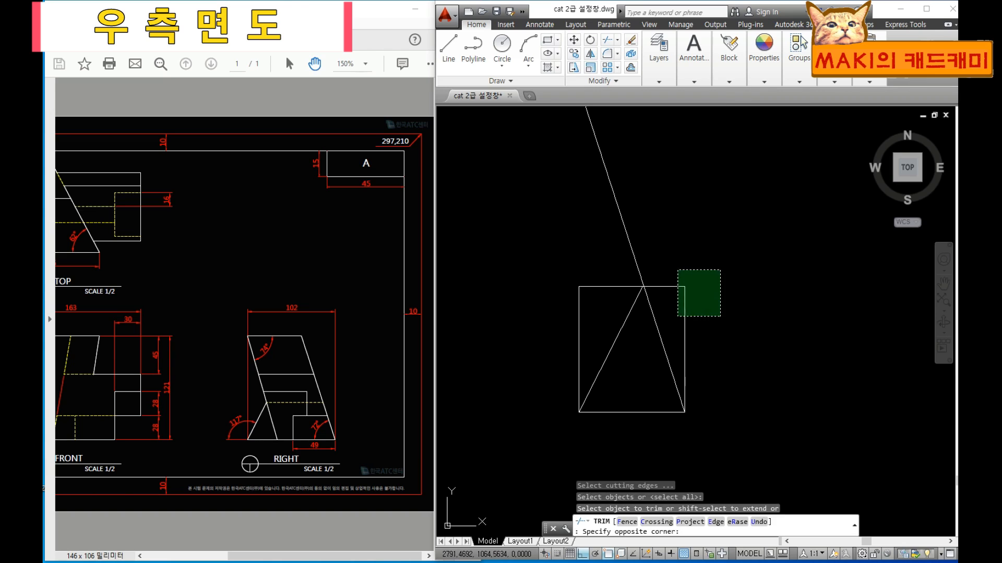
pyautogui.click(676, 269)
pyautogui.click(663, 248)
pyautogui.click(587, 229)
pyautogui.press('Escape')
pyautogui.click(696, 315)
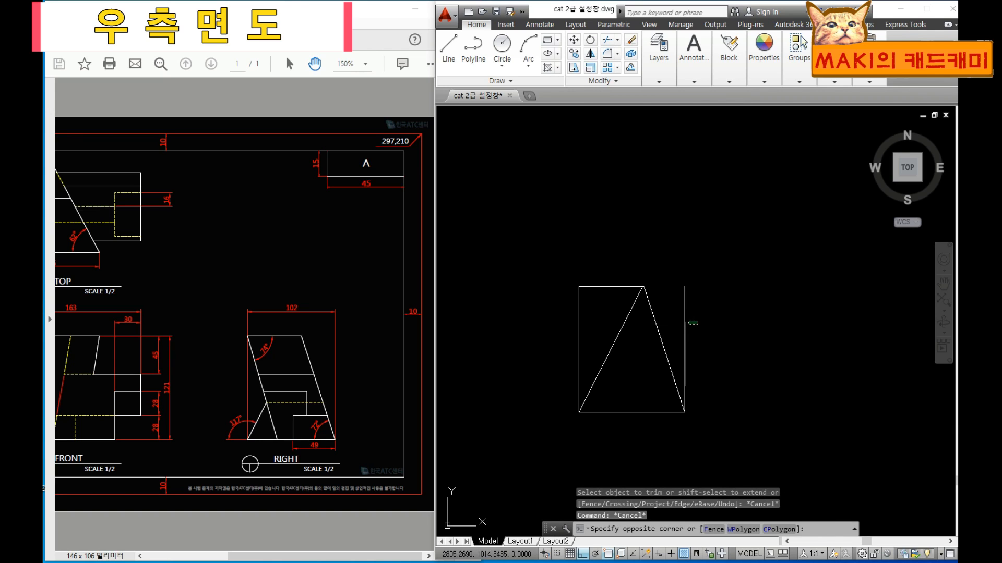
pyautogui.click(678, 313)
pyautogui.press('Delete')
pyautogui.press('Escape')
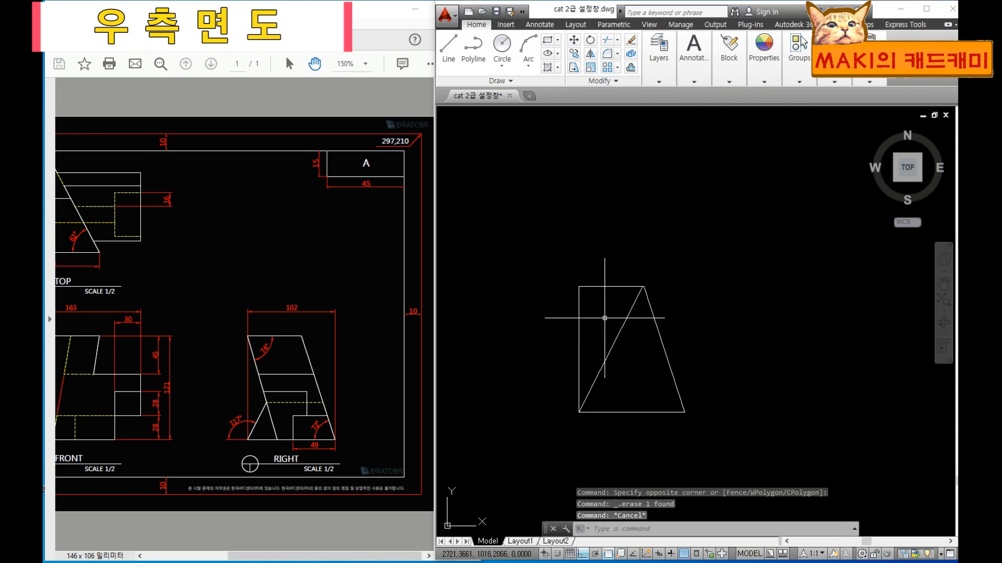
pyautogui.write('l')
pyautogui.press('space')
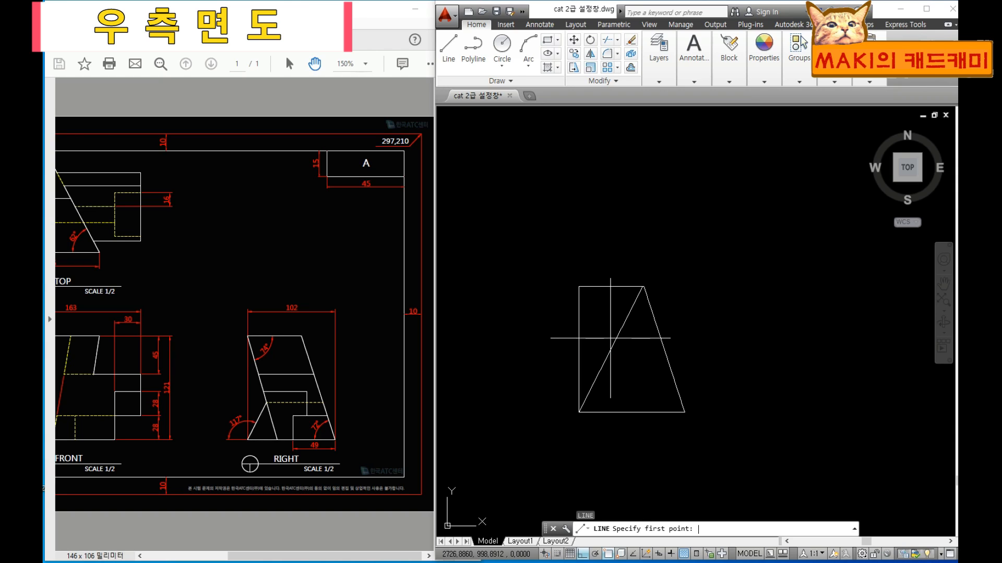
pyautogui.click(644, 287)
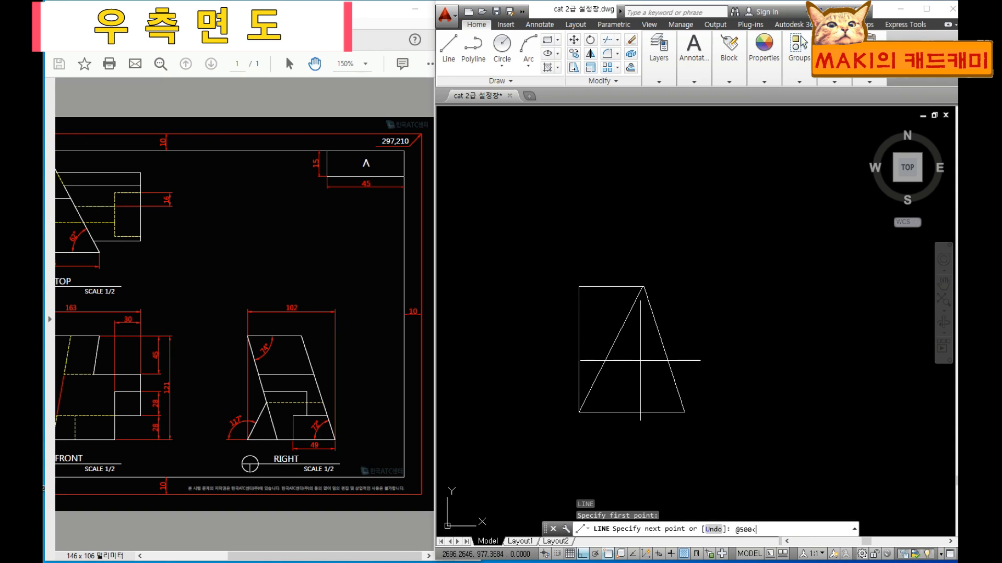
pyautogui.write('@500<-74')
pyautogui.press('space')
pyautogui.write('l')
pyautogui.press('space')
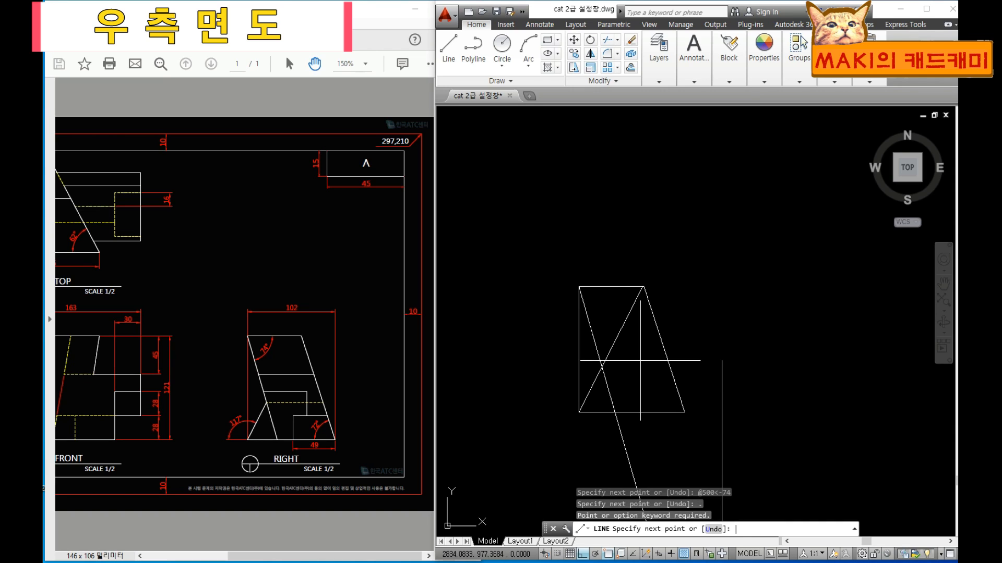
pyautogui.press('Escape')
pyautogui.press('Escape')
# Trim the two crossing slanted lines back to their intersection, removing the lower part of the 74° line and the upper part of the 63° line.
pyautogui.scroll(2, 620, 373)
pyautogui.write('tr')
pyautogui.press('space')
pyautogui.click(635, 354)
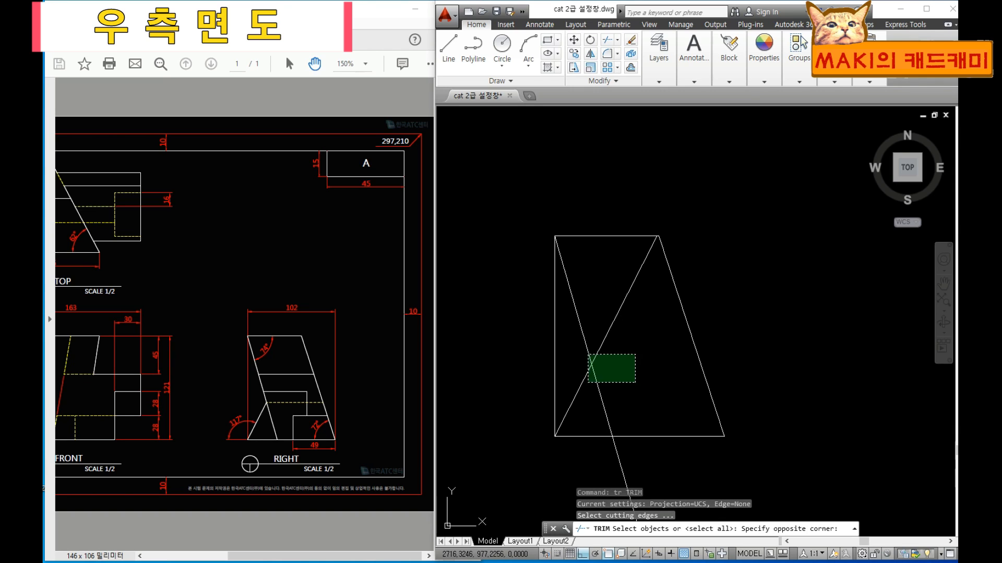
pyautogui.click(588, 383)
pyautogui.press('space')
pyautogui.click(623, 386)
pyautogui.click(595, 411)
pyautogui.click(633, 323)
pyautogui.click(594, 357)
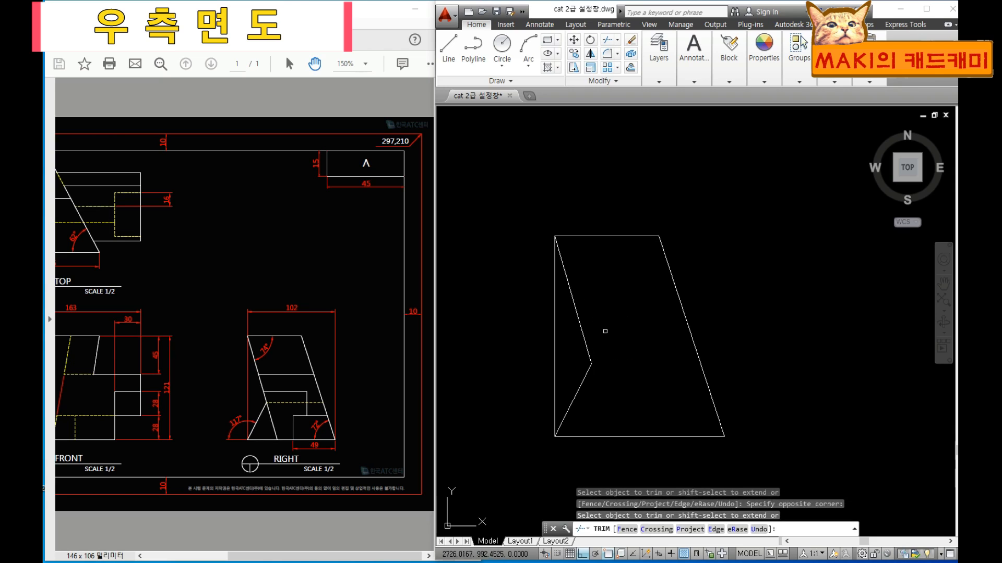
pyautogui.press('Escape')
pyautogui.press('Escape')
# Delete the left vertical edge of the right view's rectangle.
pyautogui.moveTo(584, 365); pyautogui.dragTo(590, 353, button='middle')
pyautogui.click(560, 282)
pyautogui.press('Delete')
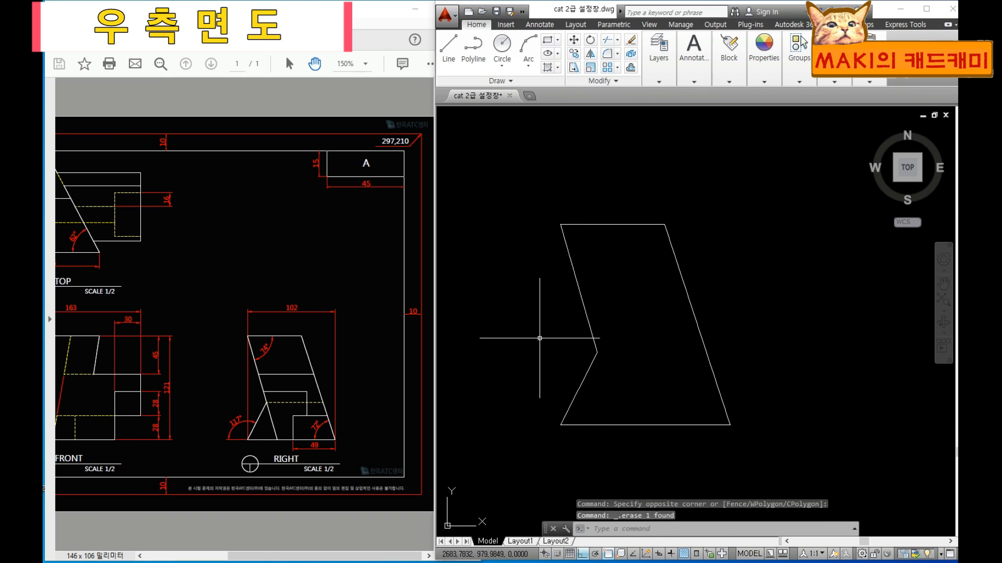
pyautogui.press('Escape')
pyautogui.press('Escape')
# Extend the 74° slanted line from the intersection down to the base line.
pyautogui.write('ex')
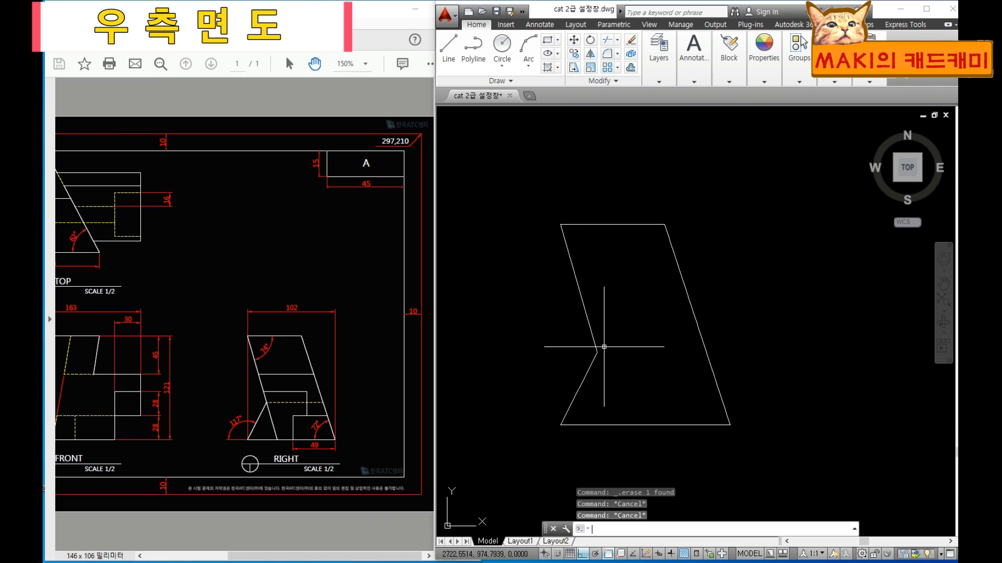
pyautogui.press('space')
pyautogui.press('space')
pyautogui.click(593, 343)
pyautogui.press('Escape')
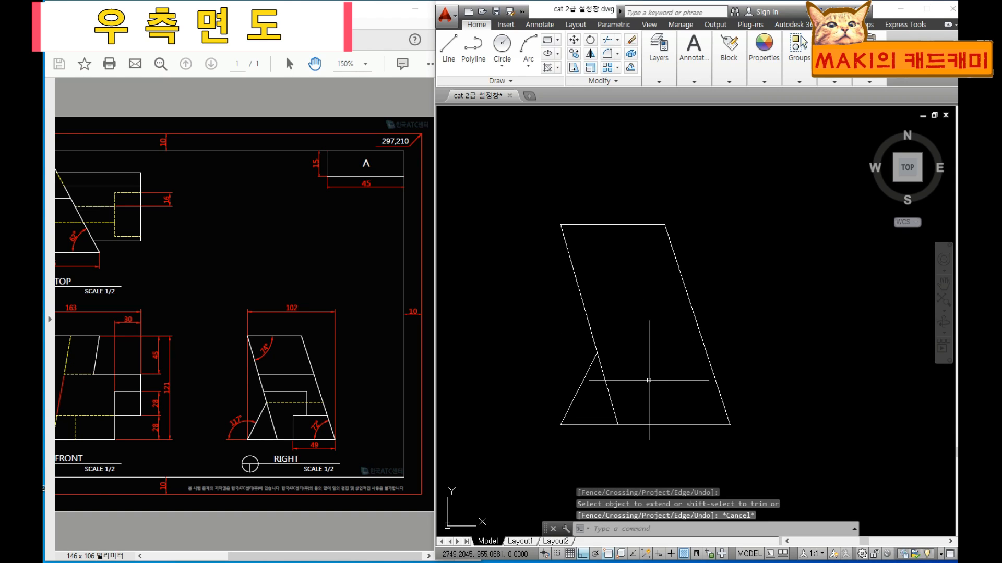
# Draw a horizontal line from the intersection of the two left slanted lines to beyond the right view's right slanted edge.
pyautogui.moveTo(646, 378); pyautogui.dragTo(662, 384, button='middle')
pyautogui.write('l')
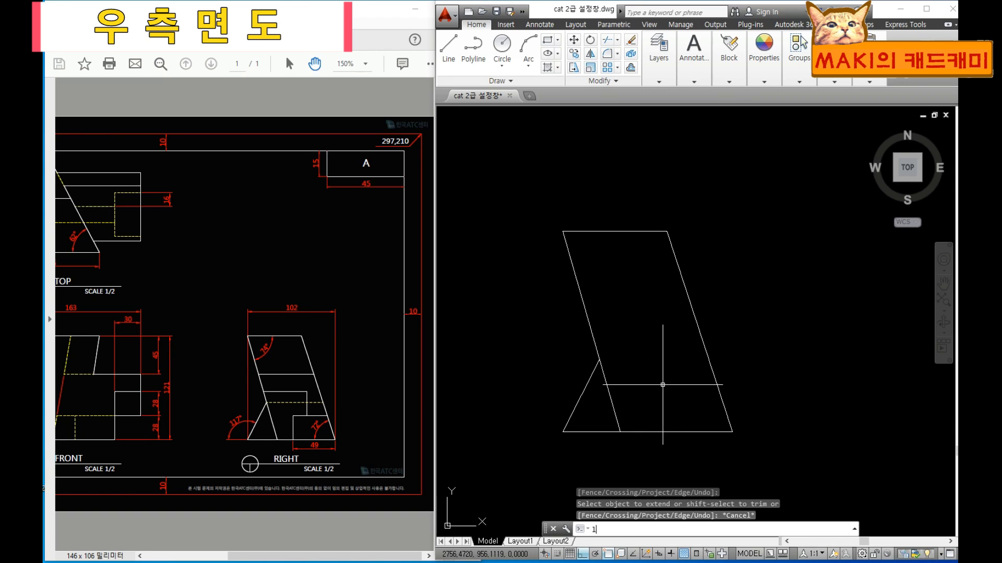
pyautogui.press('space')
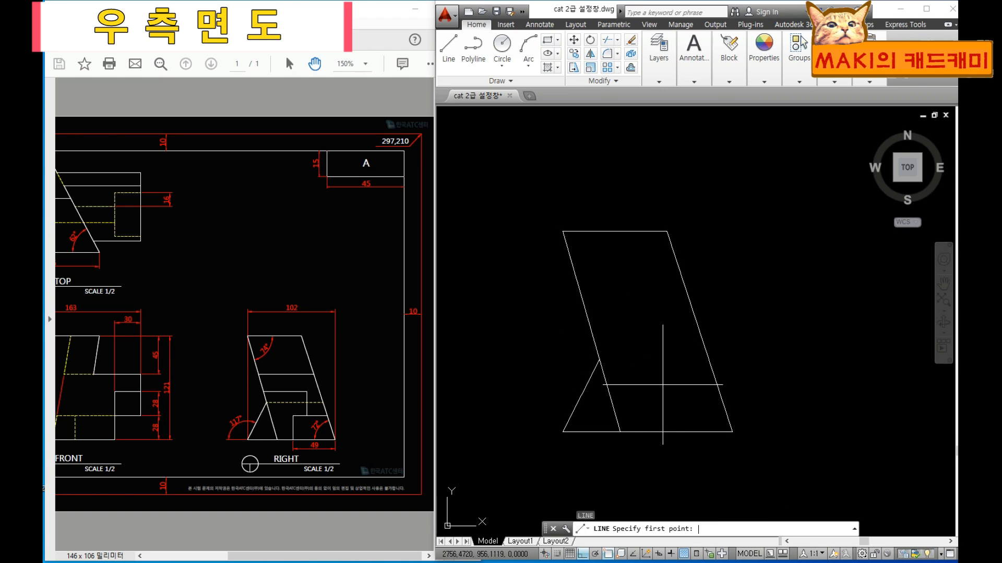
pyautogui.click(600, 360)
pyautogui.click(791, 359)
pyautogui.press('Escape')
# Trim off the part of the horizontal line that extends past the right view's right slanted edge.
pyautogui.write('t')
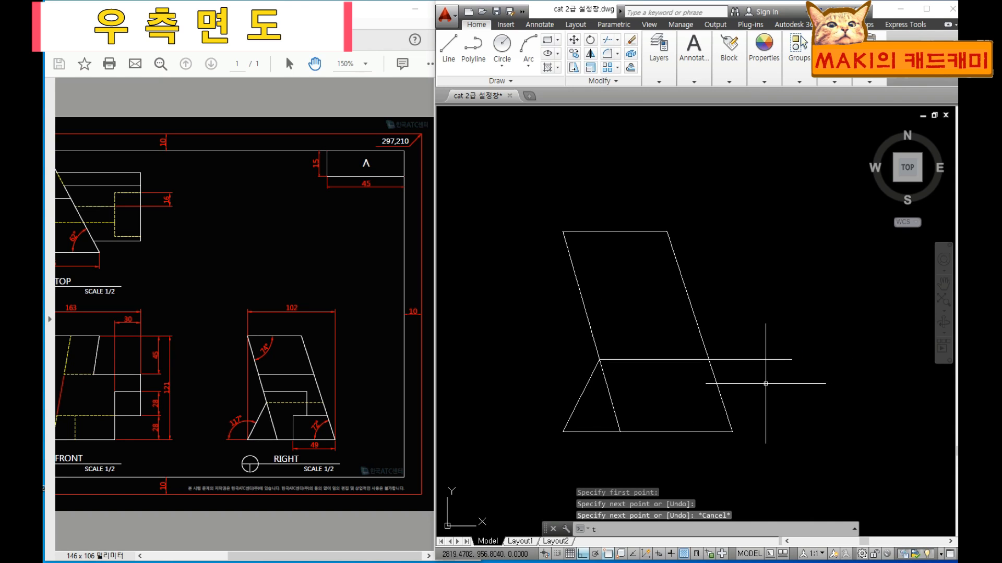
pyautogui.write('r')
pyautogui.press('space')
pyautogui.press('space')
pyautogui.click(765, 371)
pyautogui.click(743, 343)
pyautogui.press('Escape')
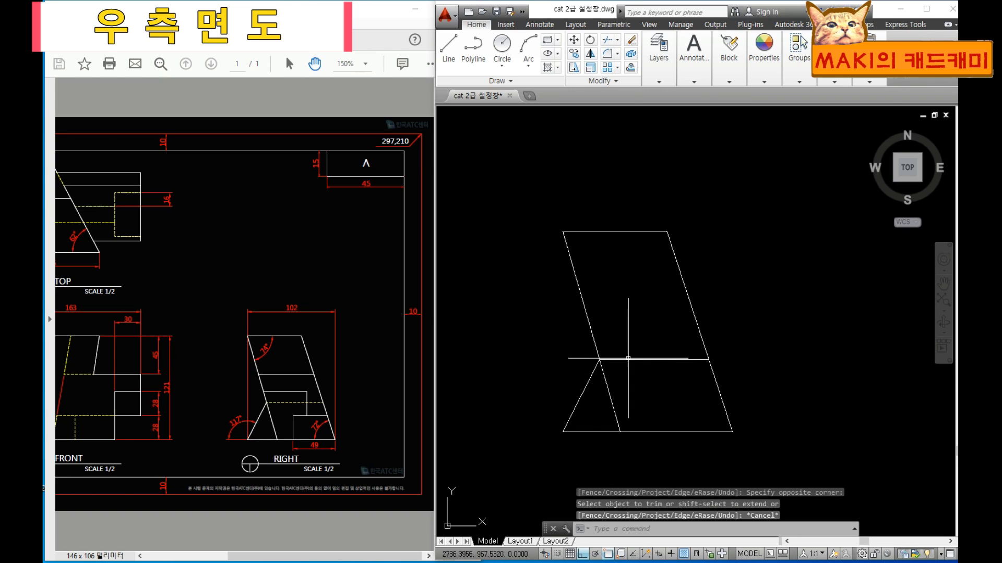
pyautogui.moveTo(656, 379); pyautogui.dragTo(666, 391, button='middle')
pyautogui.press('Escape')
pyautogui.press('Escape')
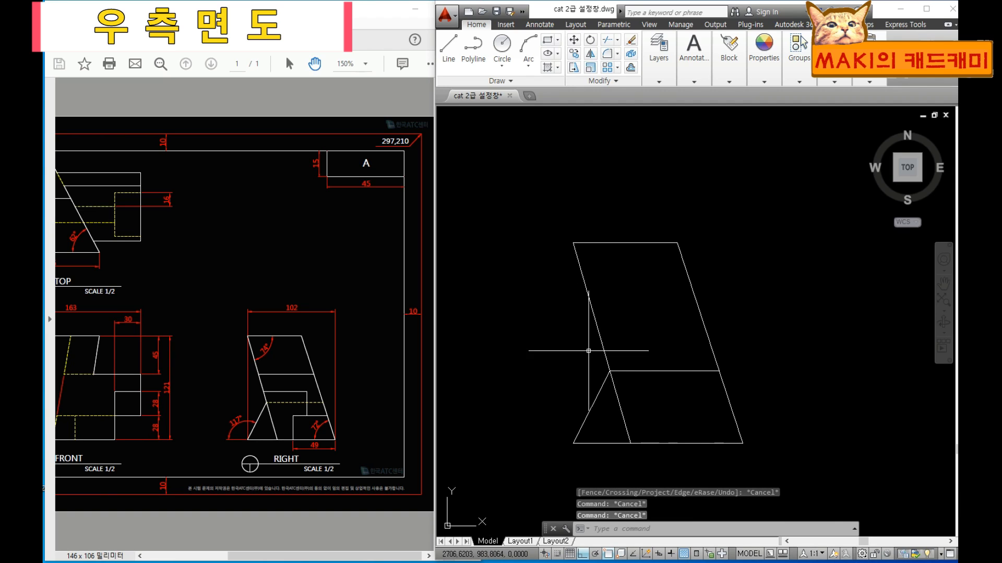
# Draw a vertical construction line upward from the lower-right corner of the right view.
pyautogui.moveTo(666, 416); pyautogui.dragTo(648, 372, button='middle')
pyautogui.scroll(2, 687, 429)
pyautogui.press('Escape')
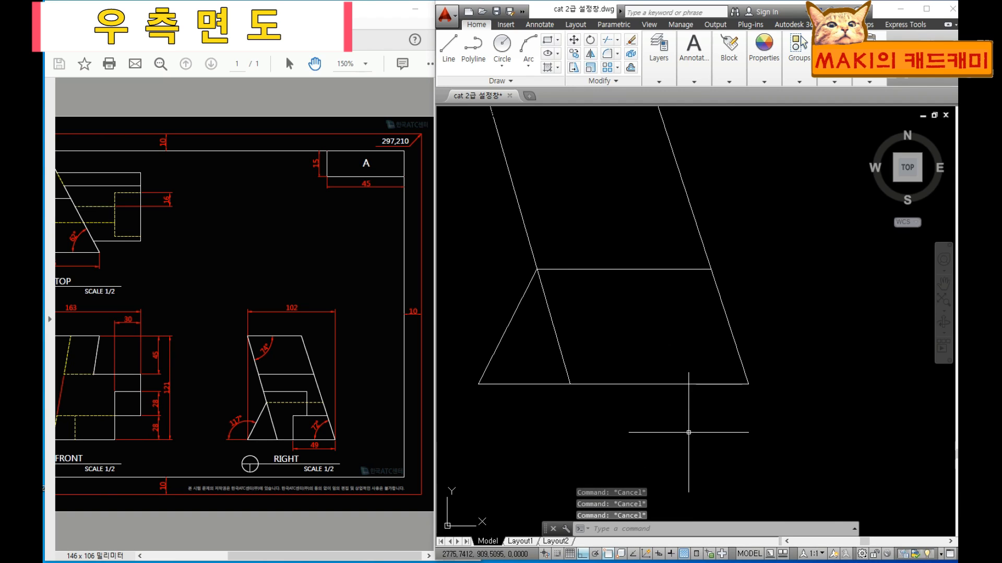
pyautogui.write('l')
pyautogui.press('space')
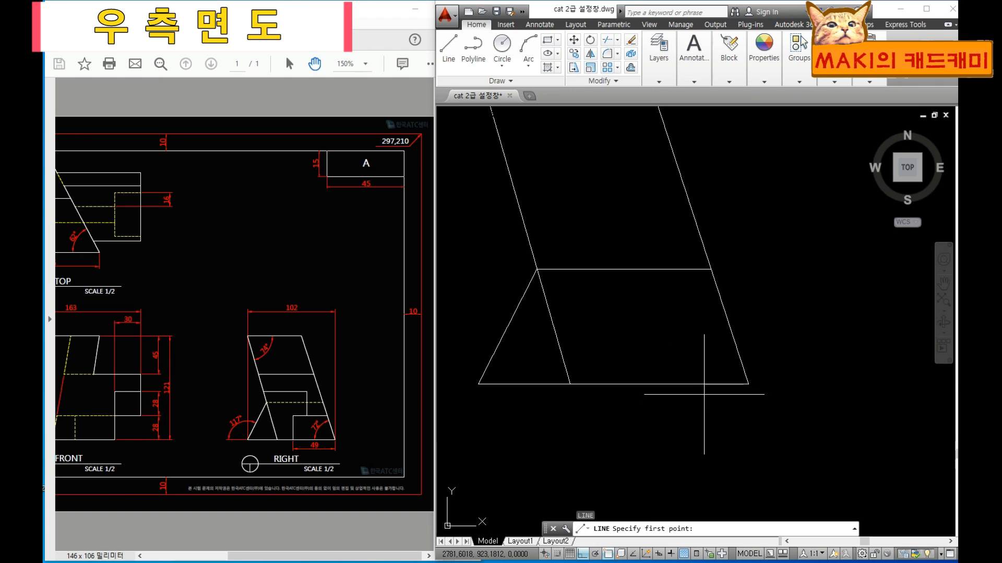
pyautogui.click(749, 385)
pyautogui.click(765, 190)
pyautogui.press('Escape')
pyautogui.press('Escape')
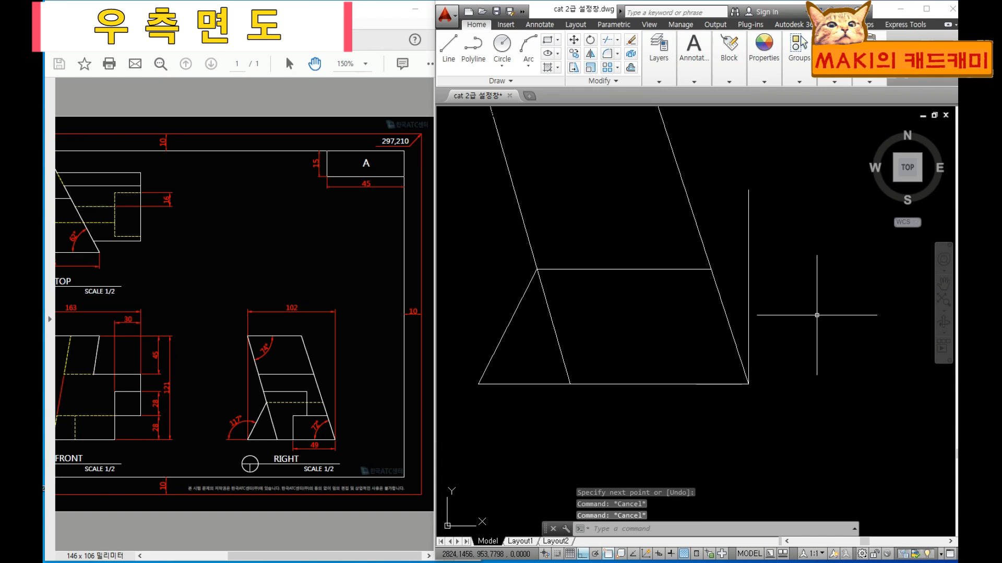
# Offset the vertical construction line 49 toward the inside of the right view.
pyautogui.write('o')
pyautogui.press('space')
pyautogui.write('4')
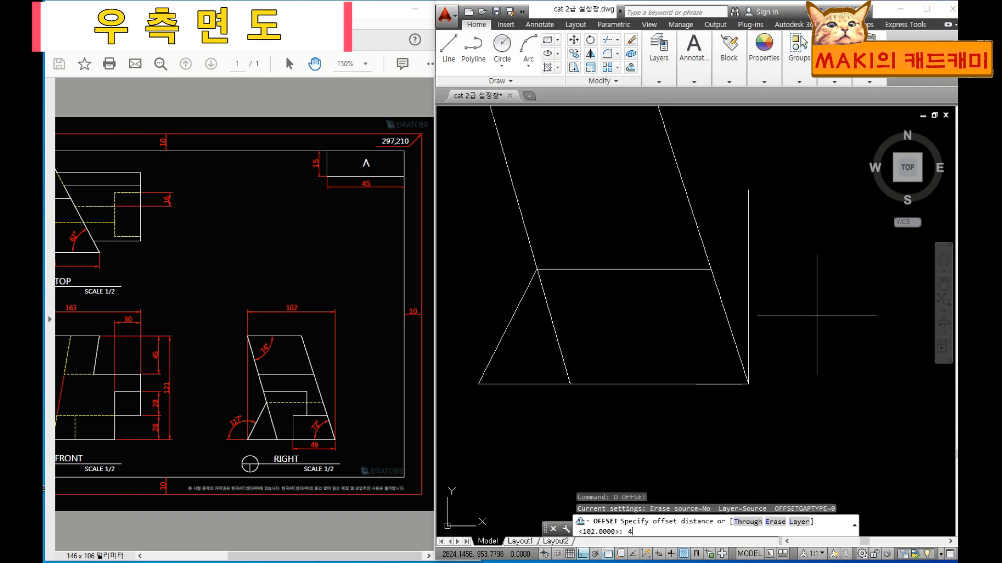
pyautogui.write('9')
pyautogui.press('space')
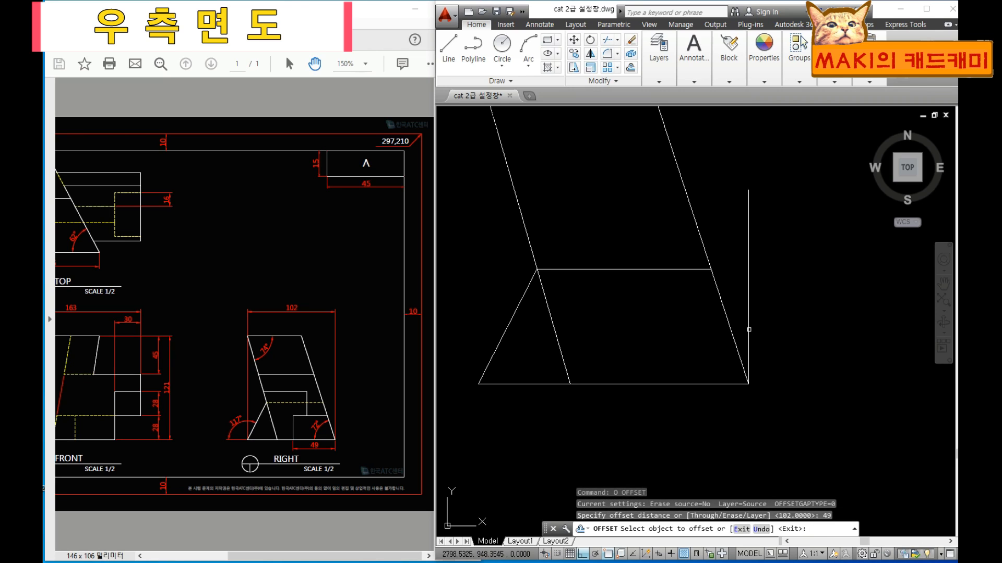
pyautogui.click(748, 330)
pyautogui.click(695, 333)
pyautogui.press('Escape')
pyautogui.press('Escape')
# Delete the original vertical construction line at the right view's lower-right corner.
pyautogui.click(757, 306)
pyautogui.click(736, 298)
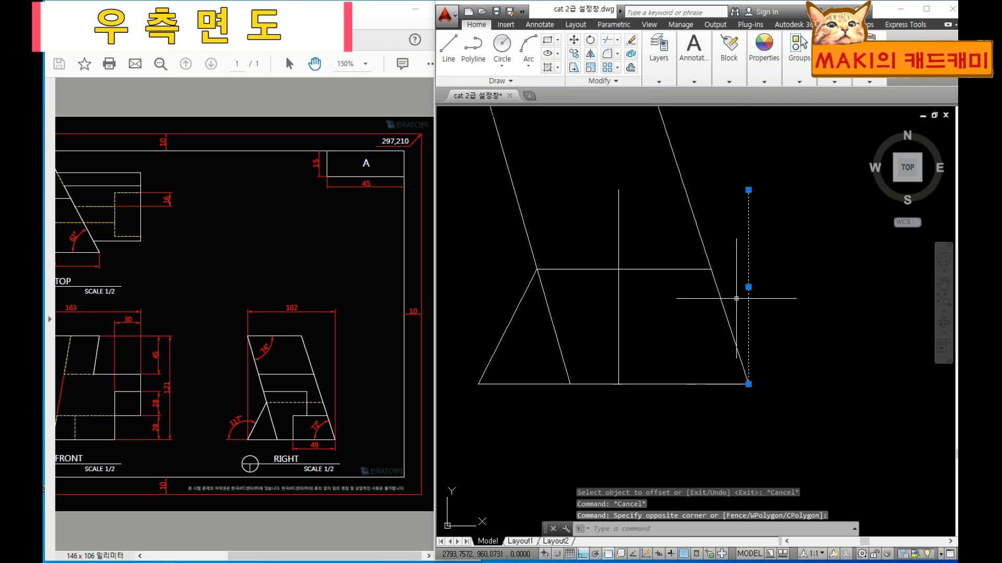
pyautogui.press('Delete')
pyautogui.press('Escape')
pyautogui.press('Escape')
# Compare the drawn front view with the front and top views on the problem sheet.
pyautogui.scroll(-5, 624, 272)
pyautogui.moveTo(613, 229); pyautogui.dragTo(657, 326, button='middle')
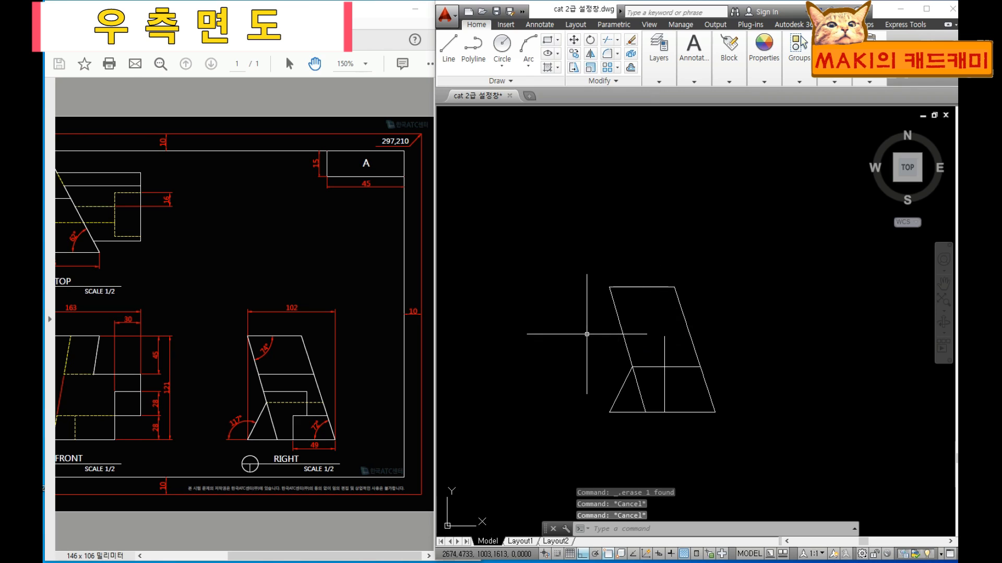
pyautogui.scroll(-4, 595, 293)
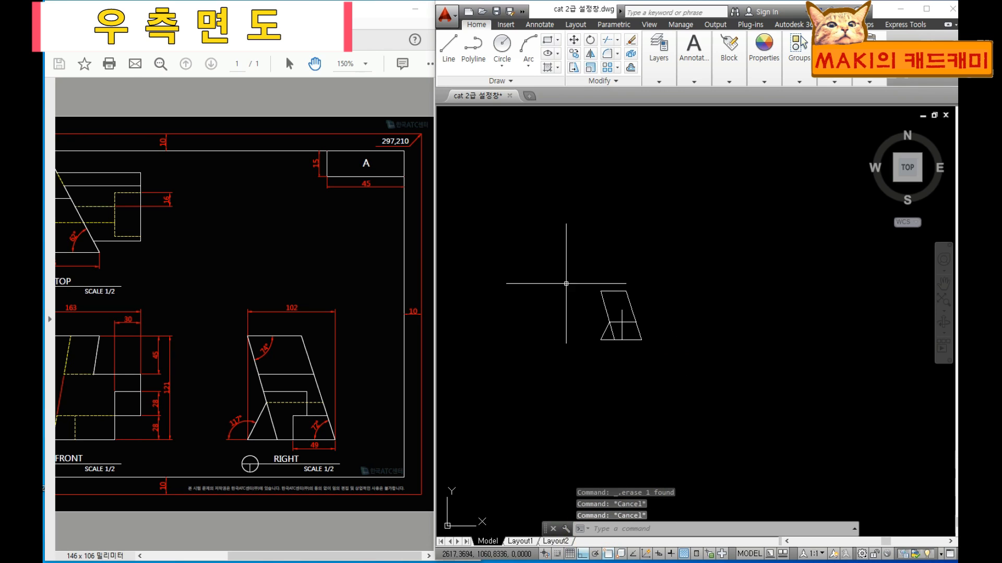
pyautogui.moveTo(543, 268); pyautogui.dragTo(738, 361, button='middle')
pyautogui.moveTo(620, 252); pyautogui.dragTo(654, 304, button='middle')
pyautogui.moveTo(618, 418); pyautogui.dragTo(633, 331, button='middle')
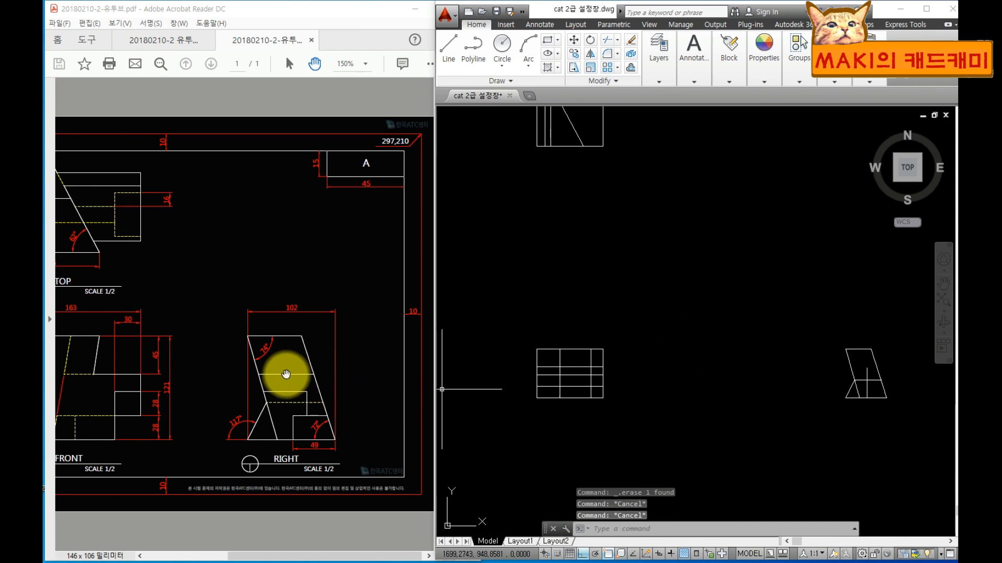
pyautogui.moveTo(271, 384); pyautogui.dragTo(358, 357)
pyautogui.moveTo(296, 373); pyautogui.dragTo(311, 373)
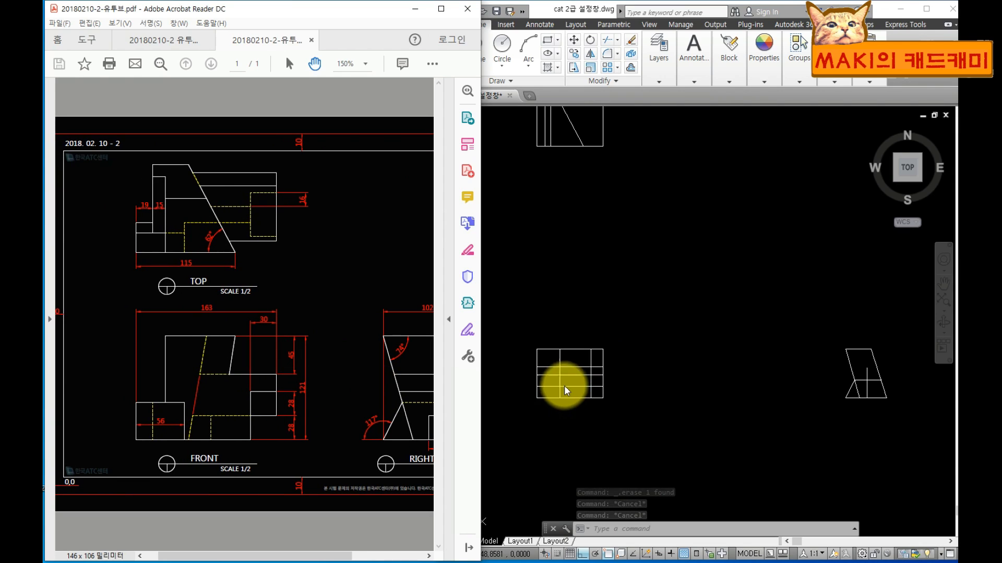
pyautogui.click(565, 386)
pyautogui.scroll(3, 561, 381)
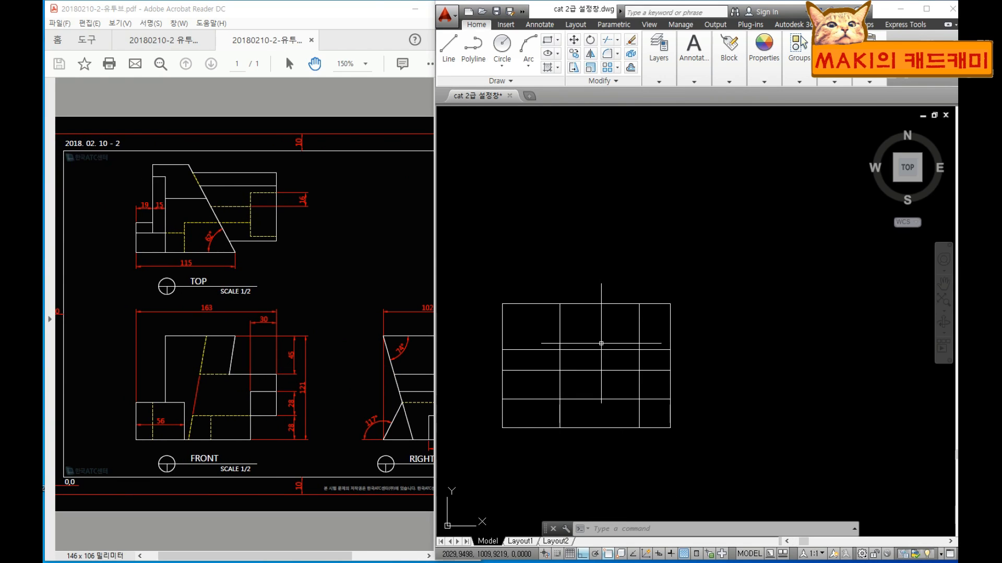
# Trim away the two vertical construction lines extending above the top view's rectangle.
pyautogui.scroll(-4, 673, 255)
pyautogui.moveTo(653, 189); pyautogui.dragTo(647, 415, button='middle')
pyautogui.moveTo(672, 307); pyautogui.dragTo(645, 346, button='middle')
pyautogui.moveTo(640, 306); pyautogui.dragTo(626, 340, button='middle')
pyautogui.write('t')
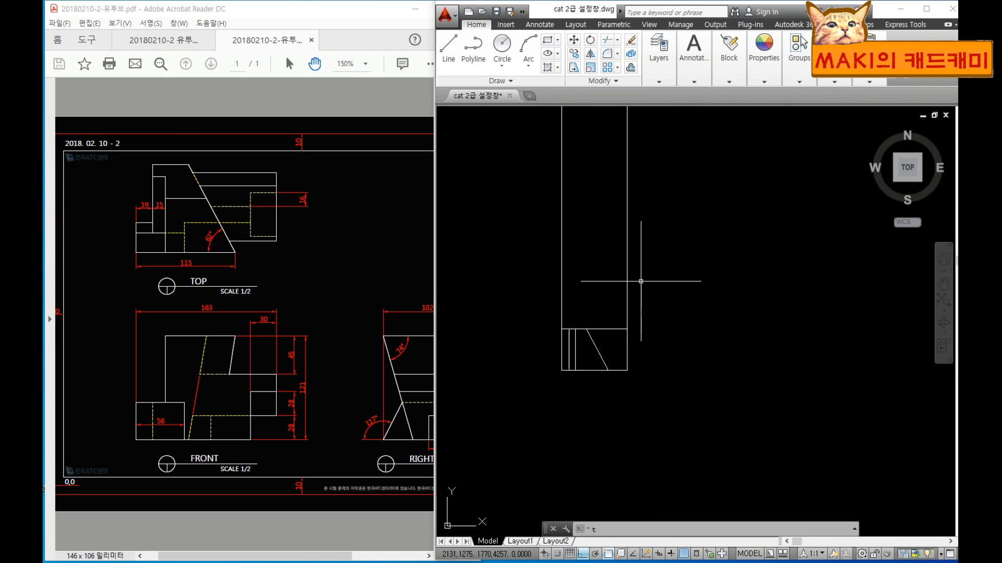
pyautogui.press('Return')
pyautogui.press('Return')
pyautogui.click(690, 273)
pyautogui.click(537, 213)
pyautogui.press('Escape')
pyautogui.press('Escape')
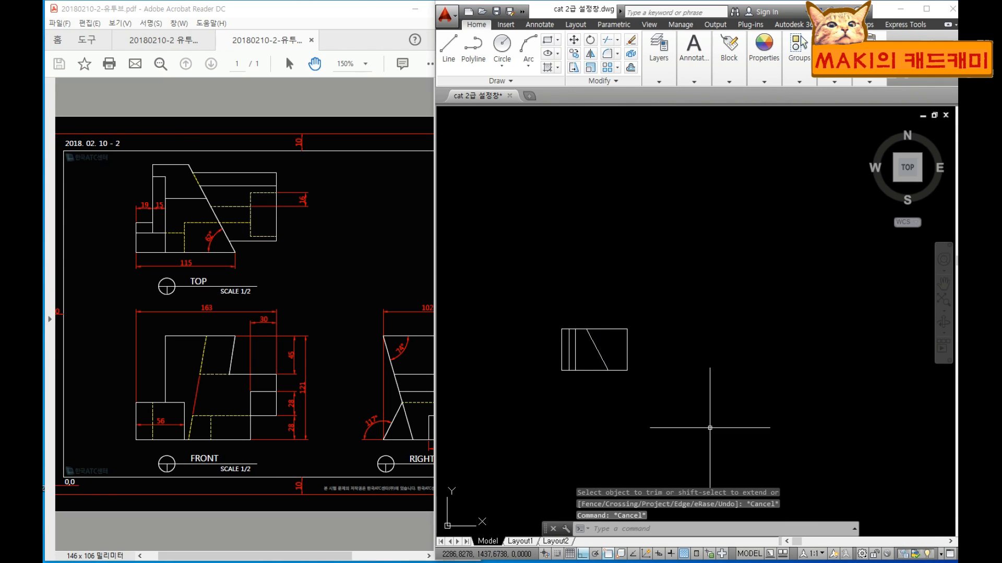
# Check the top, front and right views on the problem sheet against the three drawn views.
pyautogui.moveTo(709, 428); pyautogui.dragTo(654, 338, button='middle')
pyautogui.moveTo(684, 404); pyautogui.dragTo(604, 320, button='middle')
pyautogui.moveTo(730, 432); pyautogui.dragTo(639, 316, button='middle')
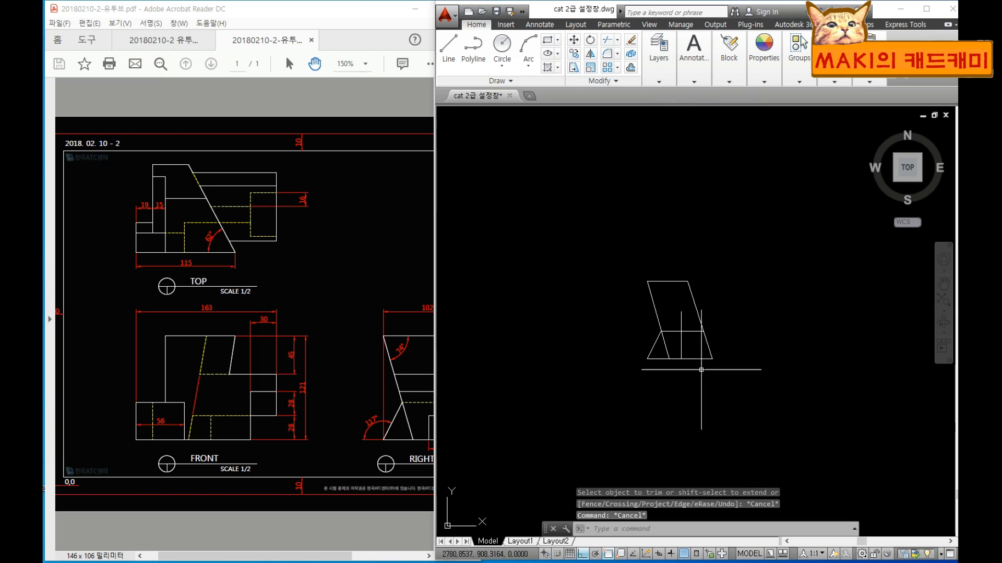
pyautogui.moveTo(305, 407); pyautogui.dragTo(245, 392)
pyautogui.click(695, 421)
pyautogui.scroll(-4, 845, 421)
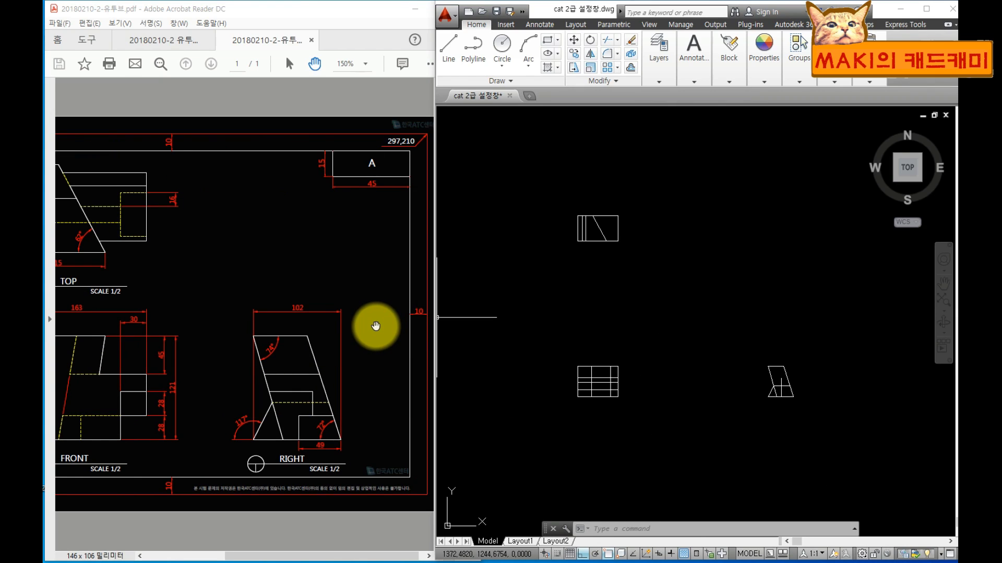
pyautogui.moveTo(581, 362); pyautogui.dragTo(610, 387, button='middle')
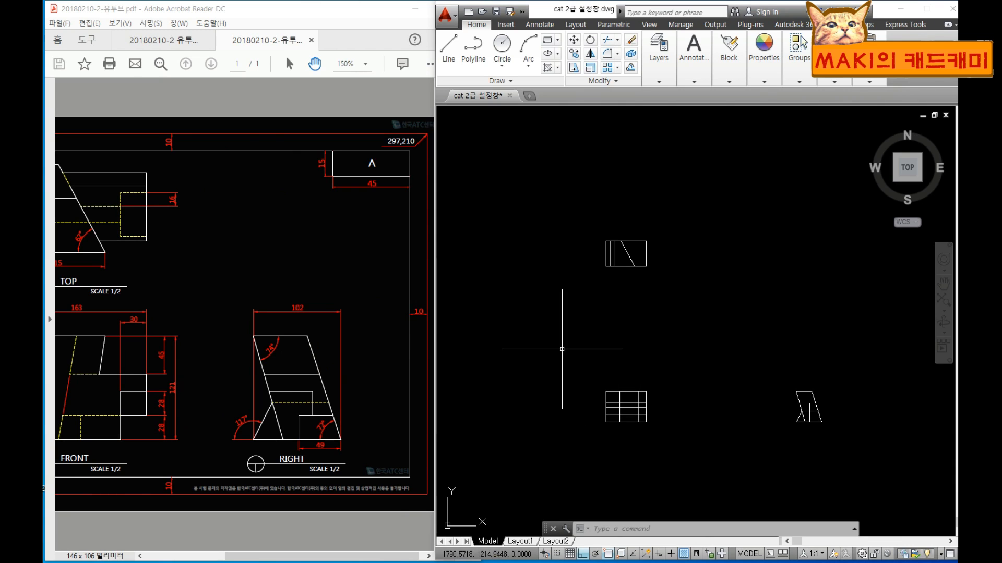
pyautogui.moveTo(266, 315); pyautogui.dragTo(402, 315)
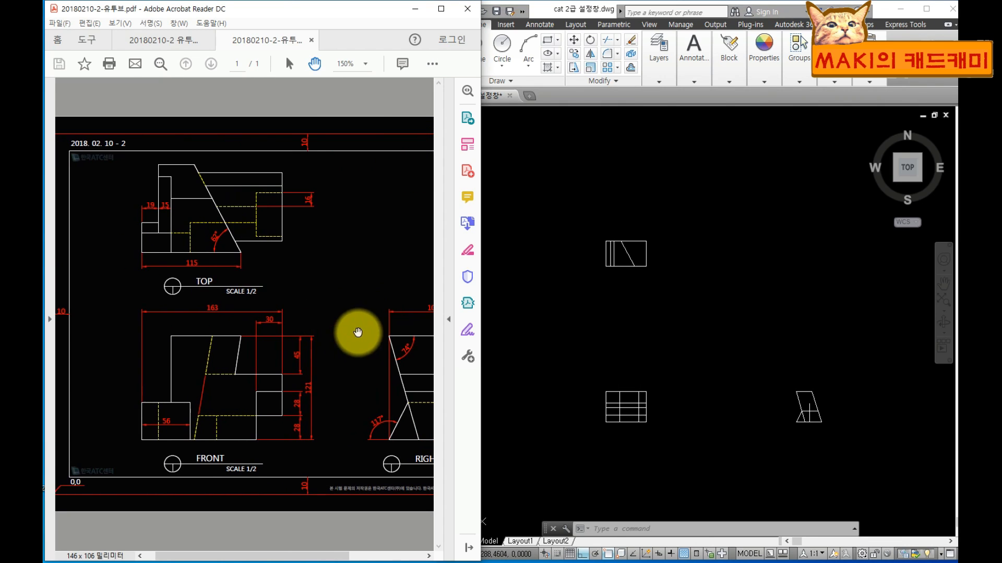
pyautogui.click(629, 364)
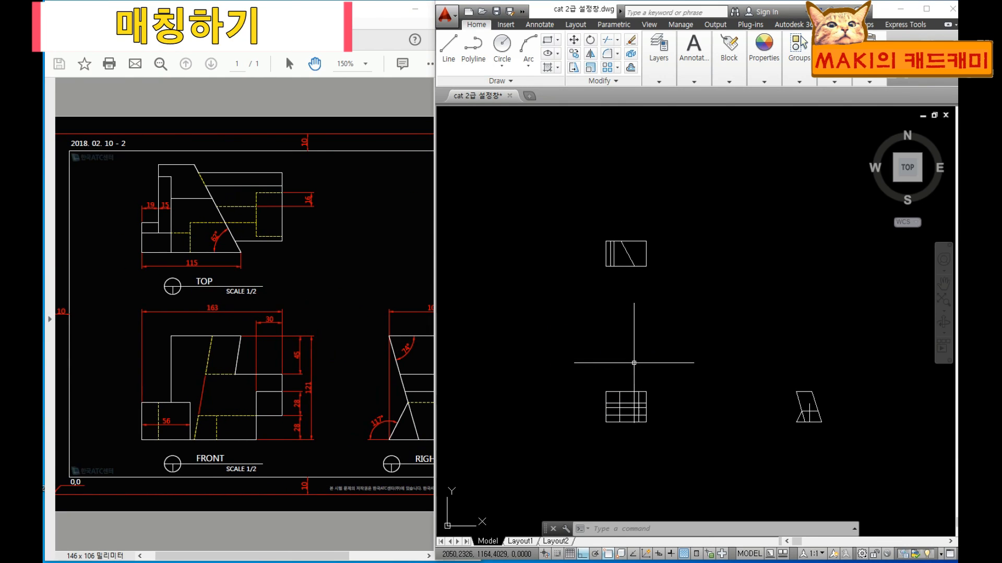
pyautogui.scroll(2, 673, 370)
pyautogui.press('Escape')
pyautogui.press('Escape')
pyautogui.press('Escape')
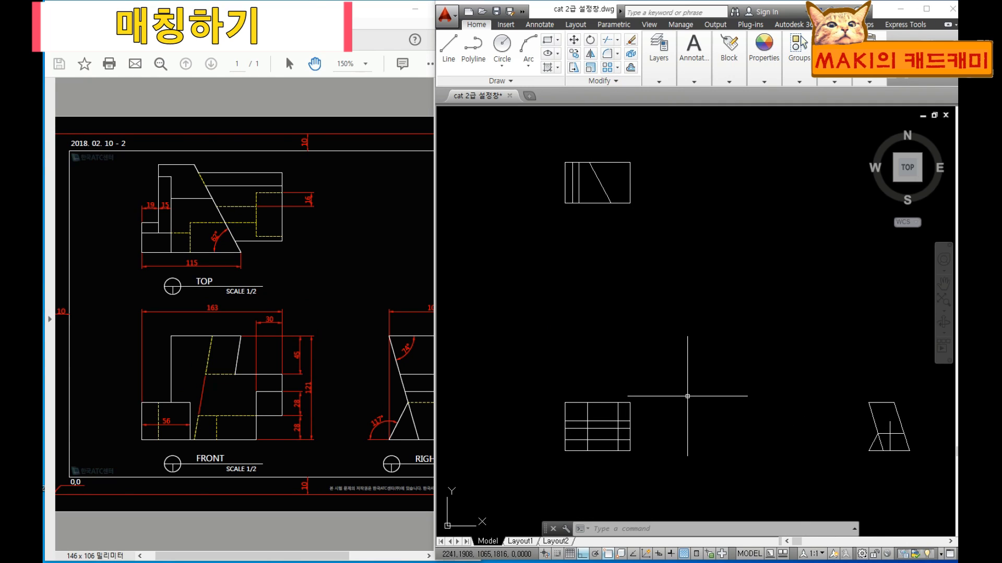
pyautogui.moveTo(755, 442)
pyautogui.mouseDown(button='middle')
pyautogui.moveTo(734, 407)
pyautogui.moveTo(699, 395)
pyautogui.mouseUp(button='middle')
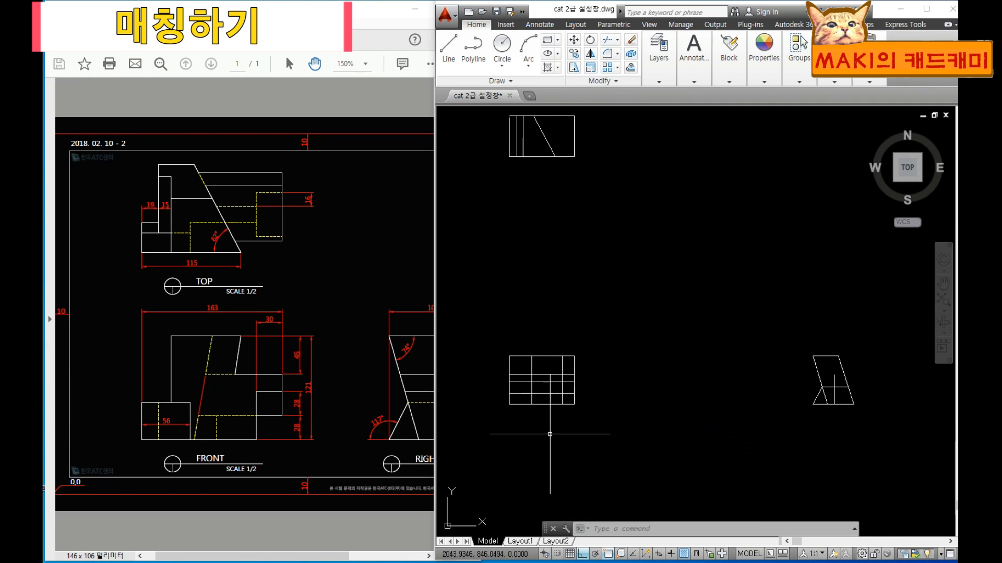
pyautogui.moveTo(335, 398); pyautogui.dragTo(286, 390)
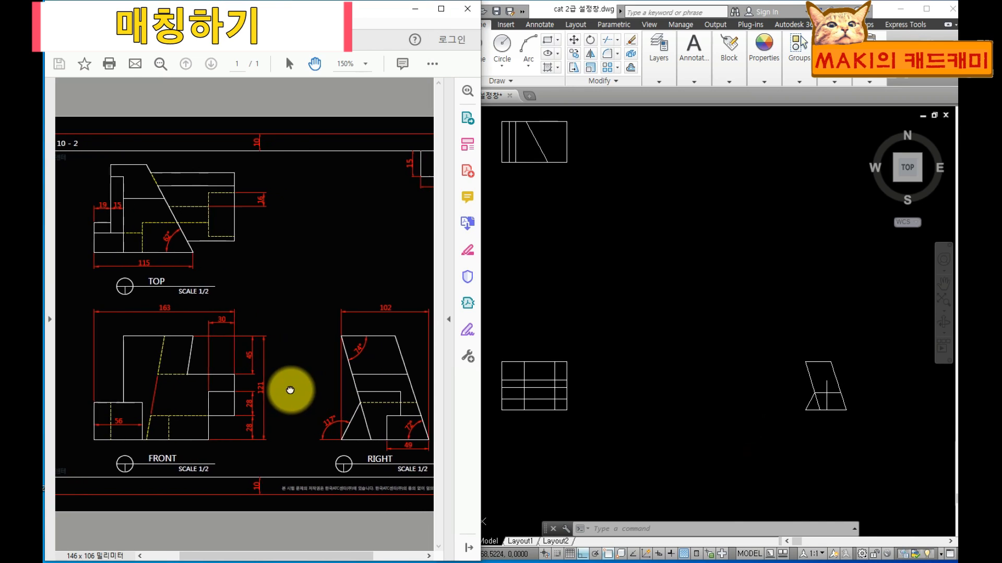
# Draw a horizontal projection line from the right end of the front view's lowest interior line across the right view.
pyautogui.click(652, 427)
pyautogui.press('Escape')
pyautogui.press('Escape')
pyautogui.press('Escape')
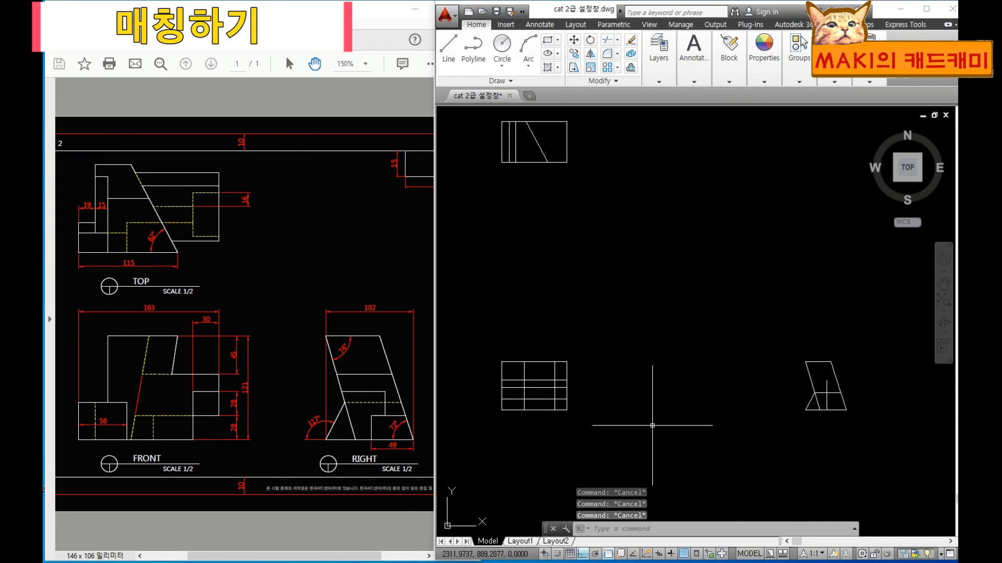
pyautogui.write('l')
pyautogui.press('Return')
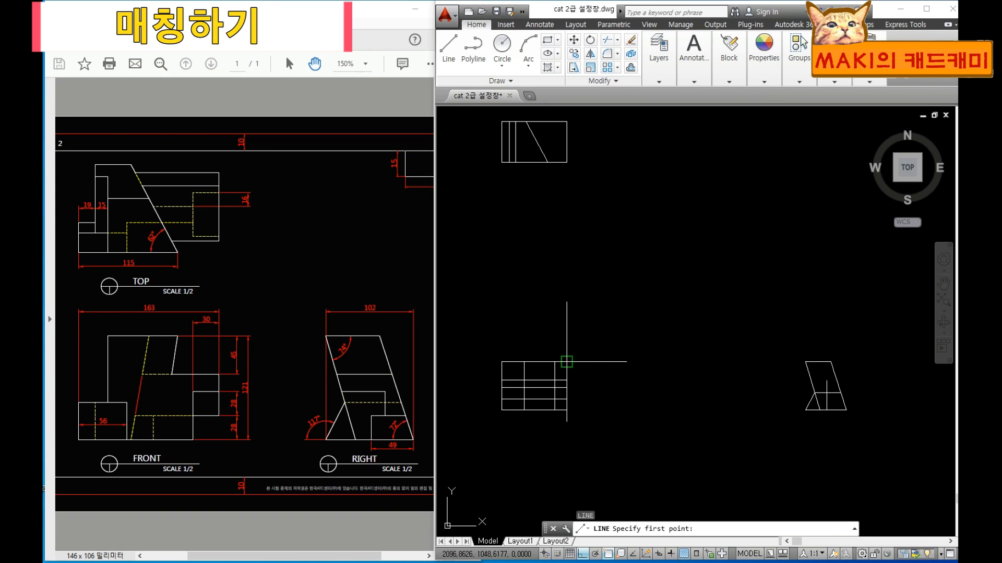
pyautogui.click(567, 399)
pyautogui.click(887, 401)
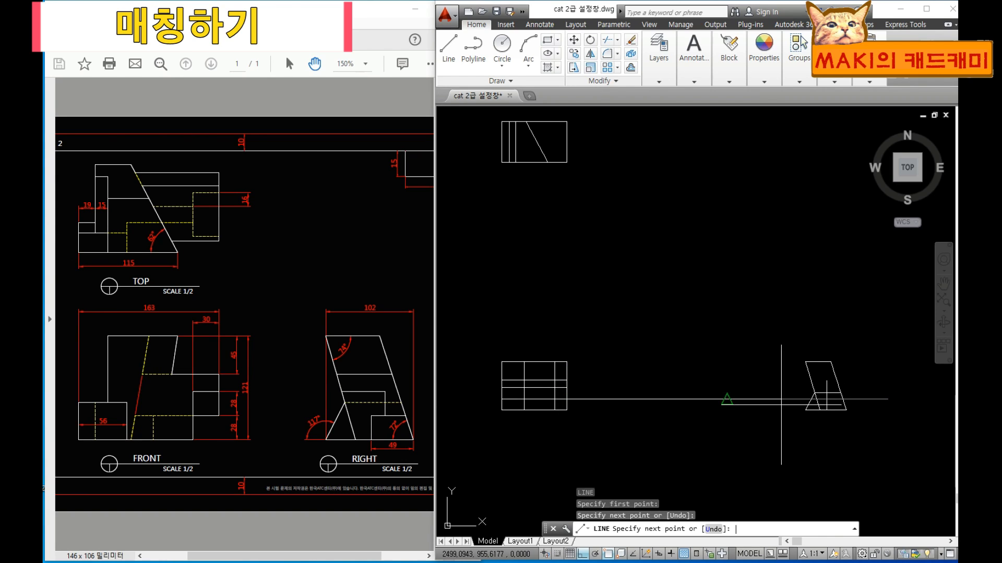
# Draw two horizontal projection lines from the front view's middle and upper interior lines across the right view.
pyautogui.press('space')
pyautogui.press('space')
pyautogui.click(567, 389)
pyautogui.click(874, 388)
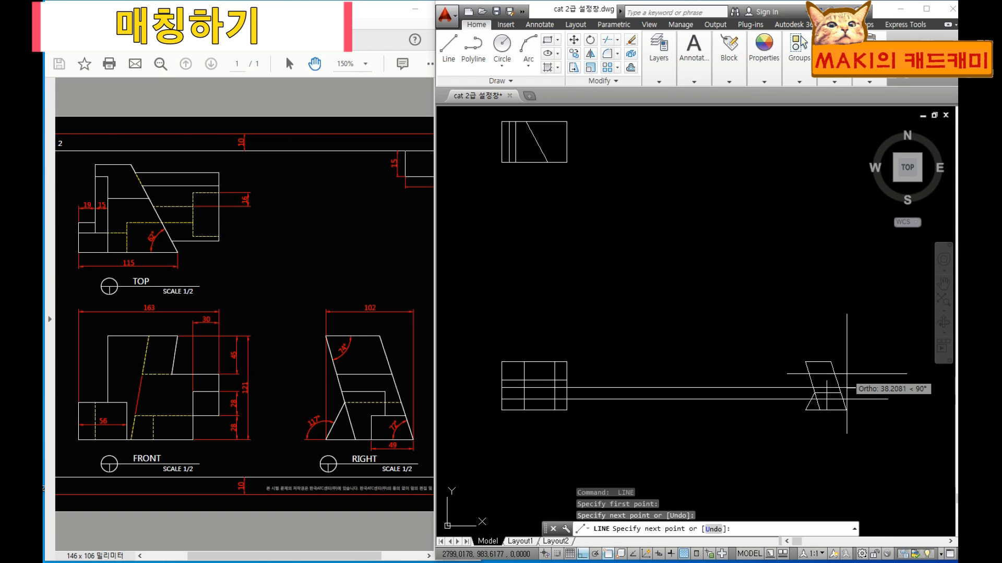
pyautogui.press('Return')
pyautogui.press('Return')
pyautogui.click(567, 379)
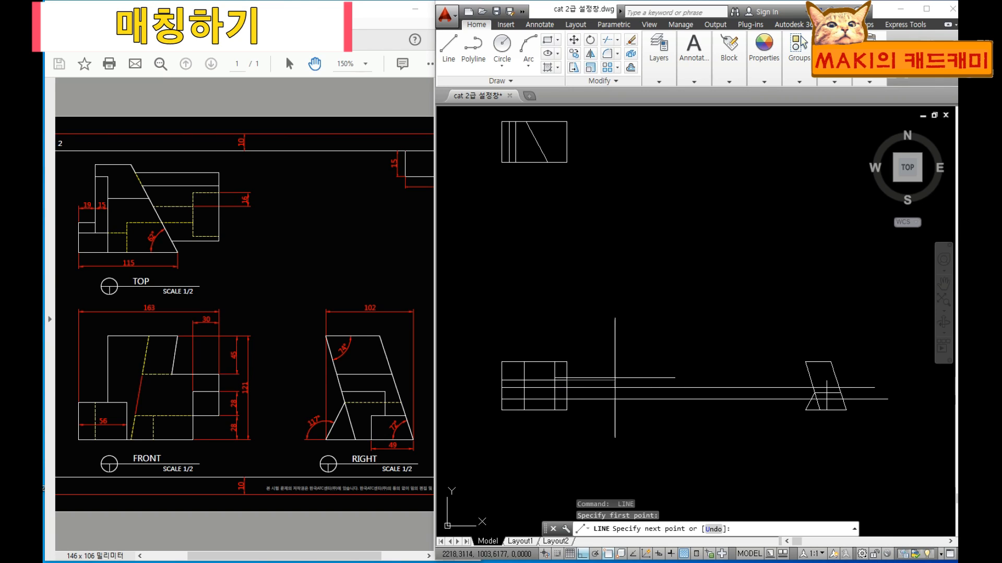
pyautogui.click(868, 381)
pyautogui.press('Escape')
# Trim the lowest projection line's overhang beyond the right view's right slanted edge.
pyautogui.scroll(5, 828, 407)
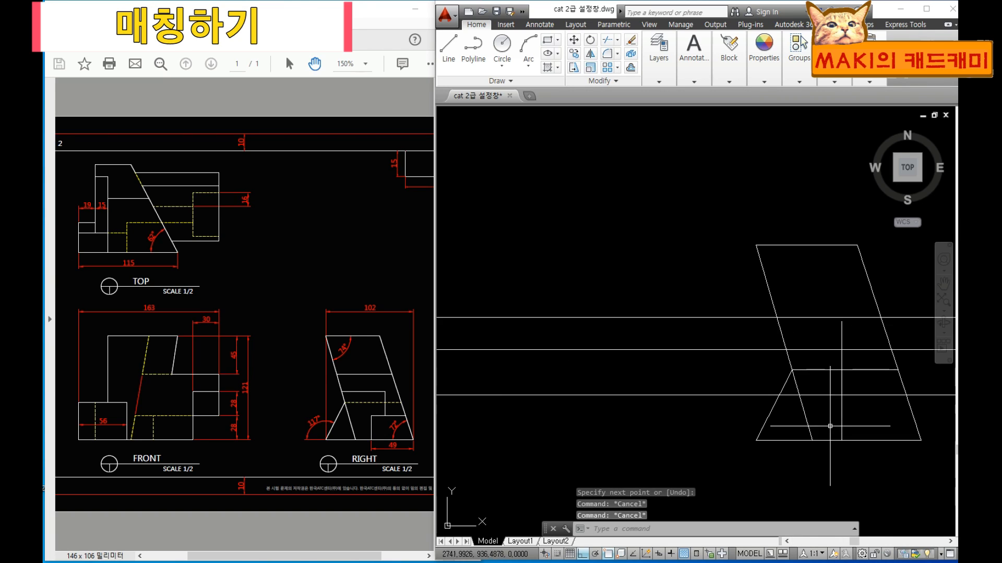
pyautogui.moveTo(828, 410); pyautogui.dragTo(670, 414, button='middle')
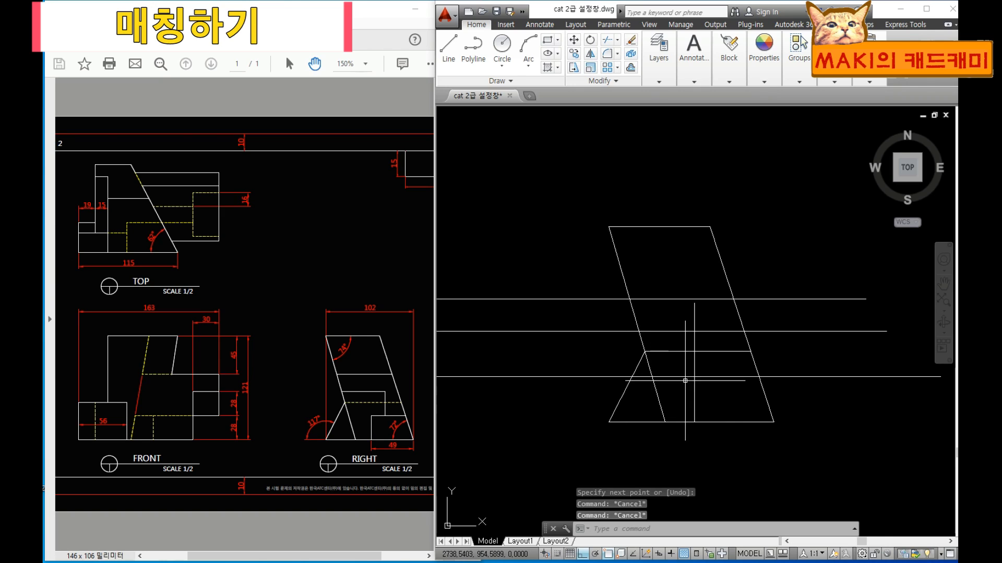
pyautogui.moveTo(748, 399); pyautogui.dragTo(719, 395, button='middle')
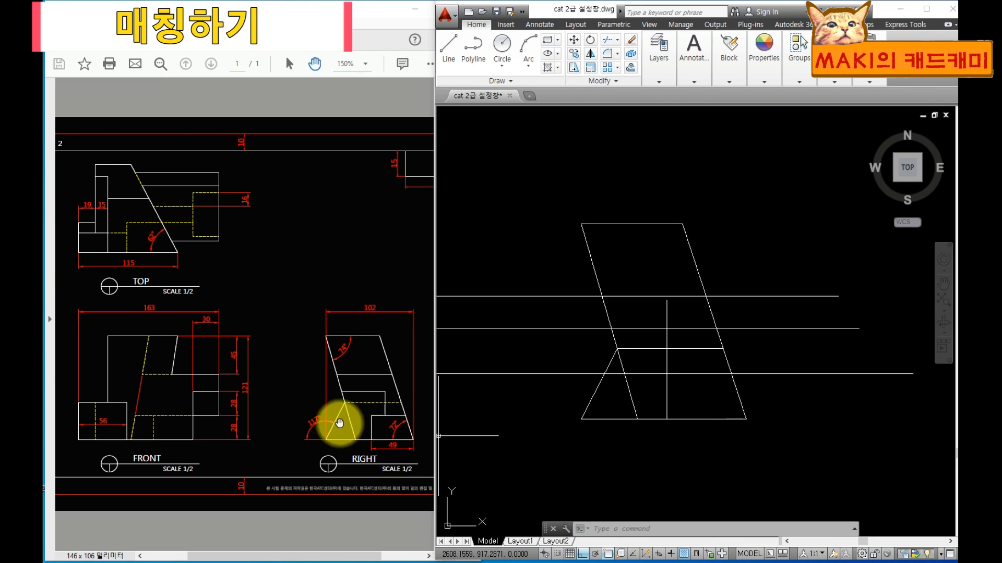
pyautogui.write('tr')
pyautogui.press('space')
pyautogui.click(690, 396)
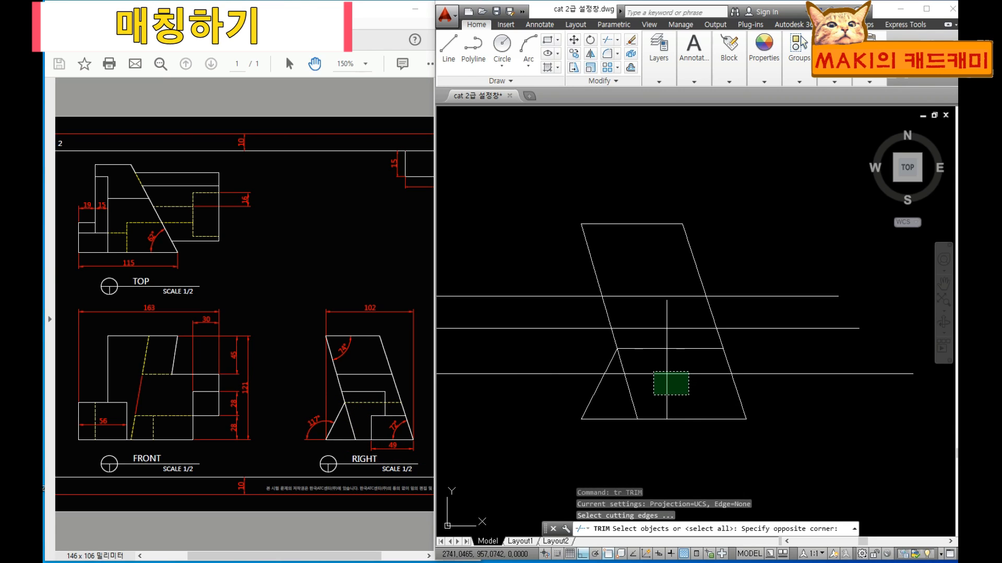
pyautogui.click(652, 370)
pyautogui.click(739, 397)
pyautogui.press('space')
pyautogui.click(773, 390)
pyautogui.click(764, 366)
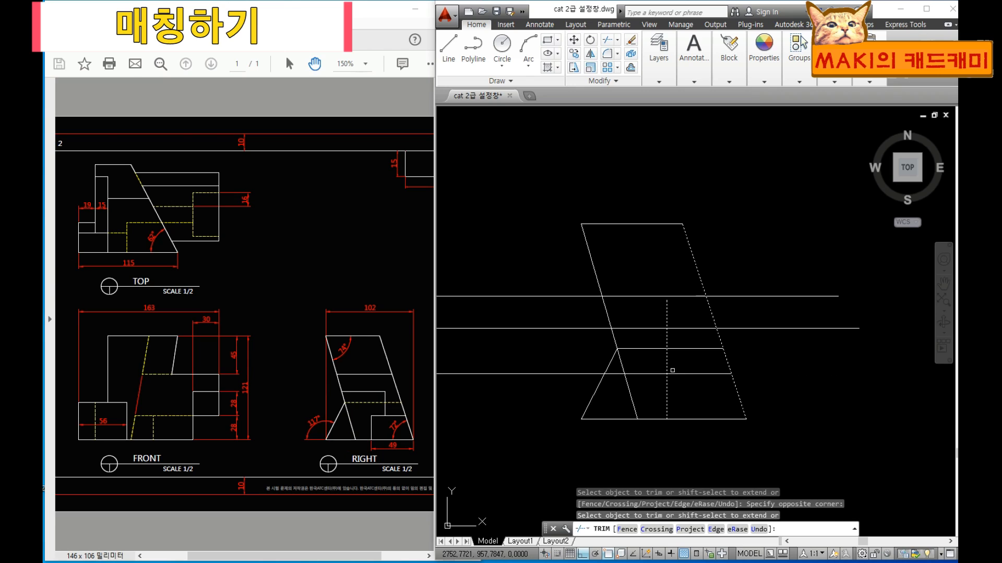
# Trim the lowest projection line and the inner vertical at their intersection to form the right view's lower-right notch.
pyautogui.click(672, 371)
pyautogui.click(659, 362)
pyautogui.click(655, 365)
pyautogui.click(647, 392)
pyautogui.press('Escape')
pyautogui.press('Escape')
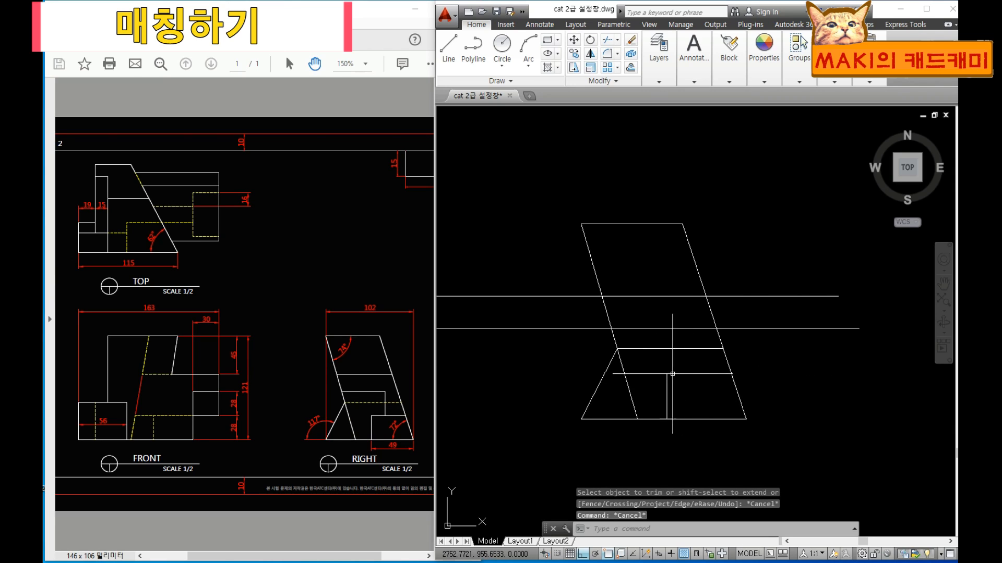
# Trim both ends of the upper projection line to the right view's two slanted edges.
pyautogui.moveTo(673, 397); pyautogui.dragTo(684, 402, button='middle')
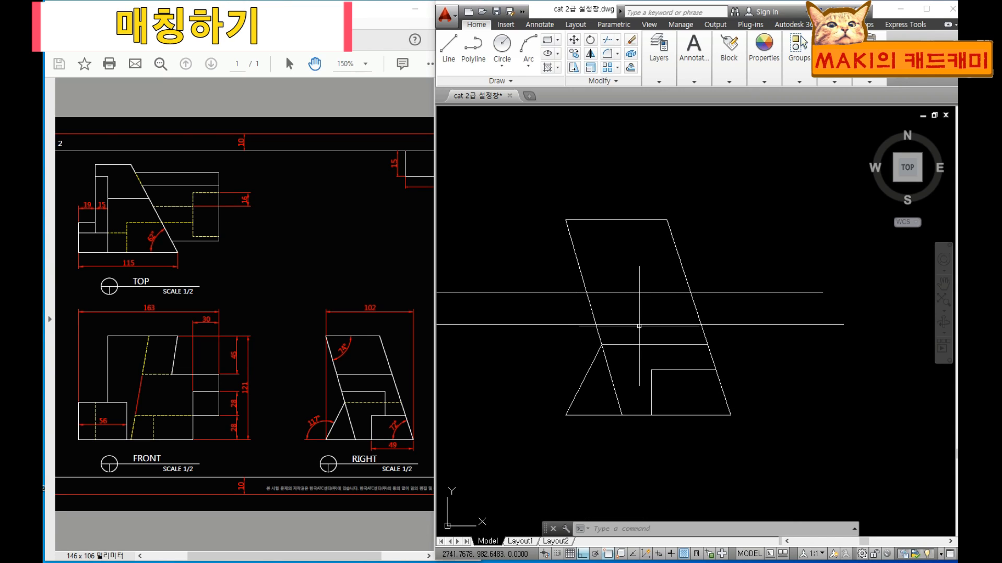
pyautogui.click(368, 397)
pyautogui.click(625, 333)
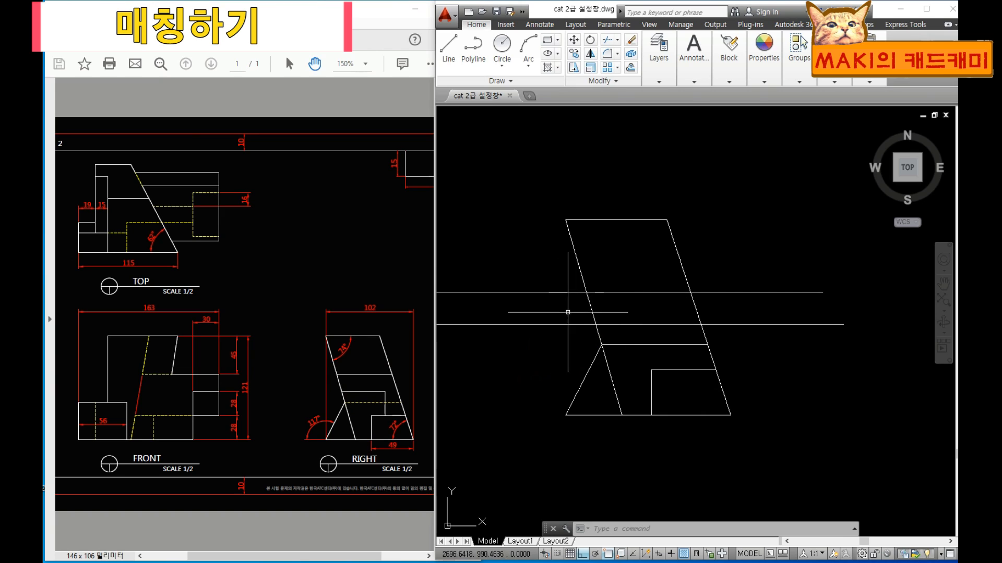
pyautogui.write('tr')
pyautogui.press('Return')
pyautogui.click(710, 312)
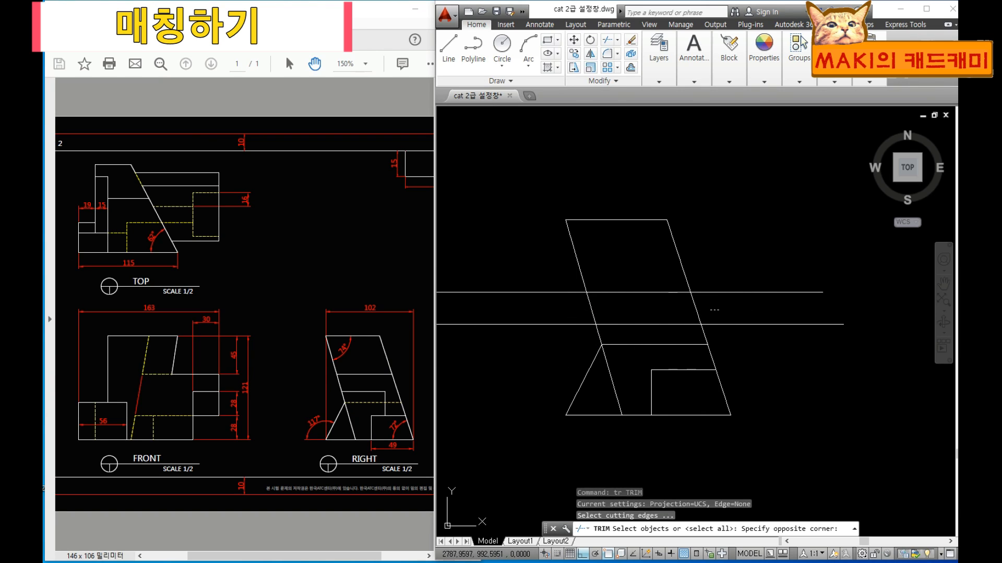
pyautogui.click(572, 308)
pyautogui.press('Return')
pyautogui.click(565, 312)
pyautogui.click(532, 272)
pyautogui.click(739, 303)
pyautogui.click(715, 266)
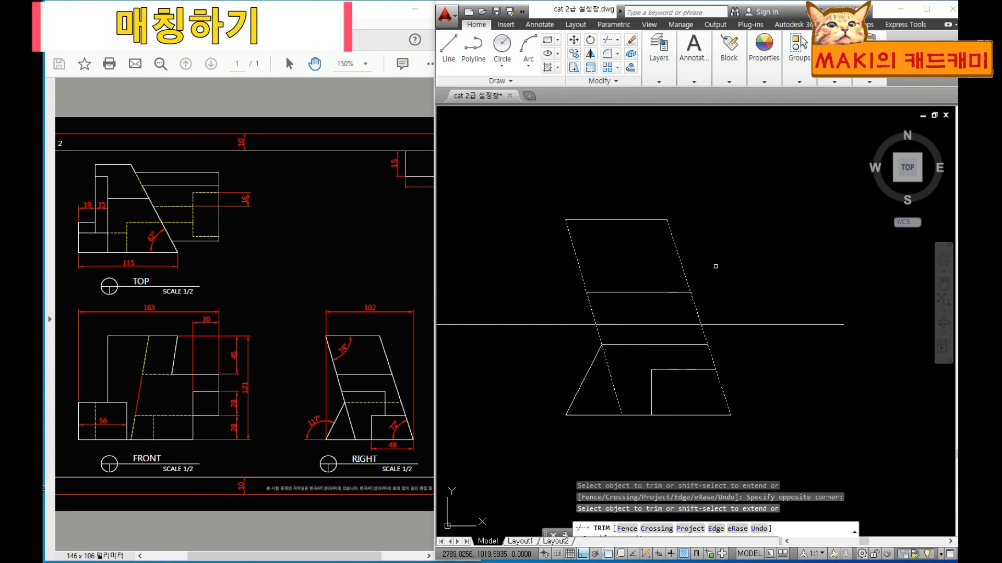
pyautogui.press('Escape')
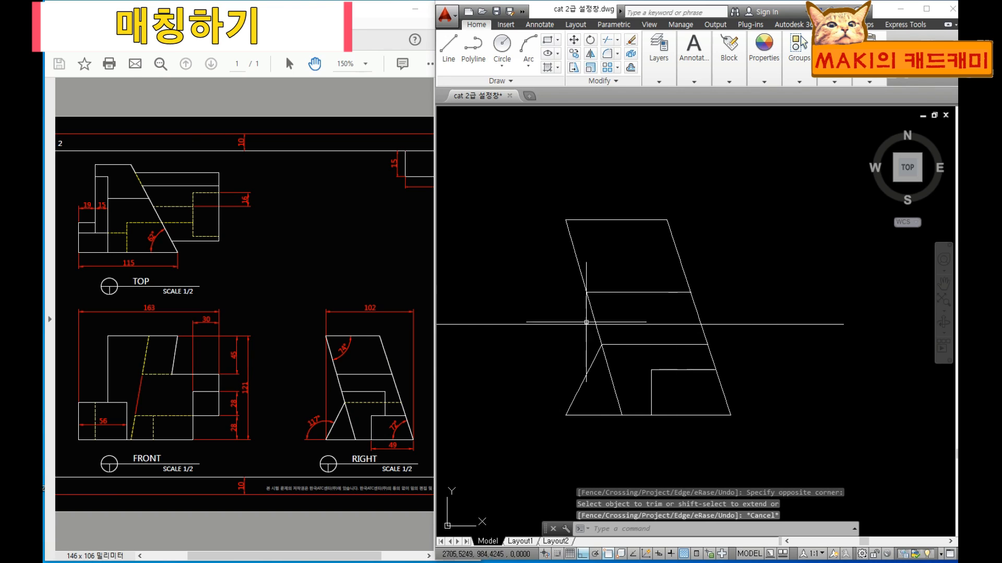
# Draw a horizontal projection line from the right view's junction of the two left slanted edges across the front view.
pyautogui.moveTo(617, 385); pyautogui.dragTo(683, 383, button='middle')
pyautogui.scroll(-4, 585, 400)
pyautogui.moveTo(525, 406)
pyautogui.mouseDown(button='middle')
pyautogui.moveTo(755, 374)
pyautogui.moveTo(626, 390)
pyautogui.mouseUp(button='middle')
pyautogui.moveTo(692, 390); pyautogui.dragTo(626, 418, button='middle')
pyautogui.write('l')
pyautogui.press('Return')
pyautogui.scroll(4, 845, 391)
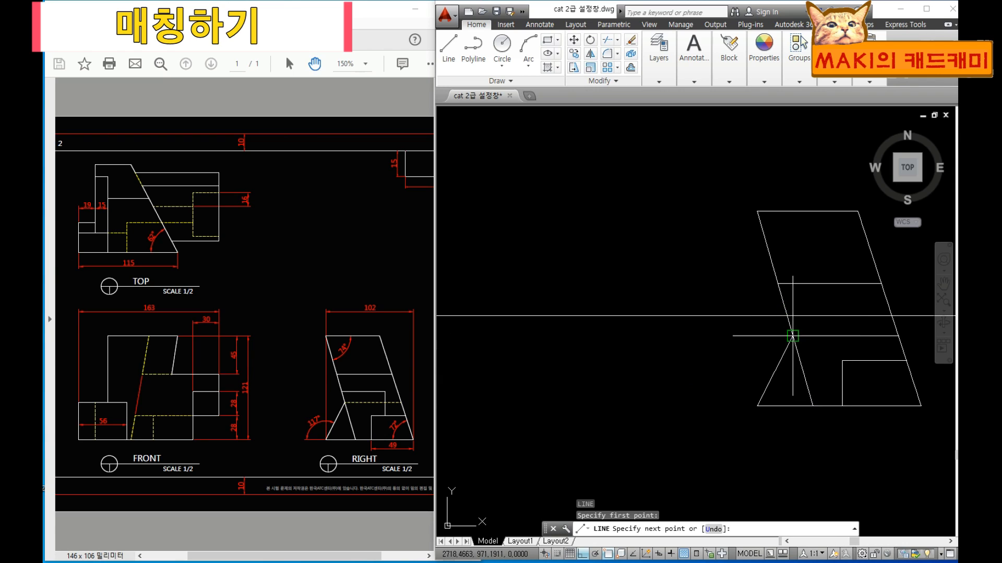
pyautogui.scroll(-2, 627, 390)
pyautogui.moveTo(647, 404); pyautogui.dragTo(608, 454, button='middle')
pyautogui.click(498, 423)
pyautogui.press('Return')
pyautogui.moveTo(873, 391); pyautogui.dragTo(653, 392, button='middle')
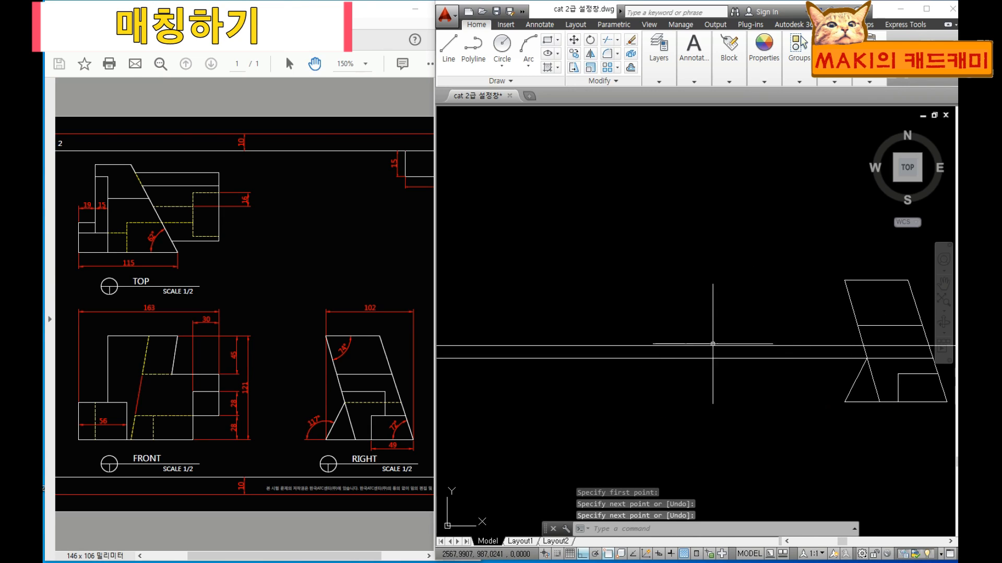
# Trim the new projection line and the front view's left vertical so they form the lower-left box.
pyautogui.scroll(-2, 713, 344)
pyautogui.moveTo(491, 334); pyautogui.dragTo(893, 376, button='middle')
pyautogui.moveTo(776, 370); pyautogui.dragTo(507, 358, button='middle')
pyautogui.moveTo(921, 359); pyautogui.dragTo(803, 353, button='middle')
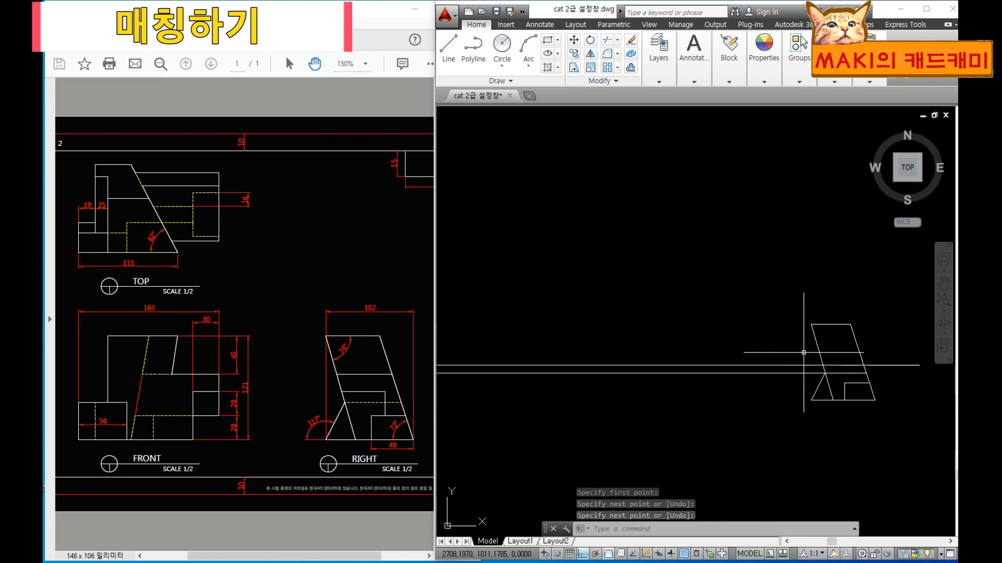
pyautogui.moveTo(545, 362); pyautogui.dragTo(768, 361, button='middle')
pyautogui.scroll(2, 533, 389)
pyautogui.press('Escape')
pyautogui.press('Escape')
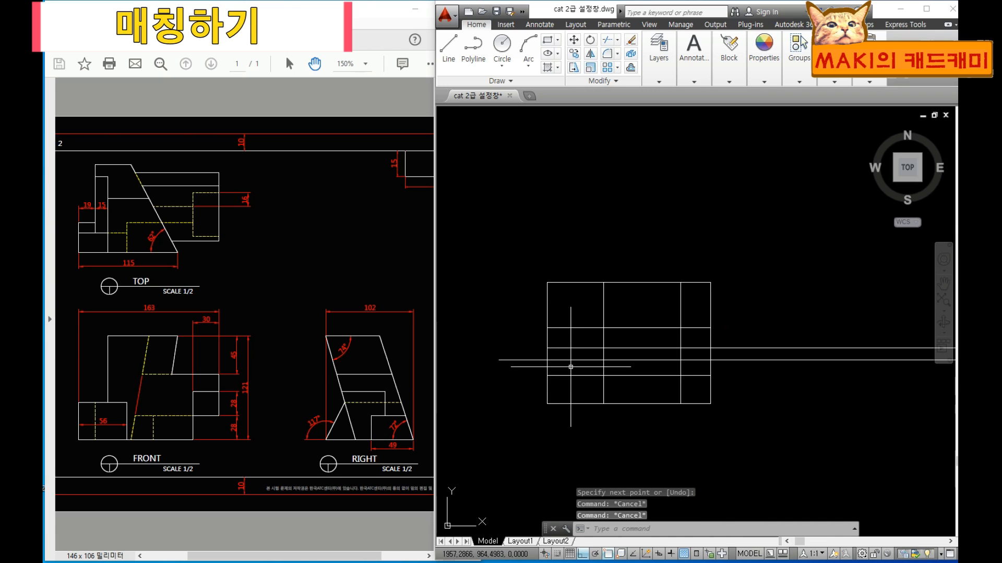
pyautogui.scroll(2, 579, 401)
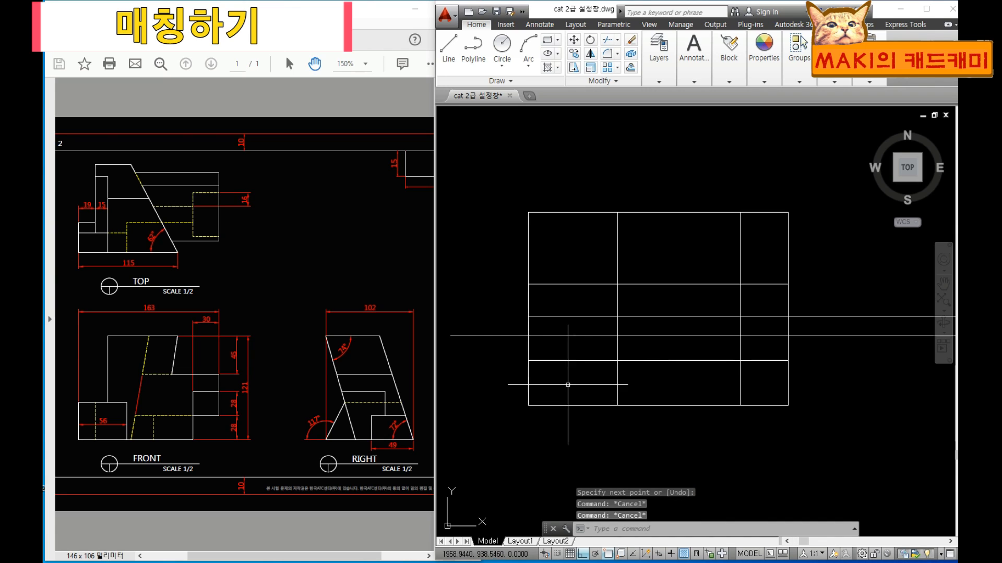
pyautogui.moveTo(573, 370); pyautogui.dragTo(573, 378, button='middle')
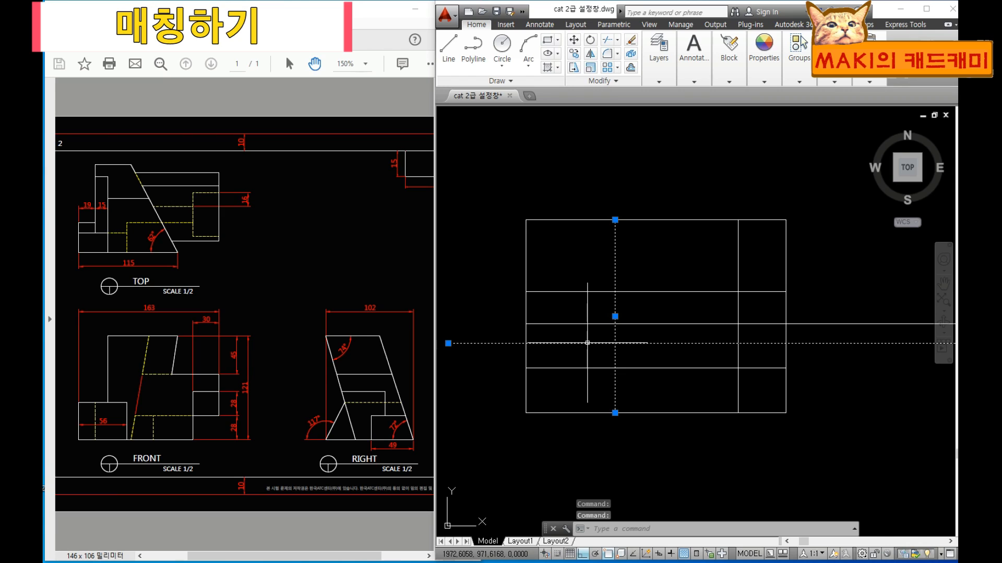
pyautogui.press('Escape')
pyautogui.press('Escape')
pyautogui.write('tr')
pyautogui.press('space')
pyautogui.click(632, 355)
pyautogui.click(604, 338)
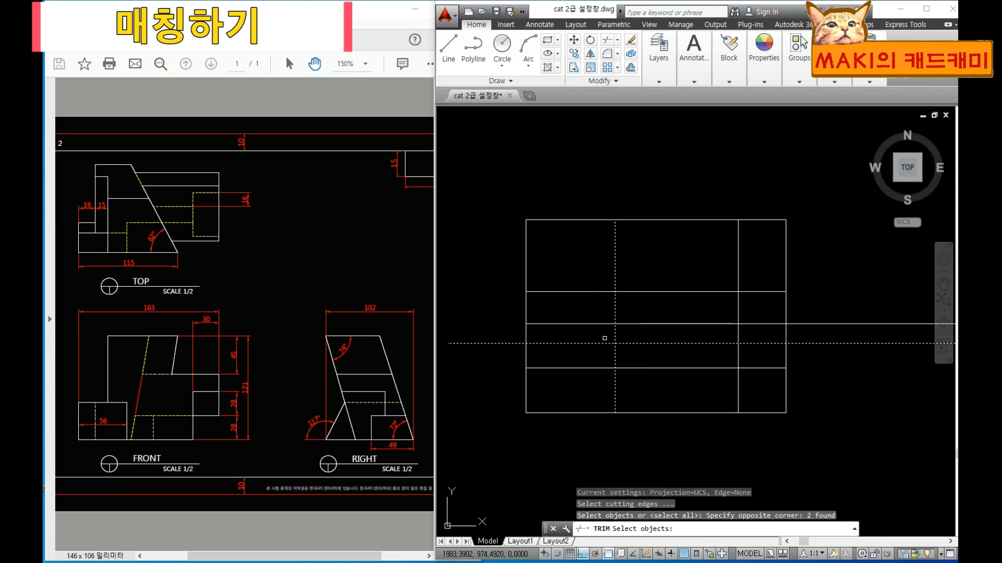
pyautogui.click(524, 355)
pyautogui.press('space')
pyautogui.click(646, 351)
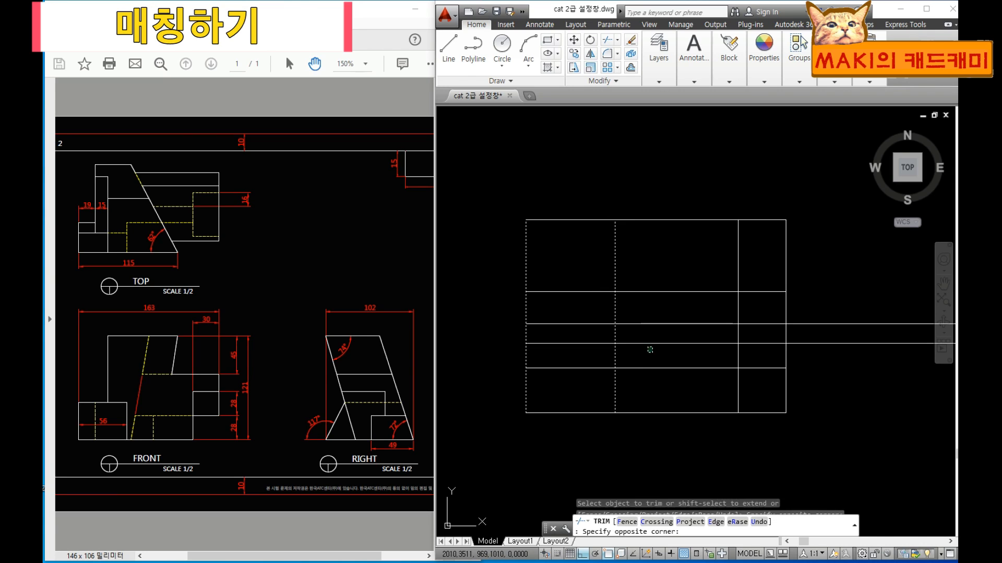
pyautogui.click(638, 337)
pyautogui.press('Escape')
pyautogui.press('Escape')
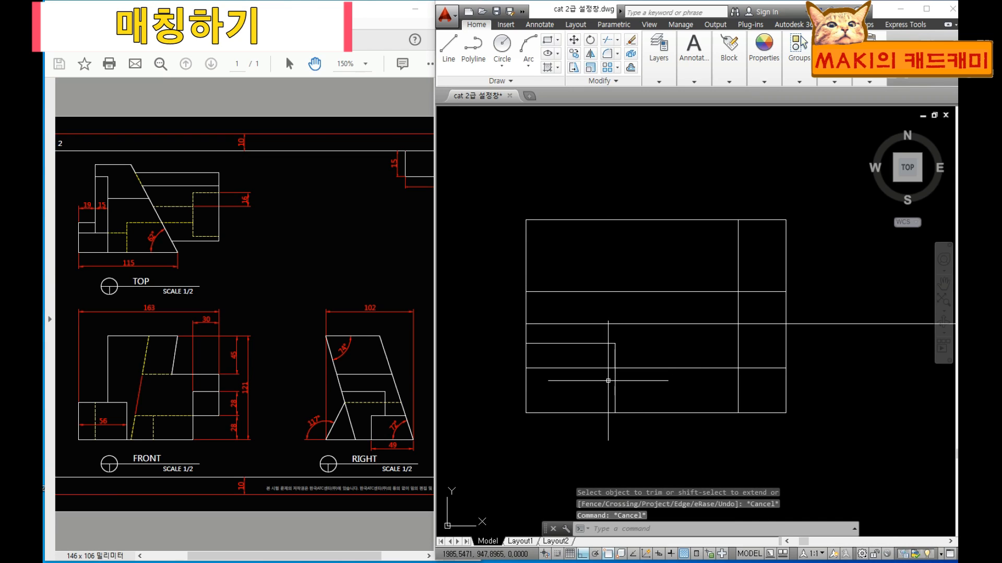
# Trim away the part of the lowest interior horizontal line inside the front view's lower-left box.
pyautogui.write('tr')
pyautogui.press('space')
pyautogui.press('space')
pyautogui.click(598, 381)
pyautogui.click(569, 358)
pyautogui.press('Escape')
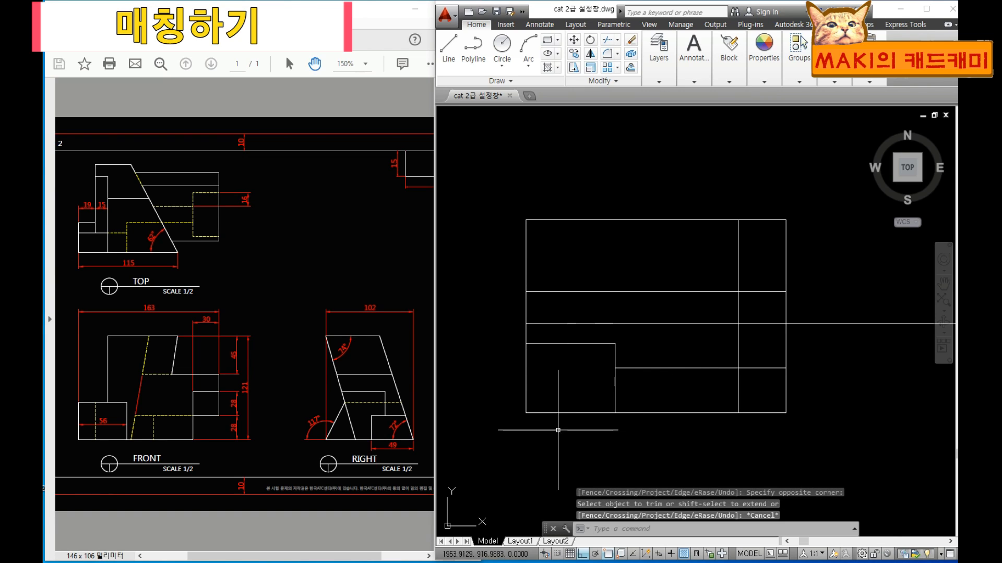
# Trim away the front view's lower-right corner below the lowest interior line and beyond the right vertical.
pyautogui.moveTo(630, 450); pyautogui.dragTo(557, 446, button='middle')
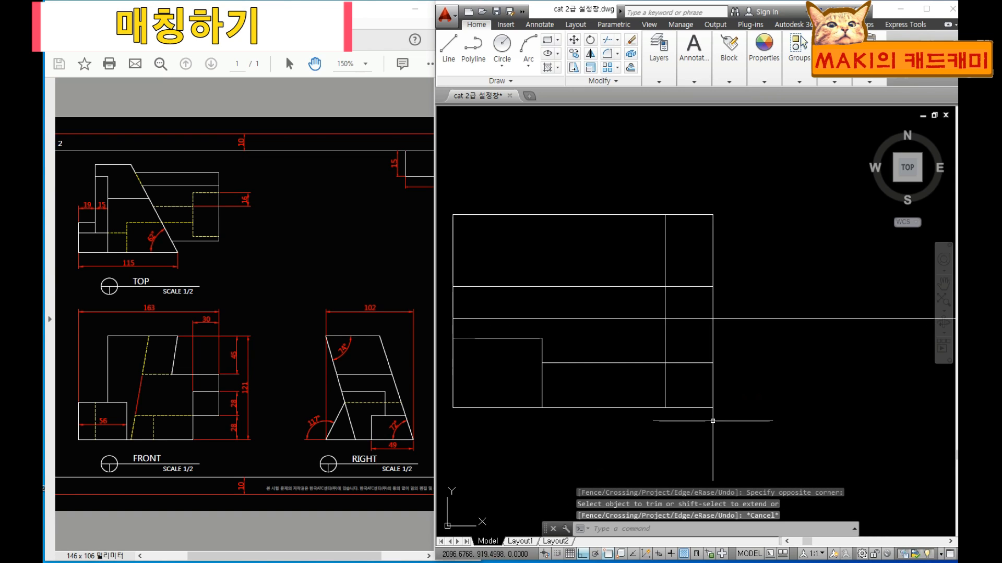
pyautogui.moveTo(705, 402); pyautogui.dragTo(664, 398, button='middle')
pyautogui.press('space')
pyautogui.press('space')
pyautogui.click(730, 416)
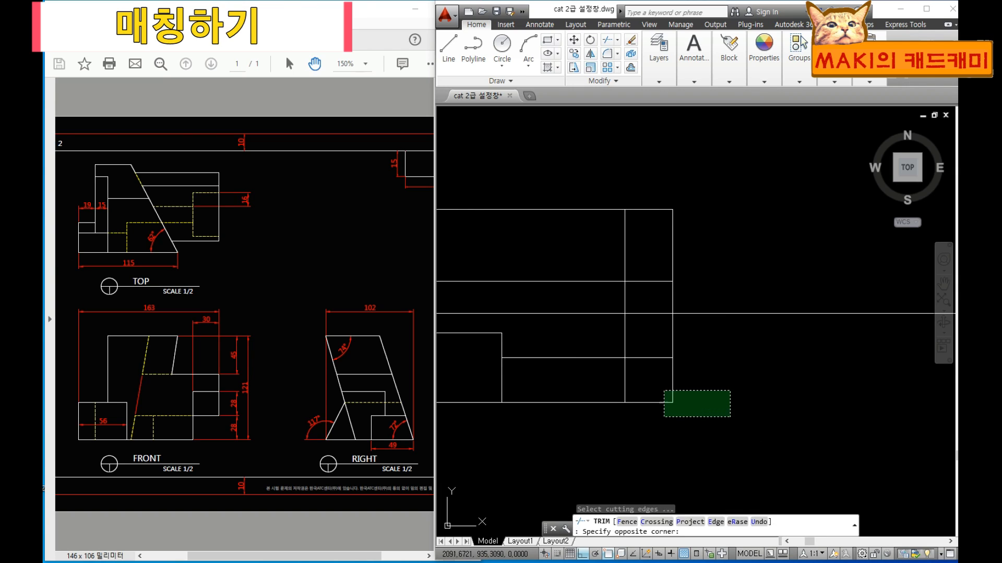
pyautogui.click(652, 386)
pyautogui.scroll(1, 691, 385)
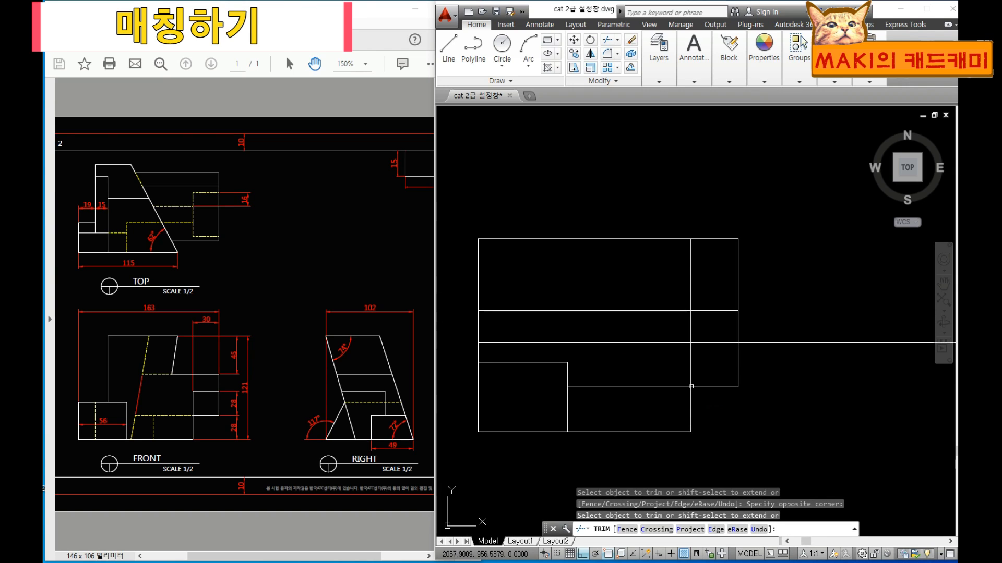
pyautogui.moveTo(719, 383); pyautogui.dragTo(709, 390, button='middle')
pyautogui.press('Escape')
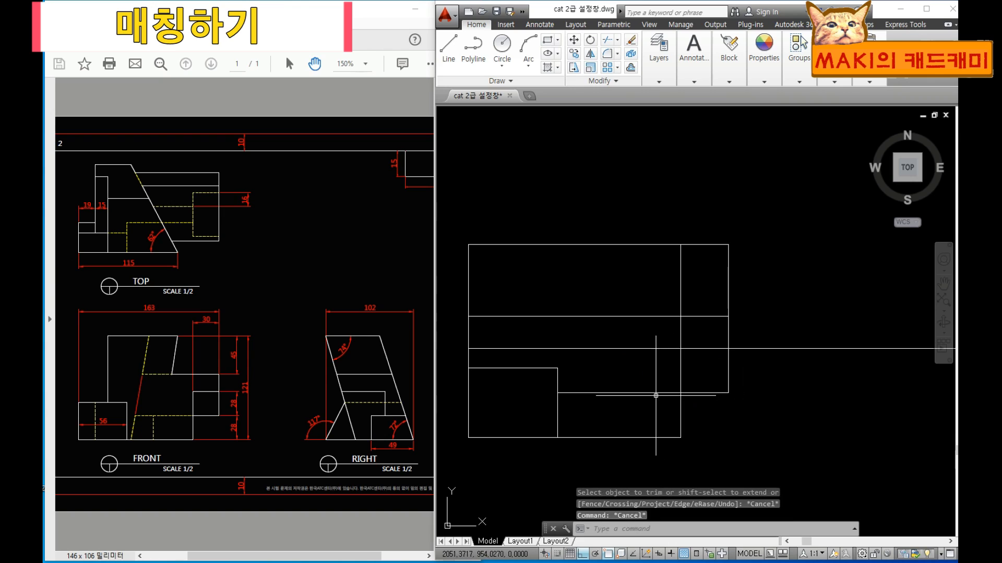
# Break the front view's lowest interior line at the right vertical and extend the right-hand piece back to that vertical.
pyautogui.click(655, 394)
pyautogui.press('Escape')
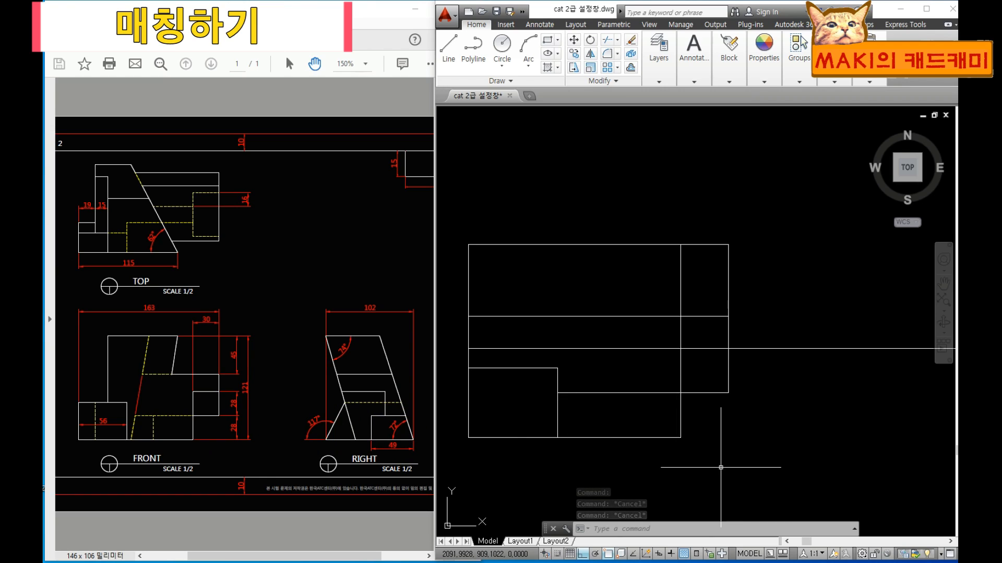
pyautogui.write('-br')
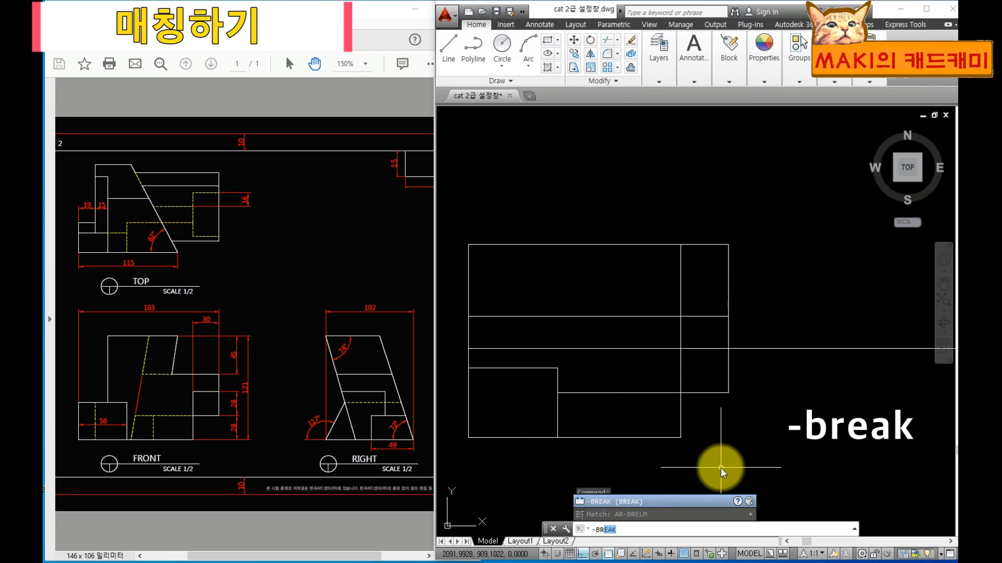
pyautogui.press('Return')
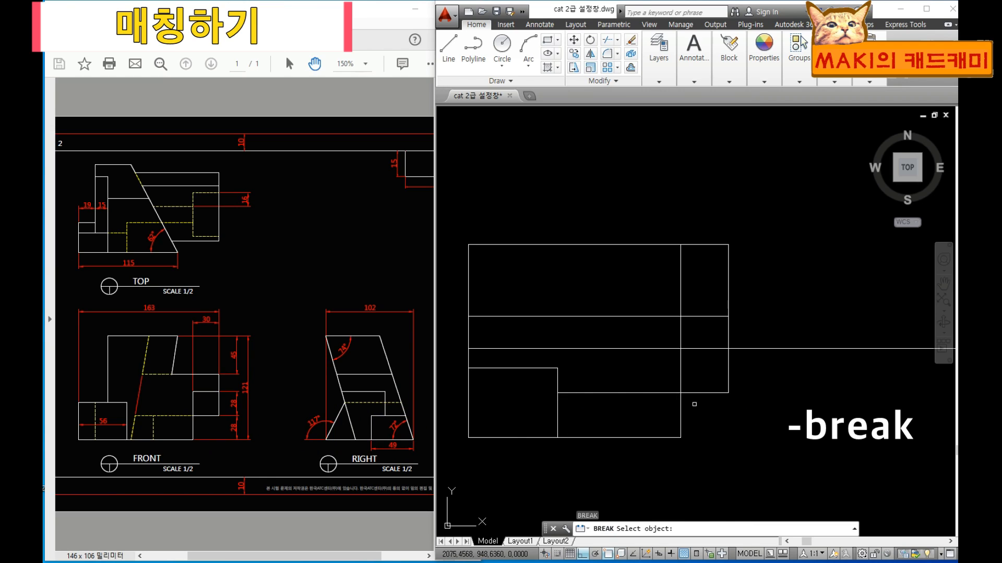
pyautogui.click(701, 394)
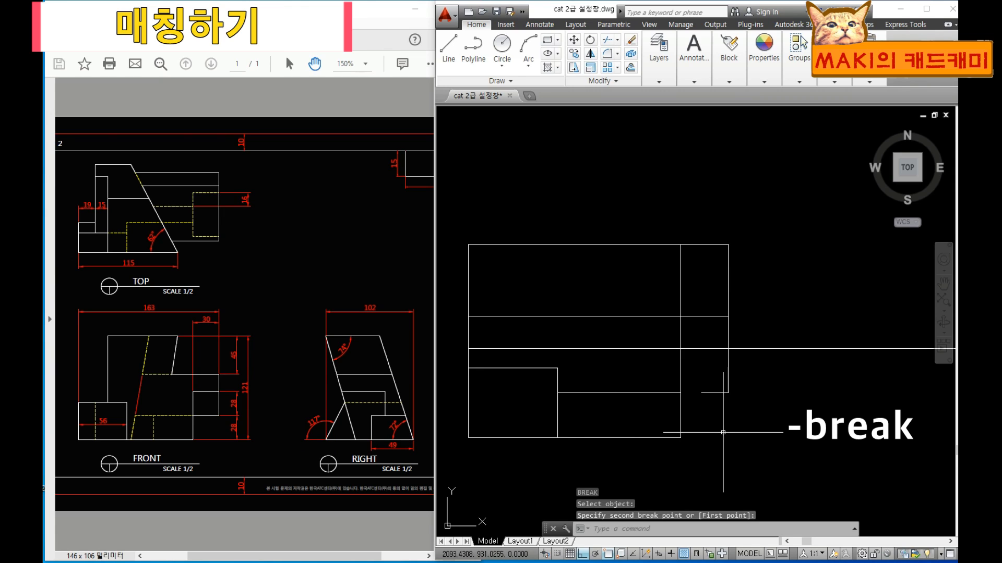
pyautogui.press('Escape')
pyautogui.press('Escape')
pyautogui.press('Return')
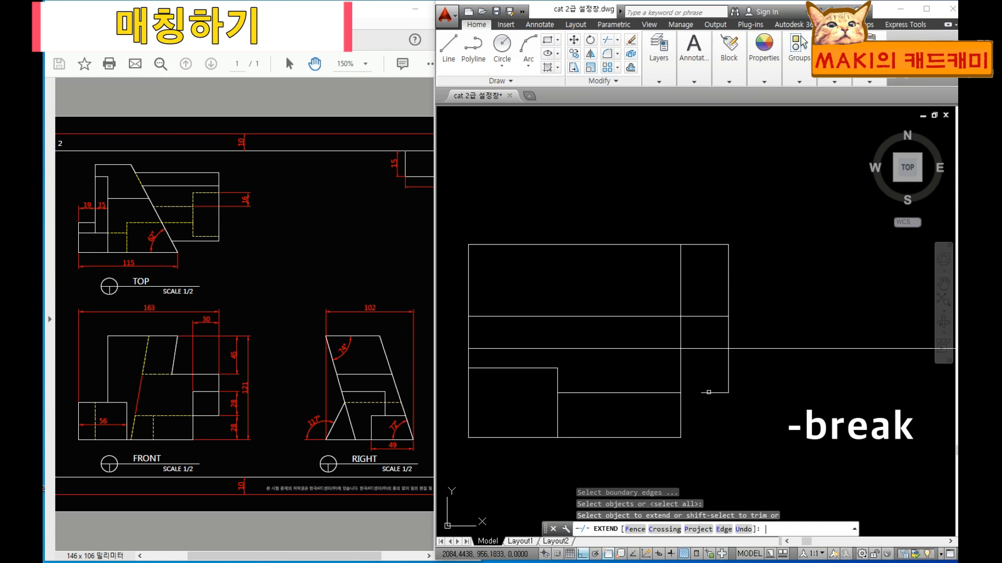
pyautogui.press('Return')
pyautogui.press('Escape')
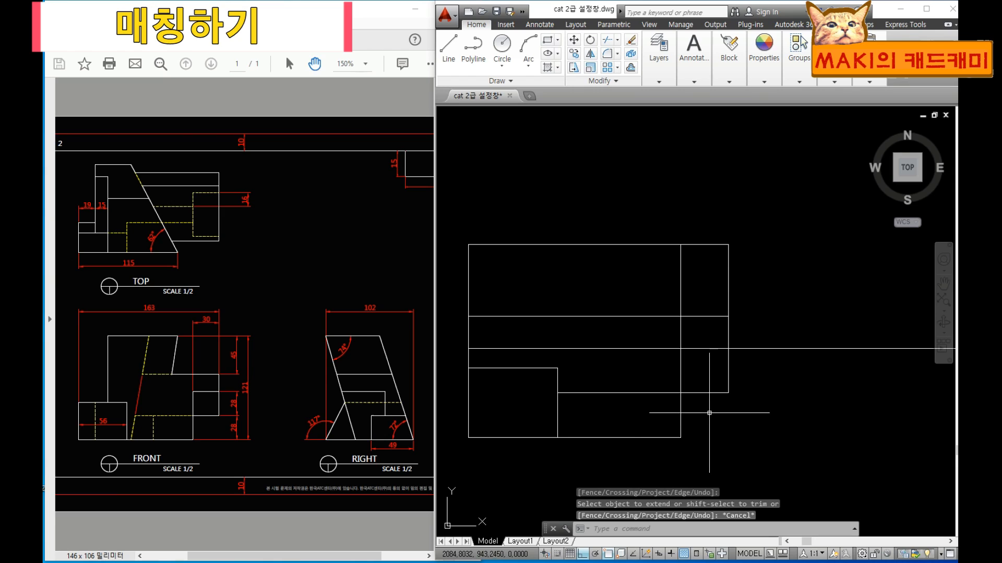
# Move the line between the lower-left box and the right vertical onto the yellow hidden-line layer.
pyautogui.click(656, 406)
pyautogui.click(610, 363)
pyautogui.click(662, 81)
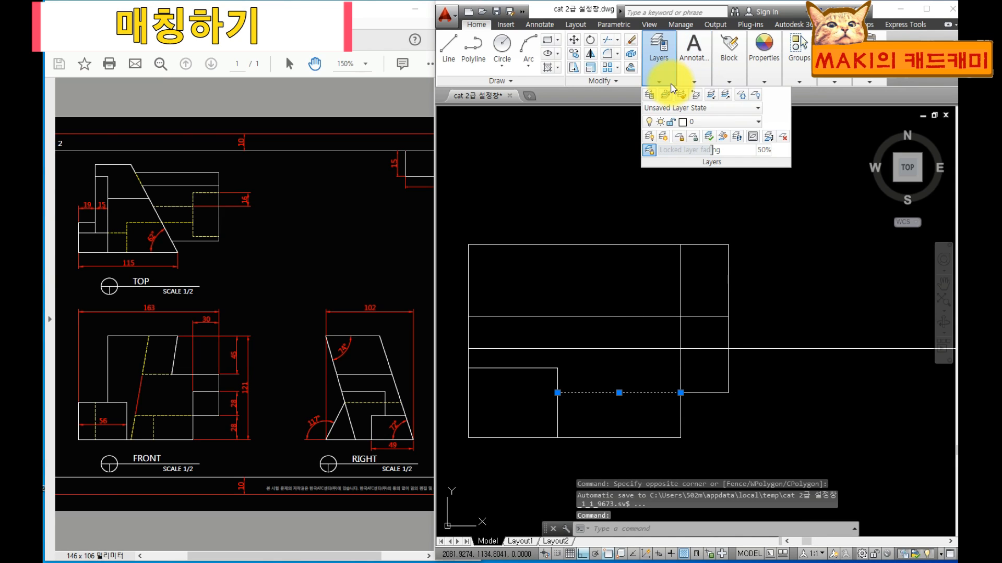
pyautogui.click(701, 121)
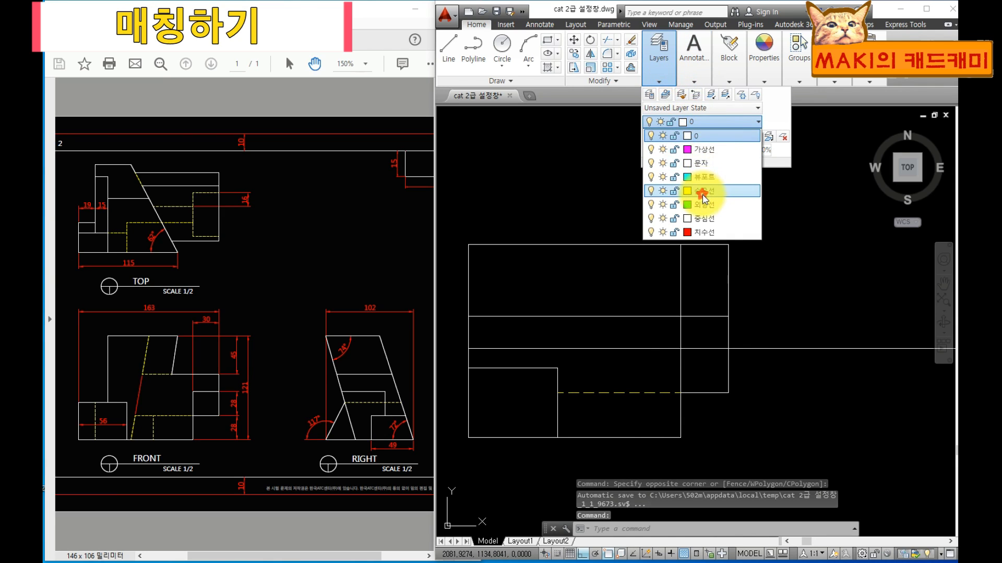
pyautogui.click(703, 198)
pyautogui.press('Escape')
pyautogui.press('Escape')
# Trim the front view's long projected horizontal left of the right interior vertical, and that vertical above the horizontal, to form a corner.
pyautogui.moveTo(724, 444)
pyautogui.mouseDown(button='middle')
pyautogui.moveTo(688, 417)
pyautogui.moveTo(708, 412)
pyautogui.mouseUp(button='middle')
pyautogui.press('space')
pyautogui.click(689, 342)
pyautogui.click(655, 316)
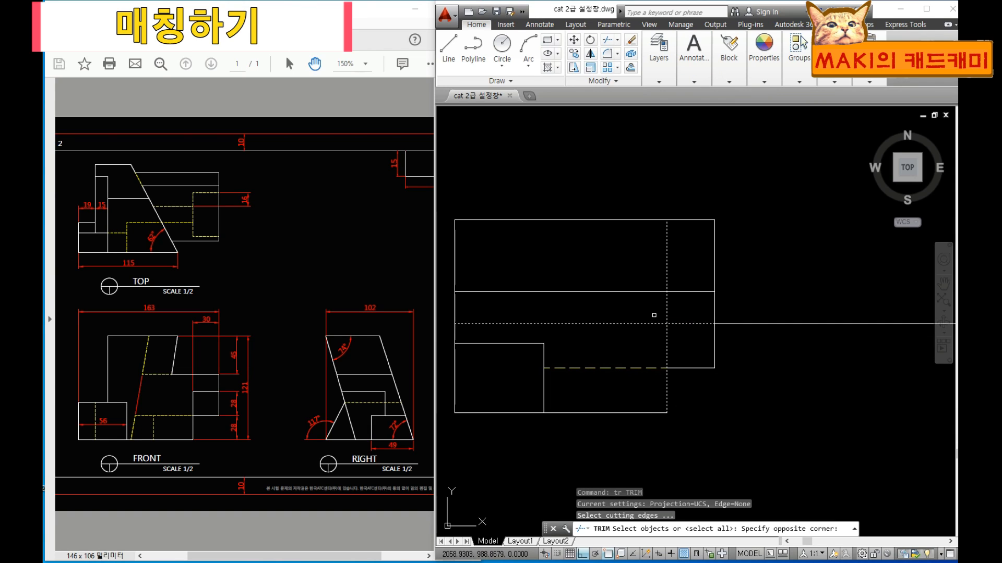
pyautogui.press('space')
pyautogui.click(658, 335)
pyautogui.click(625, 312)
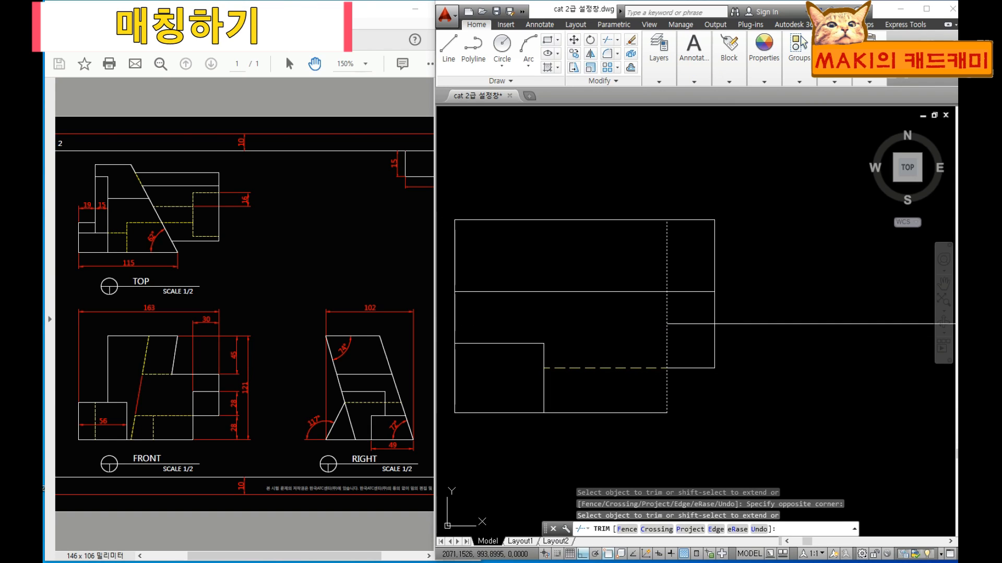
pyautogui.click(651, 307)
pyautogui.click(675, 307)
pyautogui.moveTo(773, 345); pyautogui.dragTo(740, 345, button='middle')
pyautogui.press('Escape')
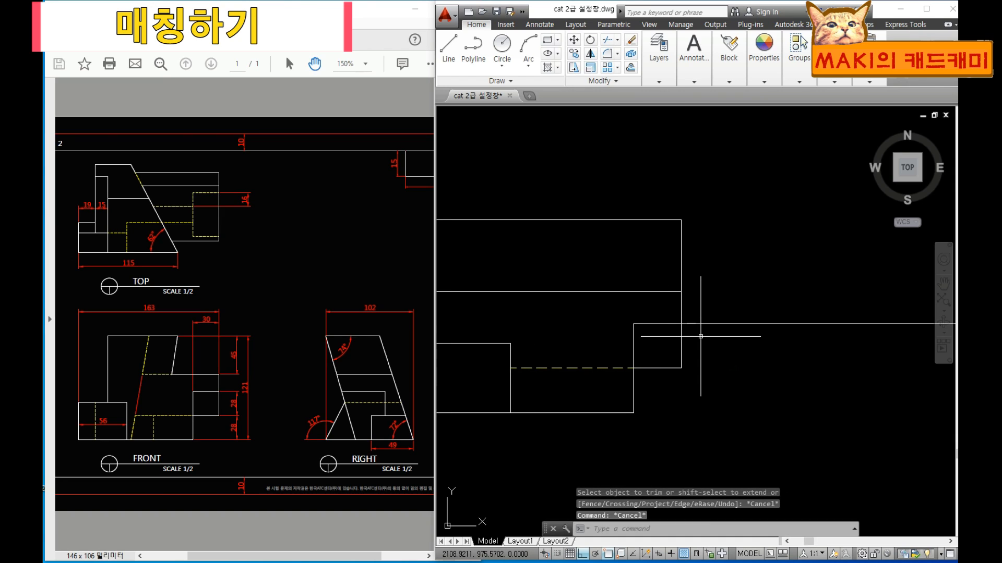
# Examine the front, right and top views against the reference drawing to locate the remaining projection lines.
pyautogui.scroll(-2, 733, 328)
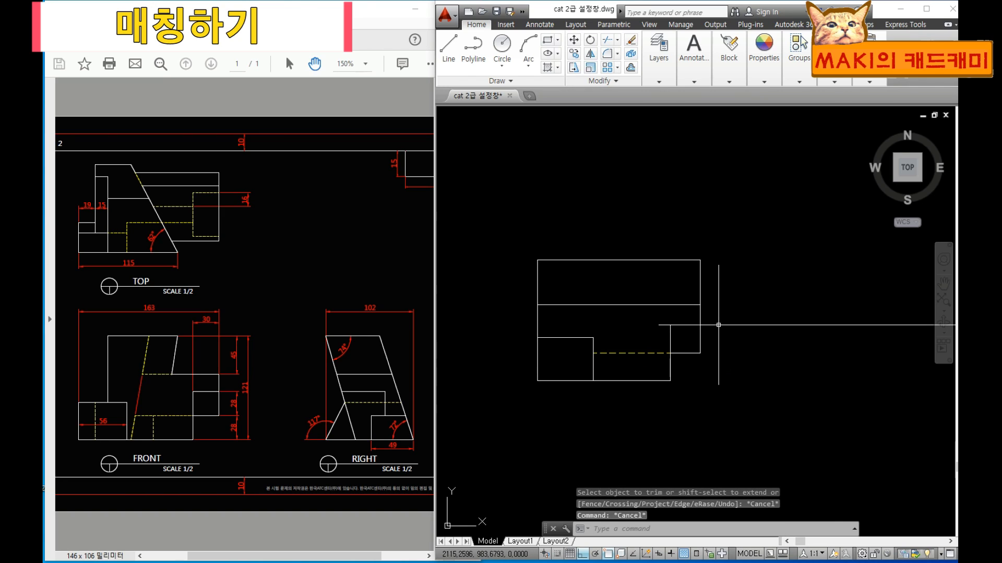
pyautogui.scroll(-3, 752, 335)
pyautogui.moveTo(828, 351); pyautogui.dragTo(637, 337, button='middle')
pyautogui.press('Escape')
pyautogui.press('Escape')
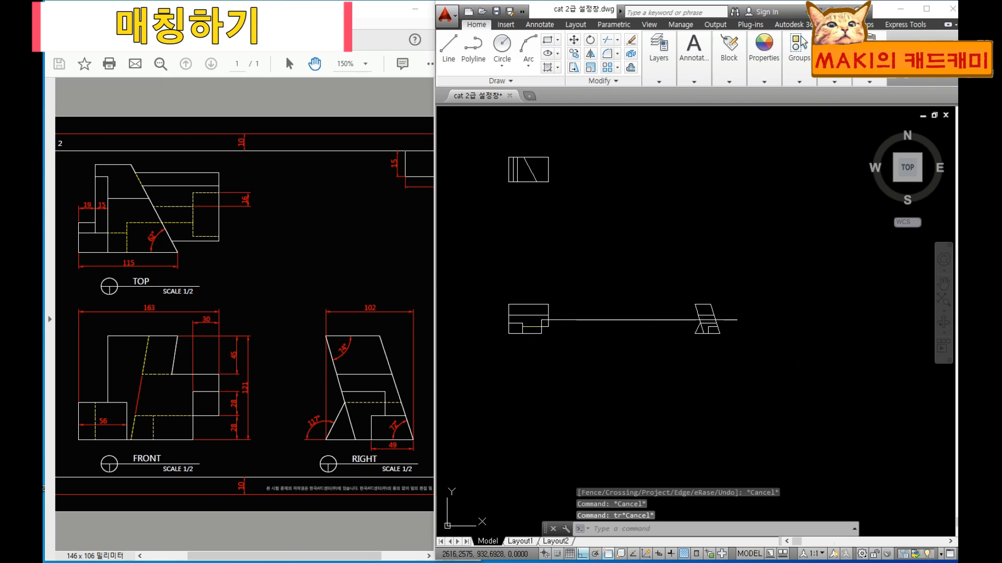
pyautogui.scroll(2, 672, 333)
pyautogui.moveTo(573, 344); pyautogui.dragTo(834, 376, button='middle')
pyautogui.press('Escape')
pyautogui.press('Escape')
pyautogui.scroll(2, 588, 344)
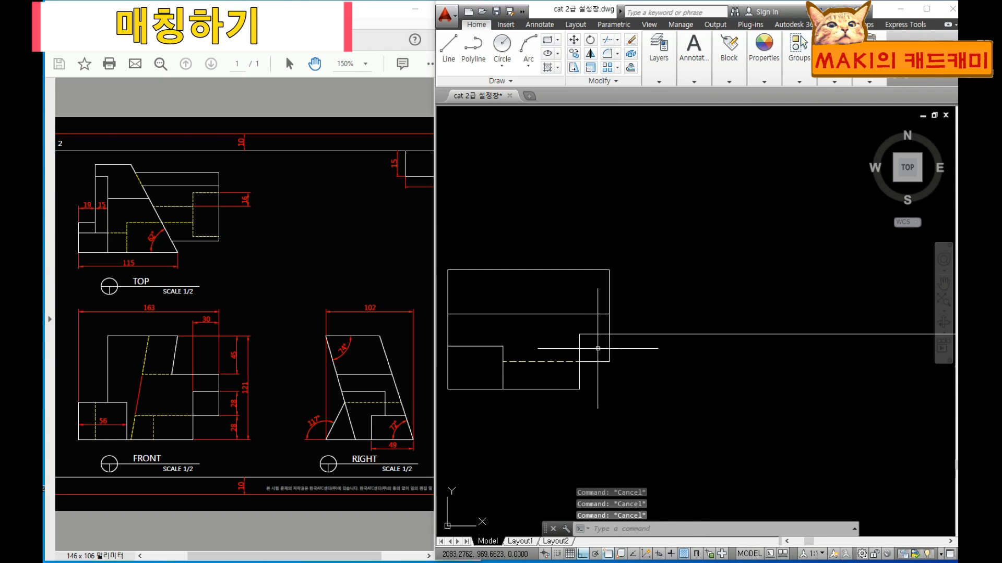
pyautogui.moveTo(598, 348); pyautogui.dragTo(670, 356, button='middle')
pyautogui.scroll(2, 670, 358)
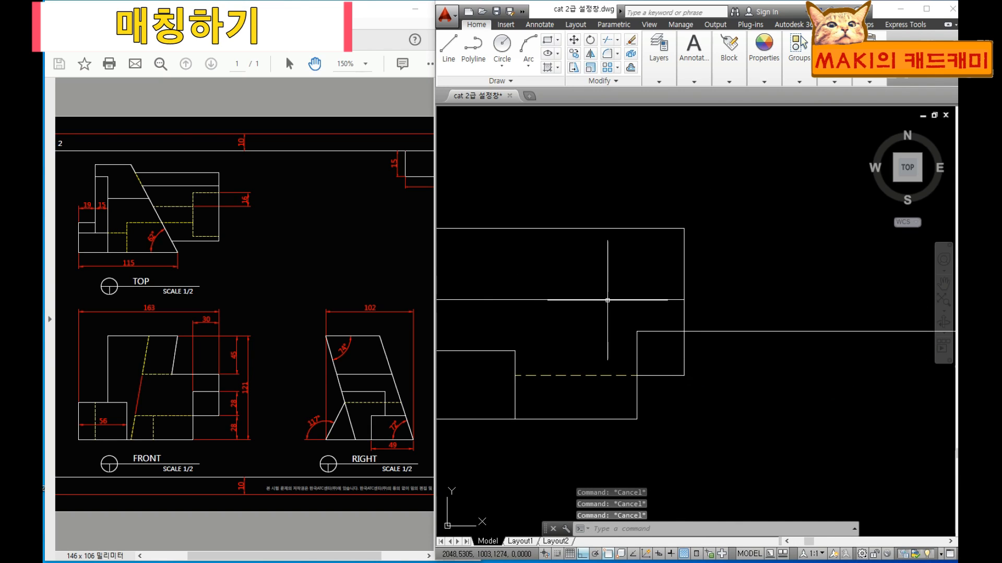
pyautogui.moveTo(608, 300); pyautogui.dragTo(688, 311, button='middle')
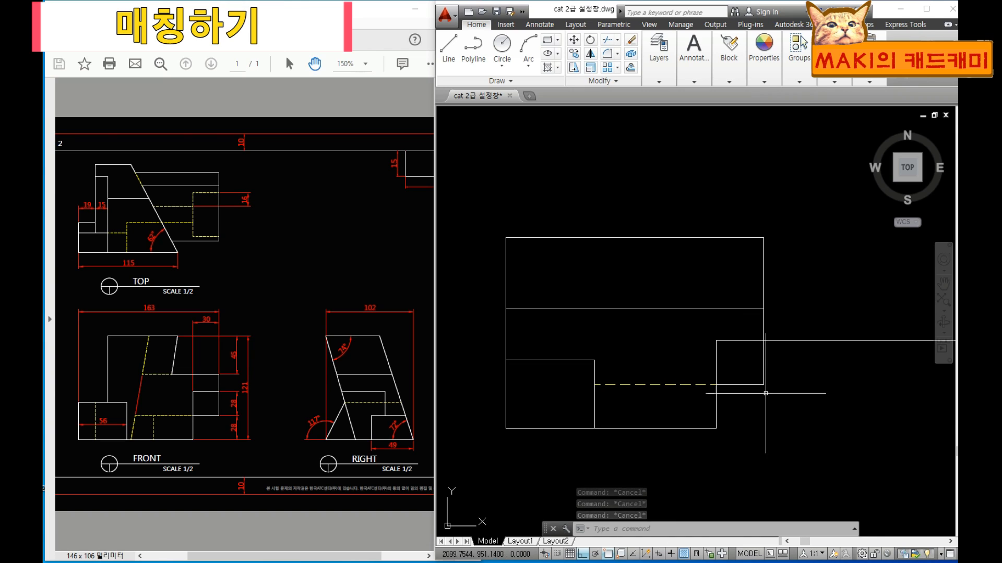
pyautogui.scroll(-2, 619, 264)
pyautogui.moveTo(699, 240); pyautogui.dragTo(501, 223, button='middle')
pyautogui.moveTo(800, 305); pyautogui.dragTo(618, 342, button='middle')
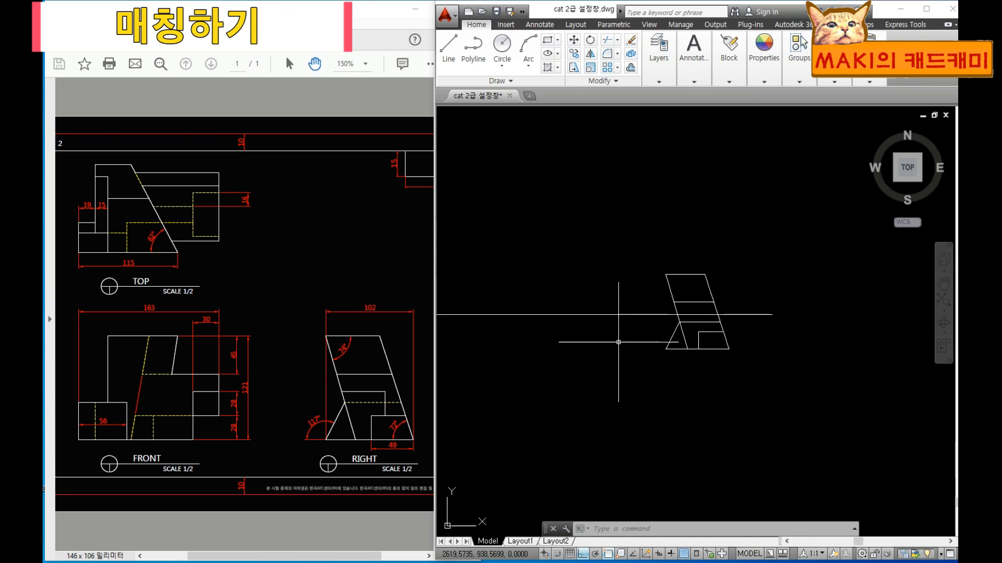
pyautogui.scroll(3, 740, 362)
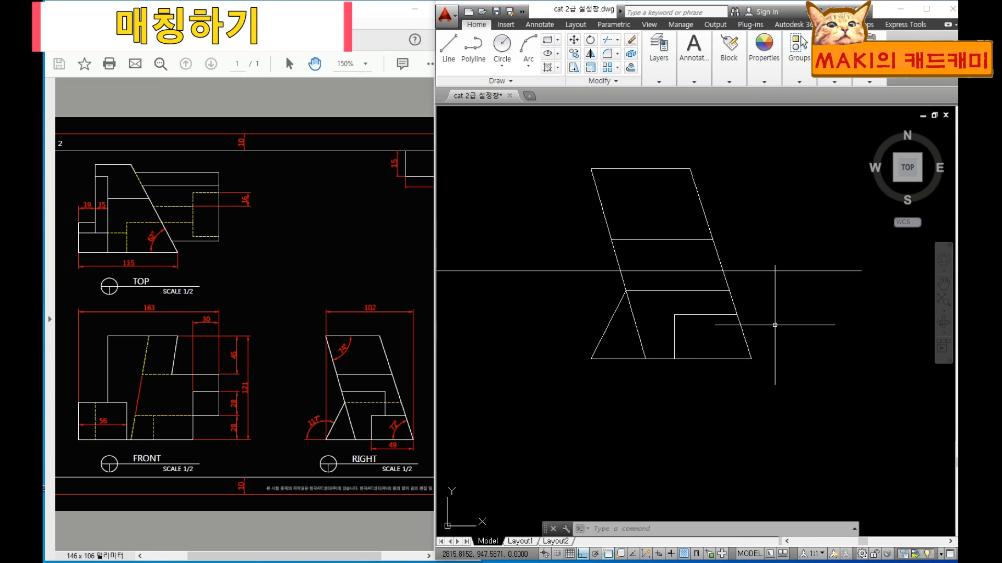
pyautogui.moveTo(736, 322); pyautogui.dragTo(745, 396, button='middle')
pyautogui.scroll(-3, 668, 291)
pyautogui.moveTo(602, 256); pyautogui.dragTo(767, 420, button='middle')
pyautogui.scroll(-3, 716, 381)
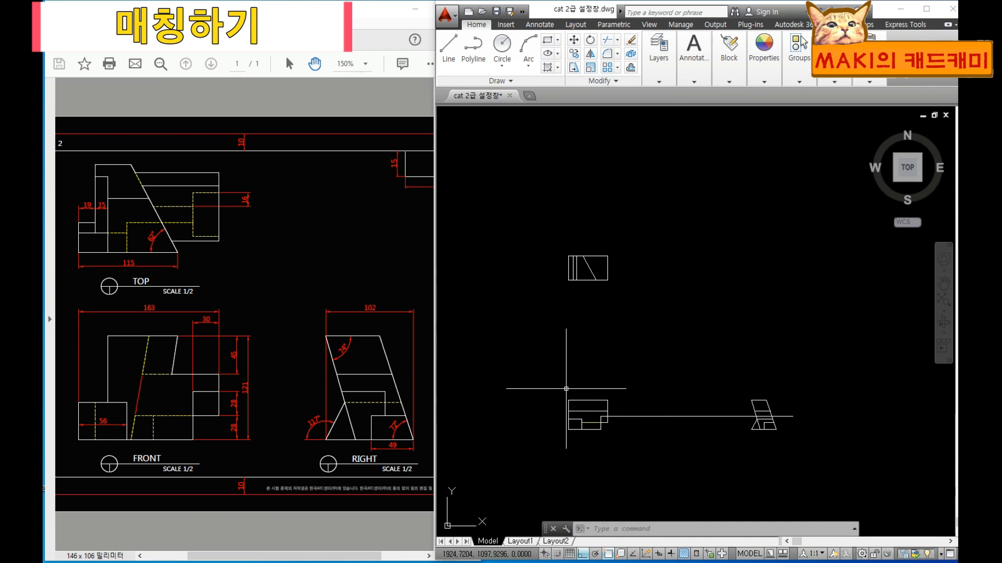
pyautogui.scroll(3, 566, 389)
pyautogui.write('l')
pyautogui.press('space')
pyautogui.click(576, 420)
pyautogui.moveTo(594, 324); pyautogui.dragTo(604, 386, button='middle')
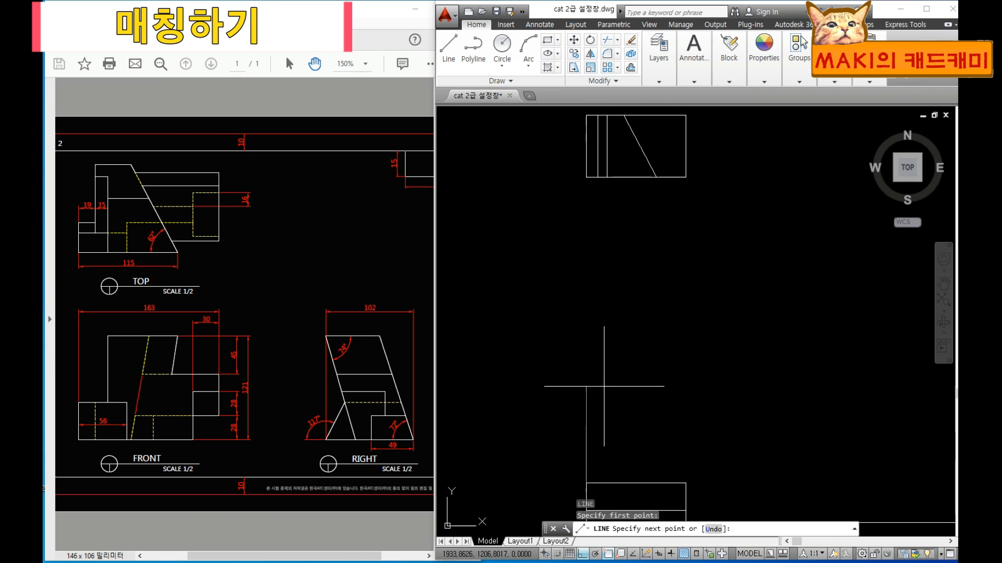
pyautogui.moveTo(626, 326); pyautogui.dragTo(614, 306, button='middle')
pyautogui.press('space')
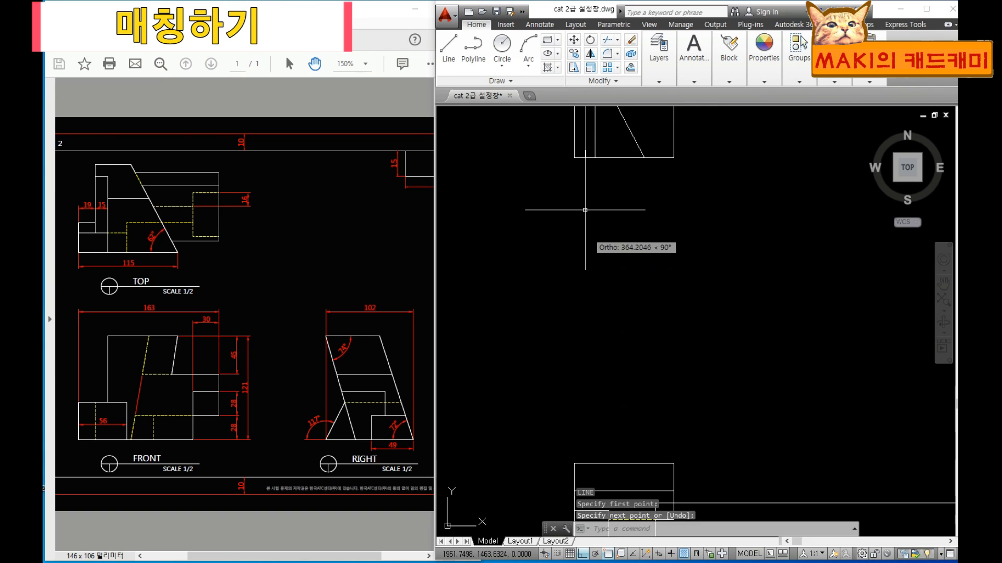
# Project the top view's two left interior verticals straight down past the bottom of the front view with lines.
pyautogui.press('space')
pyautogui.click(586, 158)
pyautogui.moveTo(643, 372); pyautogui.dragTo(668, 365, button='middle')
pyautogui.click(682, 456)
pyautogui.press('space')
pyautogui.press('space')
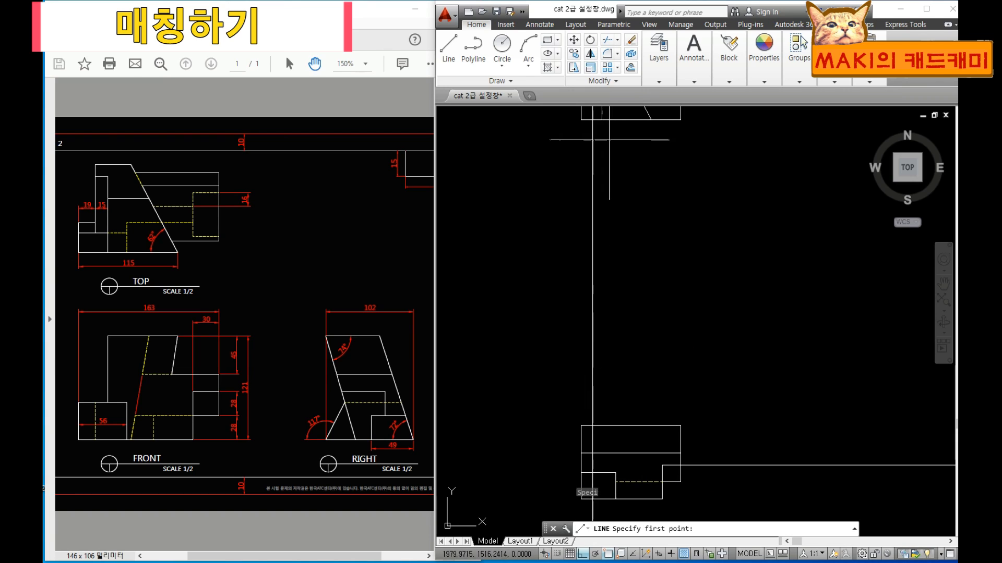
pyautogui.moveTo(695, 408); pyautogui.dragTo(687, 264, button='middle')
pyautogui.click(726, 462)
pyautogui.press('space')
# Project the lower and upper ends of the top view's slanted line straight down past the front view with lines.
pyautogui.moveTo(674, 204); pyautogui.dragTo(660, 398, button='middle')
pyautogui.press('space')
pyautogui.moveTo(711, 471); pyautogui.dragTo(697, 259, button='middle')
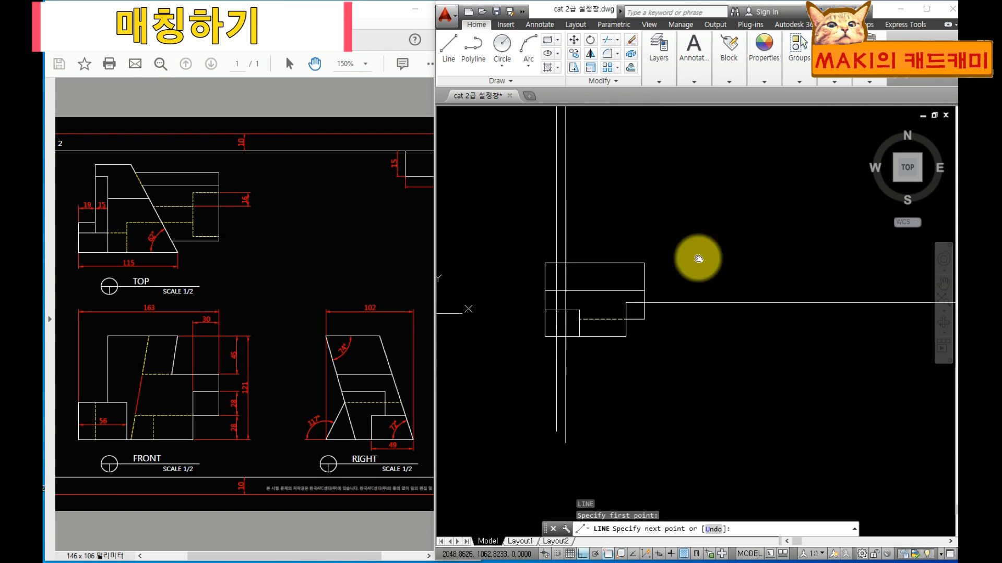
pyautogui.click(714, 427)
pyautogui.press('space')
pyautogui.moveTo(726, 180); pyautogui.dragTo(764, 404, button='middle')
pyautogui.press('space')
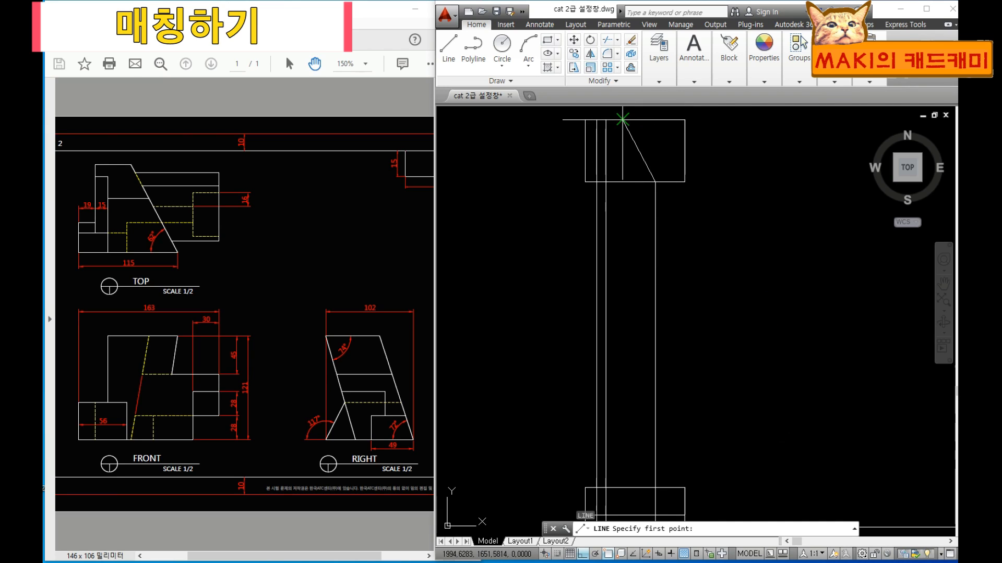
pyautogui.moveTo(801, 464); pyautogui.dragTo(770, 234, button='middle')
pyautogui.click(752, 451)
pyautogui.press('space')
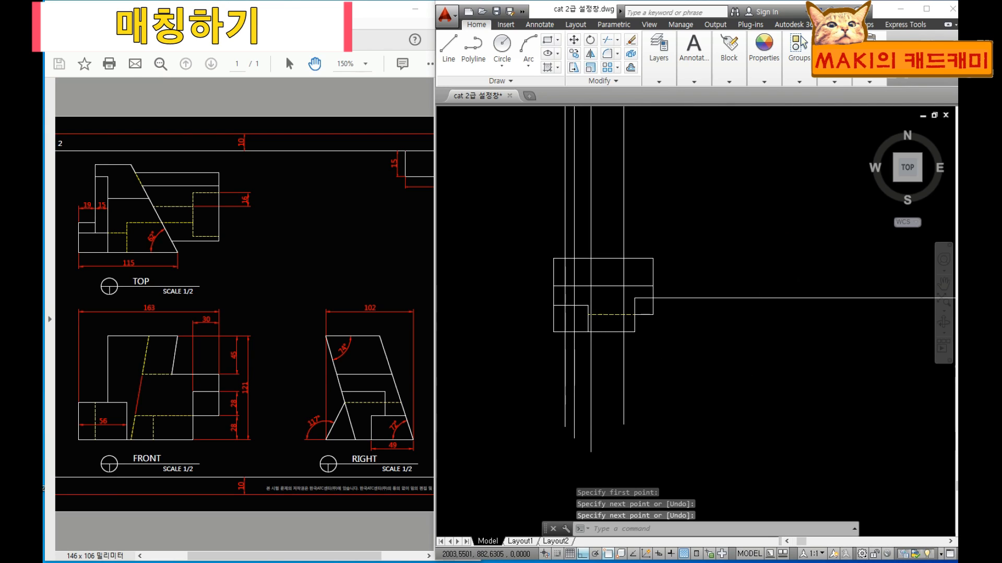
pyautogui.scroll(2, 600, 358)
pyautogui.press('Escape')
pyautogui.press('Escape')
# Trim the leftmost projected vertical above and below the front view's lower-left box so only the part inside it remains.
pyautogui.scroll(2, 565, 366)
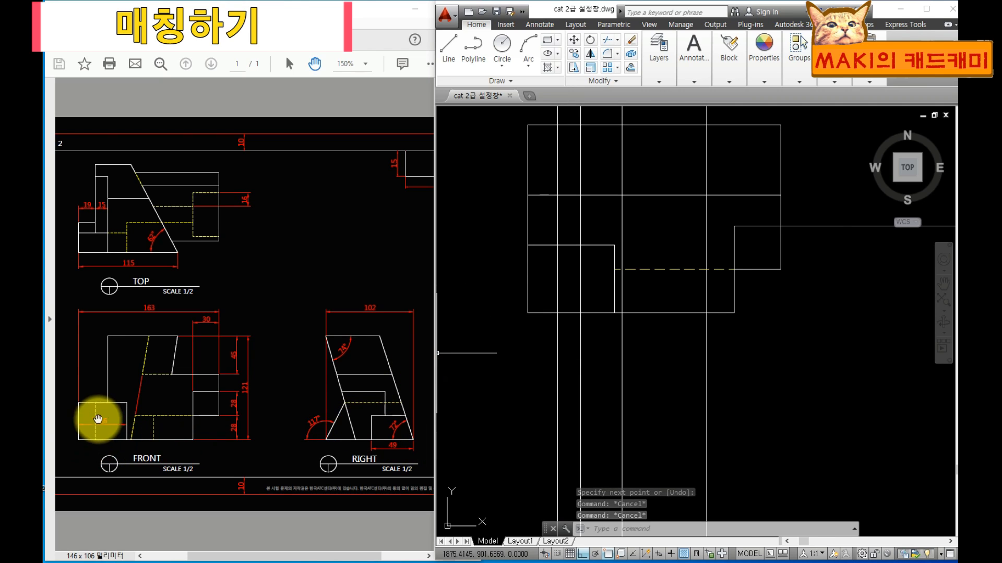
pyautogui.scroll(2, 530, 270)
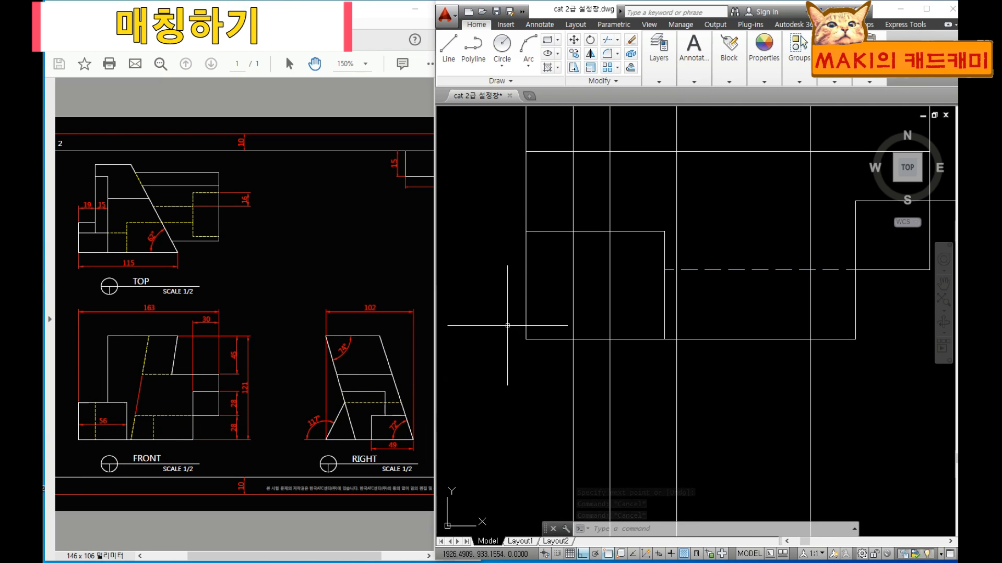
pyautogui.write('tr')
pyautogui.press('space')
pyautogui.click(569, 352)
pyautogui.click(536, 220)
pyautogui.press('space')
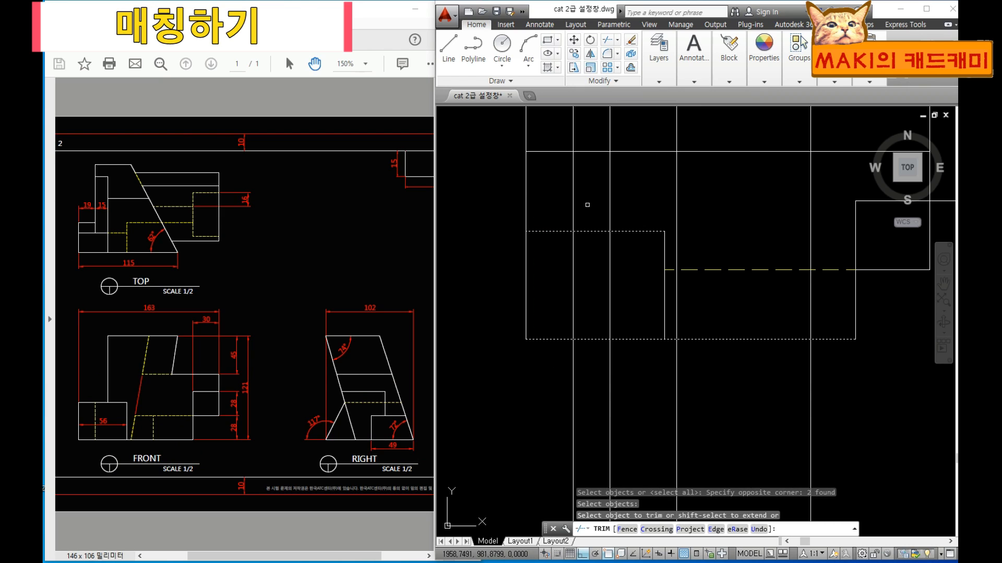
pyautogui.click(586, 206)
pyautogui.click(559, 188)
pyautogui.click(583, 353)
pyautogui.click(562, 358)
pyautogui.press('Escape')
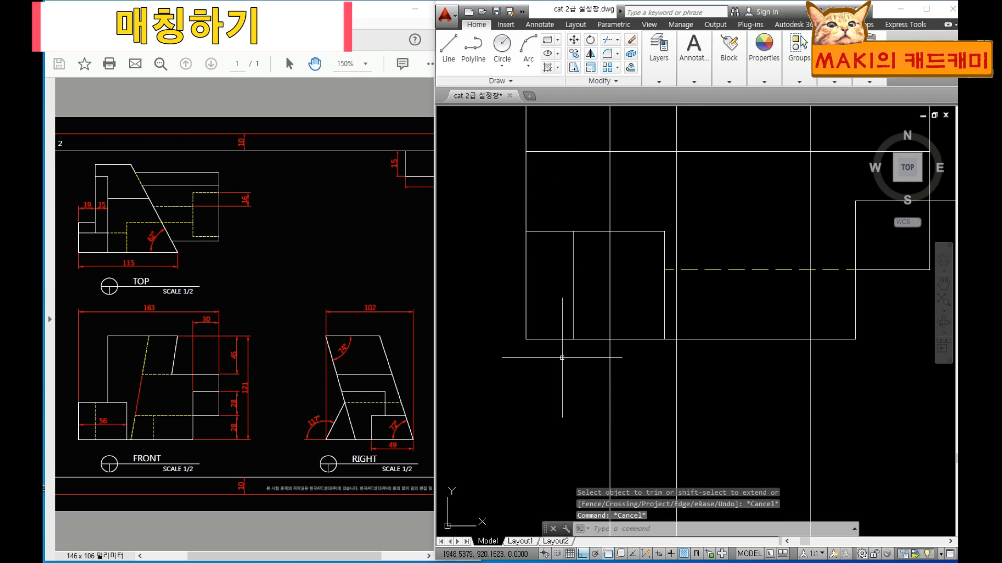
# Match the properties of the yellow hidden line onto the vertical inside the lower-left box.
pyautogui.write('match')
pyautogui.press('space')
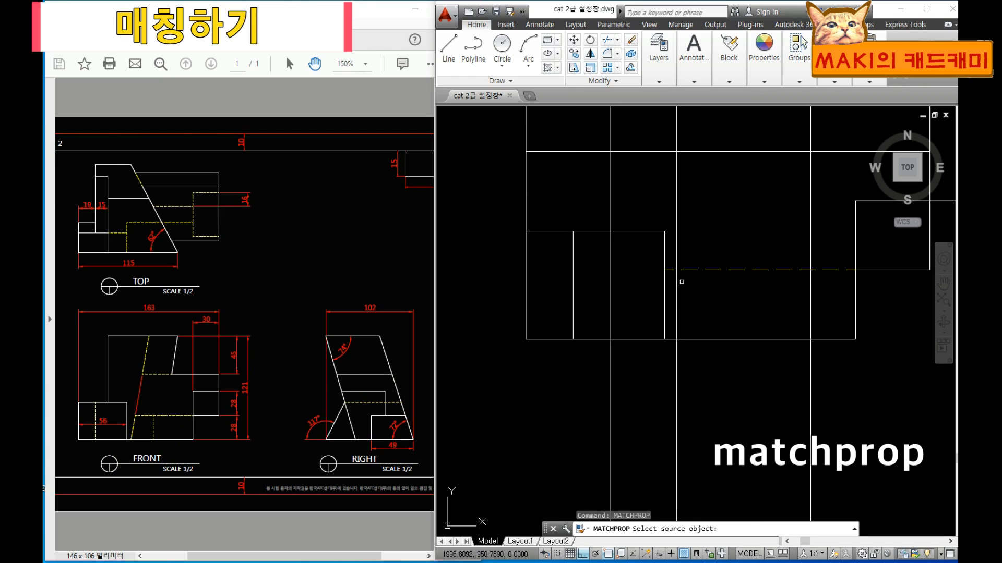
pyautogui.click(688, 270)
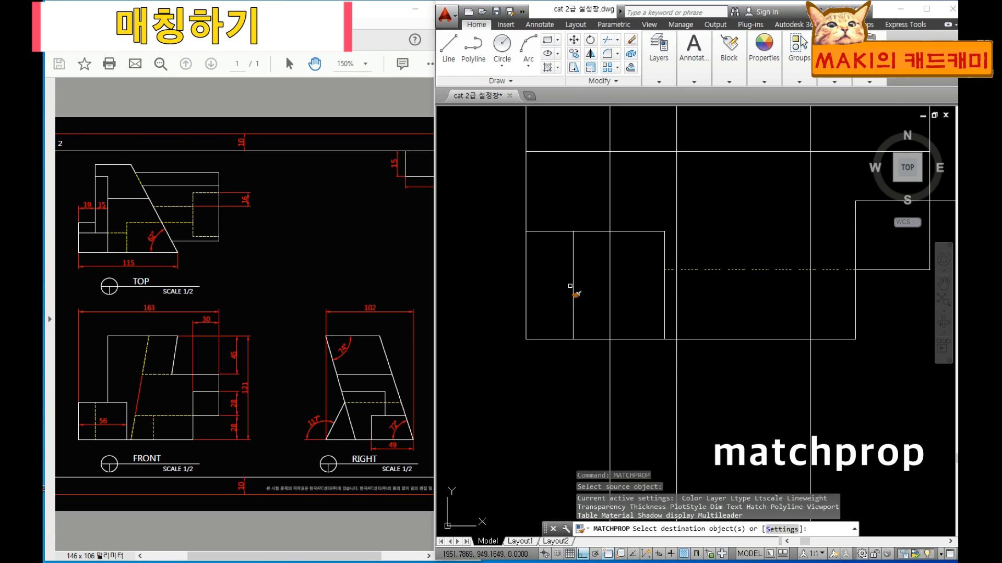
pyautogui.click(574, 287)
pyautogui.press('Escape')
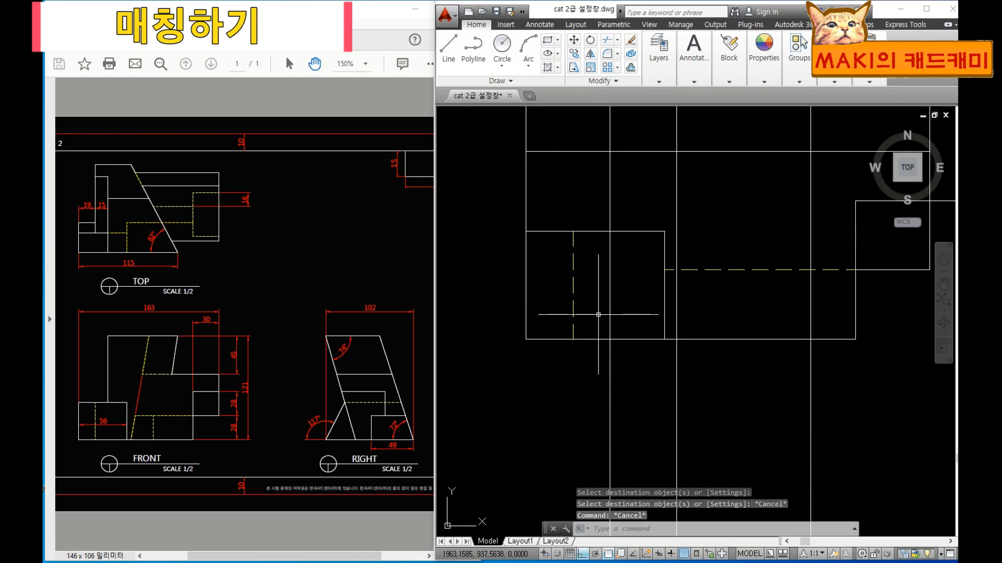
# Move the top and right edges of the front view's lower-left box onto the green 외형선 layer.
pyautogui.click(667, 242)
pyautogui.click(657, 222)
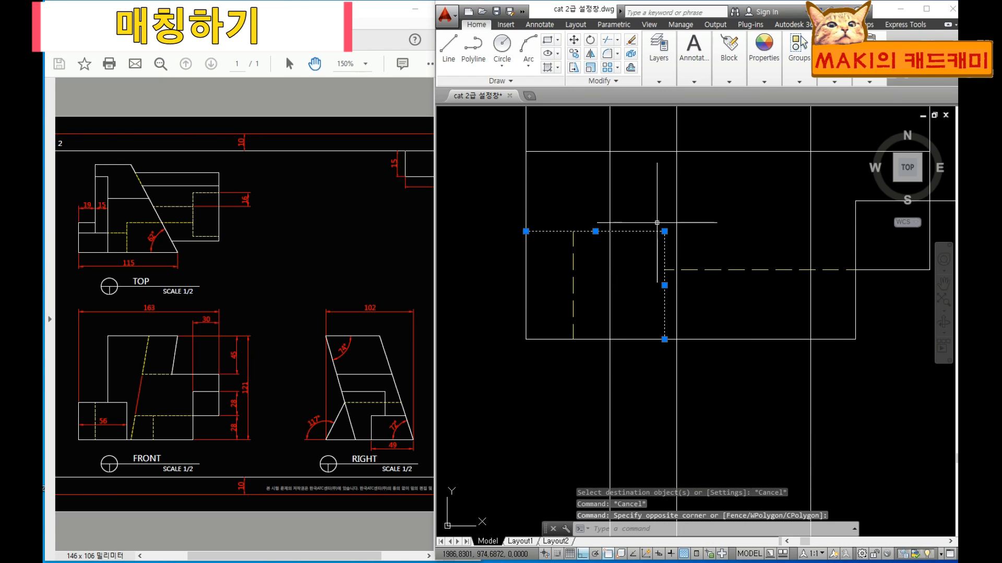
pyautogui.click(667, 83)
pyautogui.click(702, 122)
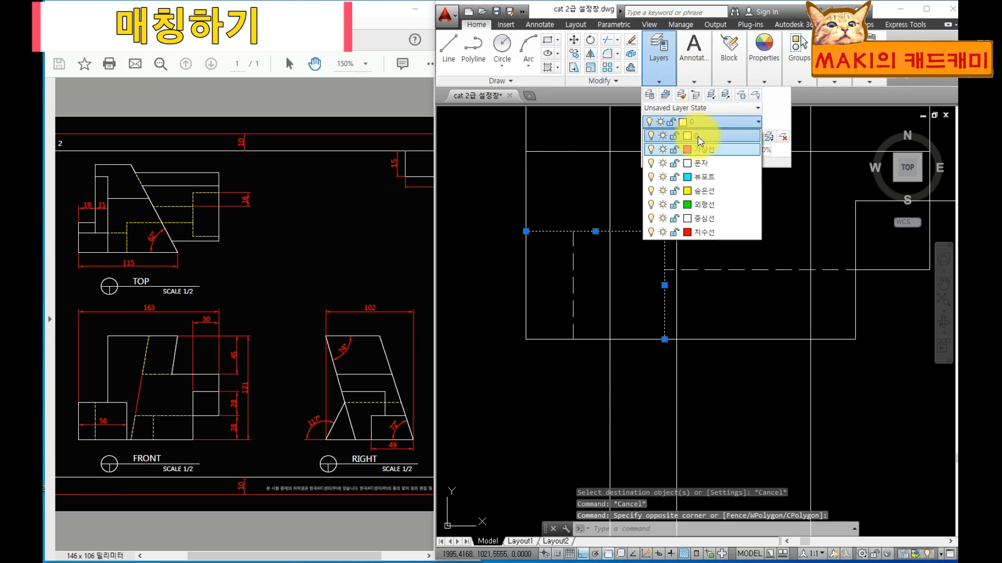
pyautogui.click(702, 204)
pyautogui.press('Escape')
pyautogui.press('Escape')
pyautogui.moveTo(724, 313); pyautogui.dragTo(689, 342, button='middle')
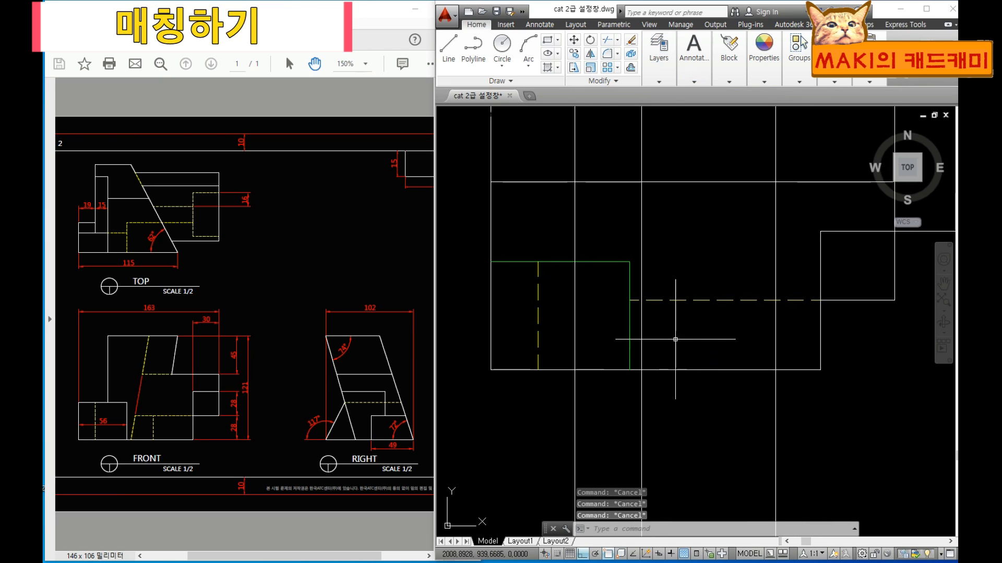
# Trim the front view's top edge and upper interior horizontal to the left of the nearest projected vertical.
pyautogui.scroll(-2, 652, 220)
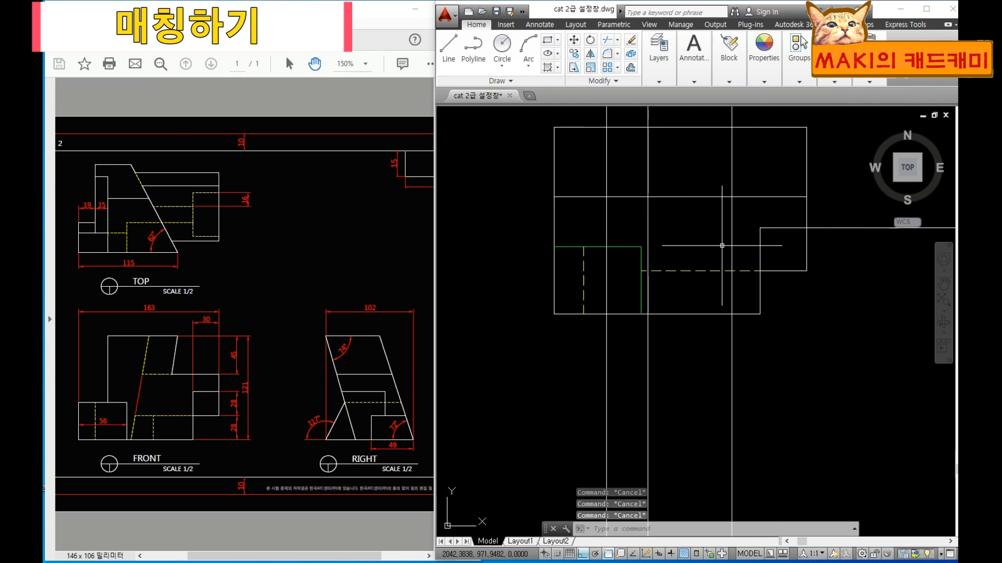
pyautogui.scroll(2, 585, 247)
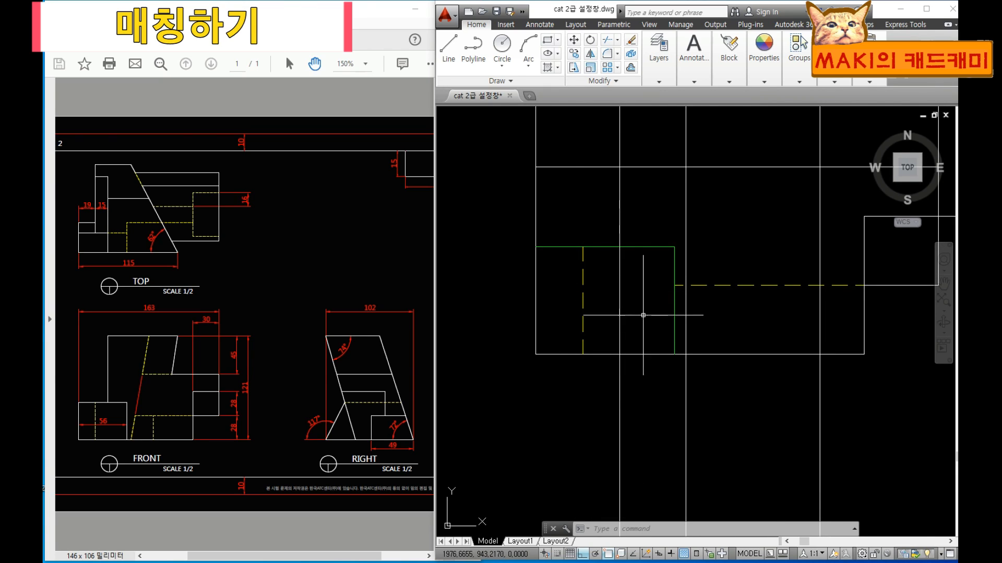
pyautogui.press('Escape')
pyautogui.press('Escape')
pyautogui.press('Escape')
pyautogui.moveTo(688, 307); pyautogui.dragTo(654, 365, button='middle')
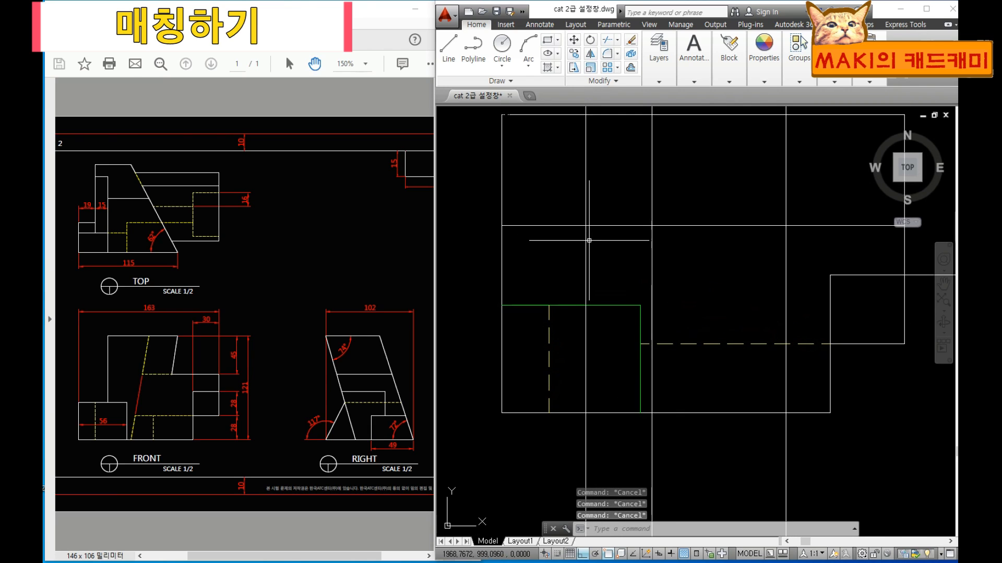
pyautogui.moveTo(589, 241); pyautogui.dragTo(578, 296, button='middle')
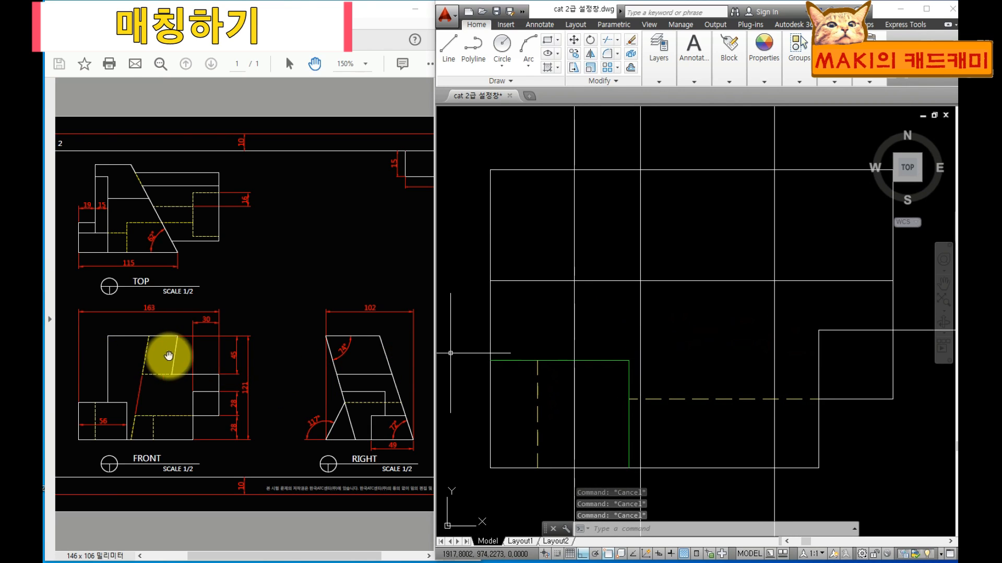
pyautogui.write('tr')
pyautogui.press('Return')
pyautogui.click(553, 330)
pyautogui.press('Return')
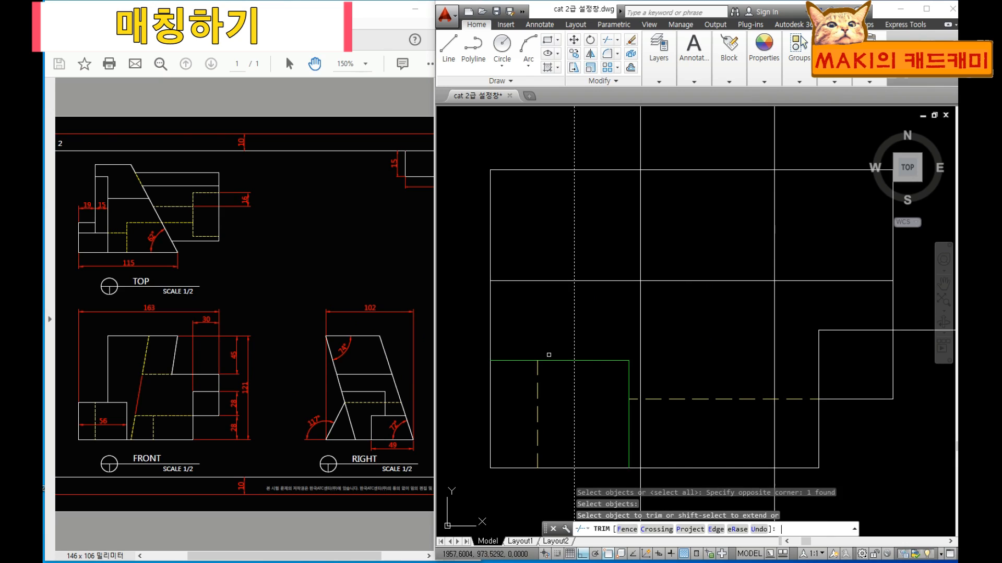
pyautogui.click(539, 317)
pyautogui.click(457, 147)
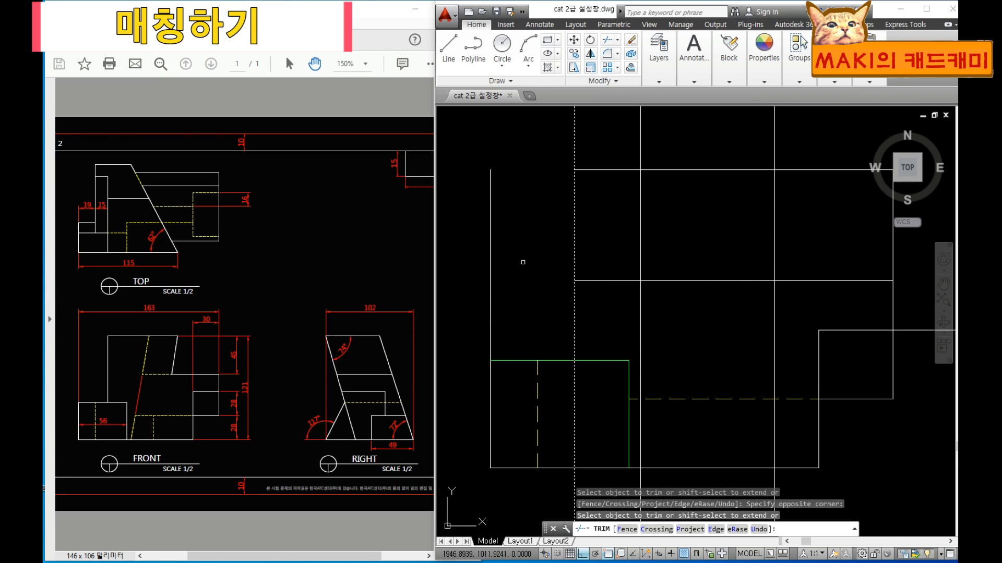
pyautogui.press('Escape')
# Trim the front view's left outer vertical above the top edge of the lower-left box.
pyautogui.write('tr')
pyautogui.press('Return')
pyautogui.click(506, 361)
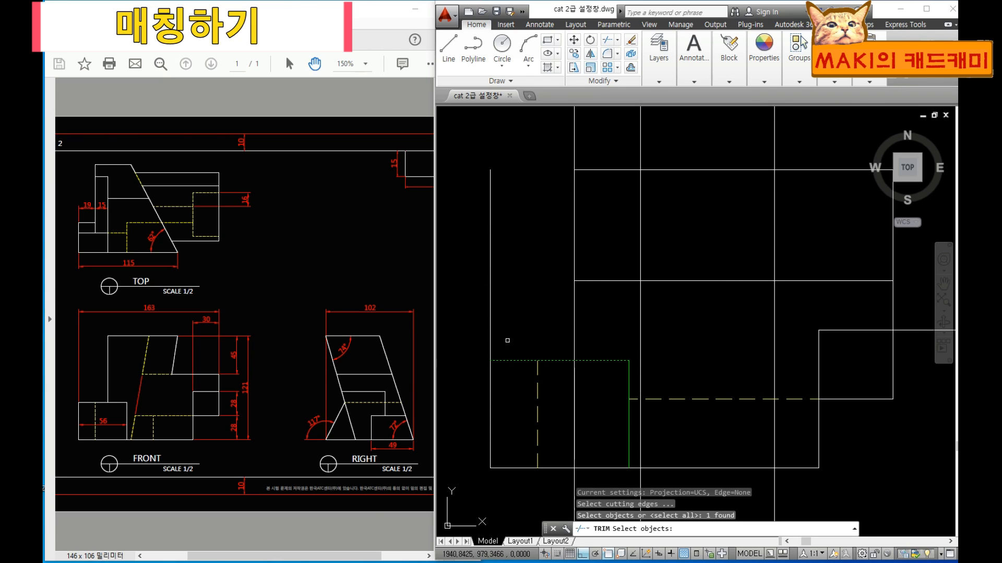
pyautogui.press('Return')
pyautogui.click(518, 308)
pyautogui.click(465, 274)
pyautogui.press('Return')
pyautogui.press('Return')
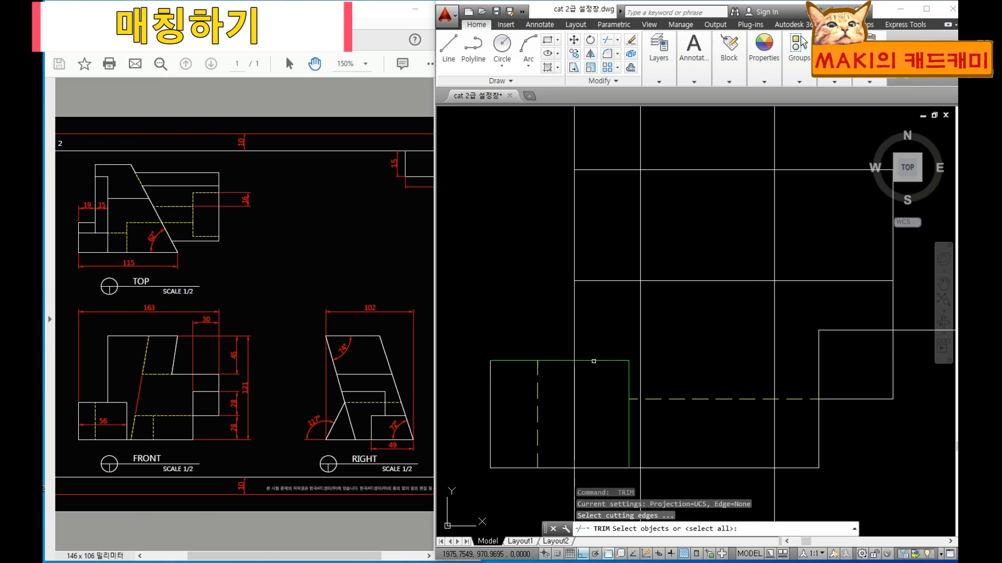
# Trim the front view's left projected vertical below the top edge of the green lower-left box.
pyautogui.click(595, 360)
pyautogui.press('Return')
pyautogui.click(604, 393)
pyautogui.click(570, 390)
pyautogui.moveTo(603, 262); pyautogui.dragTo(585, 336, button='middle')
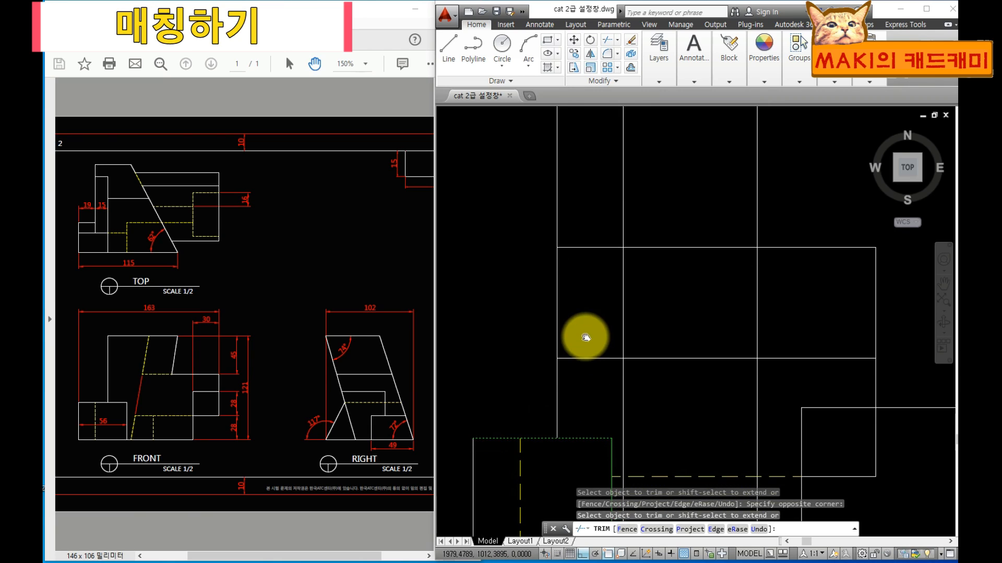
pyautogui.press('Escape')
# Trim all the projected verticals above the front view's top edge.
pyautogui.write('tr')
pyautogui.press('Return')
pyautogui.click(681, 237)
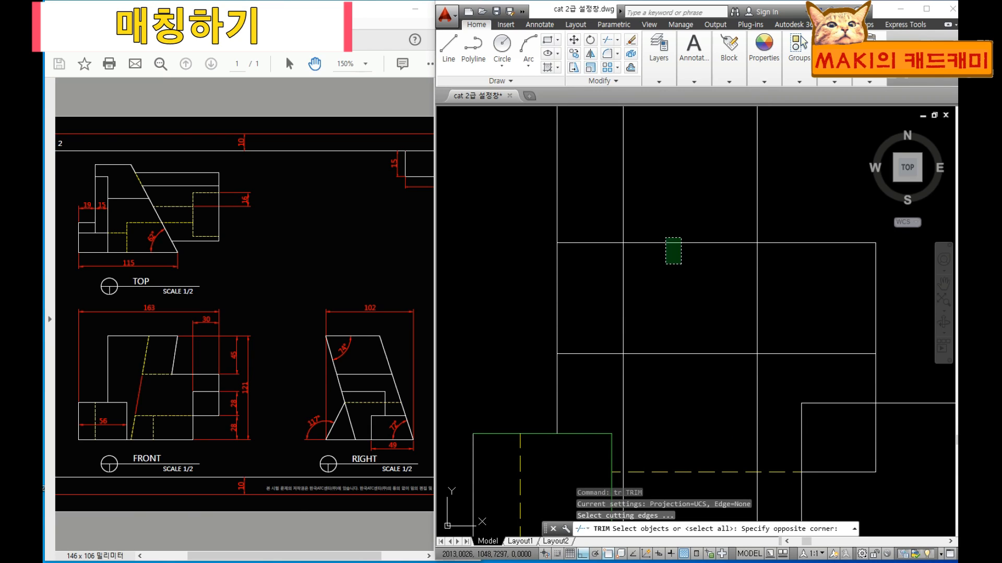
pyautogui.click(660, 264)
pyautogui.press('Return')
pyautogui.click(802, 193)
pyautogui.click(519, 152)
pyautogui.press('Escape')
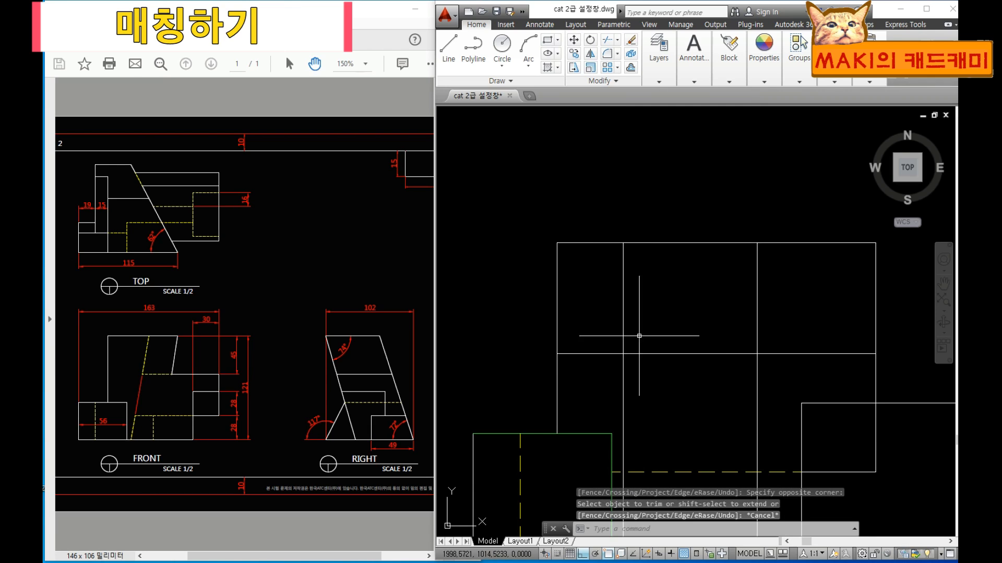
# Trim the front view's interior horizontal between the left outer vertical and the next projected vertical.
pyautogui.moveTo(642, 331); pyautogui.dragTo(641, 285, button='middle')
pyautogui.write('tr')
pyautogui.press('Return')
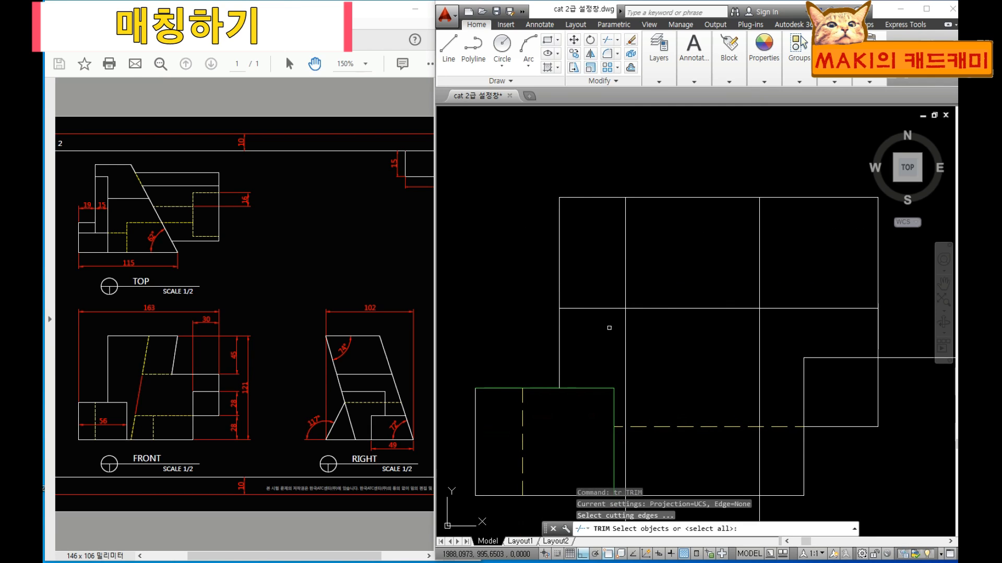
pyautogui.press('Return')
pyautogui.click(610, 329)
pyautogui.click(580, 290)
pyautogui.moveTo(652, 332)
pyautogui.mouseDown(button='middle')
pyautogui.moveTo(621, 274)
pyautogui.moveTo(619, 295)
pyautogui.mouseUp(button='middle')
pyautogui.press('Escape')
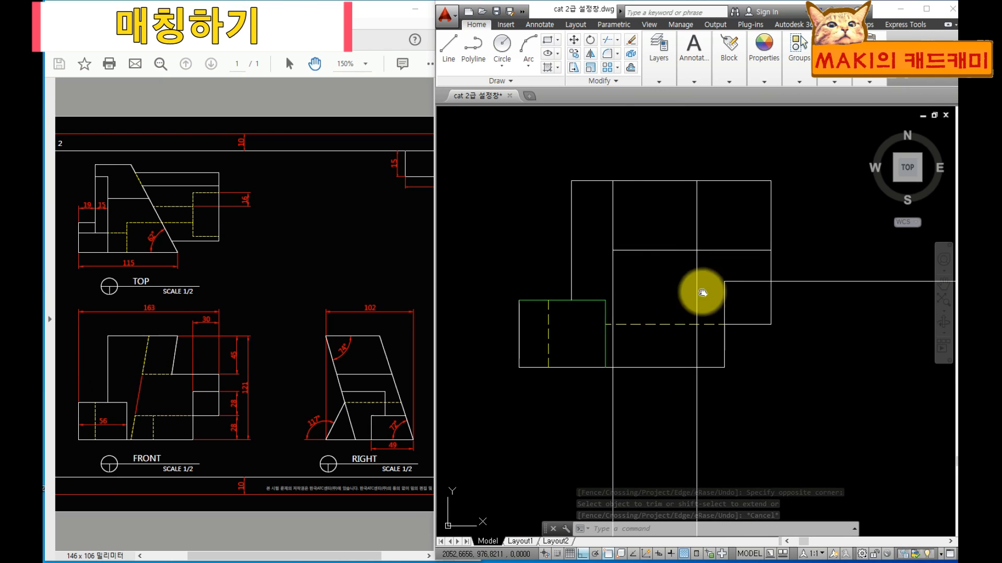
# Draw a horizontal line about 1025 units long from the top view's lower-right corner, extending rightward past the right view.
pyautogui.scroll(-2, 465, 282)
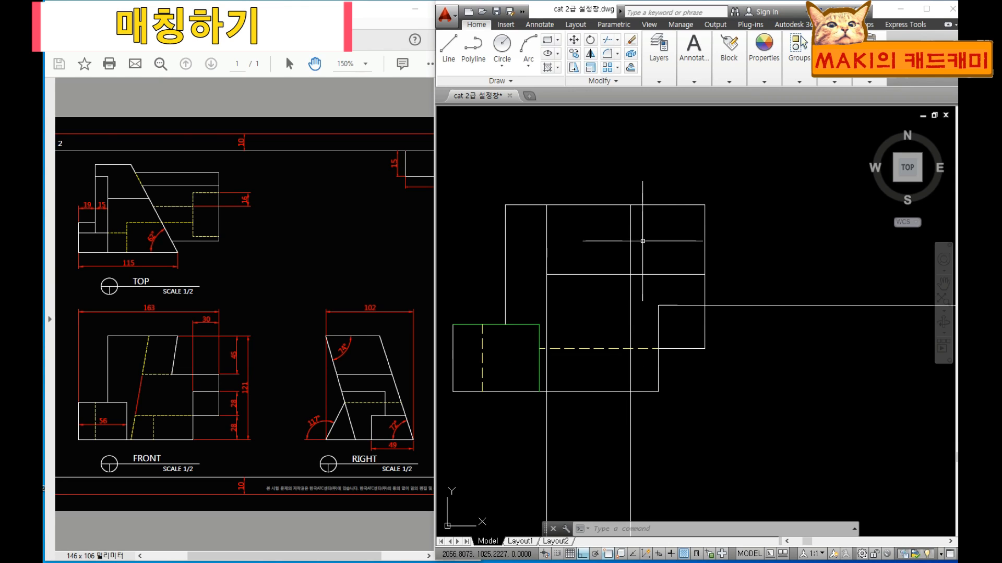
pyautogui.moveTo(746, 283); pyautogui.dragTo(723, 290, button='middle')
pyautogui.press('Escape')
pyautogui.press('Escape')
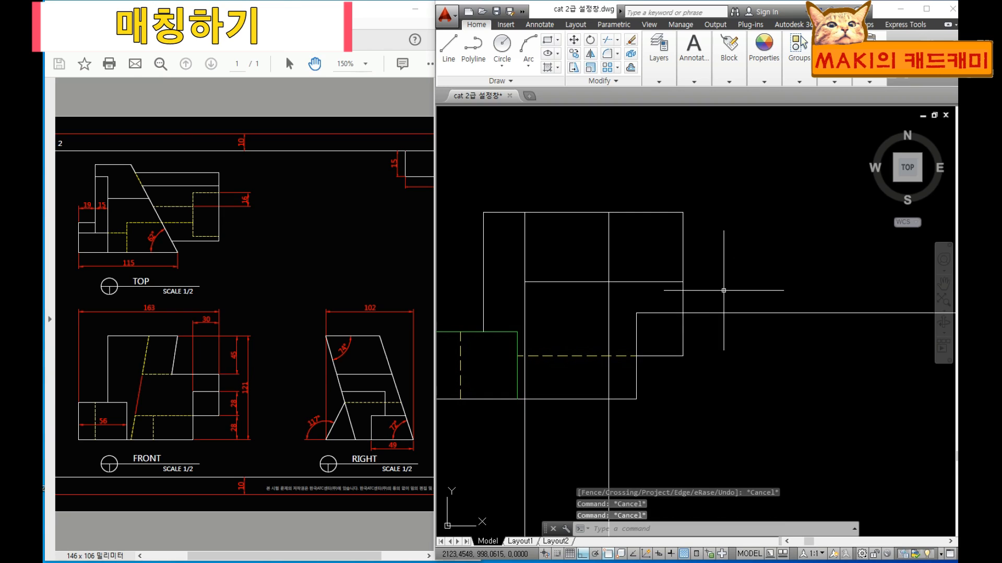
pyautogui.moveTo(659, 260); pyautogui.dragTo(615, 261, button='middle')
pyautogui.scroll(-2, 699, 314)
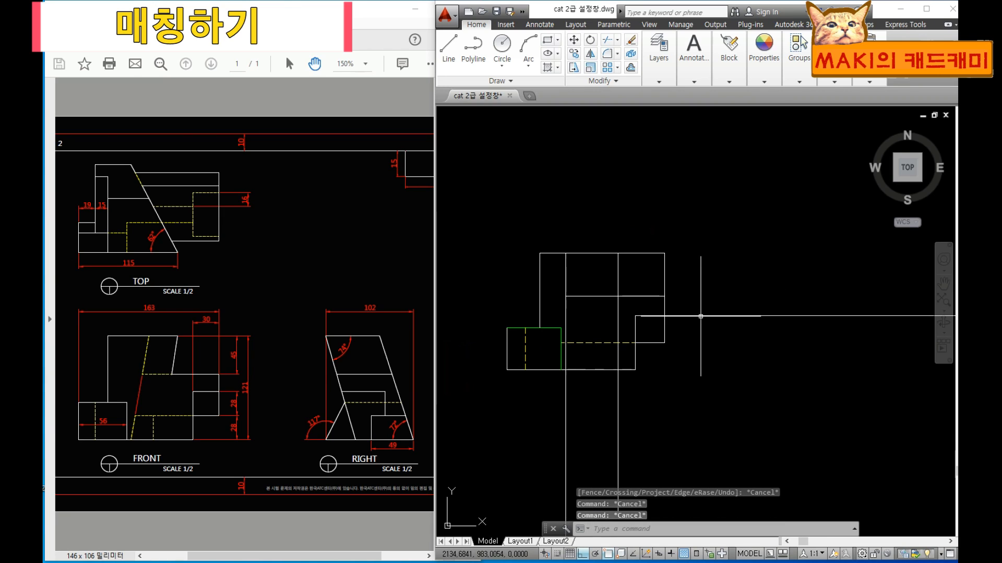
pyautogui.moveTo(728, 313); pyautogui.dragTo(743, 401, button='middle')
pyautogui.scroll(-4, 642, 274)
pyautogui.moveTo(673, 237); pyautogui.dragTo(572, 241, button='middle')
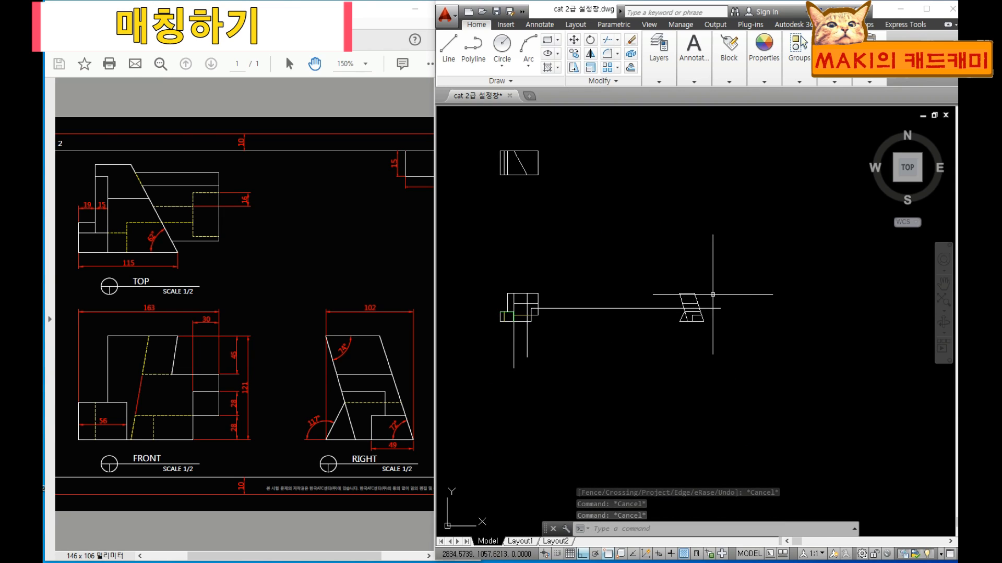
pyautogui.write('1')
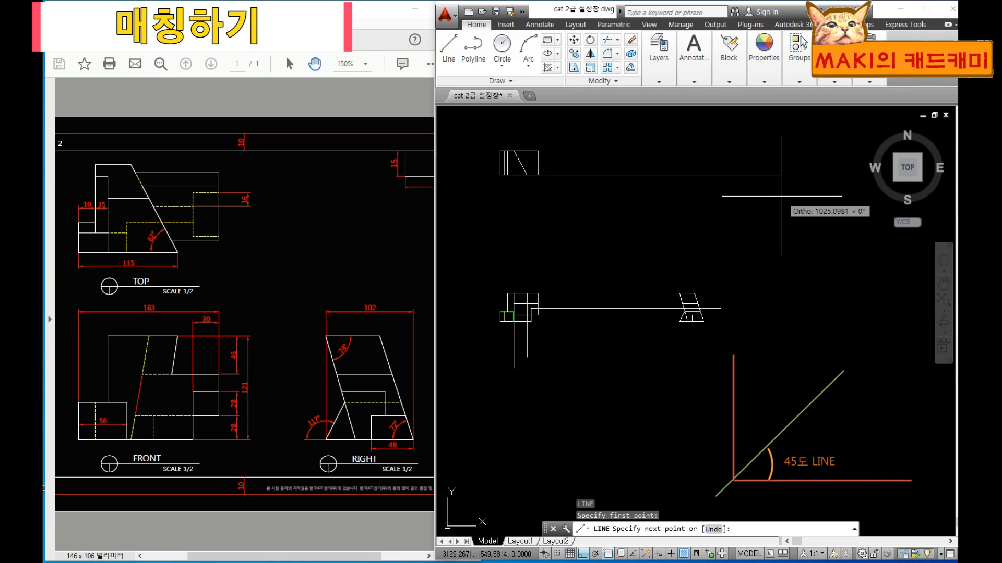
# Draw a vertical line from the right view's left extreme upward across the horizontal line projected from the top view.
pyautogui.scroll(4, 673, 328)
pyautogui.click(694, 331)
pyautogui.scroll(-3, 681, 469)
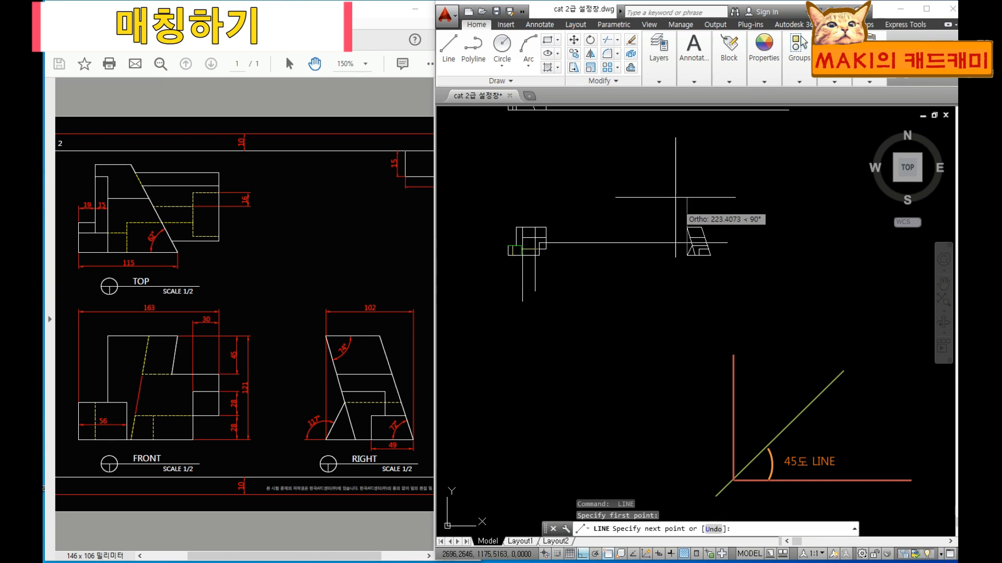
pyautogui.click(688, 191)
pyautogui.press('Return')
# Draw a 45° miter line 500 units long from the intersection of the horizontal and vertical projection lines.
pyautogui.press('Return')
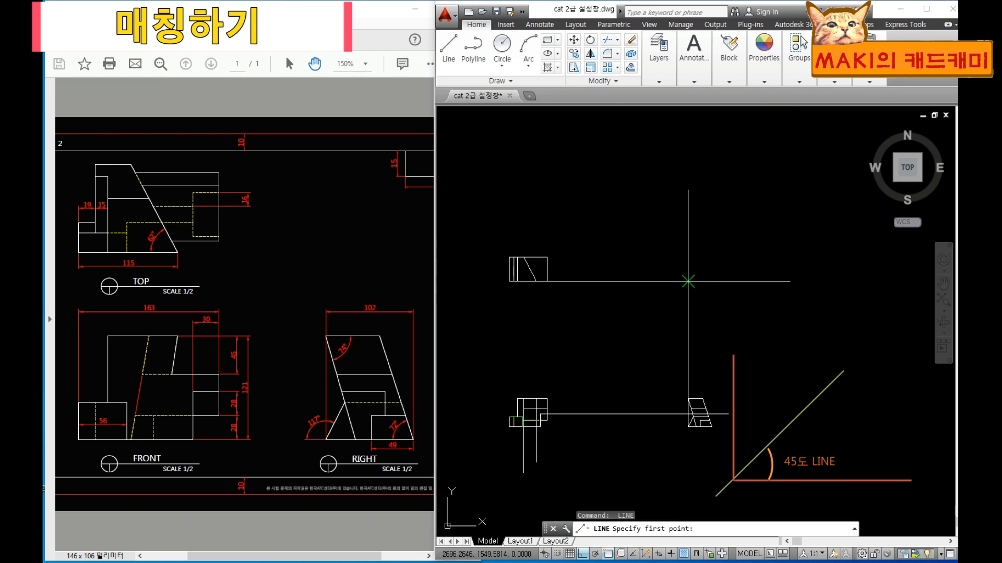
pyautogui.click(688, 281)
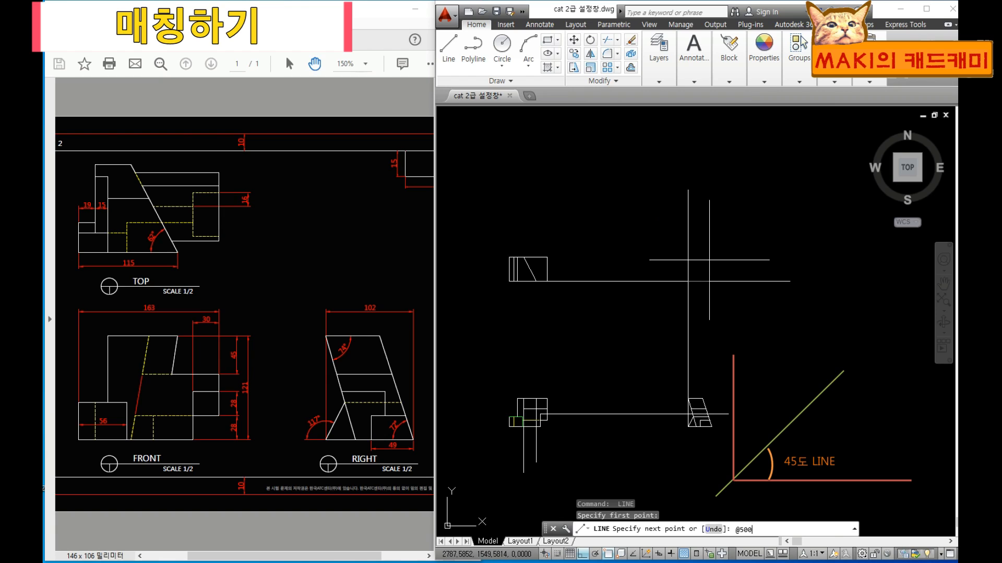
pyautogui.write('@500<45')
pyautogui.press('Return')
pyautogui.press('Escape')
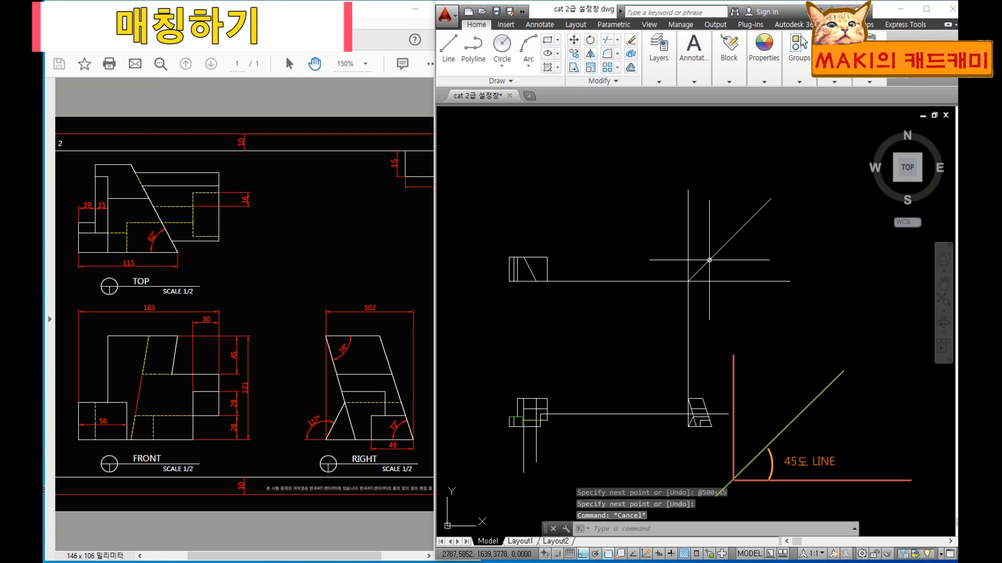
# Project a vertical line from the junction of the right view's left slanted edges upward past the horizontal projection line.
pyautogui.moveTo(694, 292); pyautogui.dragTo(649, 249, button='middle')
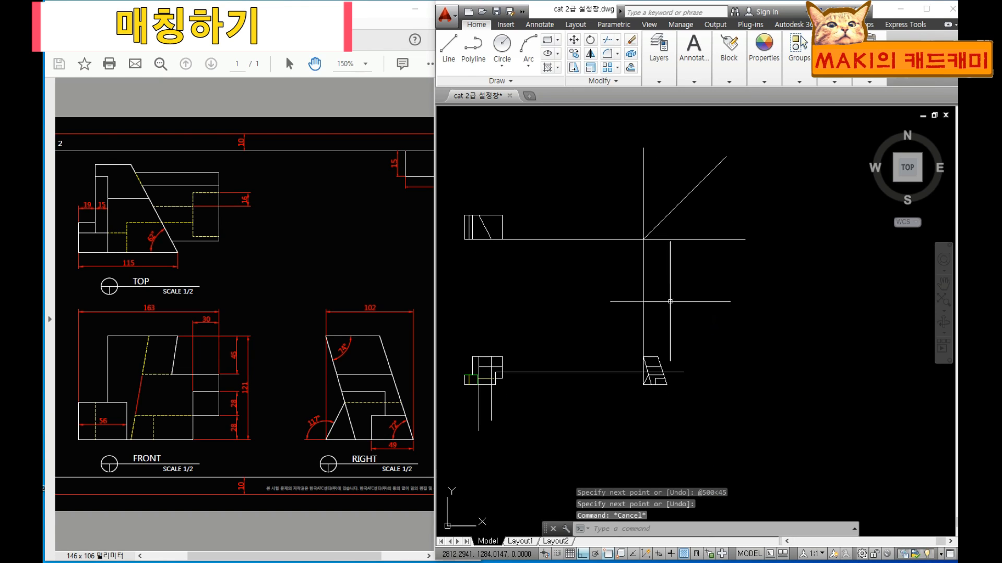
pyautogui.press('Return')
pyautogui.scroll(6, 657, 367)
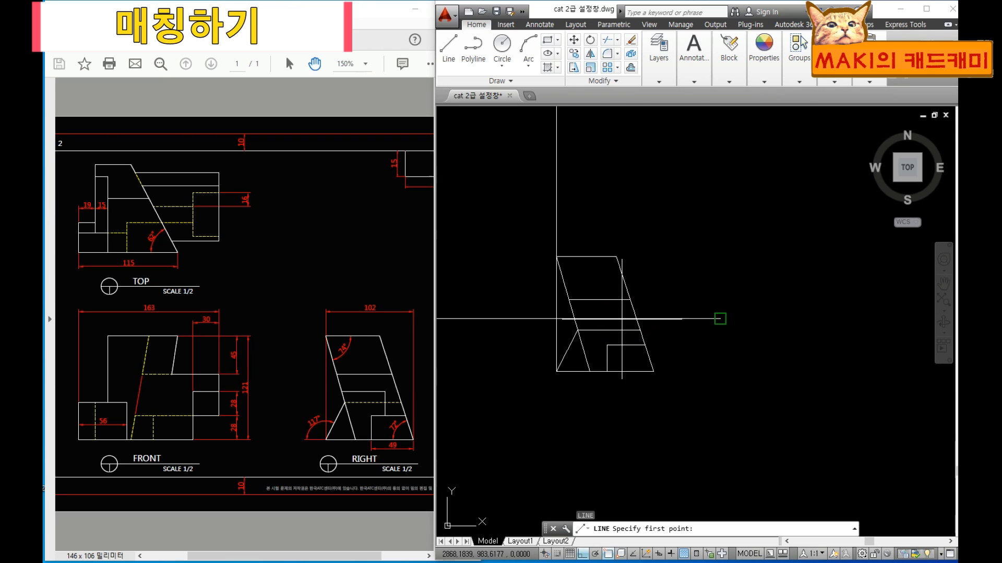
pyautogui.click(577, 330)
pyautogui.scroll(-4, 586, 177)
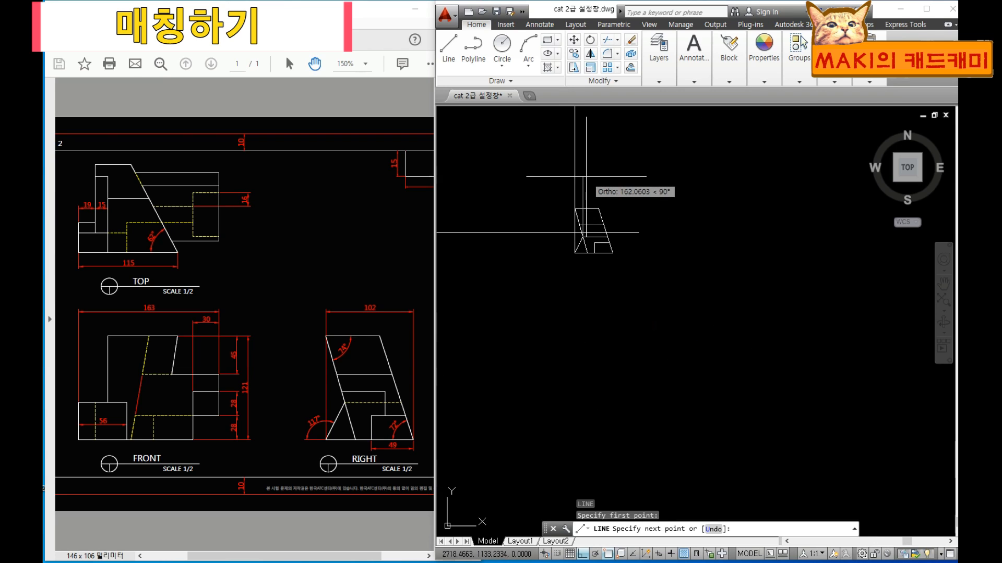
pyautogui.moveTo(589, 174); pyautogui.dragTo(611, 412, button='middle')
pyautogui.click(635, 167)
pyautogui.press('Return')
# Project a vertical line upward from the left end of the right view's upper interior horizontal.
pyautogui.moveTo(679, 360); pyautogui.dragTo(660, 241, button='middle')
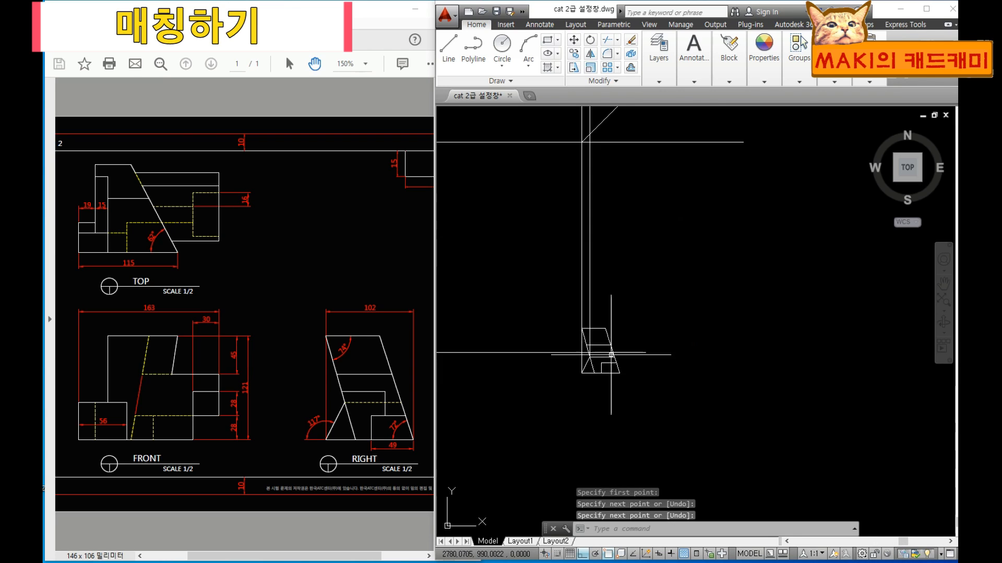
pyautogui.scroll(6, 609, 356)
pyautogui.press('Return')
pyautogui.click(529, 285)
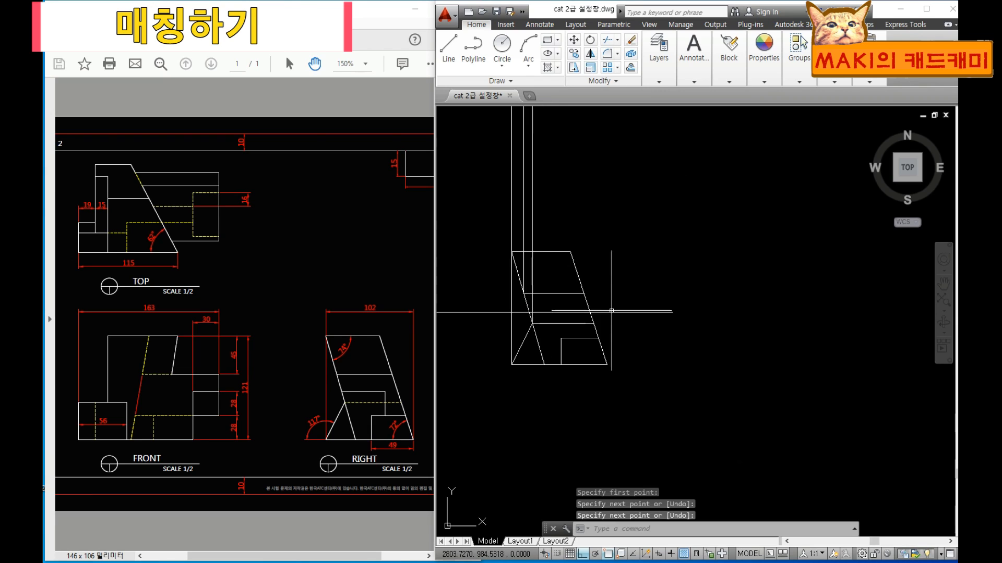
# Draw a vertical projection line from the right view's upper-right corner up past the 45° line.
pyautogui.press('Return')
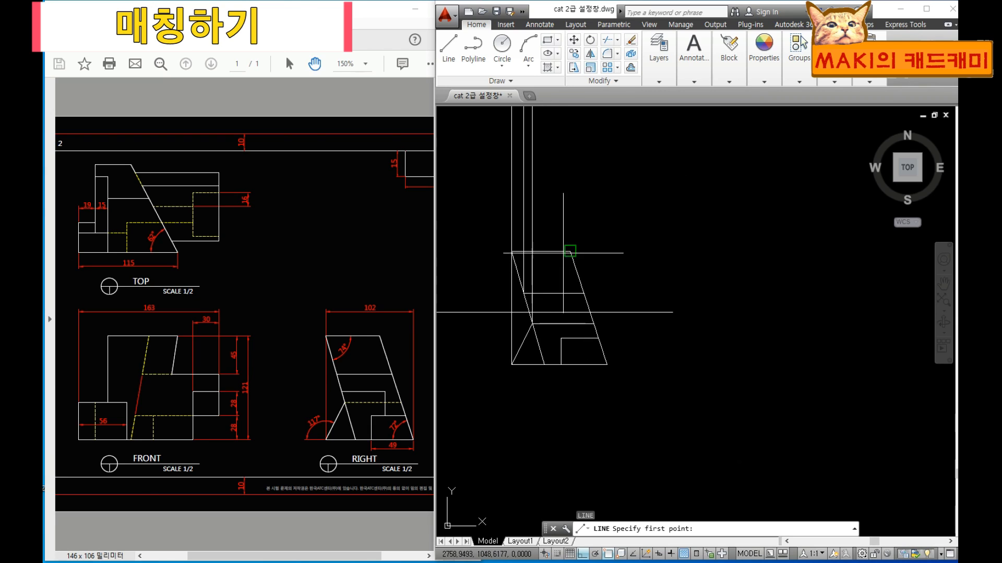
pyautogui.scroll(-5, 597, 202)
pyautogui.moveTo(621, 197); pyautogui.dragTo(633, 369, button='middle')
pyautogui.click(619, 188)
pyautogui.press('Return')
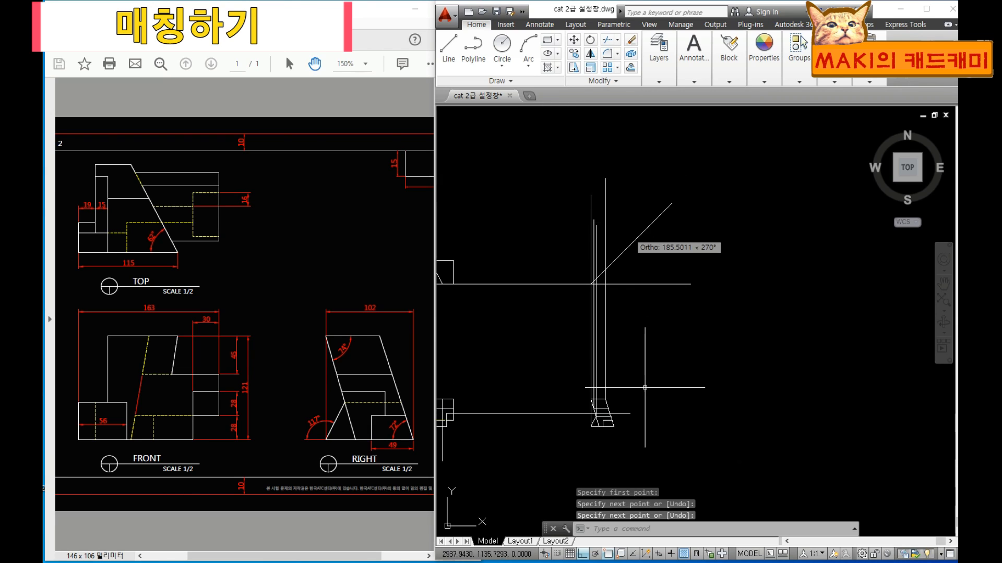
# Draw a vertical projection line from the right end of the right view's upper inner horizontal edge past the 45° line.
pyautogui.scroll(5, 624, 418)
pyautogui.press('Return')
pyautogui.click(567, 366)
pyautogui.scroll(-5, 621, 279)
pyautogui.moveTo(628, 241); pyautogui.dragTo(633, 298, button='middle')
pyautogui.click(639, 155)
pyautogui.press('Return')
# Draw a vertical projection line from the right end of the right view's middle horizontal edge past the 45° line.
pyautogui.scroll(5, 621, 348)
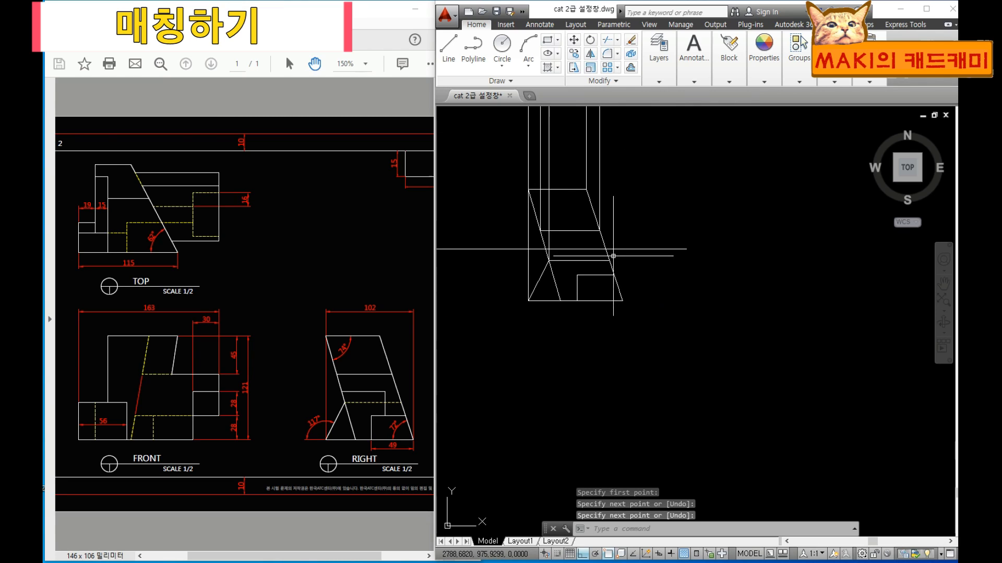
pyautogui.press('Return')
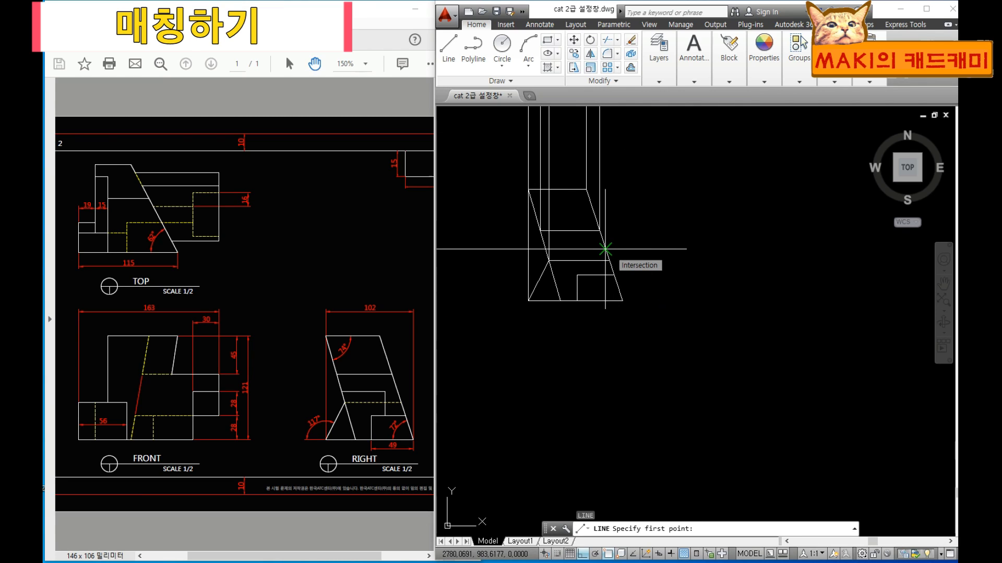
pyautogui.click(609, 260)
pyautogui.scroll(5, 644, 298)
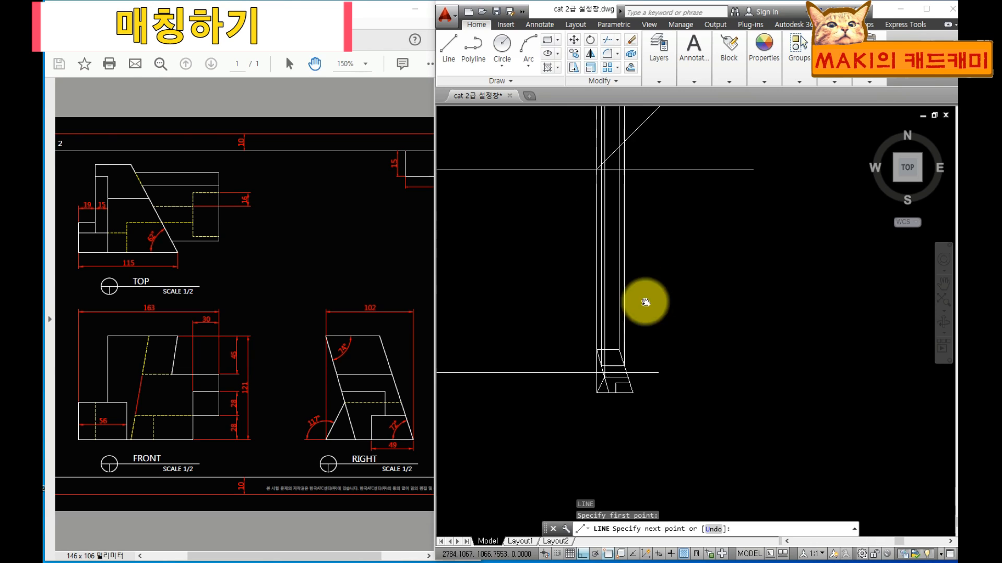
pyautogui.scroll(-5, 684, 227)
# Draw a vertical projection line from the right end of the lower-right notch's top edge past the 45° line.
pyautogui.scroll(4, 581, 219)
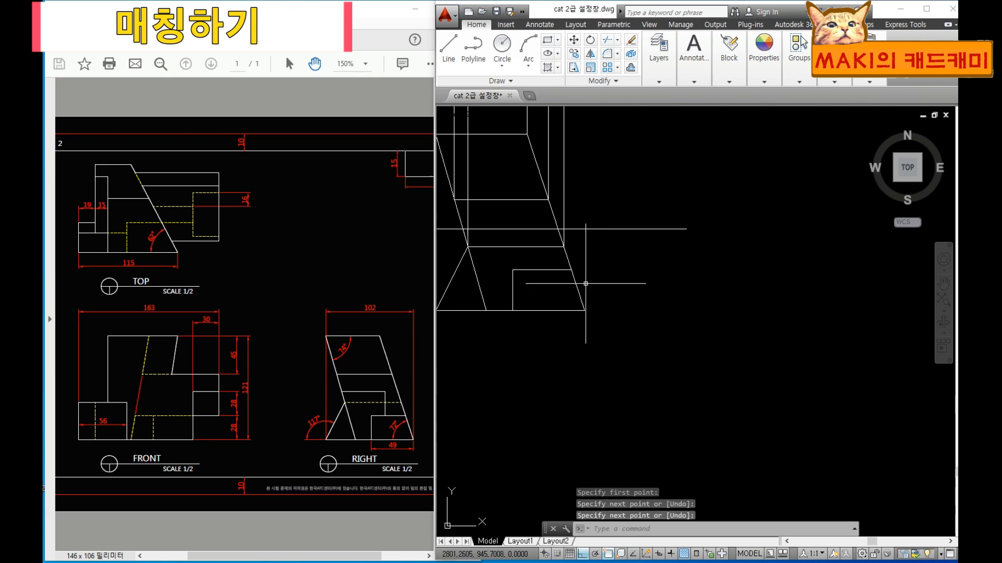
pyautogui.scroll(-5, 652, 365)
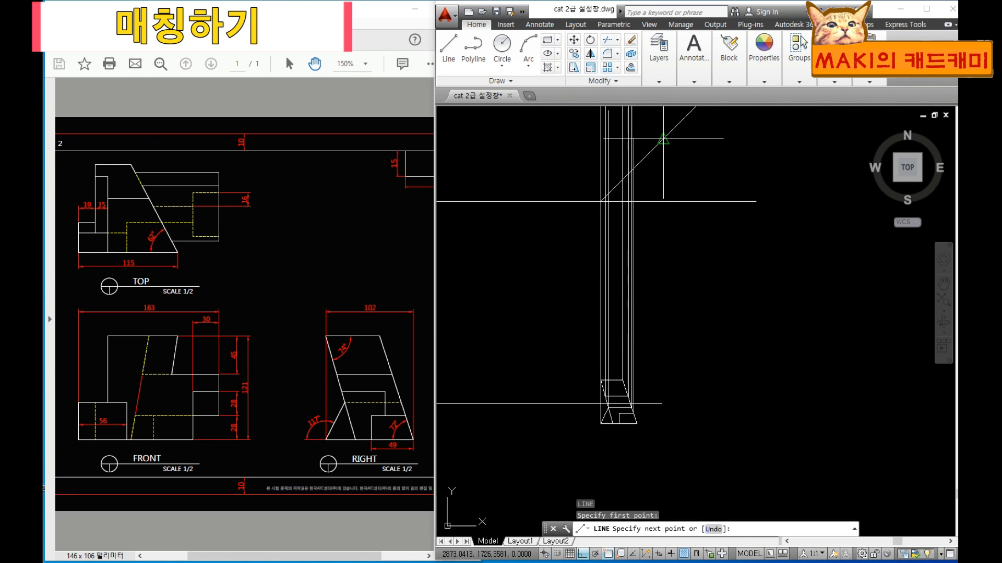
pyautogui.click(653, 114)
pyautogui.press('Return')
# Draw a vertical projection line from the foot of the right view's inner slanted line up past the 45° line.
pyautogui.scroll(4, 605, 469)
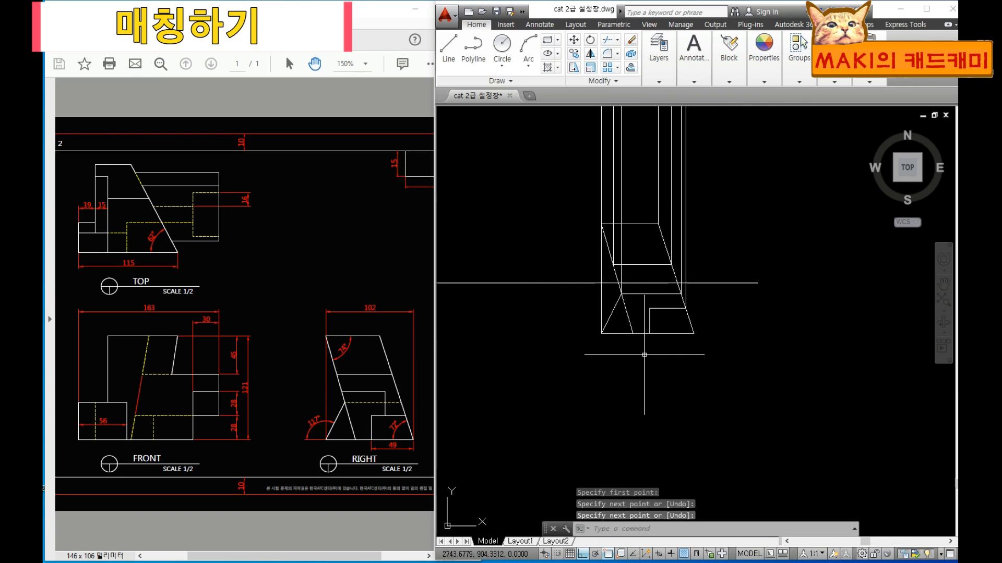
pyautogui.scroll(2, 643, 351)
pyautogui.press('Return')
pyautogui.click(627, 323)
pyautogui.scroll(-5, 651, 265)
pyautogui.moveTo(652, 243)
pyautogui.mouseDown(button='middle')
pyautogui.moveTo(650, 487)
pyautogui.moveTo(608, 378)
pyautogui.mouseUp(button='middle')
pyautogui.click(583, 179)
pyautogui.press('Return')
# Draw a vertical projection line from the upper-left corner of the right view's notch past the 45° line.
pyautogui.scroll(6, 605, 400)
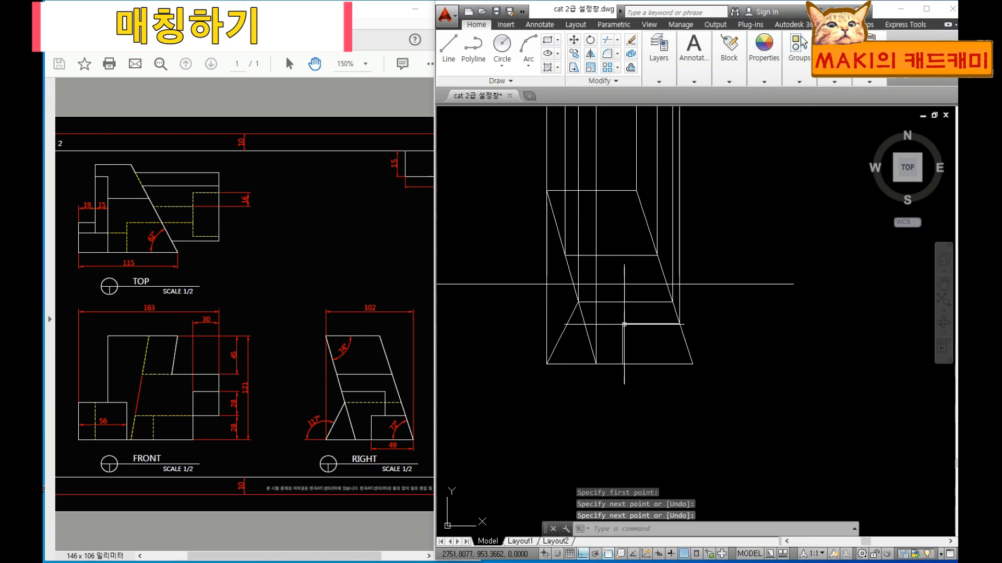
pyautogui.press('Return')
pyautogui.scroll(-5, 633, 219)
pyautogui.moveTo(633, 163); pyautogui.dragTo(645, 479, button='middle')
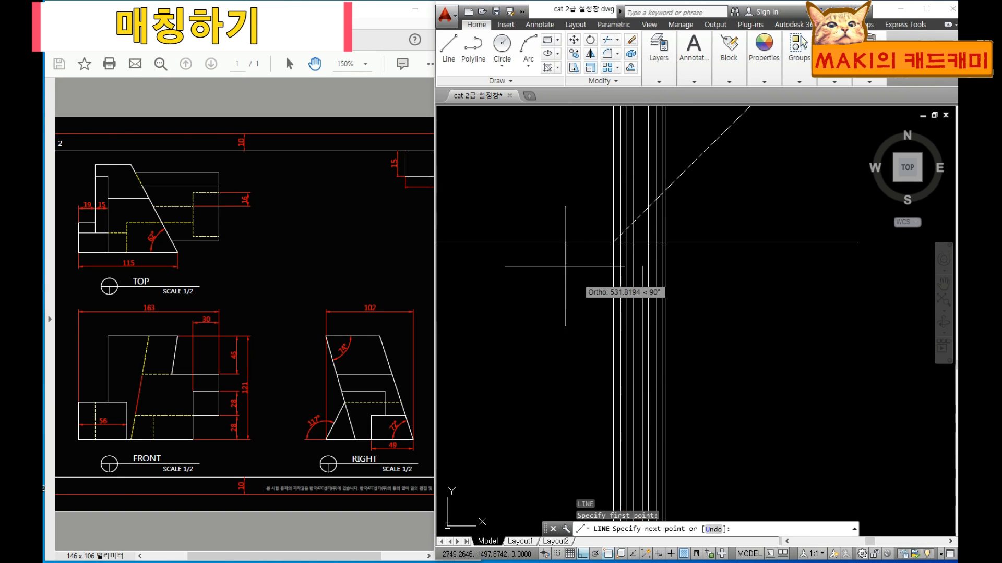
pyautogui.click(517, 186)
pyautogui.press('Return')
# Draw a horizontal projection line from the 45° line's crossing with the second vertical from the left across the top view.
pyautogui.moveTo(707, 399); pyautogui.dragTo(661, 271, button='middle')
pyautogui.scroll(6, 608, 362)
pyautogui.moveTo(627, 446); pyautogui.dragTo(634, 257, button='middle')
pyautogui.scroll(-4, 716, 285)
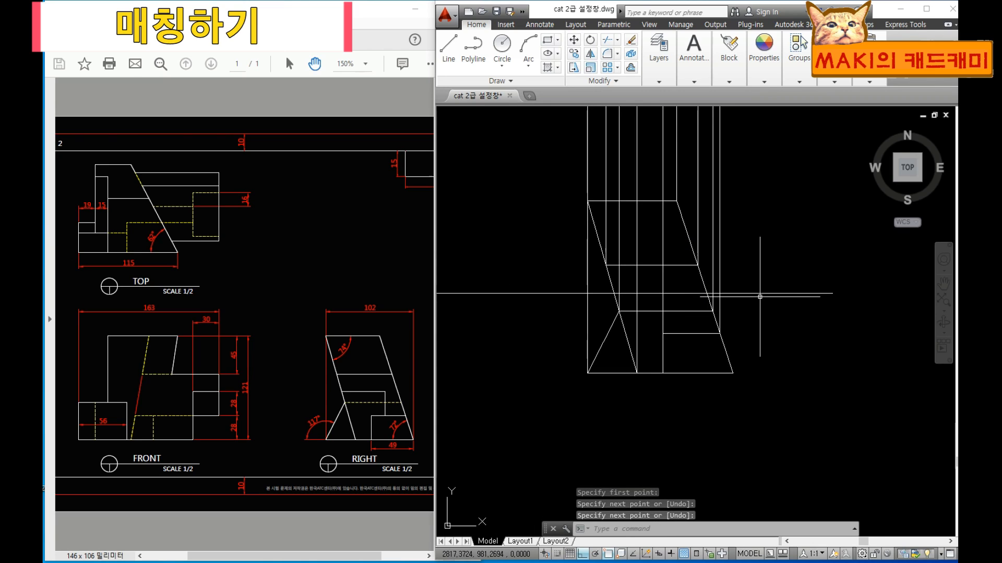
pyautogui.moveTo(697, 221); pyautogui.dragTo(678, 416, button='middle')
pyautogui.moveTo(612, 193); pyautogui.dragTo(628, 462, button='middle')
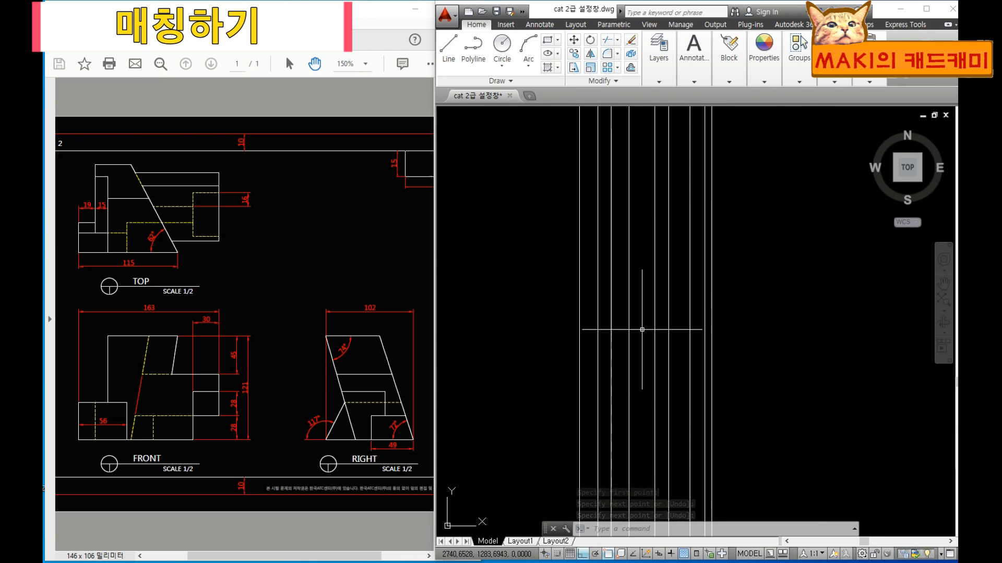
pyautogui.scroll(-4, 642, 328)
pyautogui.moveTo(592, 300); pyautogui.dragTo(657, 413, button='middle')
pyautogui.write('l')
pyautogui.press('Return')
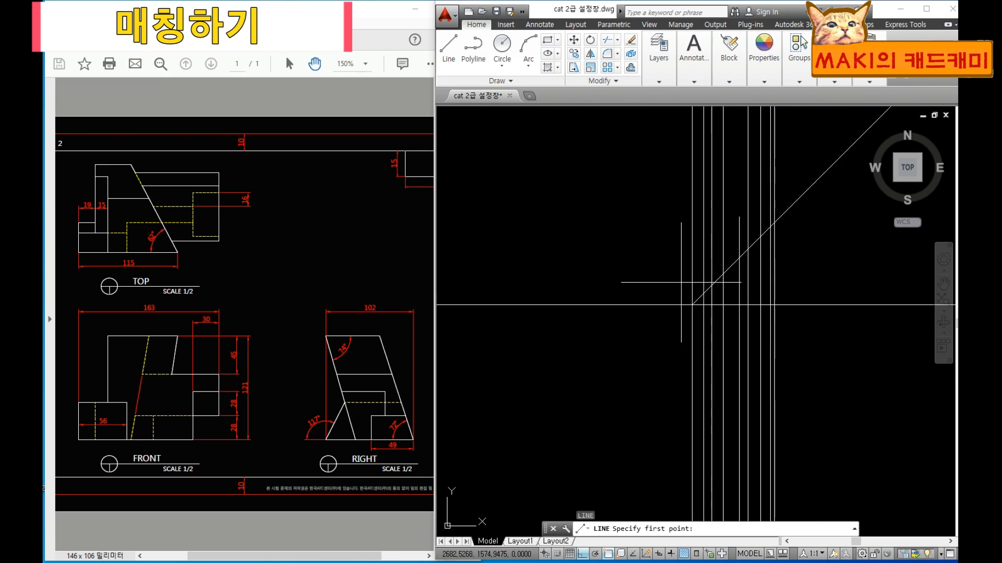
pyautogui.scroll(3, 678, 282)
pyautogui.scroll(-4, 679, 303)
pyautogui.moveTo(526, 360); pyautogui.dragTo(751, 366, button='middle')
pyautogui.moveTo(600, 376); pyautogui.dragTo(773, 367, button='middle')
pyautogui.click(586, 372)
pyautogui.press('Return')
# Draw a horizontal projection line from the 45° line's crossing with the third vertical across the top view.
pyautogui.moveTo(854, 370); pyautogui.dragTo(535, 371, button='middle')
pyautogui.scroll(4, 753, 305)
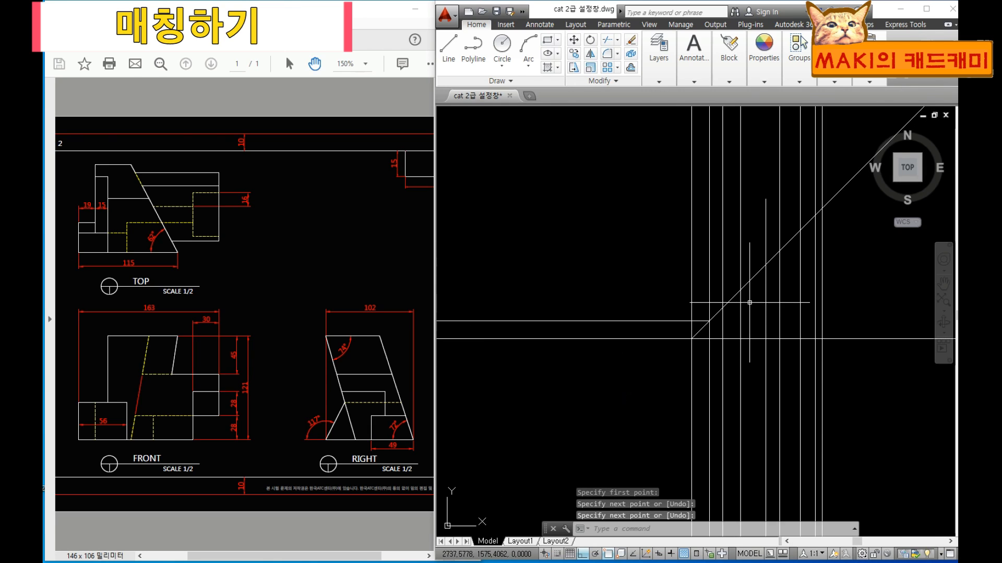
pyautogui.write('l')
pyautogui.press('Return')
pyautogui.click(722, 306)
pyautogui.scroll(-2, 549, 297)
pyautogui.scroll(-3, 549, 297)
pyautogui.moveTo(498, 326); pyautogui.dragTo(927, 280, button='middle')
pyautogui.click(628, 292)
pyautogui.press('Return')
# Draw a horizontal projection line from the 45° line's crossing with the fourth vertical across the top view.
pyautogui.scroll(4, 737, 273)
pyautogui.write('l')
pyautogui.press('Return')
pyautogui.scroll(-4, 548, 320)
pyautogui.click(606, 295)
pyautogui.press('Return')
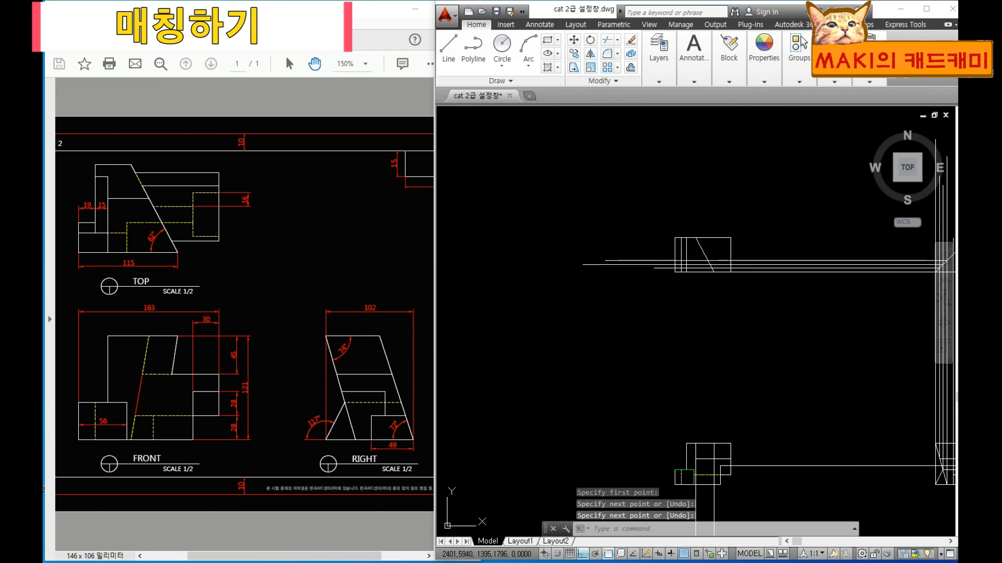
# Draw a horizontal projection line from the 45° line's crossing with the fifth vertical across the top view.
pyautogui.moveTo(839, 323); pyautogui.dragTo(615, 345, button='middle')
pyautogui.scroll(4, 732, 279)
pyautogui.write('l')
pyautogui.press('Return')
pyautogui.click(726, 272)
pyautogui.scroll(-2, 479, 267)
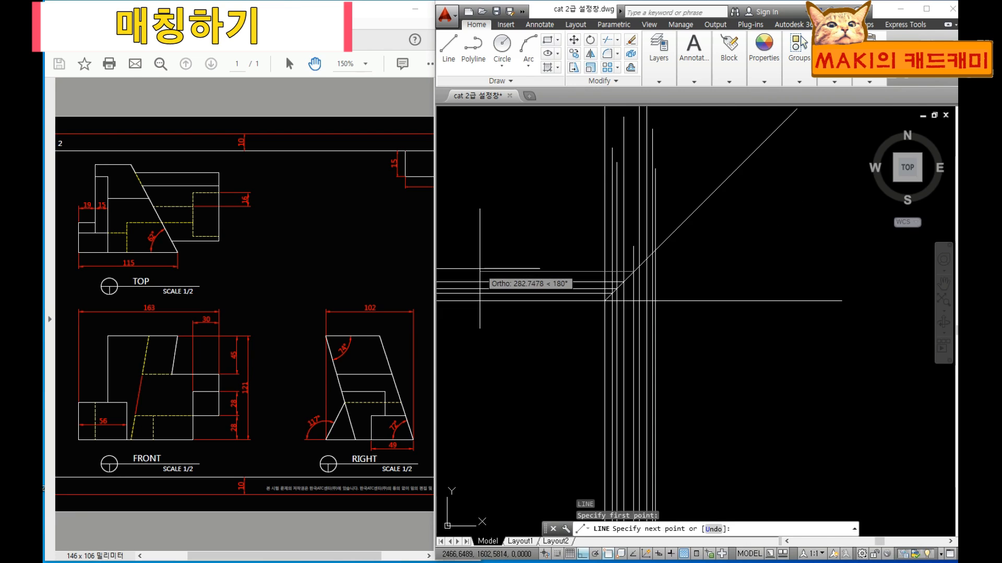
pyautogui.moveTo(479, 268); pyautogui.dragTo(878, 262, button='middle')
pyautogui.click(527, 218)
pyautogui.press('Return')
# Draw a horizontal projection line from the 45° line's crossing with the sixth vertical across the top view.
pyautogui.moveTo(834, 287); pyautogui.dragTo(572, 313, button='middle')
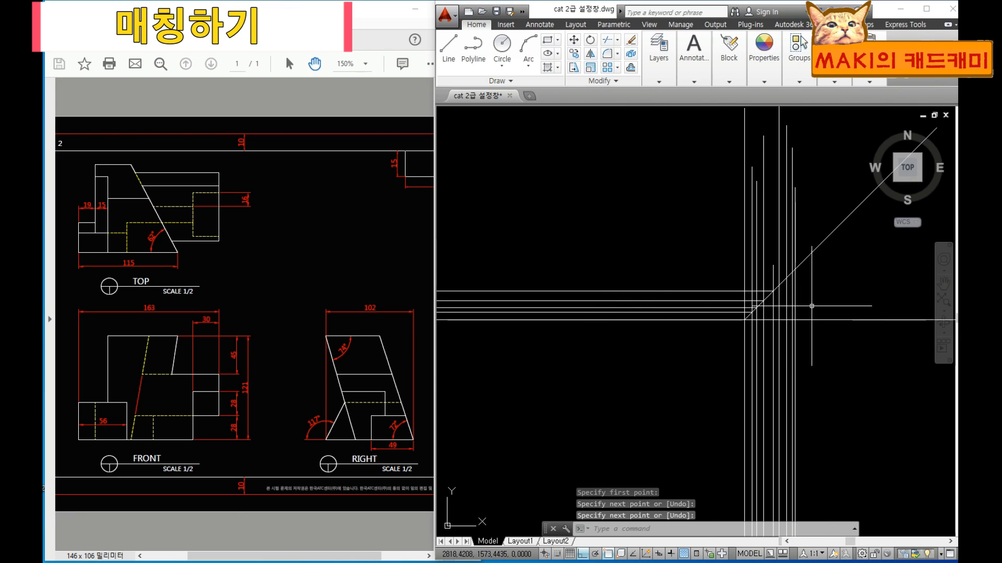
pyautogui.scroll(4, 790, 297)
pyautogui.write('l')
pyautogui.press('Return')
pyautogui.scroll(-4, 584, 300)
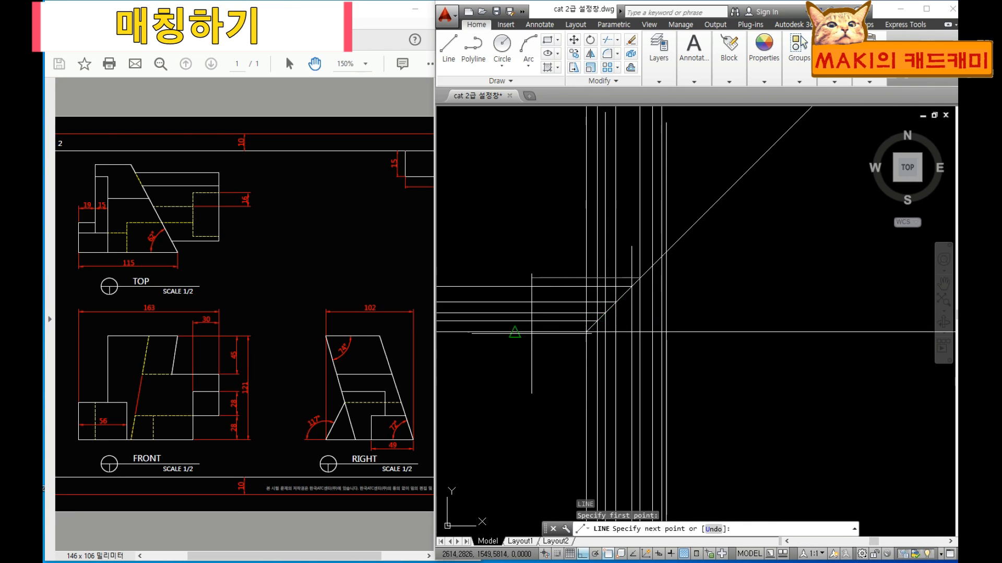
pyautogui.moveTo(443, 336); pyautogui.dragTo(956, 326, button='middle')
pyautogui.moveTo(533, 381); pyautogui.dragTo(661, 360, button='middle')
pyautogui.click(552, 378)
pyautogui.press('Return')
# Draw a horizontal projection line from the 45° line's crossing with the seventh vertical across the top view.
pyautogui.moveTo(900, 367); pyautogui.dragTo(641, 369, button='middle')
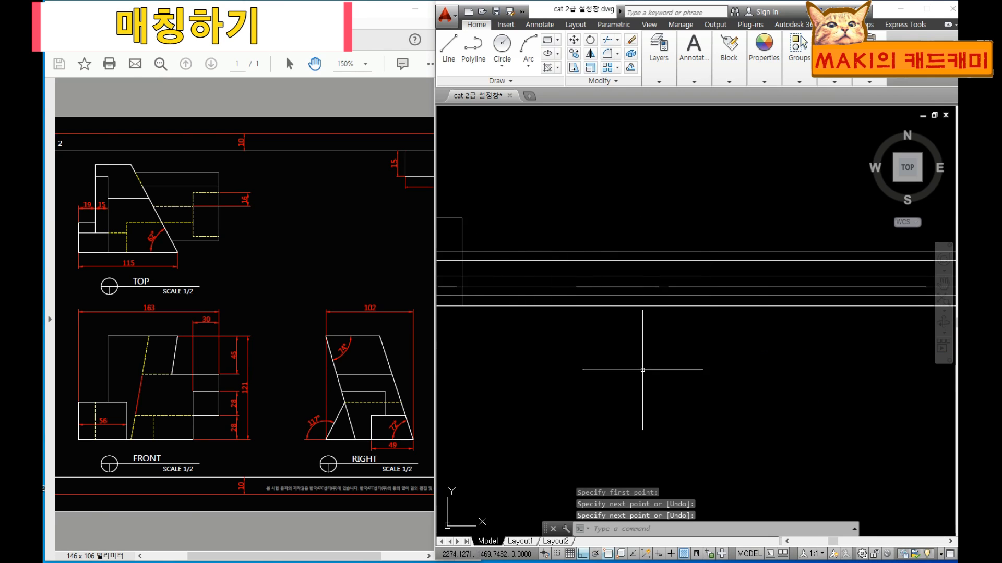
pyautogui.moveTo(897, 269); pyautogui.dragTo(630, 284, button='middle')
pyautogui.scroll(4, 800, 256)
pyautogui.write('l')
pyautogui.press('Return')
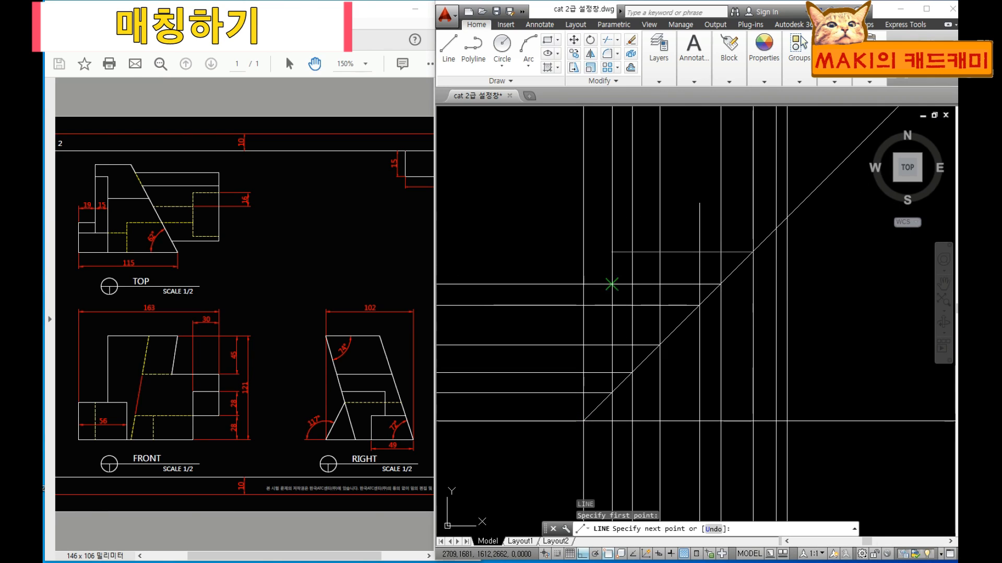
pyautogui.scroll(-4, 611, 284)
pyautogui.moveTo(558, 320); pyautogui.dragTo(948, 308, button='middle')
pyautogui.moveTo(479, 359); pyautogui.dragTo(709, 334, button='middle')
pyautogui.click(546, 358)
pyautogui.press('Return')
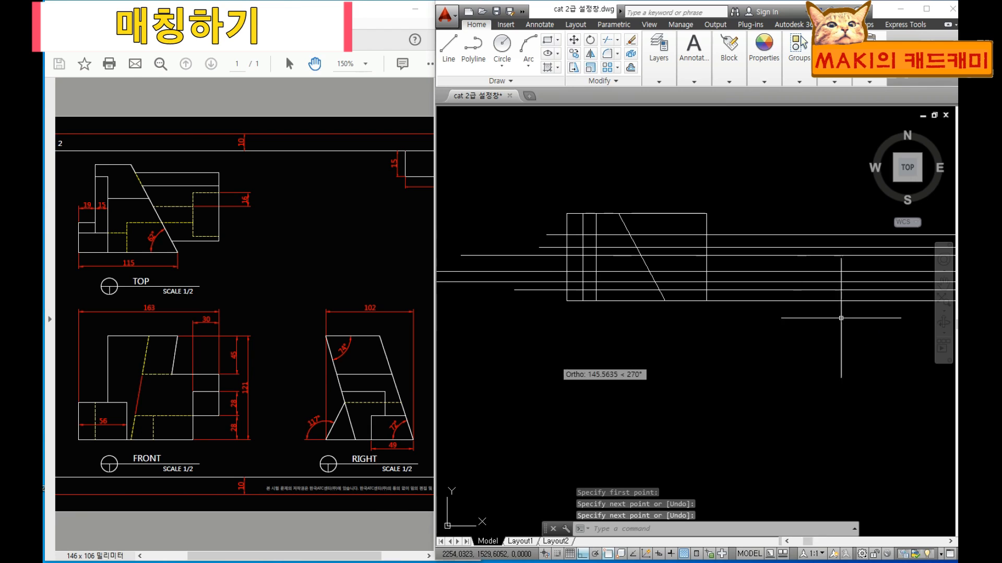
# Draw a horizontal projection line from the 45° line's crossing with the eighth vertical across the top view.
pyautogui.moveTo(845, 318); pyautogui.dragTo(574, 338, button='middle')
pyautogui.moveTo(904, 272); pyautogui.dragTo(591, 284, button='middle')
pyautogui.scroll(4, 740, 251)
pyautogui.write('l')
pyautogui.press('Return')
pyautogui.click(668, 271)
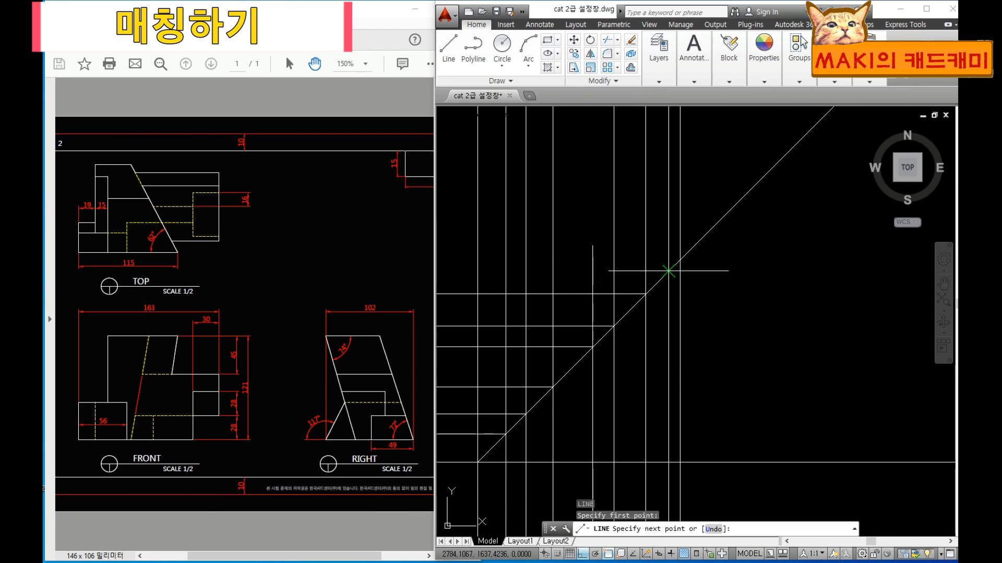
pyautogui.scroll(-4, 626, 308)
pyautogui.moveTo(574, 340); pyautogui.dragTo(939, 313, button='middle')
pyautogui.moveTo(465, 359); pyautogui.dragTo(733, 244, button='middle')
pyautogui.click(555, 355)
pyautogui.press('Return')
# Draw a horizontal projection line from the 45° line's crossing with the ninth, outermost vertical across the top view.
pyautogui.scroll(3, 744, 264)
pyautogui.write('l')
pyautogui.press('Return')
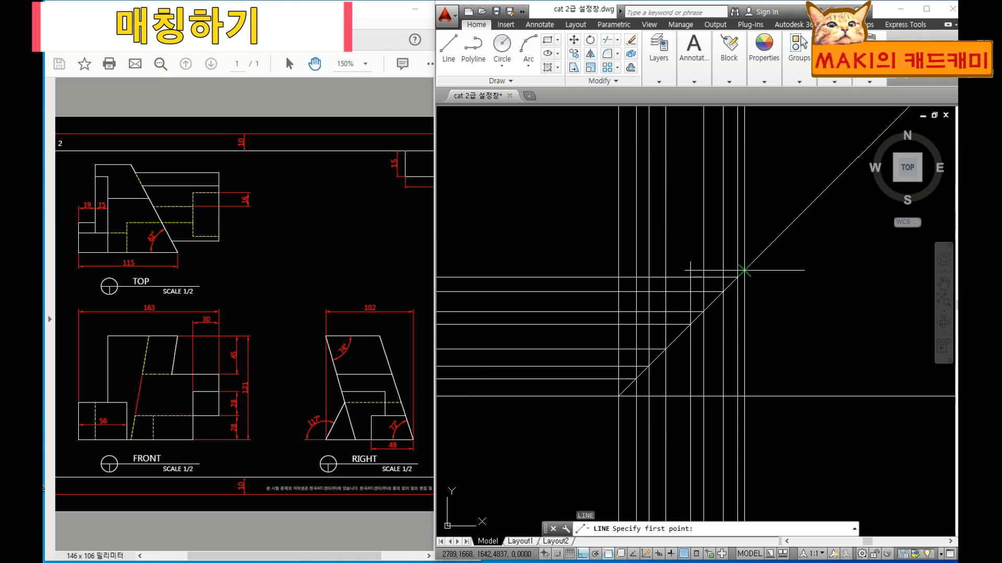
pyautogui.click(744, 270)
pyautogui.scroll(-4, 649, 329)
pyautogui.moveTo(568, 342); pyautogui.dragTo(856, 313, button='middle')
pyautogui.moveTo(577, 370); pyautogui.dragTo(713, 340, button='middle')
pyautogui.click(544, 359)
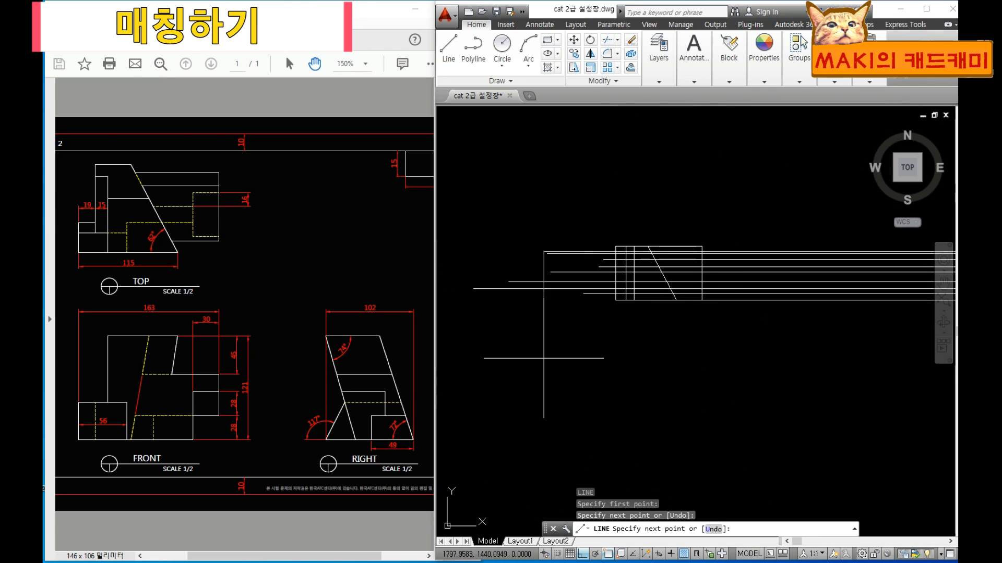
pyautogui.press('Return')
pyautogui.press('Escape')
pyautogui.press('Escape')
# Trim the top view's bottom edge between the slanted line and right edge, and the right edge below the lowest projection line.
pyautogui.scroll(2, 621, 295)
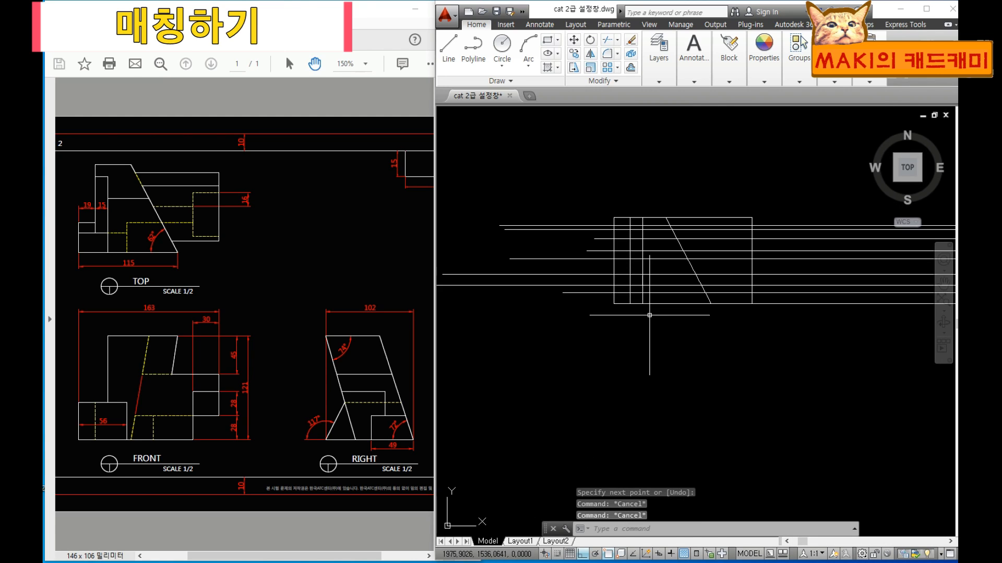
pyautogui.scroll(2, 641, 302)
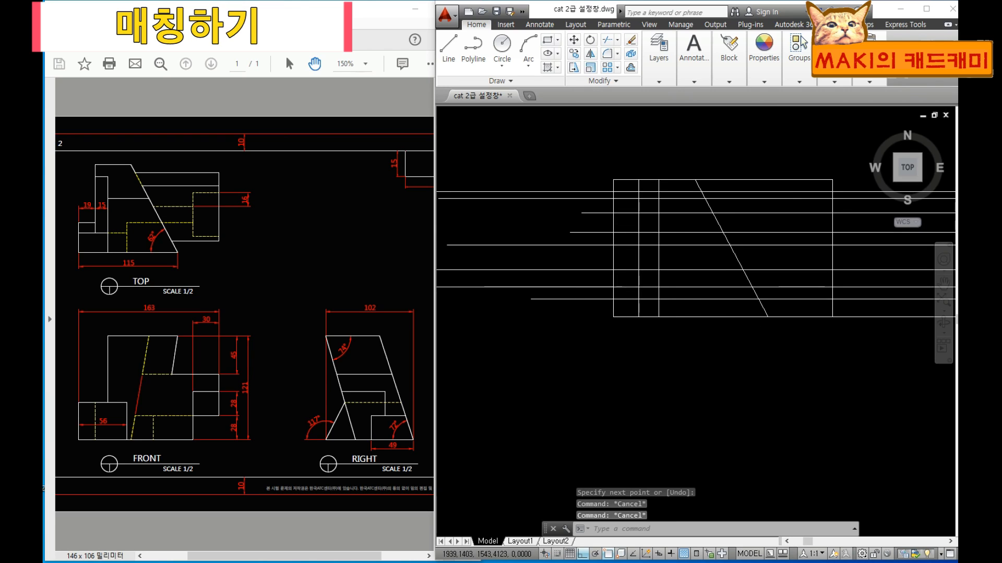
pyautogui.scroll(2, 632, 322)
pyautogui.scroll(-4, 713, 314)
pyautogui.moveTo(768, 308); pyautogui.dragTo(645, 317, button='middle')
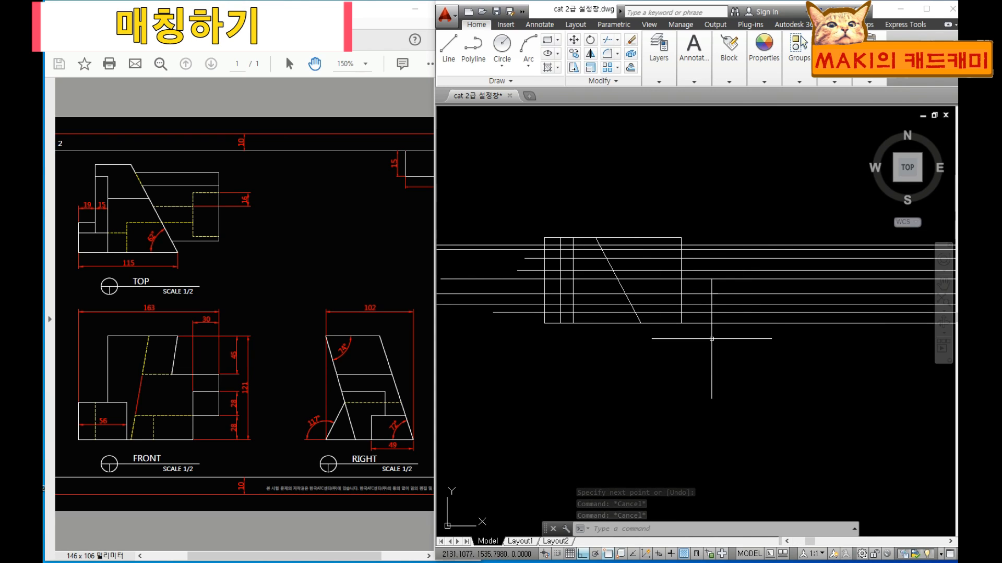
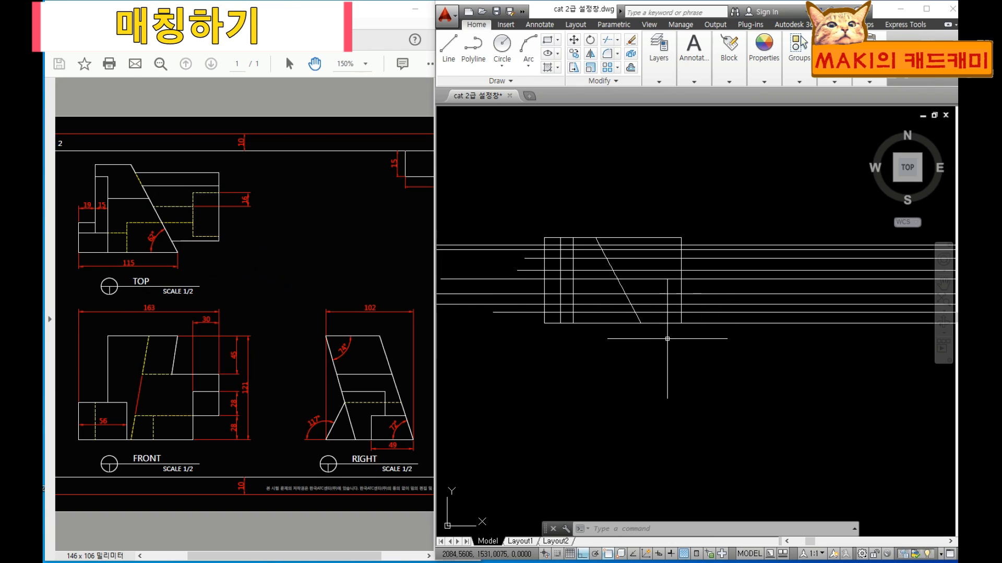
pyautogui.scroll(4, 658, 329)
pyautogui.write('tr')
pyautogui.press('space')
pyautogui.click(708, 352)
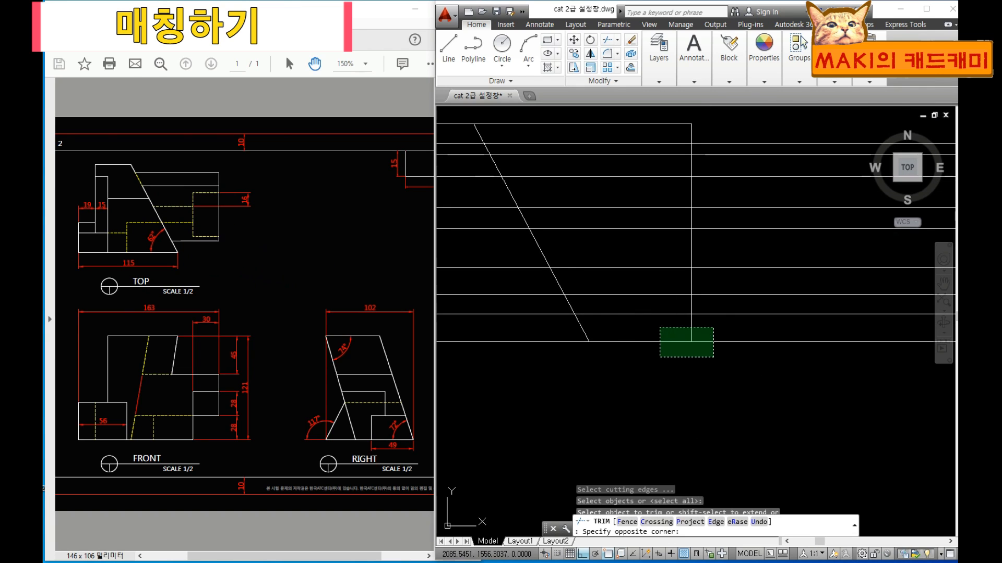
pyautogui.click(634, 329)
pyautogui.moveTo(636, 397); pyautogui.dragTo(731, 426, button='middle')
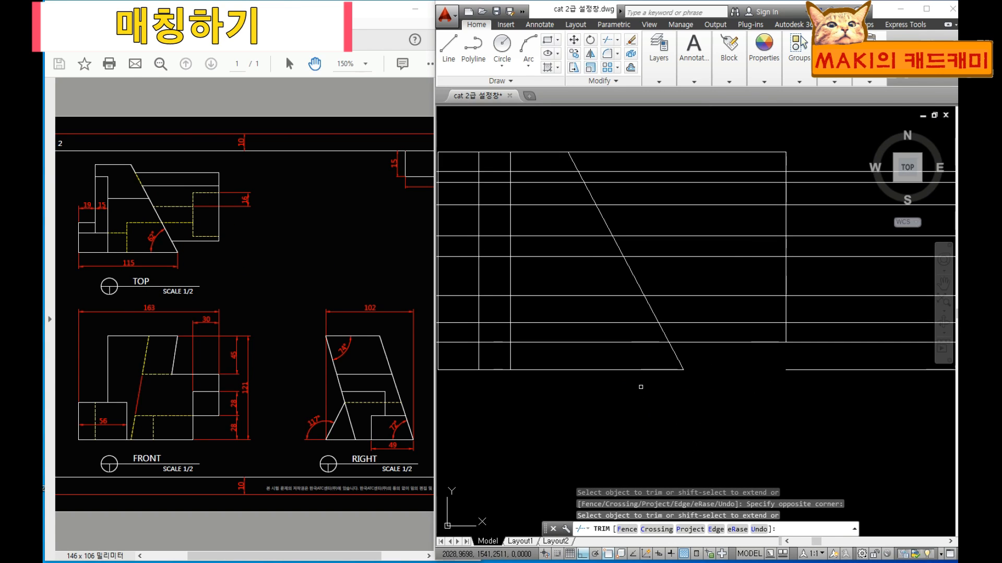
pyautogui.click(676, 354)
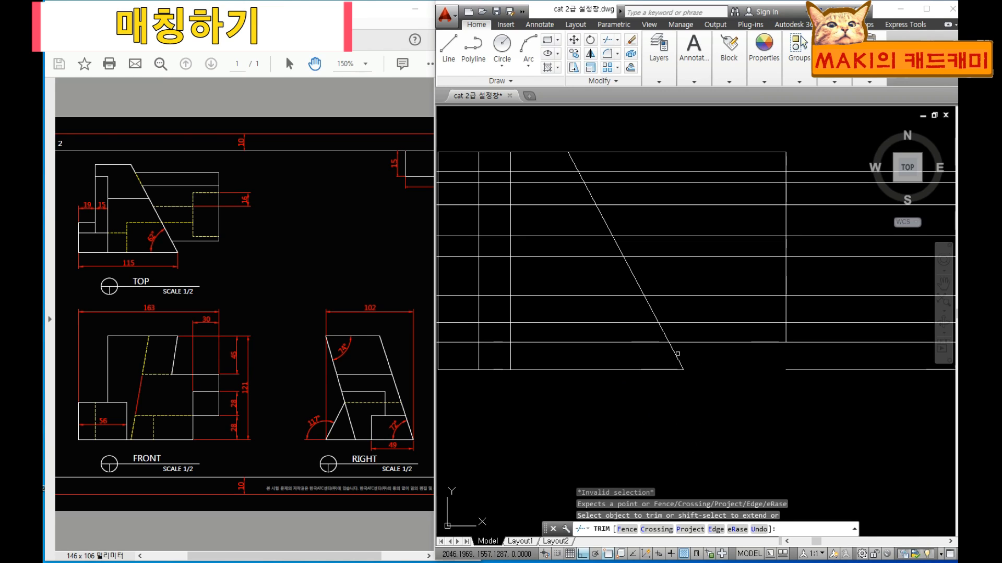
pyautogui.moveTo(709, 359); pyautogui.dragTo(614, 332, button='middle')
pyautogui.press('Escape')
pyautogui.press('Escape')
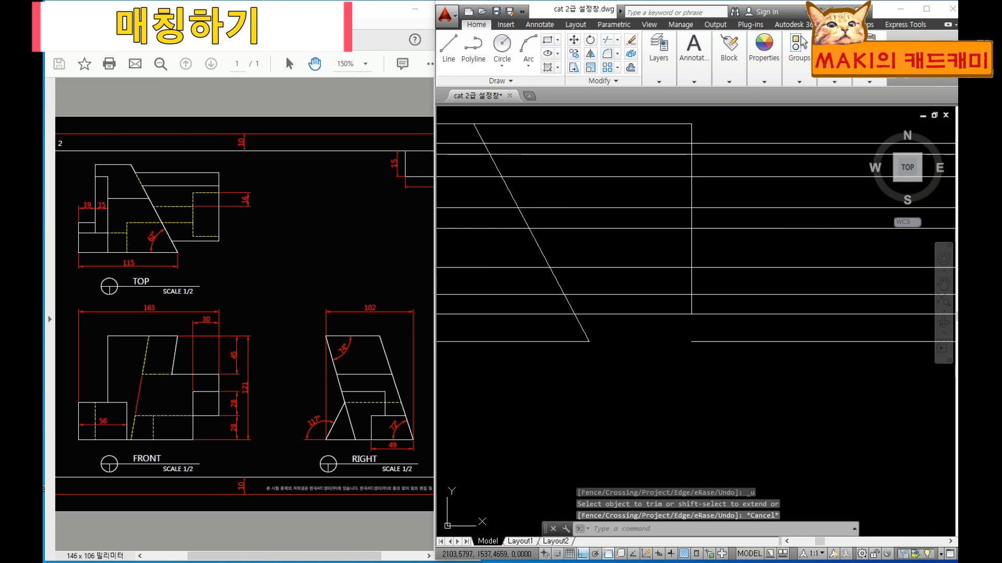
# Trim the lowest projection line in the top view back to the slanted line, removing its left part.
pyautogui.write('tr')
pyautogui.press('Return')
pyautogui.click(549, 264)
pyautogui.press('Return')
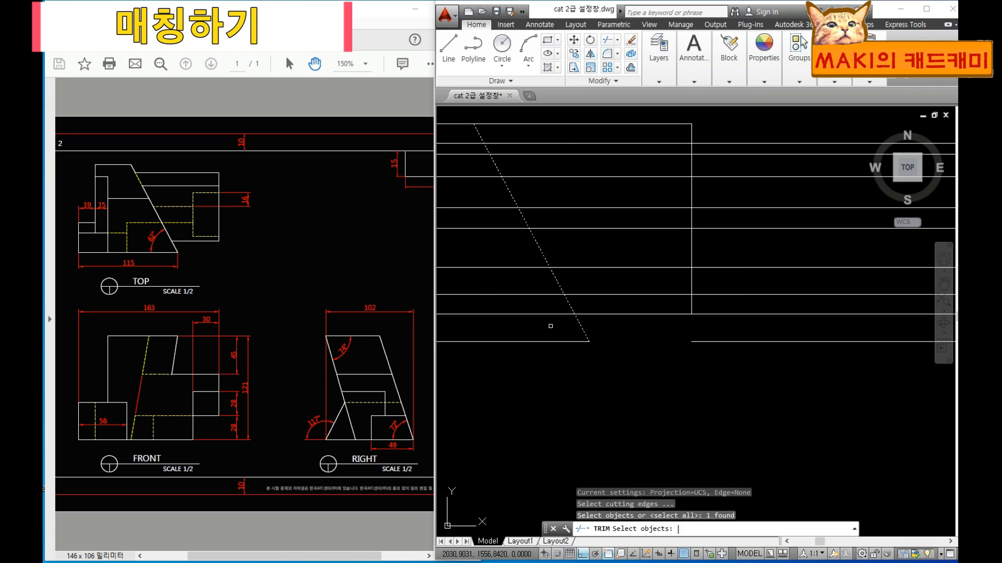
pyautogui.moveTo(551, 332); pyautogui.dragTo(657, 377, button='middle')
pyautogui.click(615, 368)
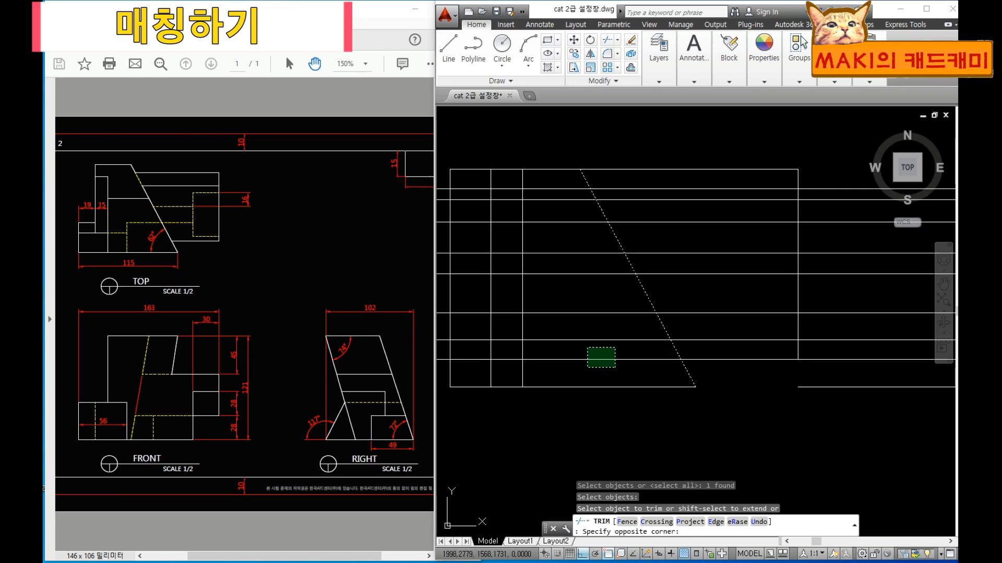
pyautogui.press('Escape')
pyautogui.moveTo(718, 400); pyautogui.dragTo(565, 398, button='middle')
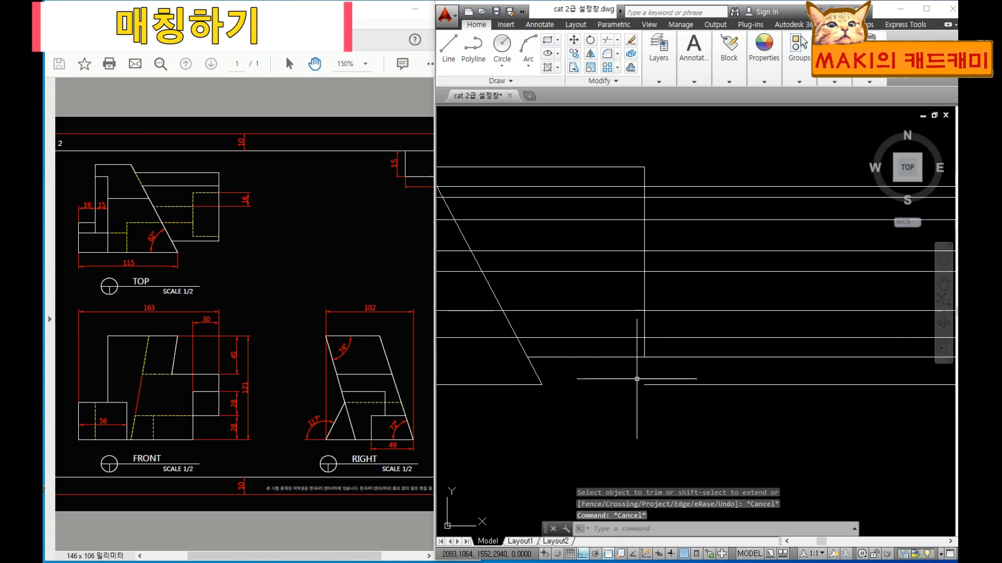
# Trim the lowest projection line at the top view's right edge, removing the part outside the view.
pyautogui.press('Return')
pyautogui.click(645, 351)
pyautogui.press('Return')
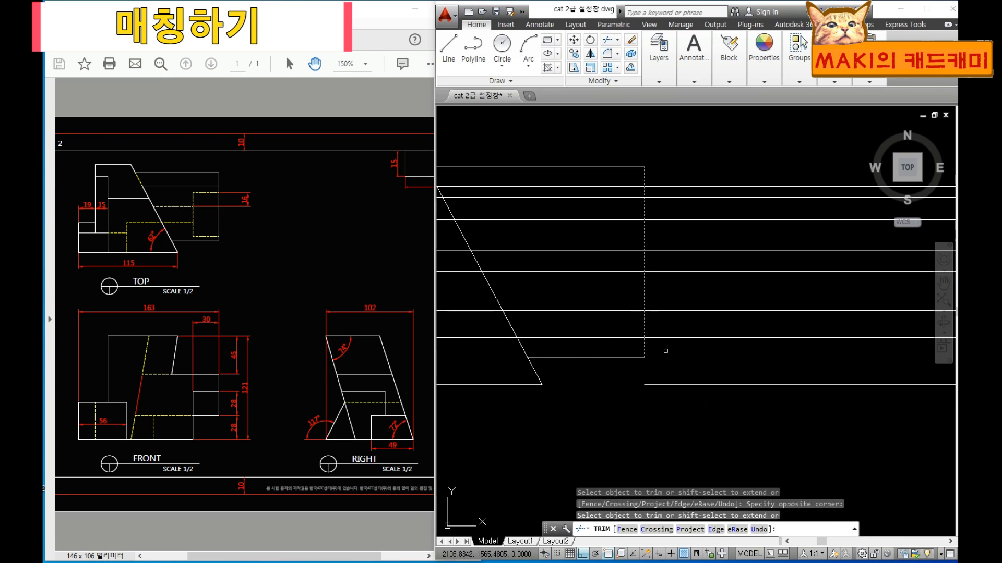
pyautogui.press('Escape')
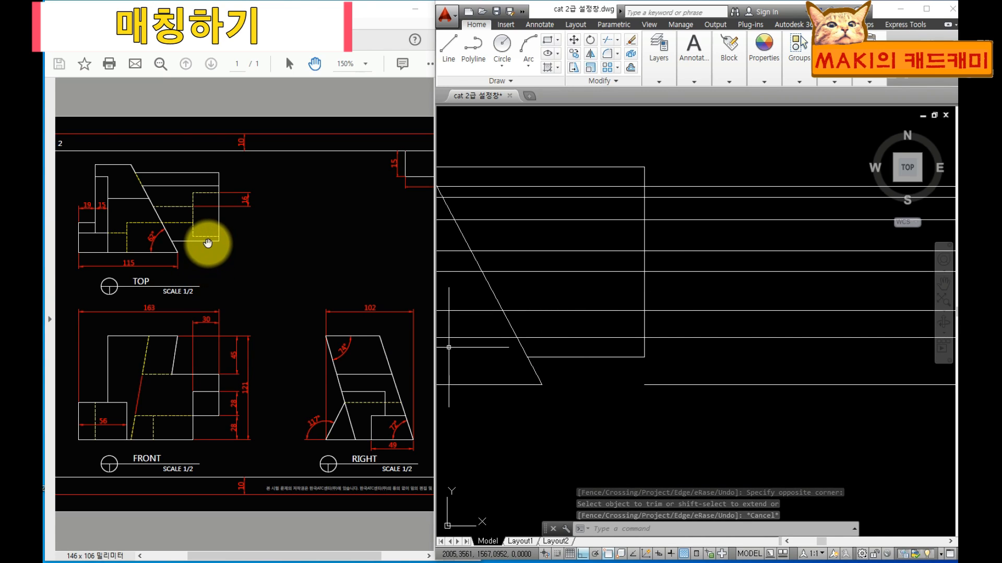
# Trim the second-lowest projection line on both sides, keeping only the segment between the slanted line and the top view's right edge.
pyautogui.write('tr')
pyautogui.press('Return')
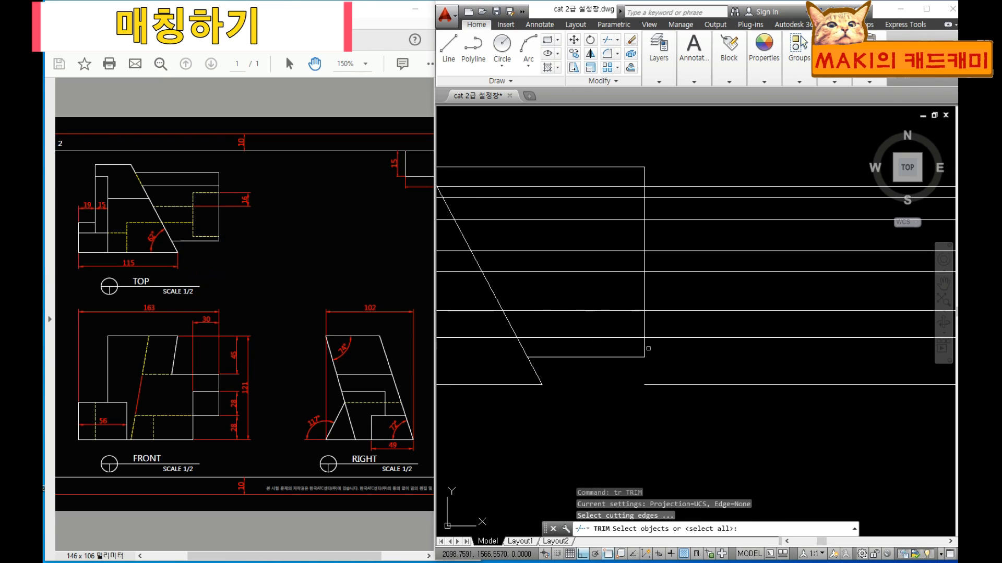
pyautogui.click(525, 352)
pyautogui.press('space')
pyautogui.click(499, 347)
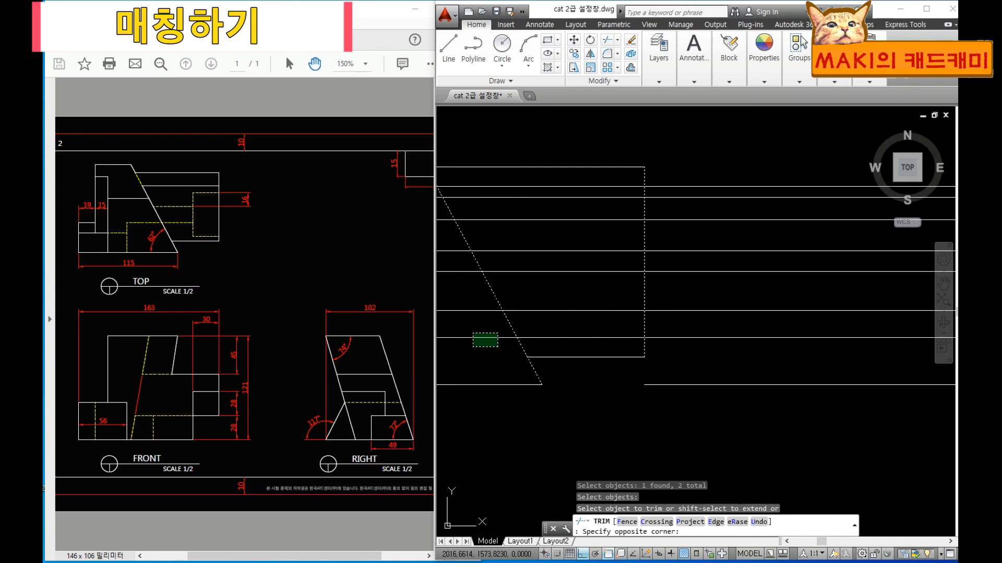
pyautogui.click(474, 333)
pyautogui.click(678, 338)
pyautogui.press('Escape')
pyautogui.press('Escape')
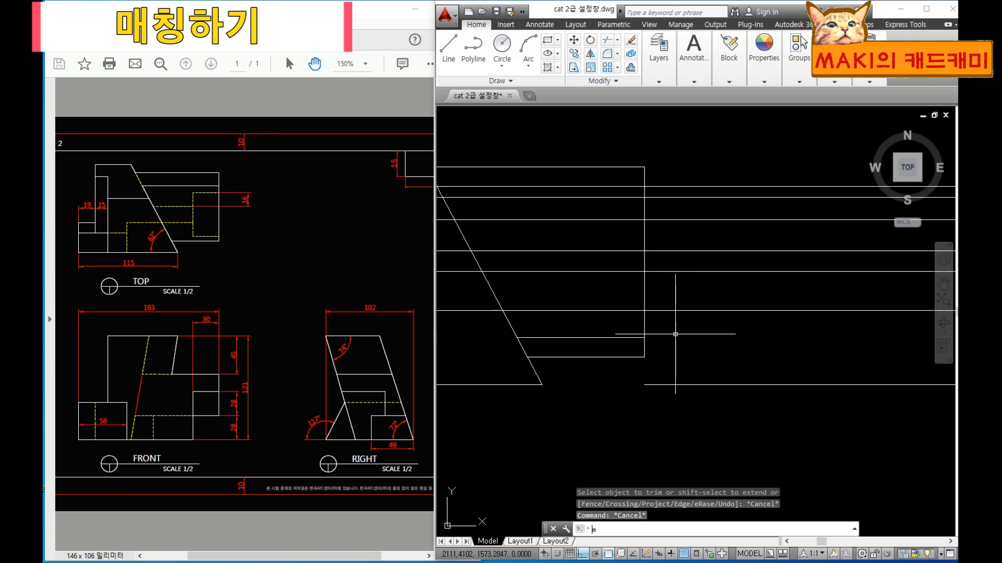
# Match the front view's hidden-line properties onto the short segment just above the bottom edge of the top view's right block.
pyautogui.write('match')
pyautogui.press('Return')
pyautogui.scroll(-5, 662, 313)
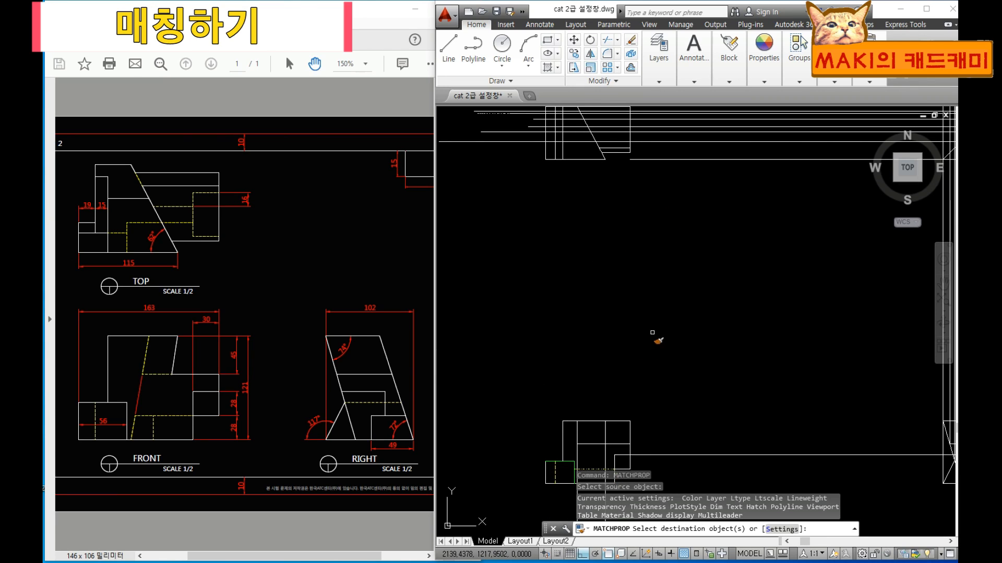
pyautogui.scroll(4, 647, 323)
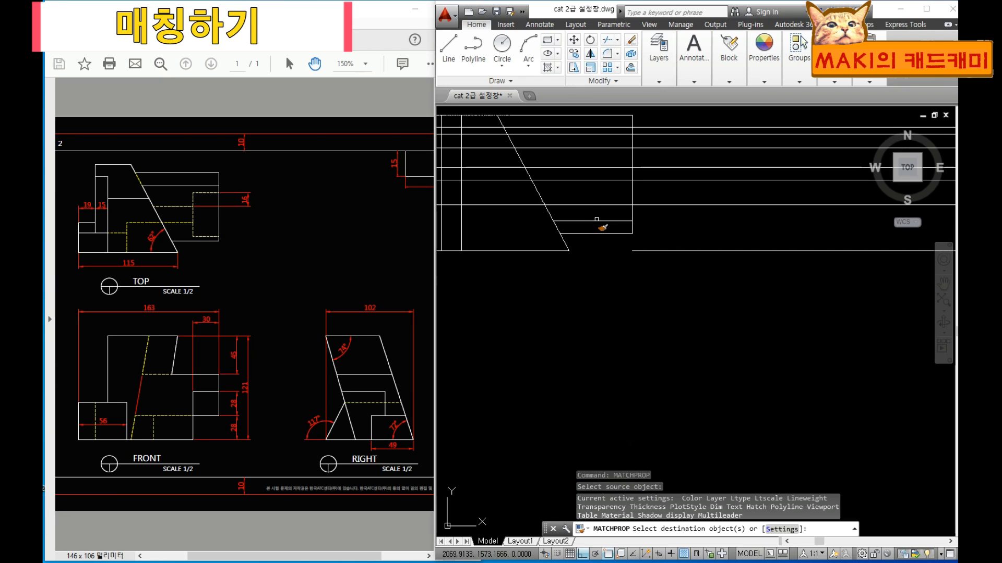
pyautogui.click(596, 222)
pyautogui.moveTo(615, 286); pyautogui.dragTo(620, 358, button='middle')
pyautogui.press('Escape')
pyautogui.press('Escape')
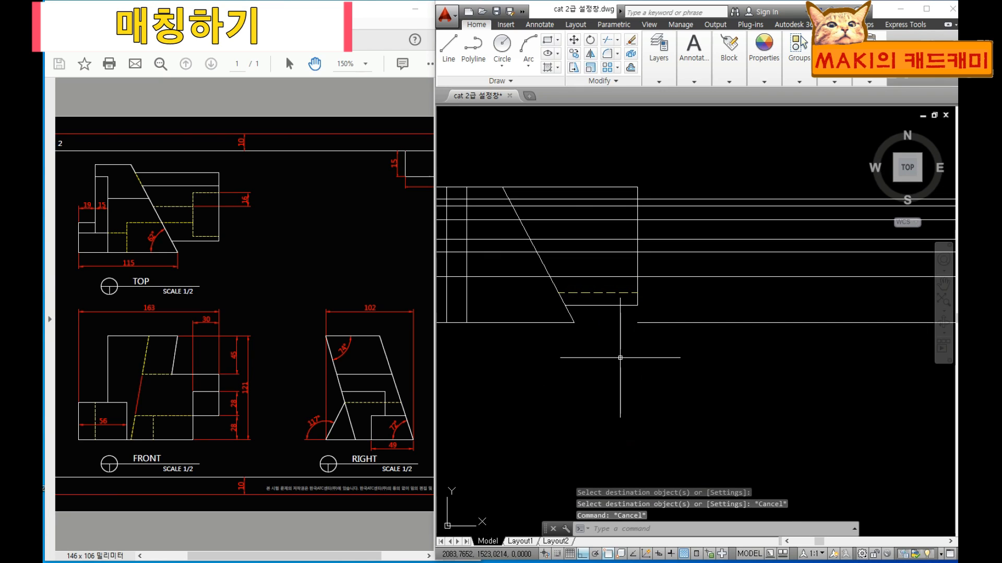
# Trim the lowest remaining full-length projection line at the top view's left edge, removing the part outside the view.
pyautogui.moveTo(500, 305); pyautogui.dragTo(648, 313, button='middle')
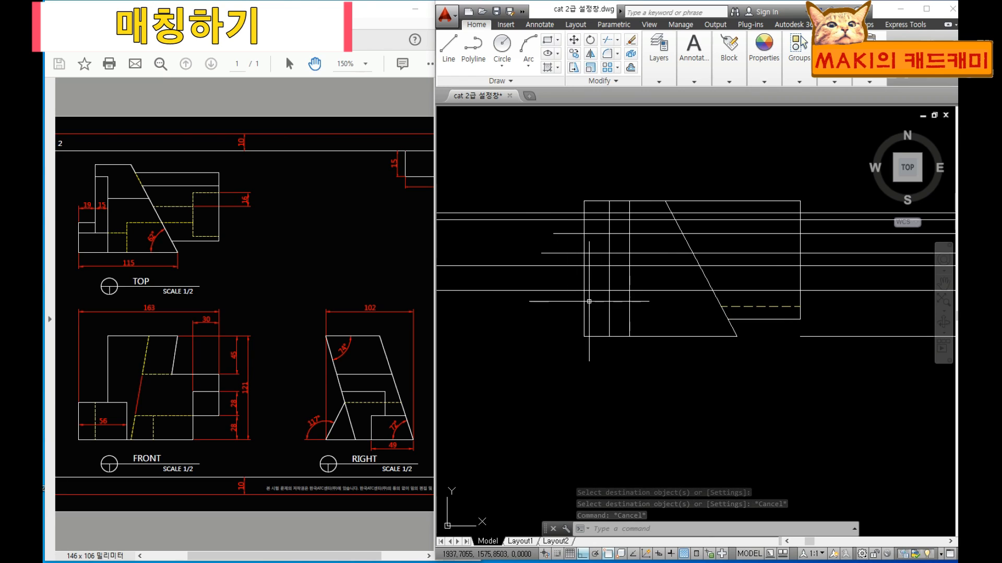
pyautogui.moveTo(645, 325); pyautogui.dragTo(628, 337, button='middle')
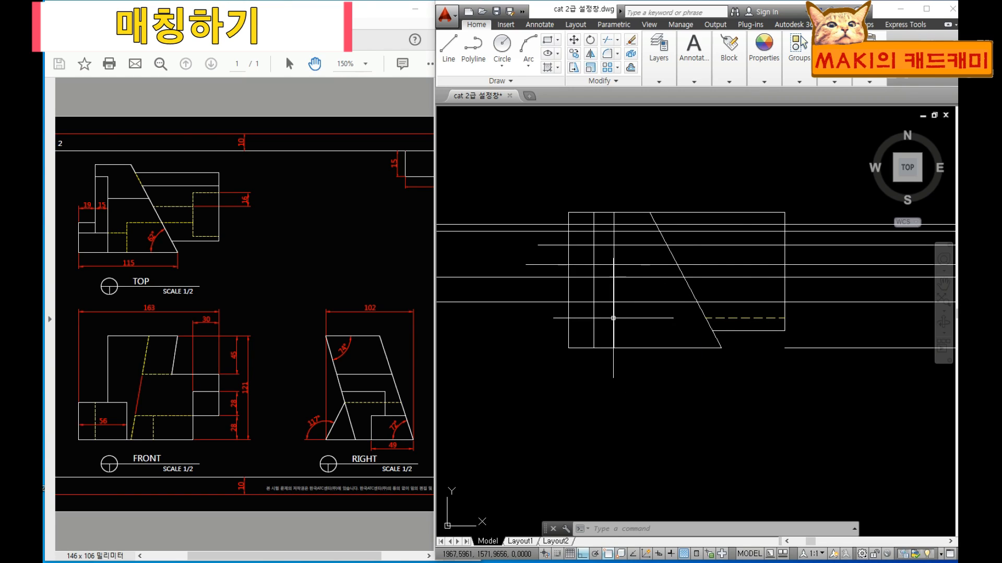
pyautogui.write('tr')
pyautogui.press('Return')
pyautogui.click(594, 314)
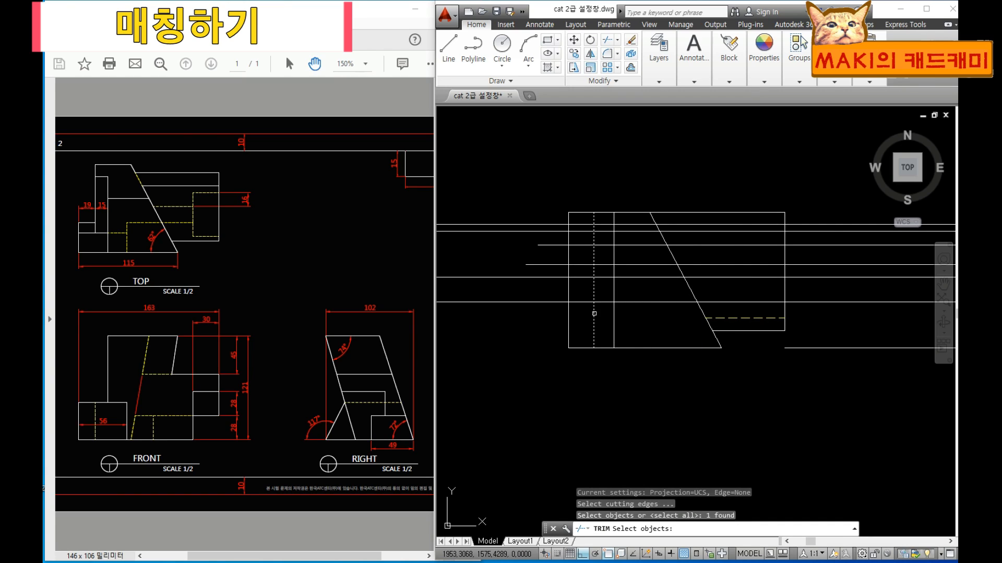
pyautogui.press('Return')
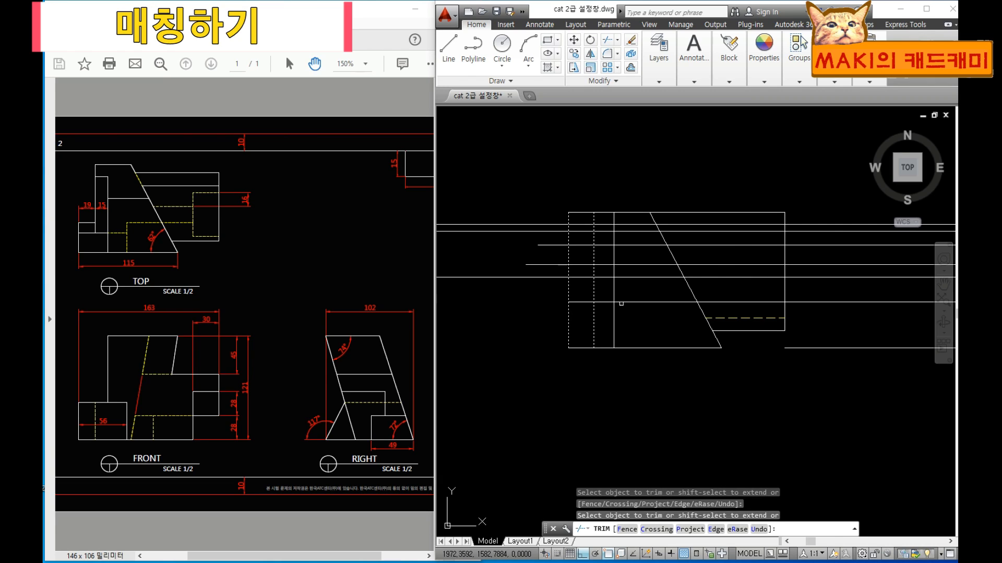
pyautogui.click(625, 301)
pyautogui.click(625, 301)
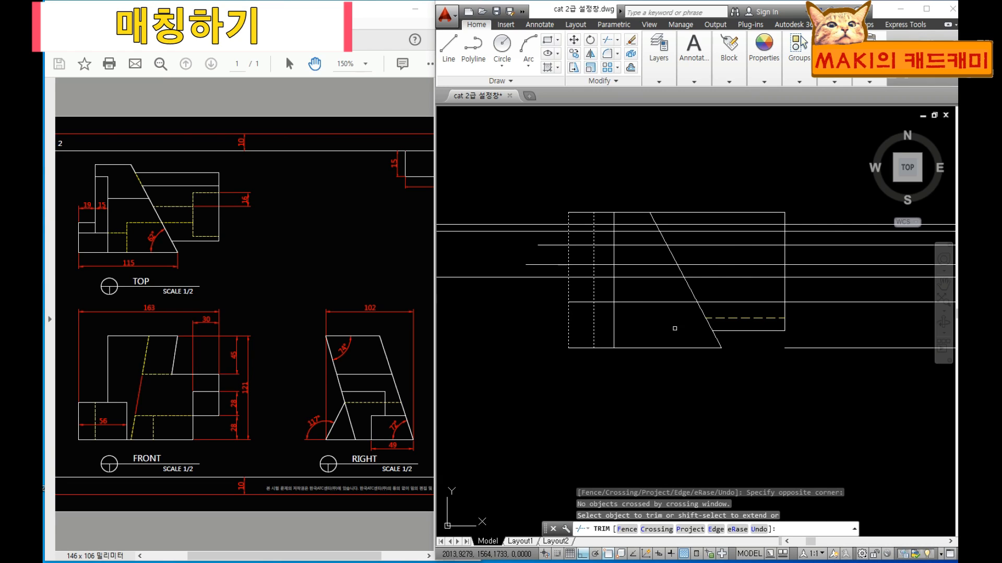
pyautogui.press('Escape')
# Draw a vertical projection line from where the horizontal line crosses the right view's slanted left edge up past the 45° line.
pyautogui.scroll(-4, 698, 384)
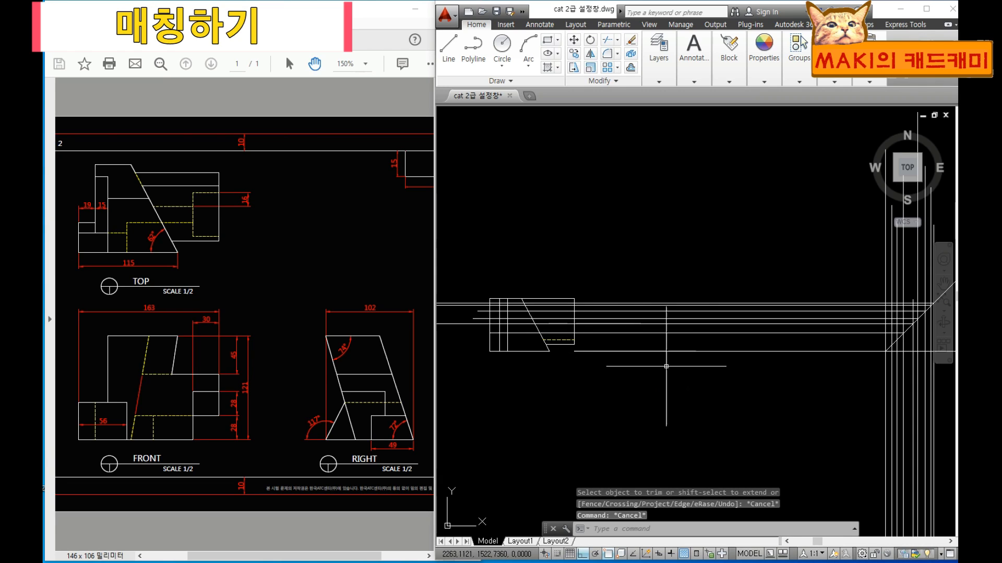
pyautogui.moveTo(705, 395); pyautogui.dragTo(684, 302, button='middle')
pyautogui.scroll(2, 774, 421)
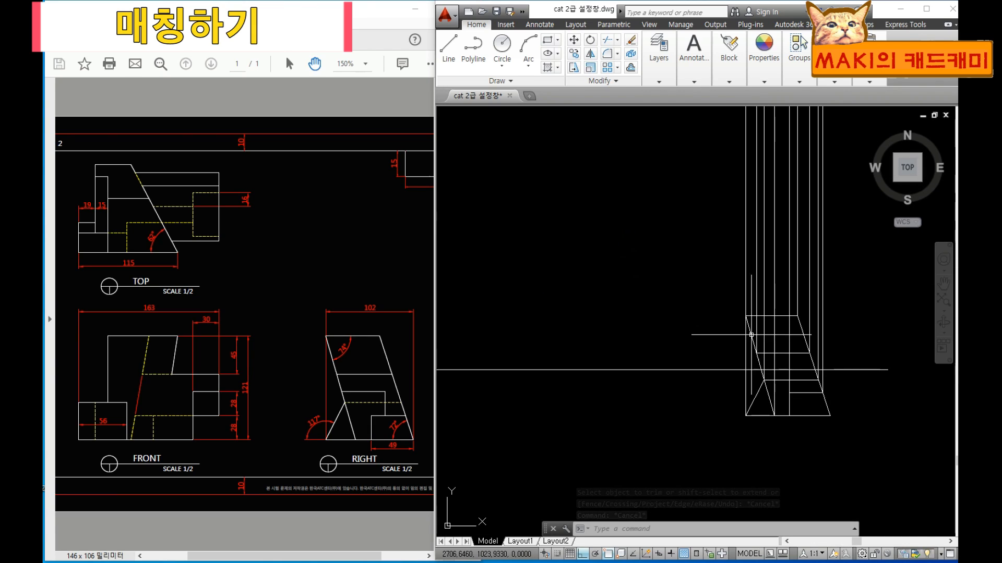
pyautogui.scroll(3, 759, 323)
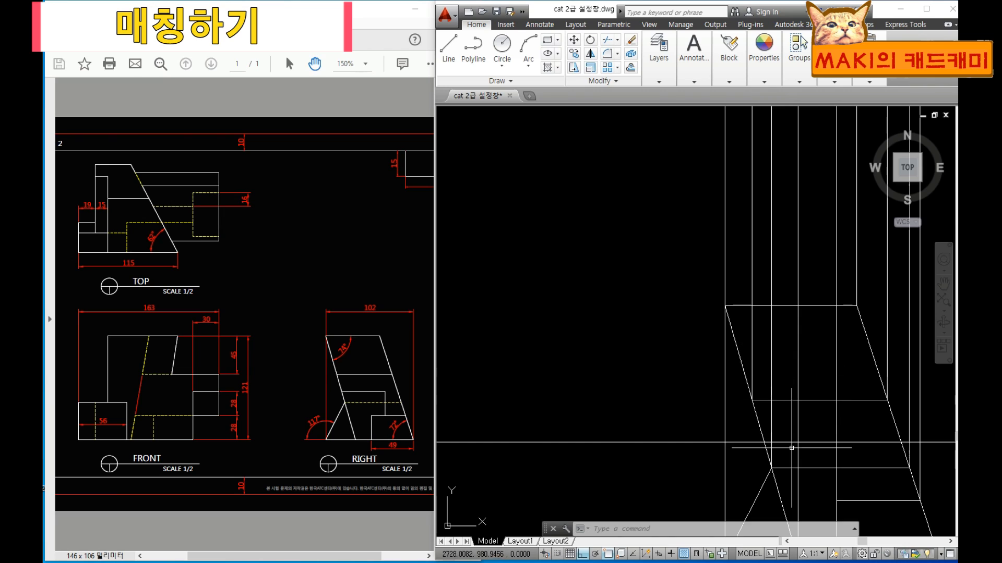
pyautogui.write('l')
pyautogui.press('space')
pyautogui.click(764, 442)
pyautogui.scroll(-6, 714, 309)
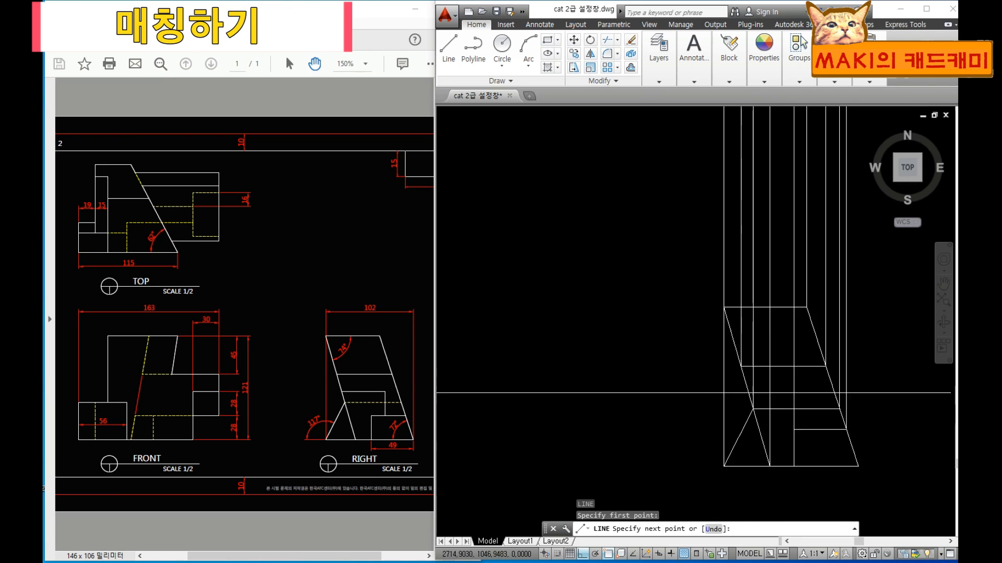
pyautogui.moveTo(705, 310); pyautogui.dragTo(729, 556, button='middle')
pyautogui.click(653, 205)
pyautogui.press('space')
pyautogui.scroll(3, 761, 382)
# Draw a horizontal projection line from the new vertical's crossing with the 45° line to beyond the top view's left edge.
pyautogui.press('space')
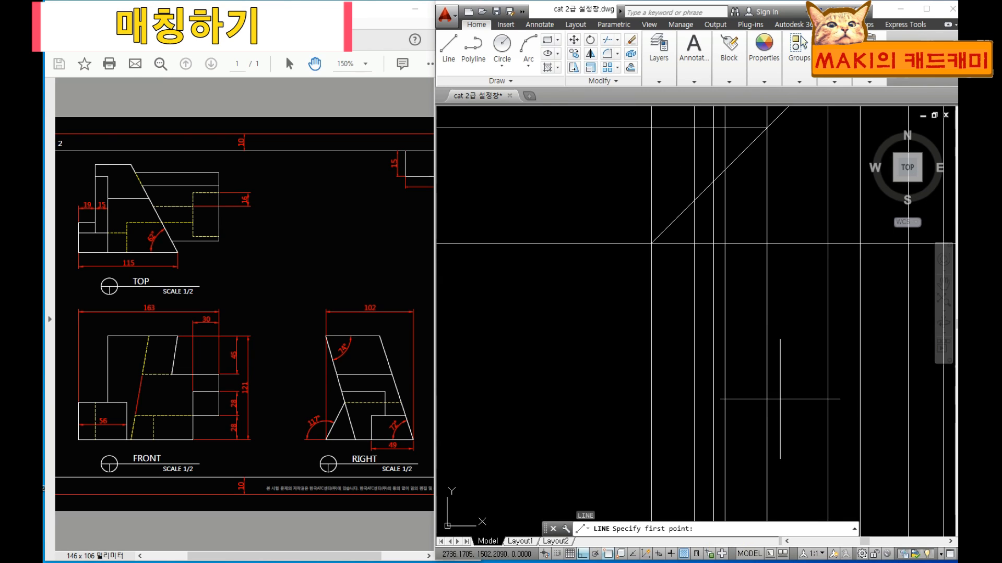
pyautogui.click(713, 182)
pyautogui.scroll(-5, 566, 286)
pyautogui.moveTo(505, 349)
pyautogui.mouseDown(button='middle')
pyautogui.moveTo(935, 348)
pyautogui.moveTo(550, 349)
pyautogui.moveTo(601, 346)
pyautogui.mouseUp(button='middle')
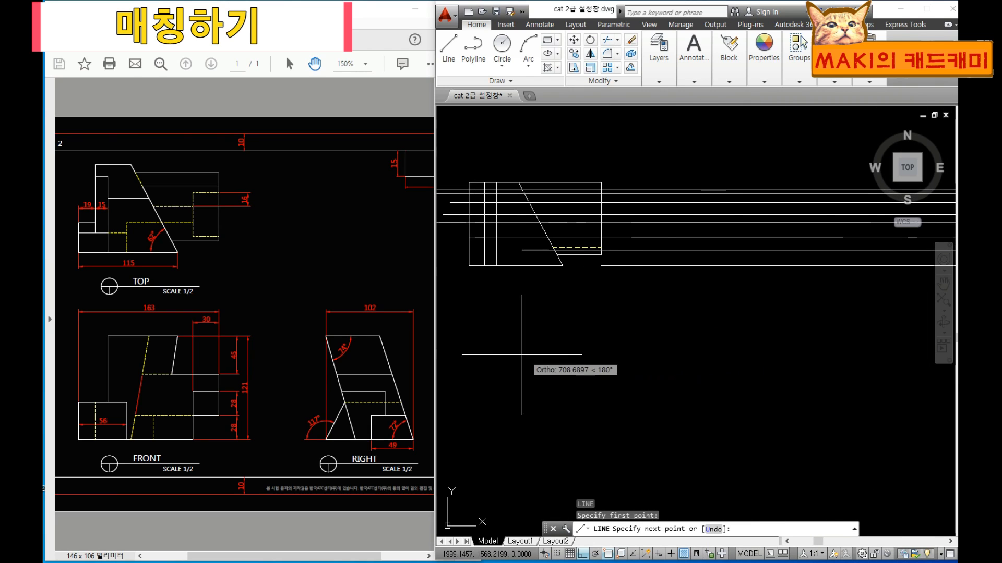
pyautogui.click(455, 371)
pyautogui.press('space')
pyautogui.press('Escape')
pyautogui.press('Escape')
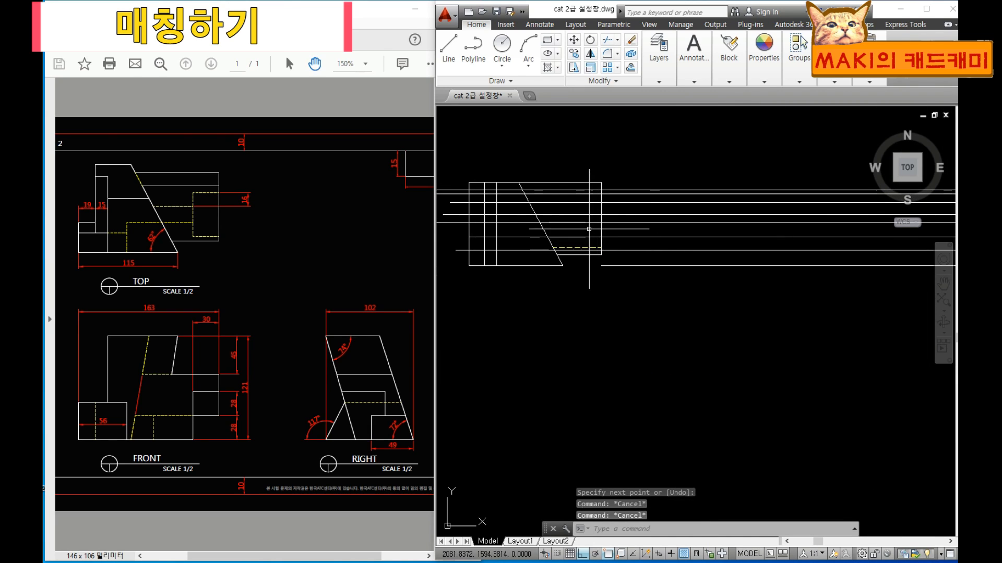
# Match the hidden-line properties of the top view's dashed segment onto the new horizontal projection line.
pyautogui.scroll(2, 590, 224)
pyautogui.moveTo(601, 253); pyautogui.dragTo(625, 253, button='middle')
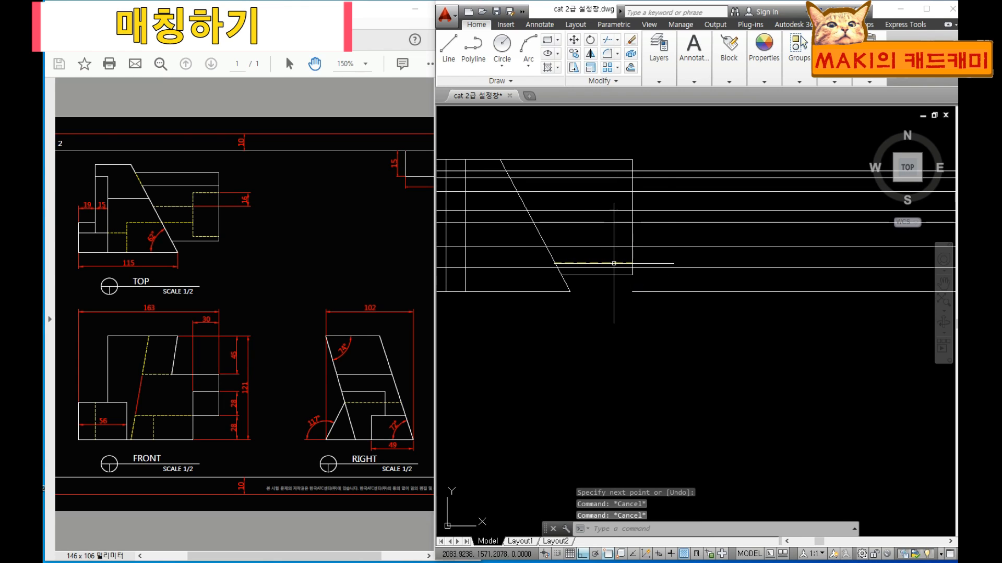
pyautogui.write('match')
pyautogui.press('Return')
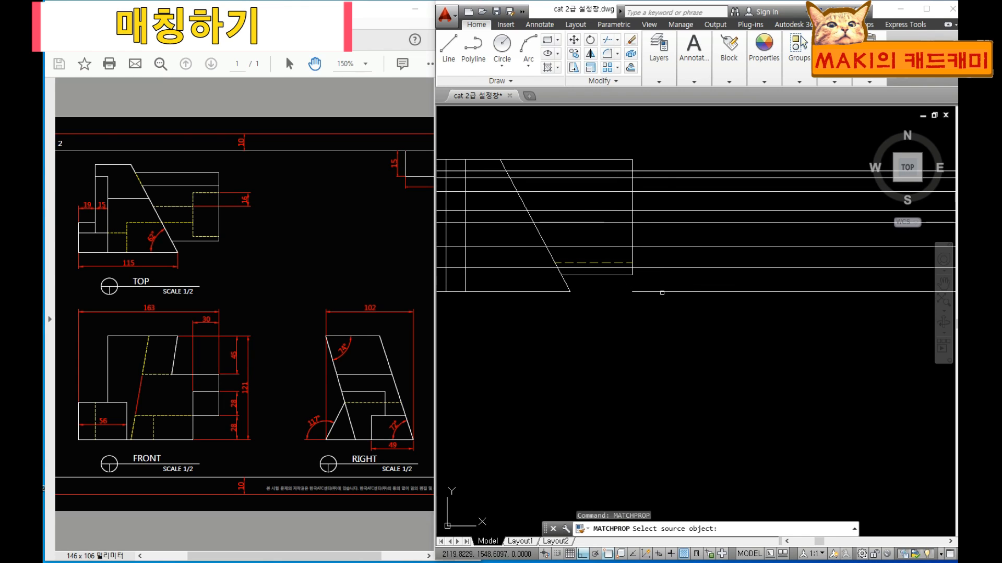
pyautogui.click(621, 263)
pyautogui.click(620, 268)
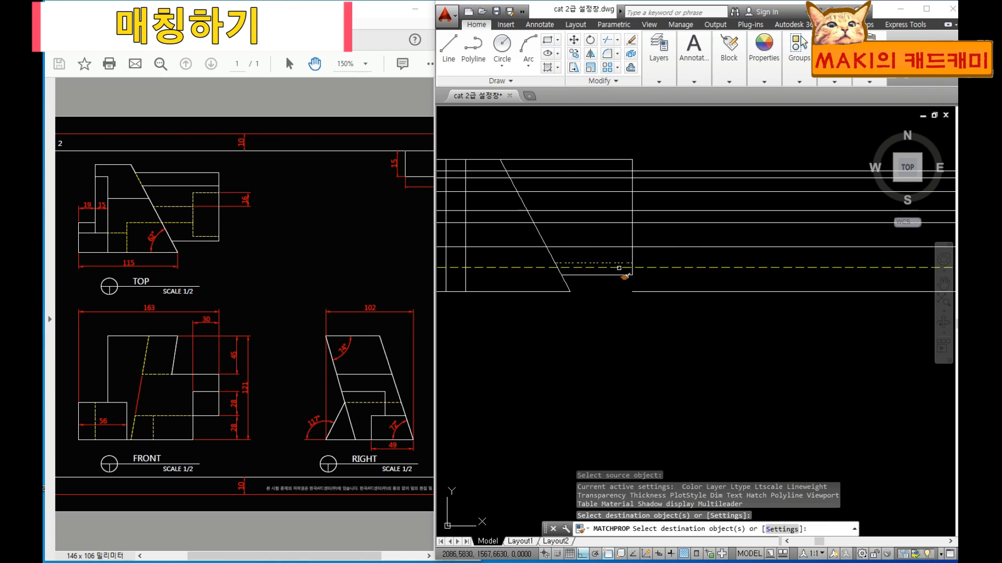
pyautogui.press('Return')
# Trim the new dashed projection line on both sides, keeping only the segment between the slanted line and the top view's right edge.
pyautogui.write('tr')
pyautogui.press('Return')
pyautogui.click(560, 273)
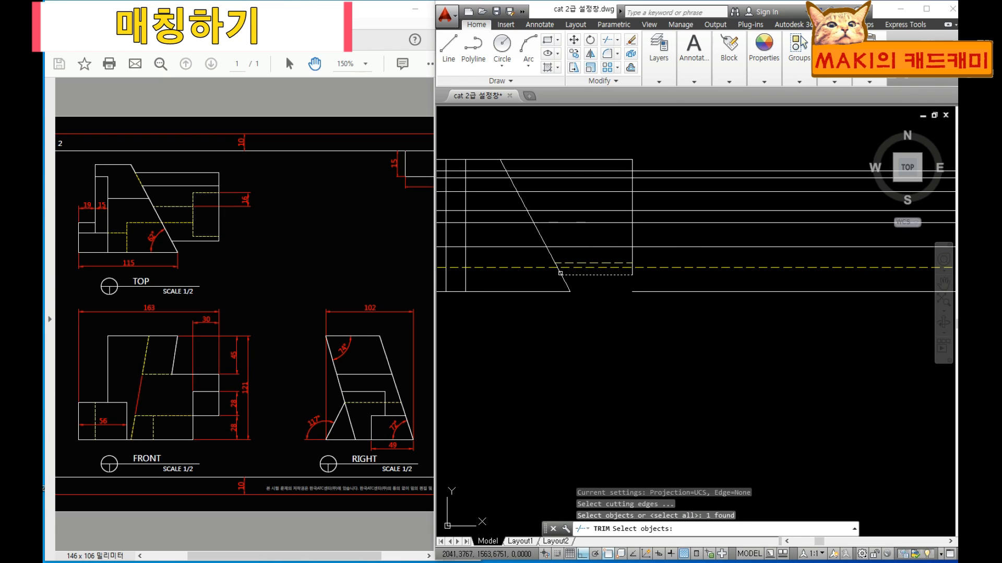
pyautogui.click(632, 272)
pyautogui.scroll(5, 616, 272)
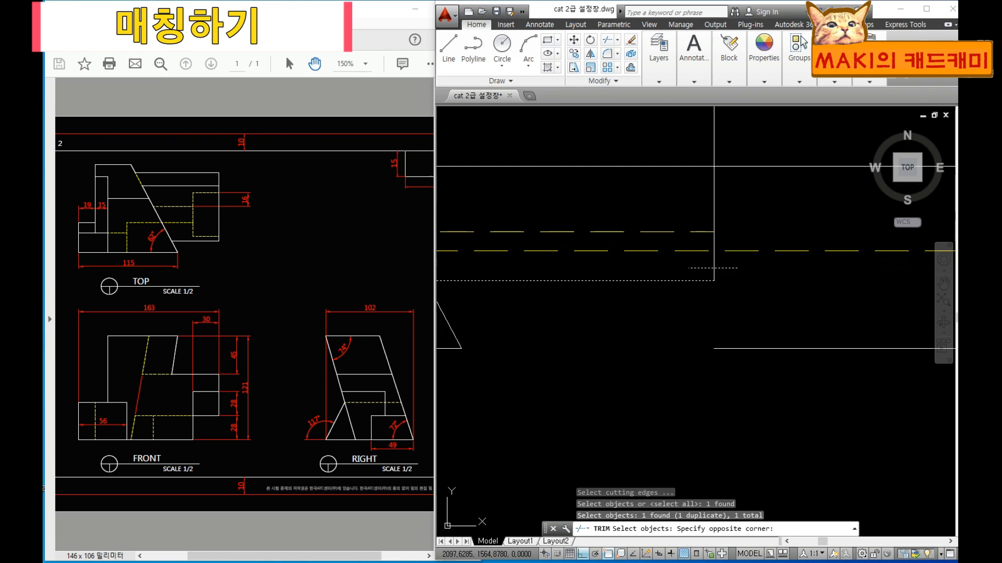
pyautogui.click(687, 268)
pyautogui.moveTo(485, 294); pyautogui.dragTo(721, 317, button='middle')
pyautogui.click(633, 292)
pyautogui.press('space')
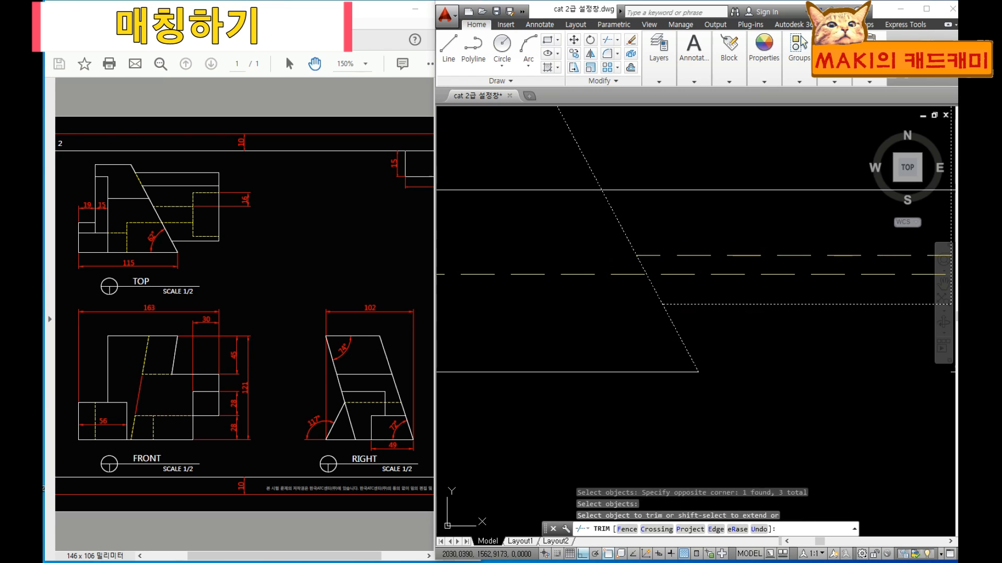
pyautogui.click(554, 260)
pyautogui.click(554, 261)
pyautogui.scroll(-5, 702, 306)
pyautogui.click(661, 298)
pyautogui.click(659, 302)
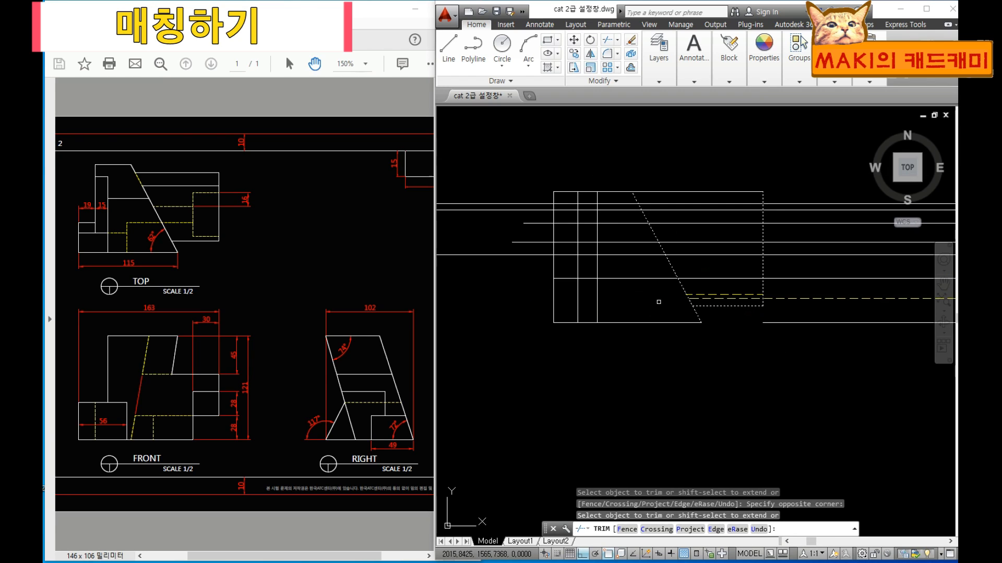
pyautogui.press('Escape')
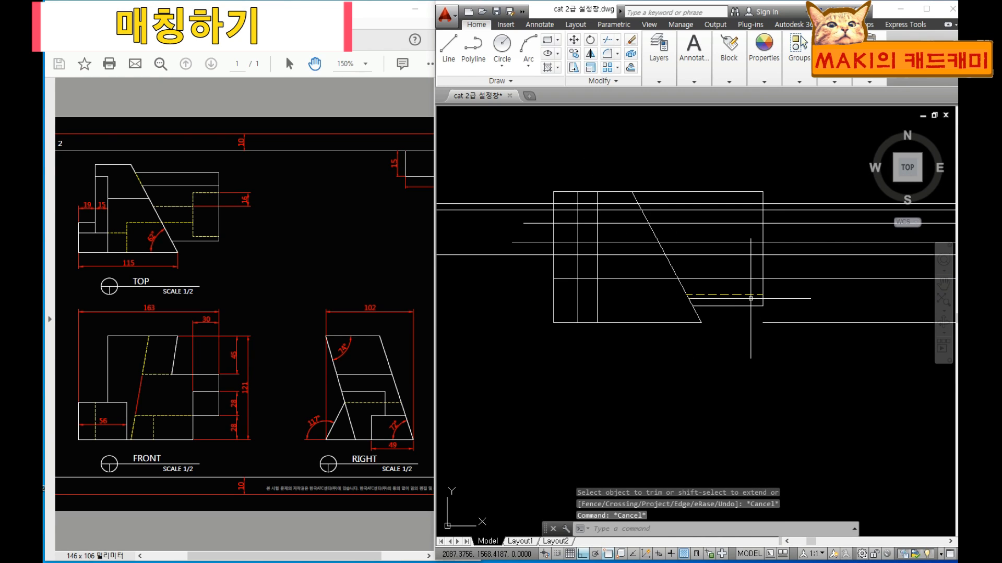
# Stretch the left end of the upper dashed line in the right block horizontally to beyond the top view's left edge.
pyautogui.click(737, 295)
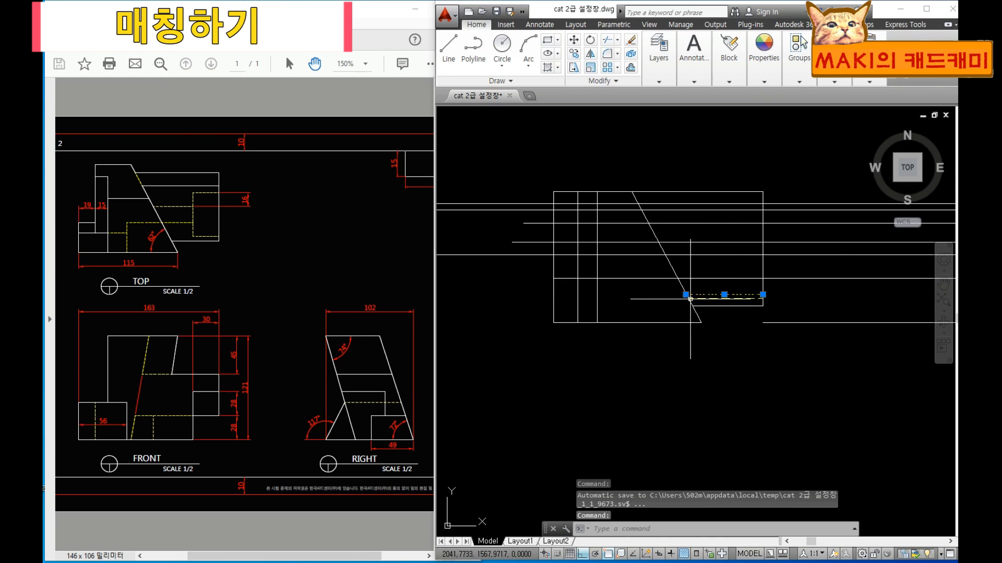
pyautogui.click(686, 295)
pyautogui.click(485, 301)
pyautogui.press('Escape')
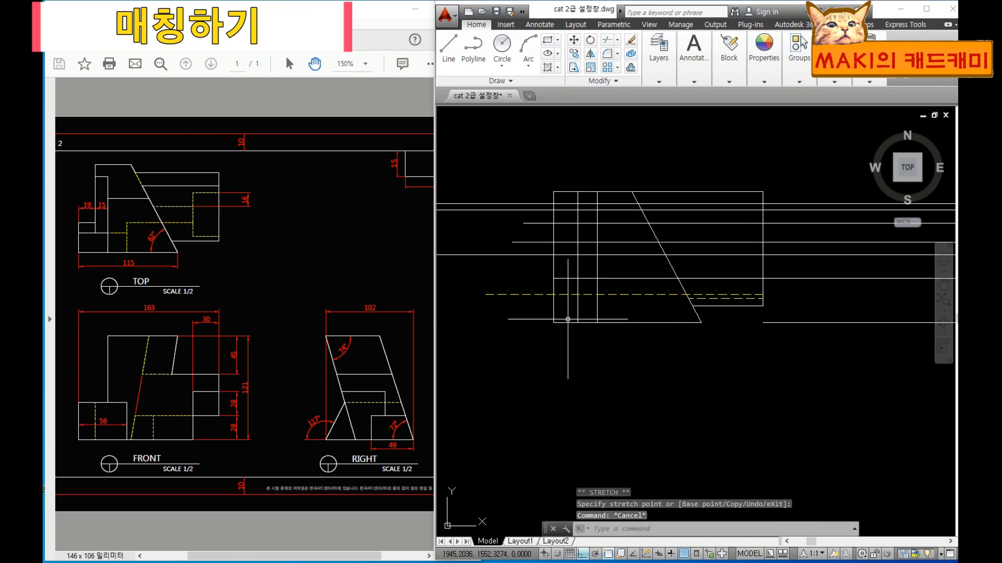
# Trim the stretched dashed line at the third vertical from the left, removing everything to its right.
pyautogui.write('tr')
pyautogui.press('space')
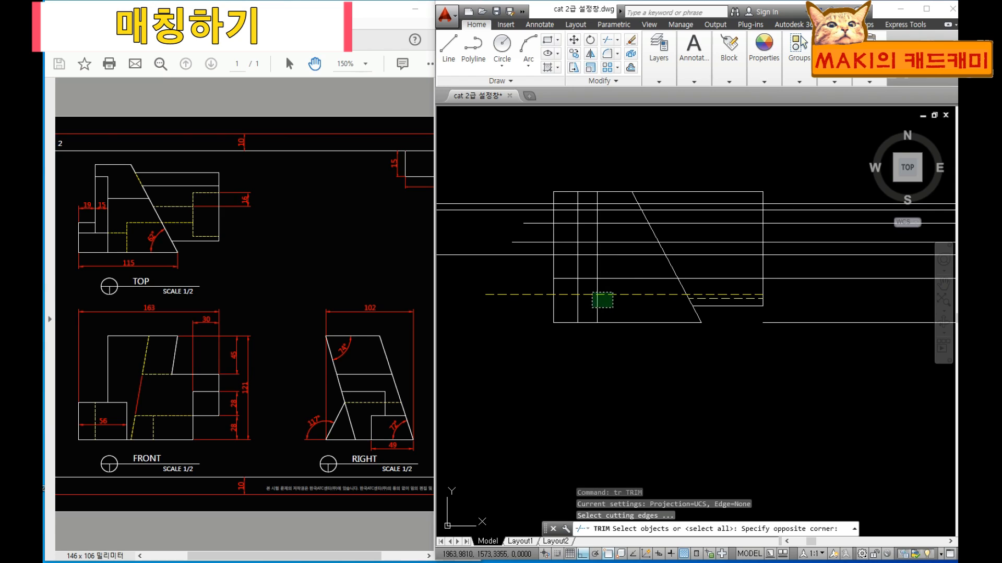
pyautogui.click(592, 292)
pyautogui.press('space')
pyautogui.click(615, 305)
pyautogui.click(612, 291)
pyautogui.press('space')
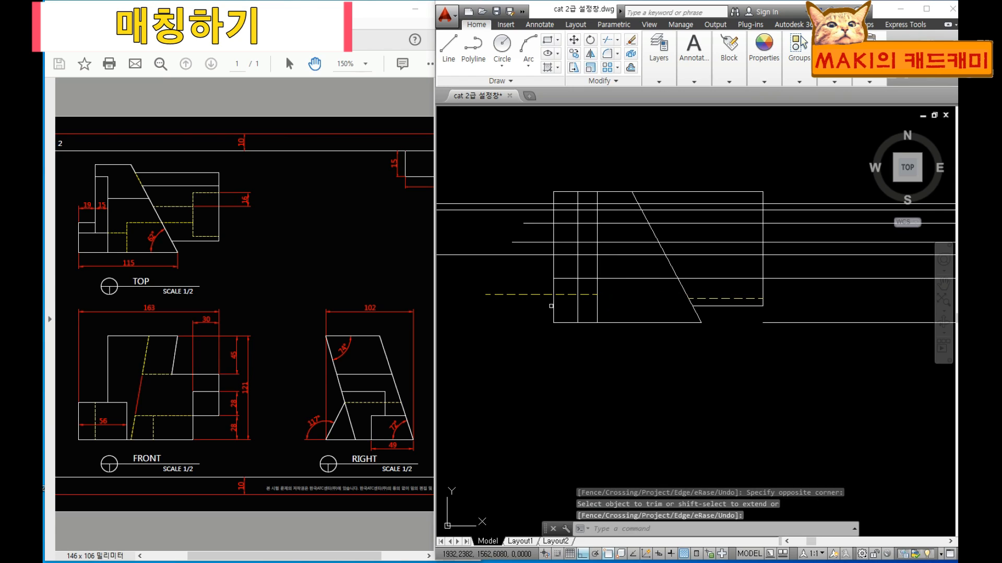
# Trim the stretched dashed line at the top view's left edge, removing the part outside the view.
pyautogui.press('space')
pyautogui.click(550, 306)
pyautogui.click(555, 302)
pyautogui.click(551, 303)
pyautogui.press('space')
pyautogui.click(529, 313)
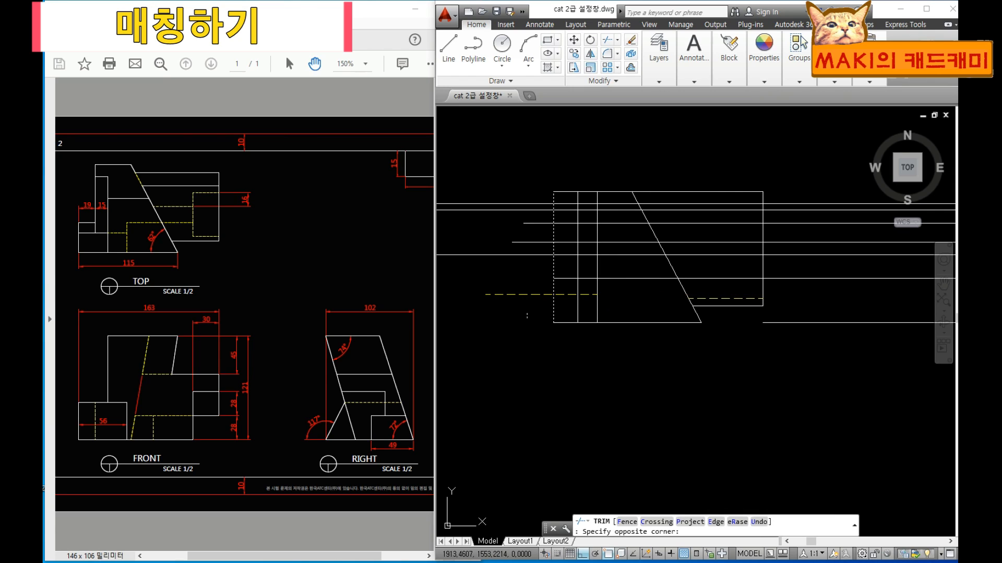
pyautogui.click(512, 286)
pyautogui.press('Escape')
pyautogui.press('Escape')
# Match the short dashed line in the top view's left part to the second vertical's solid line properties.
pyautogui.moveTo(585, 309); pyautogui.dragTo(571, 321, button='middle')
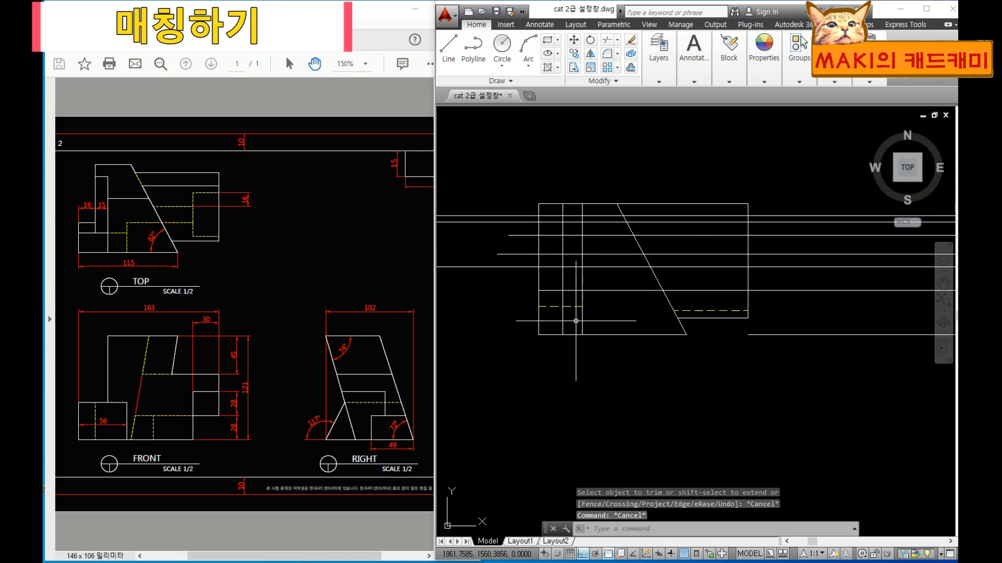
pyautogui.scroll(2, 576, 321)
pyautogui.write('match')
pyautogui.press('Return')
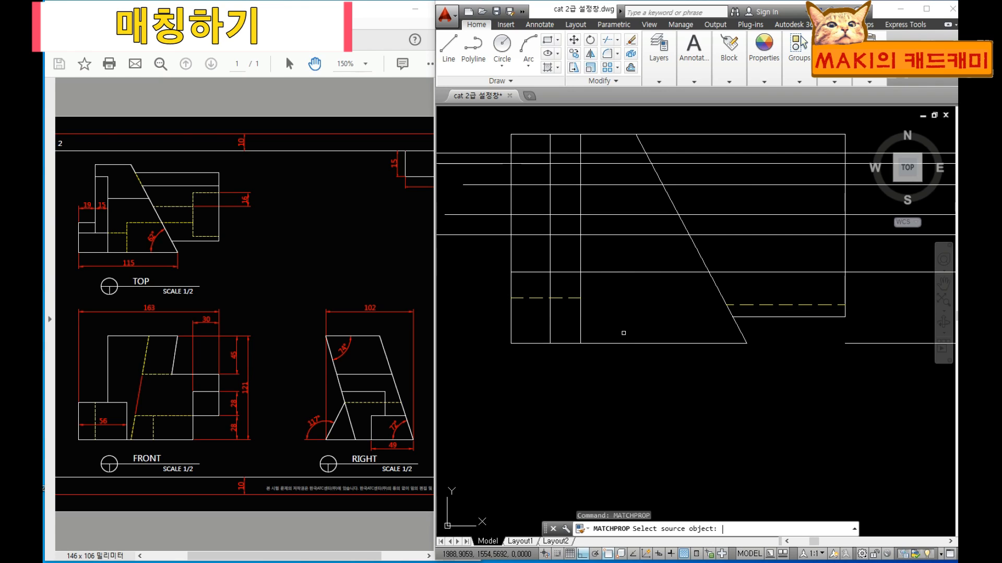
pyautogui.click(549, 314)
pyautogui.click(554, 299)
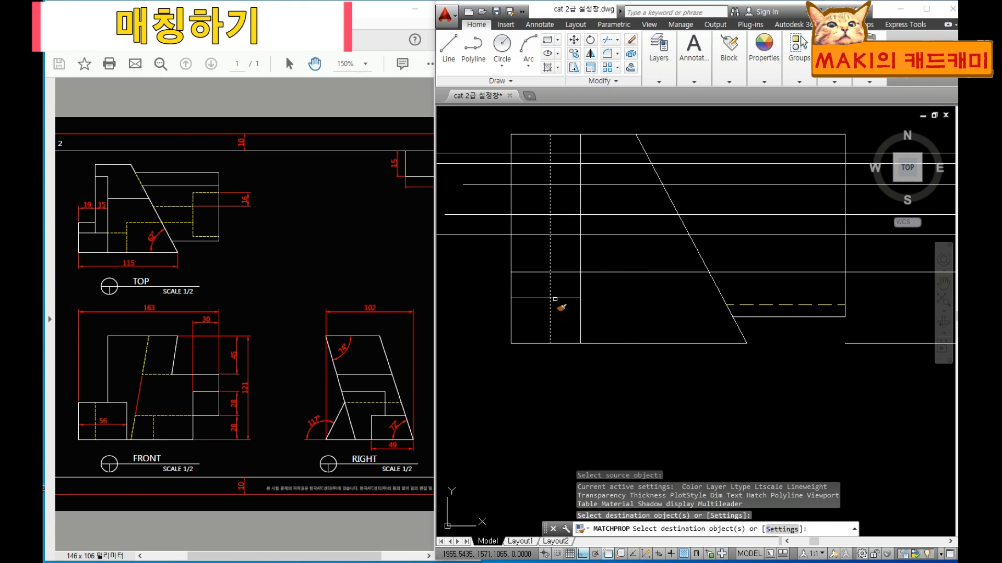
pyautogui.press('Escape')
# Trim off the portion of the second vertical from the left that lies below the short horizontal line.
pyautogui.moveTo(571, 323); pyautogui.dragTo(573, 332, button='middle')
pyautogui.write('tr')
pyautogui.press('Return')
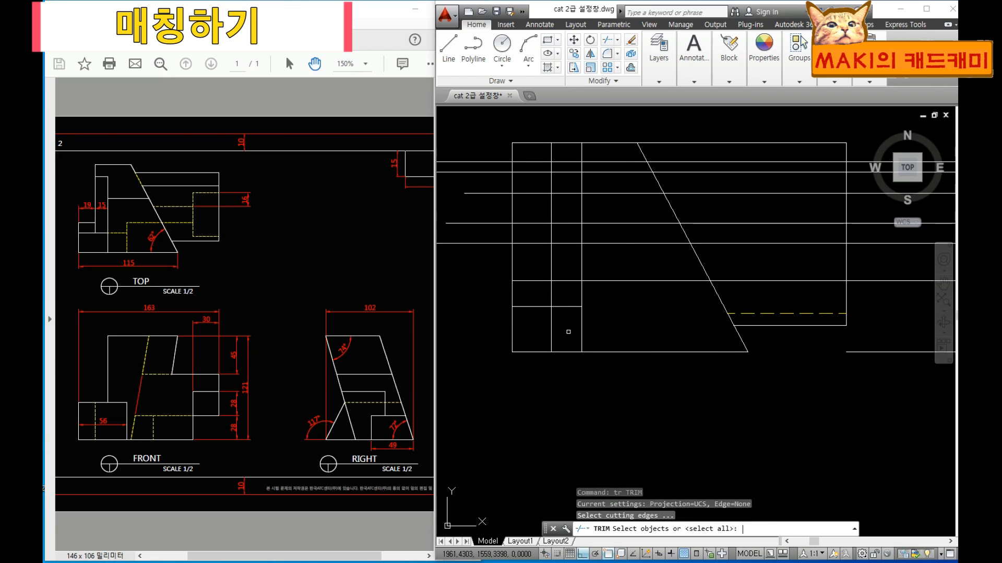
pyautogui.press('Return')
pyautogui.click(567, 330)
pyautogui.click(547, 338)
pyautogui.press('Escape')
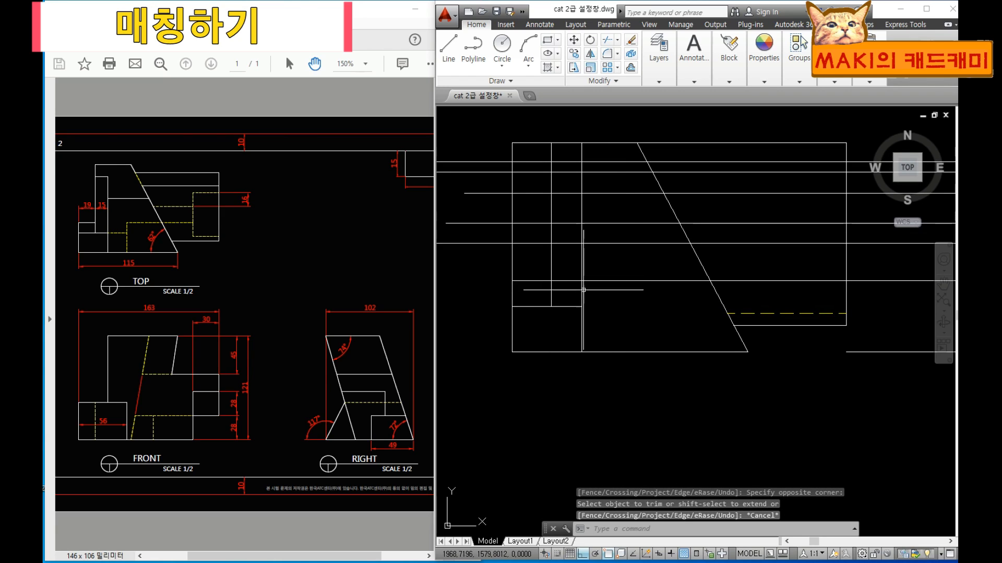
# Trim the lowest long projection line at the second vertical, removing everything to its right.
pyautogui.moveTo(618, 250); pyautogui.dragTo(579, 248, button='middle')
pyautogui.moveTo(780, 308); pyautogui.dragTo(662, 317, button='middle')
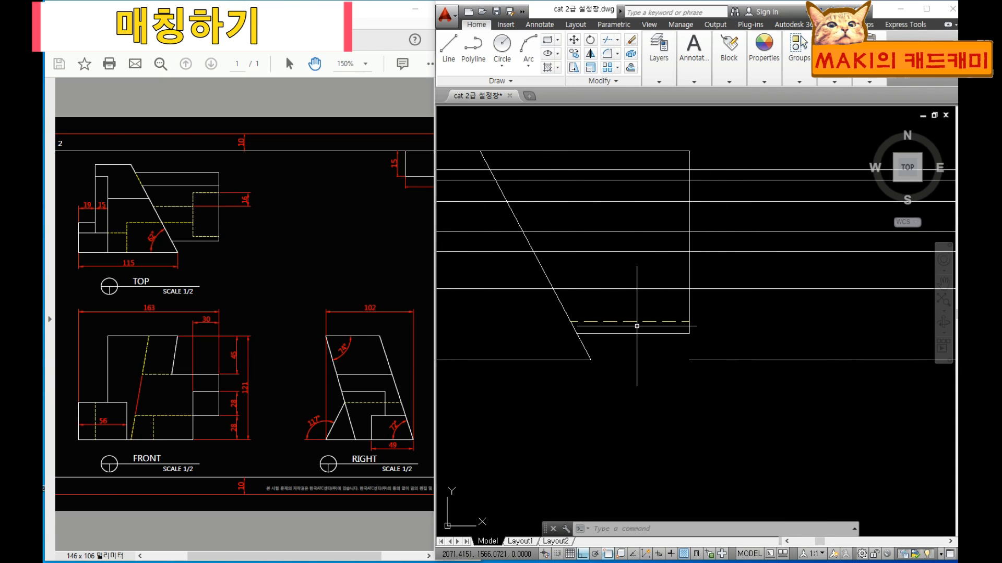
pyautogui.moveTo(558, 320); pyautogui.dragTo(801, 313, button='middle')
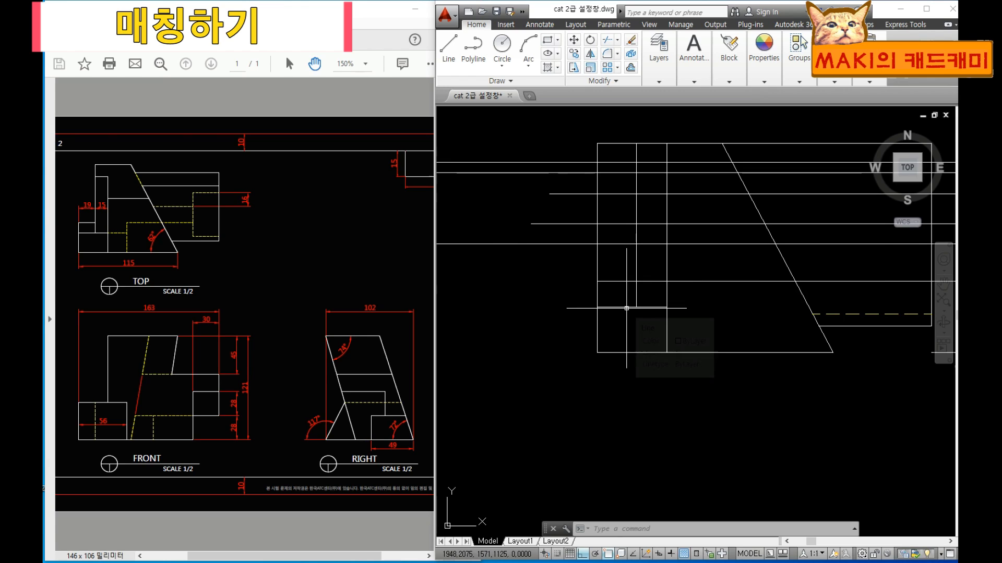
pyautogui.press('space')
pyautogui.click(653, 294)
pyautogui.click(621, 273)
pyautogui.press('space')
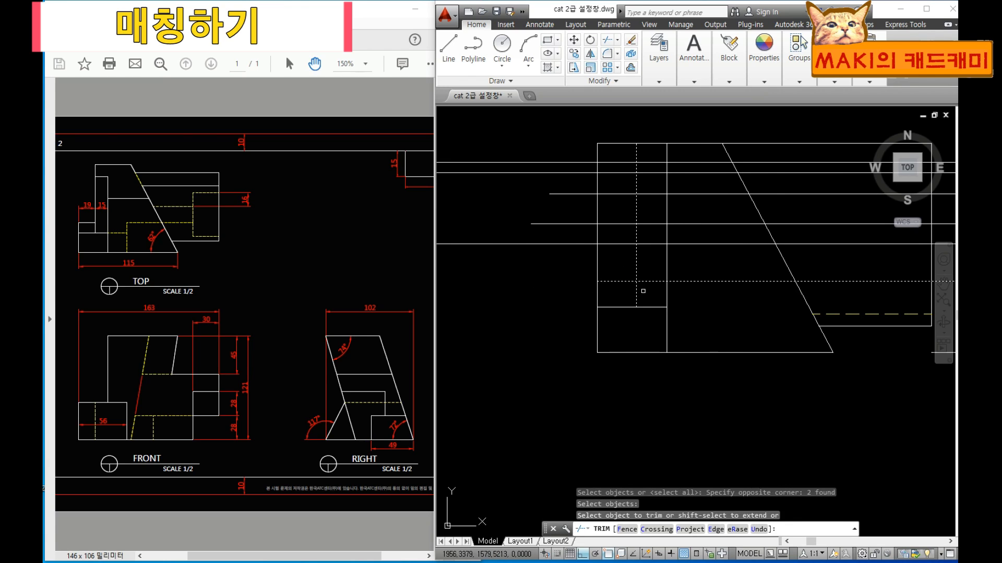
pyautogui.click(644, 282)
pyautogui.moveTo(646, 282); pyautogui.dragTo(611, 302, button='middle')
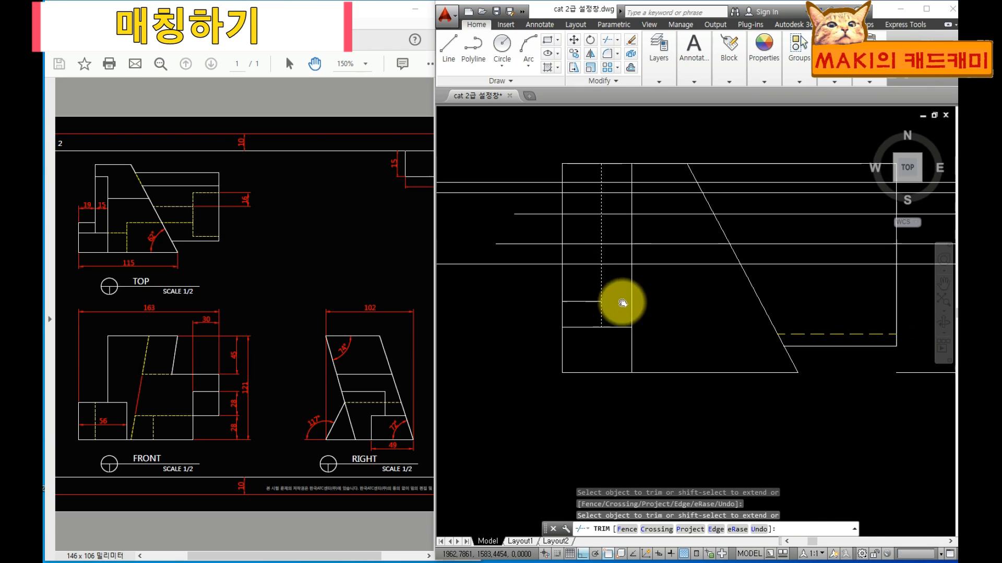
pyautogui.press('Escape')
# Trim the top edge and projection lines between the left edge and second vertical, above the small lower-left block.
pyautogui.write('tr')
pyautogui.press('space')
pyautogui.press('space')
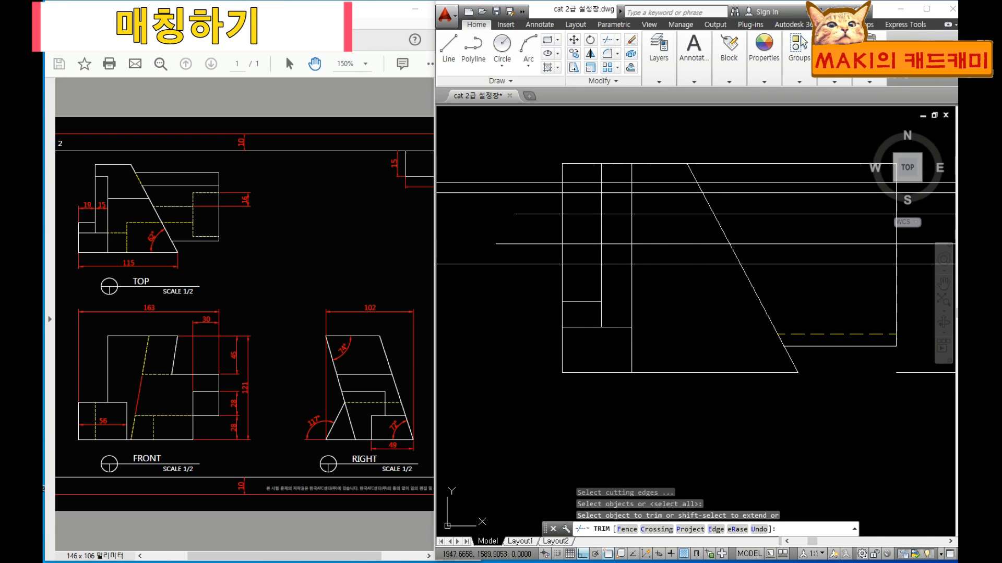
pyautogui.click(592, 290)
pyautogui.click(547, 146)
# Erase the leftover upper segment of the top view's left edge.
pyautogui.click(572, 266)
pyautogui.click(538, 228)
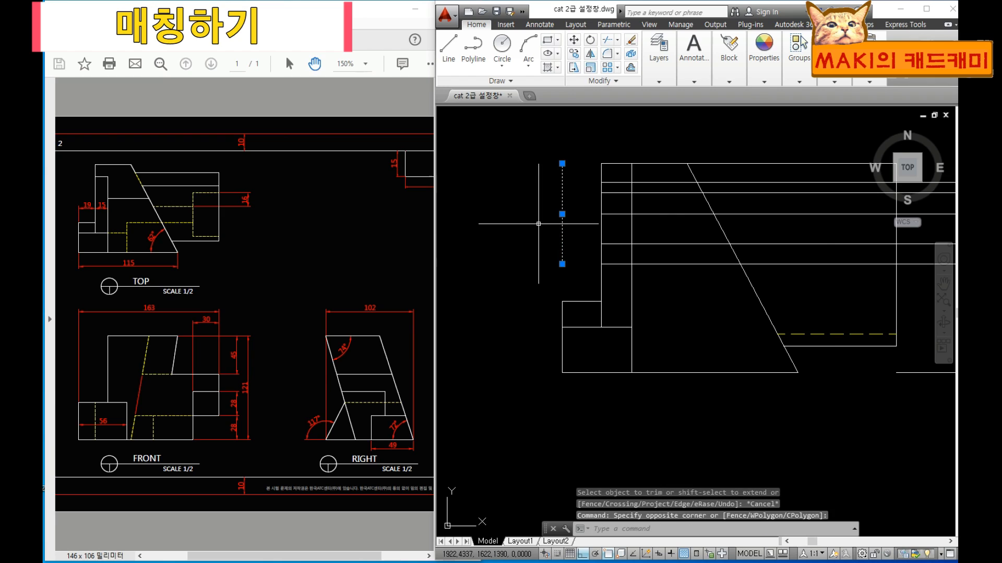
pyautogui.press('Delete')
pyautogui.press('Escape')
pyautogui.press('Escape')
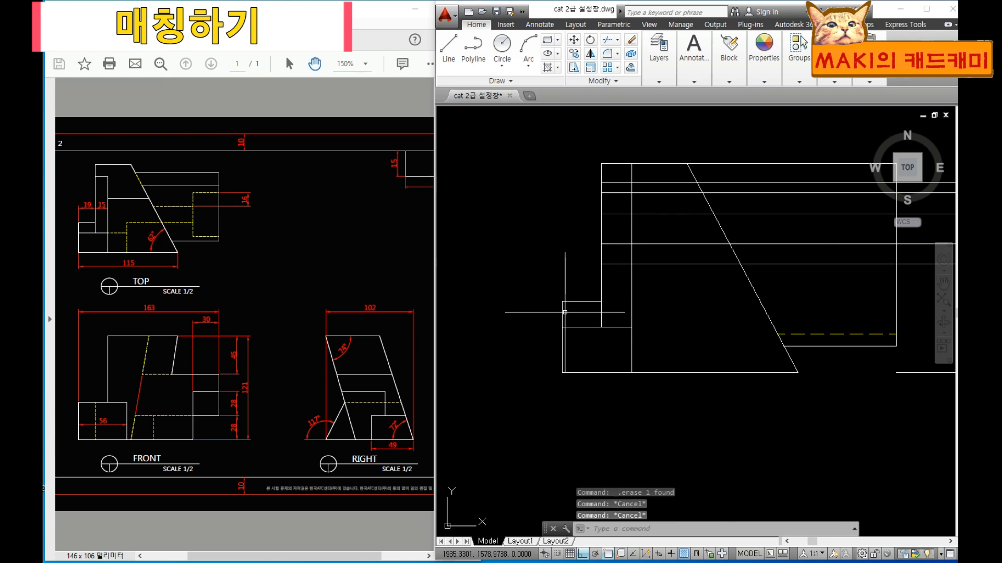
# Trim the lowest remaining solid projection line at the top view's right edge, removing the part outside the view.
pyautogui.moveTo(693, 312); pyautogui.dragTo(591, 320, button='middle')
pyautogui.moveTo(747, 305); pyautogui.dragTo(711, 316, button='middle')
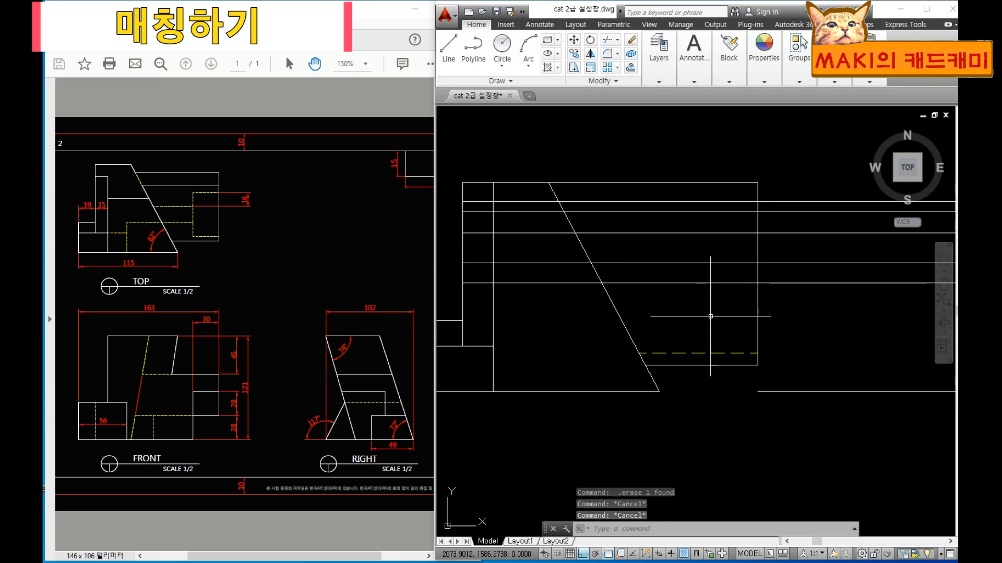
pyautogui.moveTo(503, 319); pyautogui.dragTo(530, 315, button='middle')
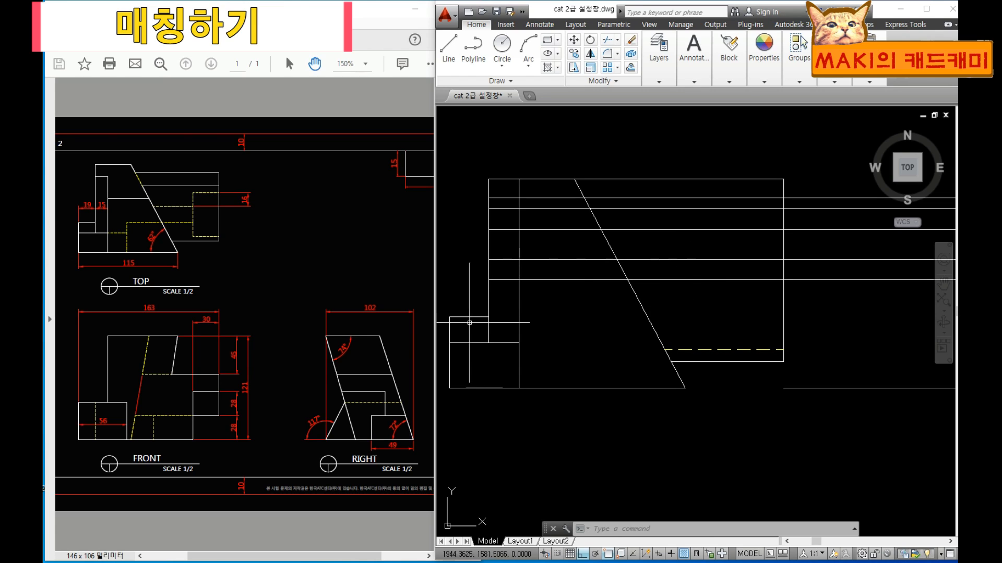
pyautogui.write('tr')
pyautogui.press('Return')
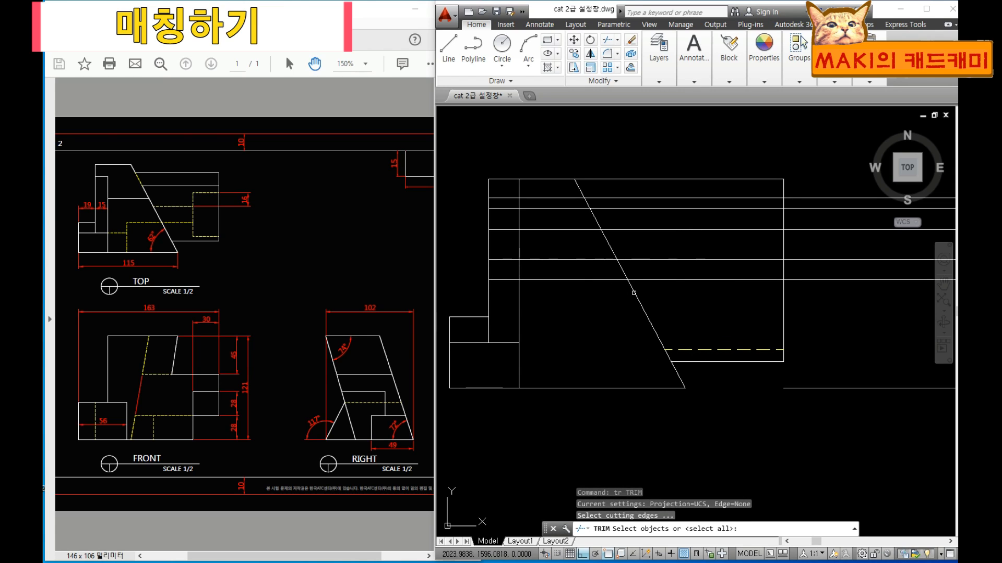
pyautogui.click(633, 294)
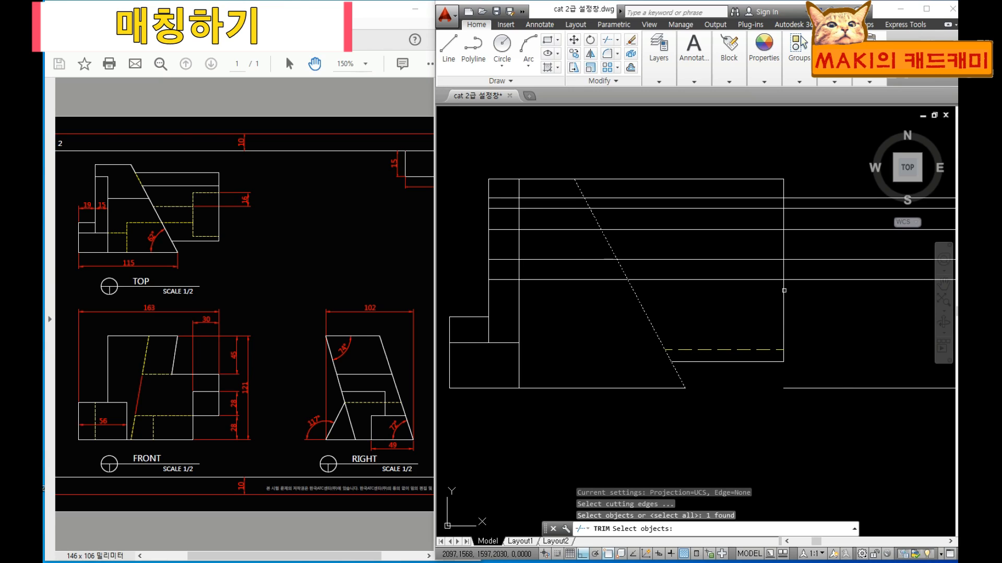
pyautogui.press('Return')
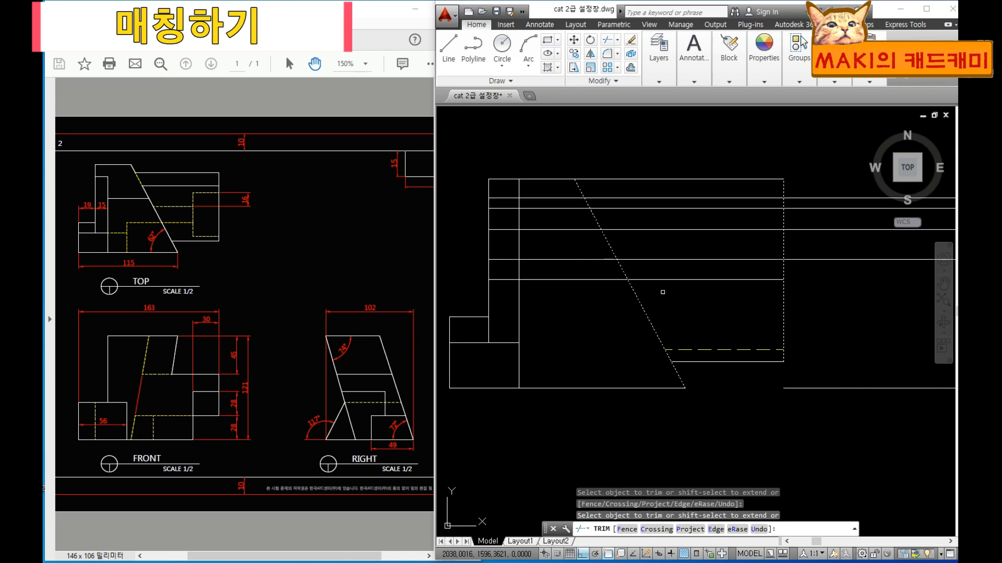
pyautogui.press('Escape')
pyautogui.press('Escape')
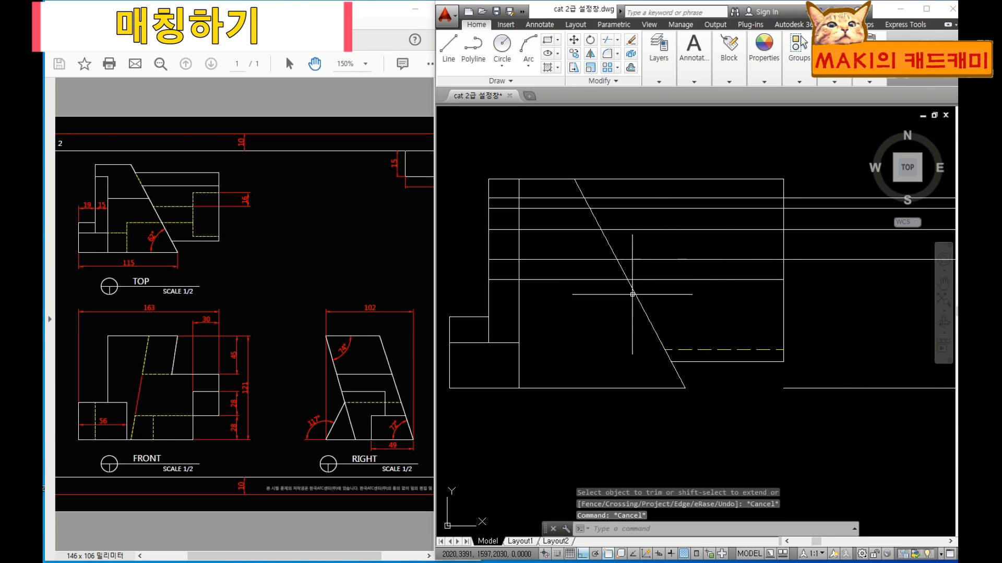
# Match the trimmed horizontal line to the properties of the dashed hidden line near the right block's lower edge.
pyautogui.write('mat')
pyautogui.press('Return')
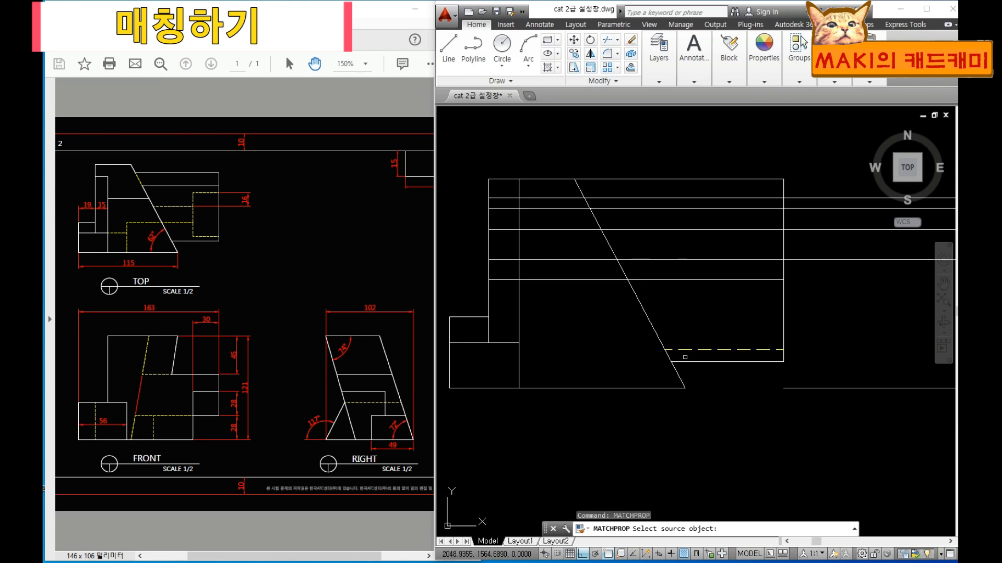
pyautogui.click(690, 351)
pyautogui.click(663, 280)
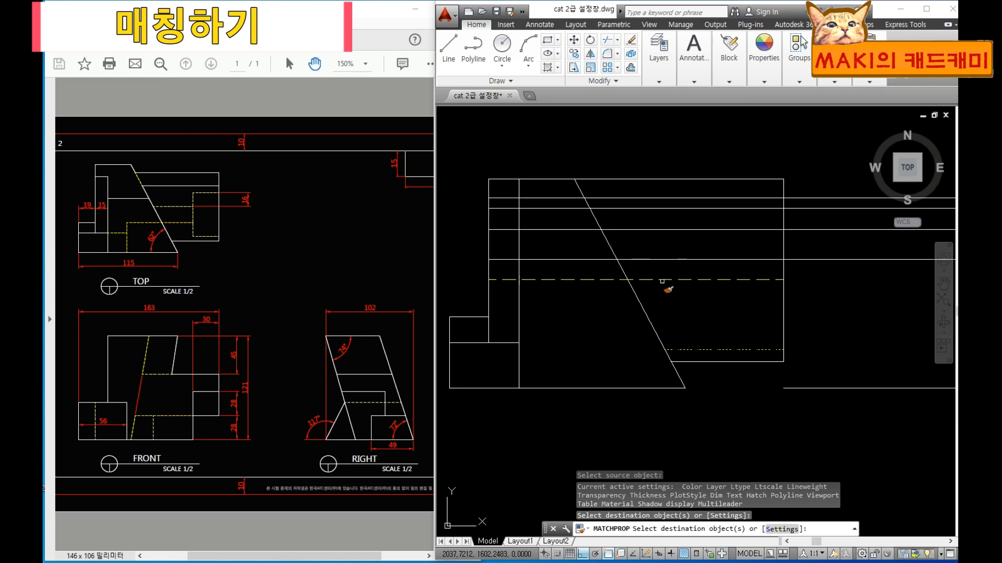
pyautogui.press('Escape')
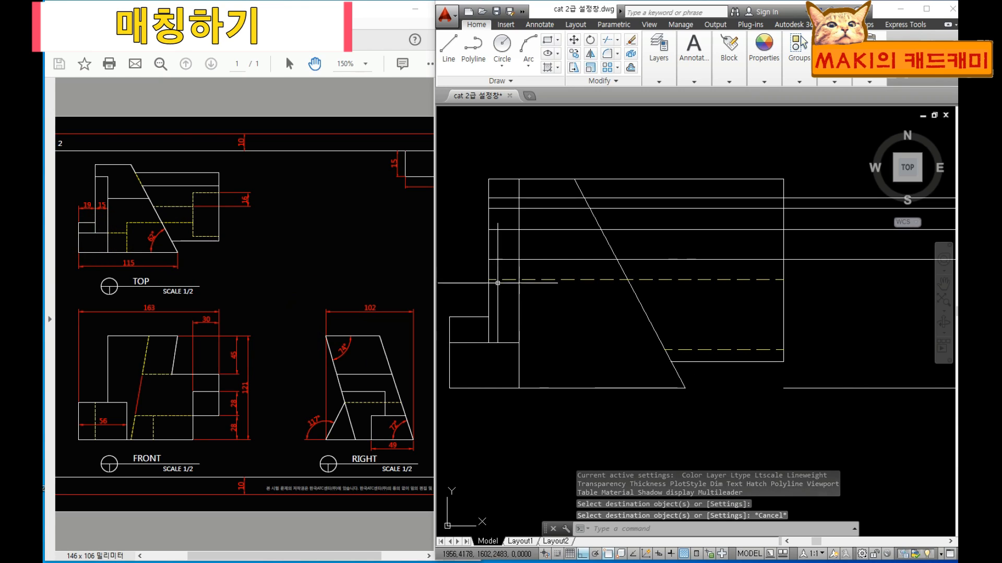
# Draw a horizontal line from the upper edge of the small lower-left block to beyond the top view's right edge.
pyautogui.press('l')
pyautogui.press('Return')
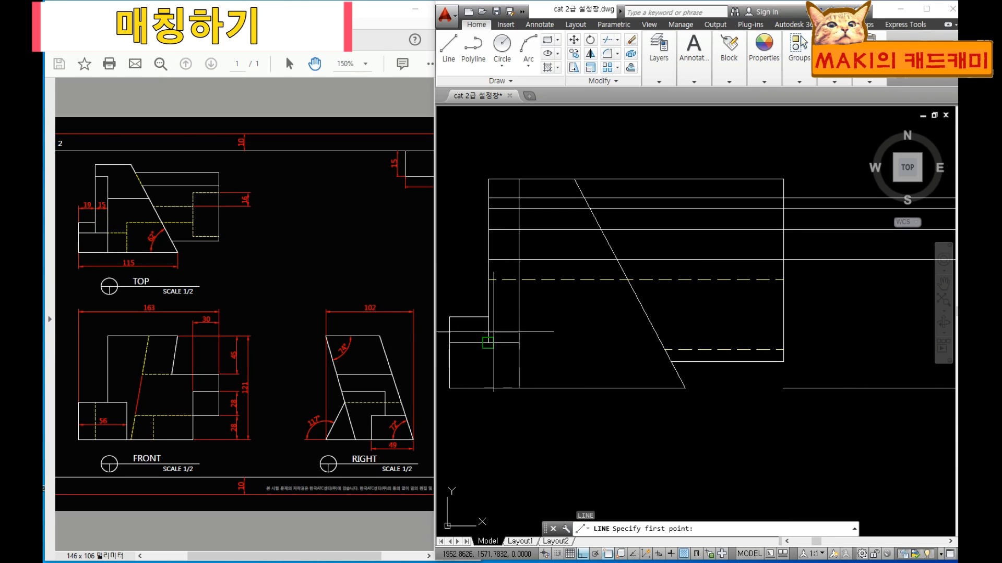
pyautogui.click(843, 321)
pyautogui.press('Escape')
pyautogui.press('Escape')
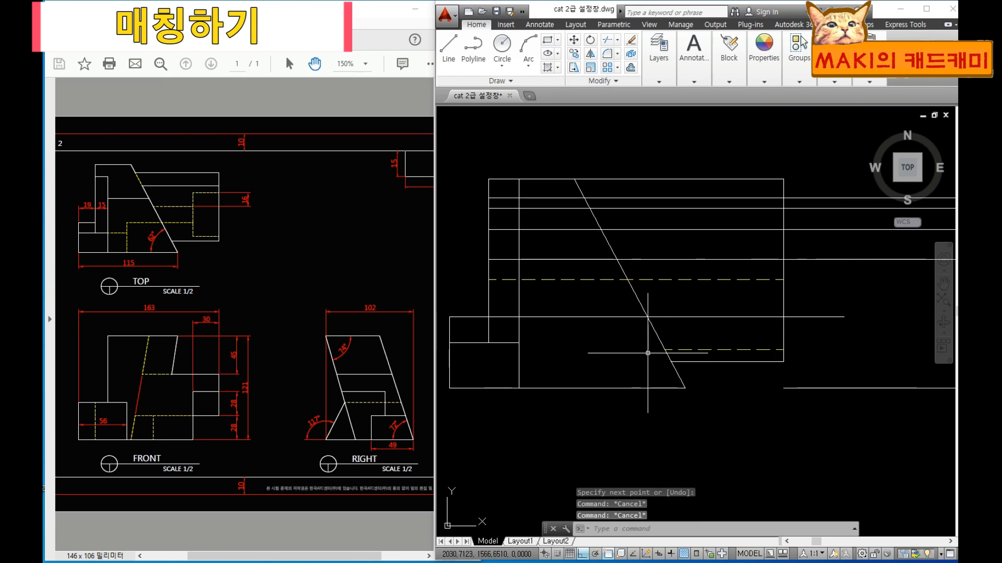
# Trim the new horizontal line on both sides, keeping only the segment between the slanted line and the right edge.
pyautogui.write('tr')
pyautogui.press('Return')
pyautogui.click(656, 329)
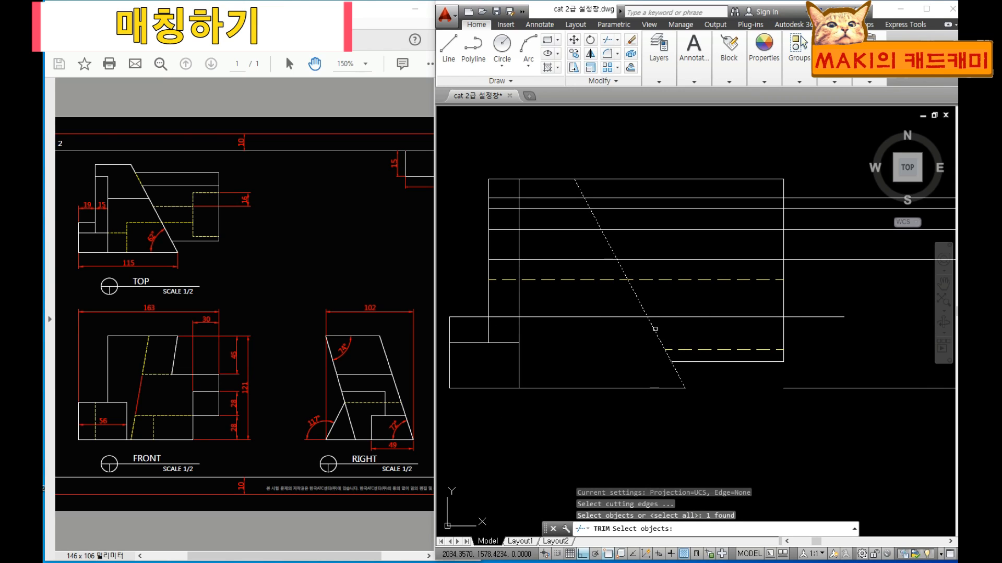
pyautogui.press('Return')
pyautogui.click(807, 316)
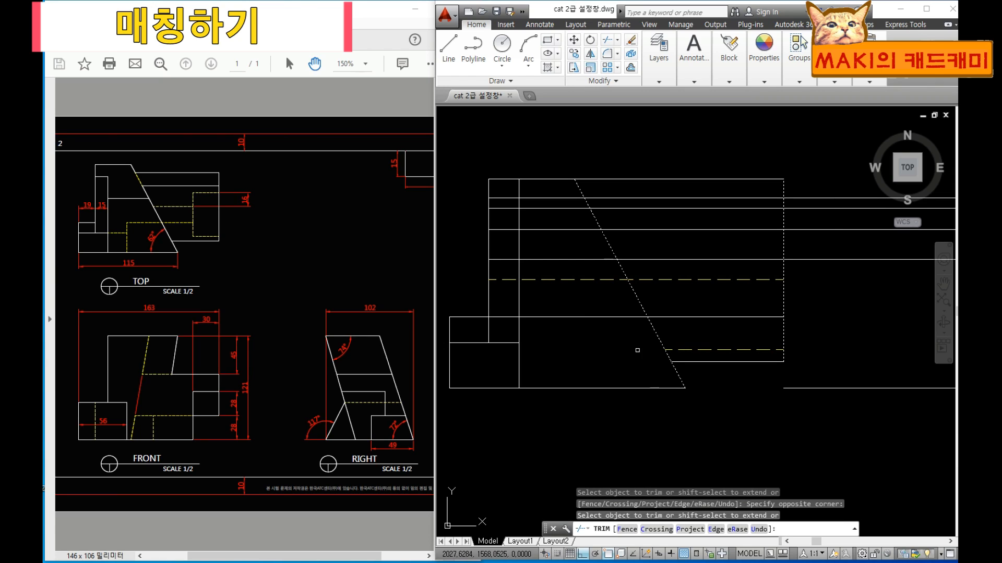
pyautogui.click(613, 344)
pyautogui.click(540, 305)
pyautogui.press('Escape')
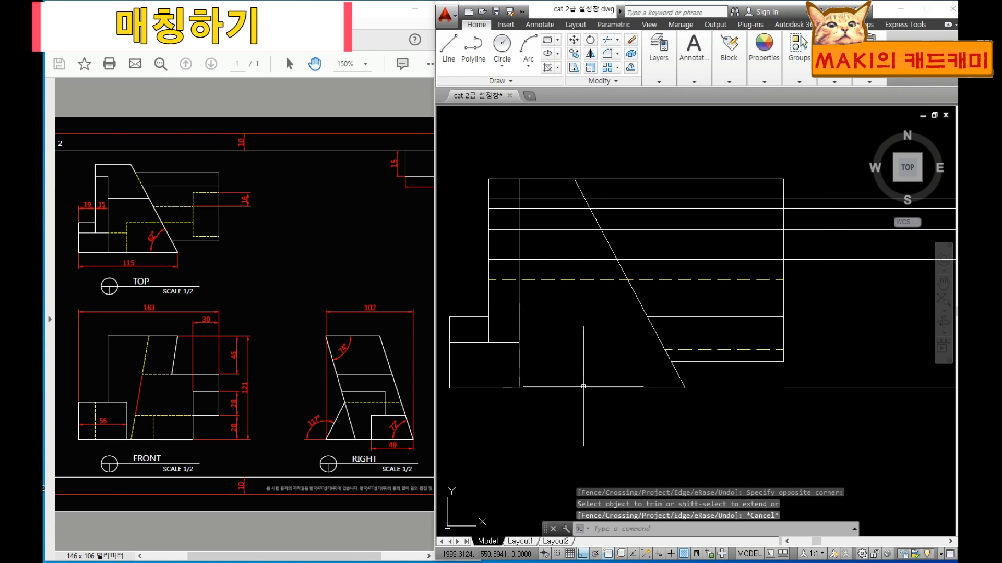
# Match the new horizontal segment right of the slanted line to the properties of the dashed hidden line above it.
pyautogui.moveTo(625, 375); pyautogui.dragTo(595, 375, button='middle')
pyautogui.press('Escape')
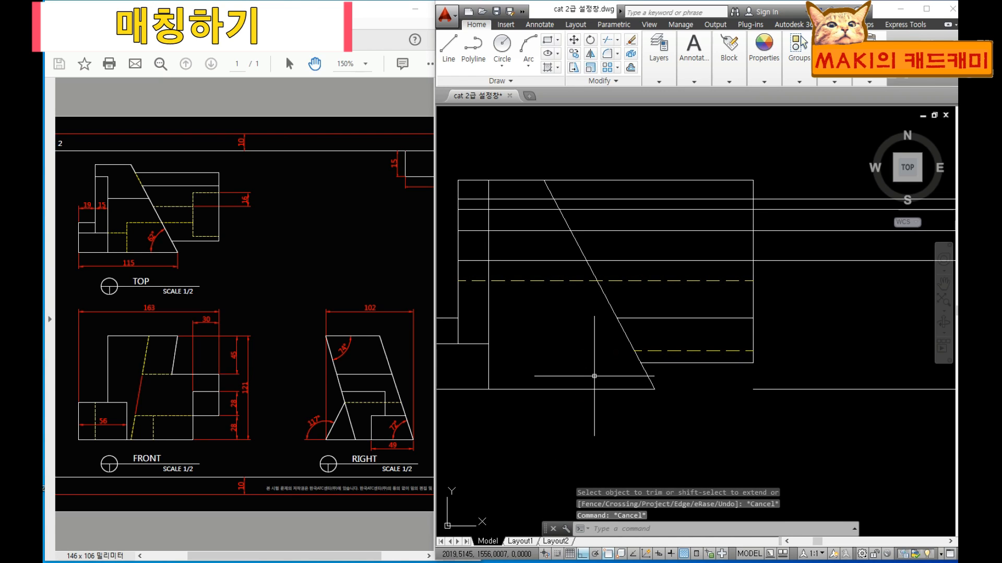
pyautogui.write('mat')
pyautogui.press('Return')
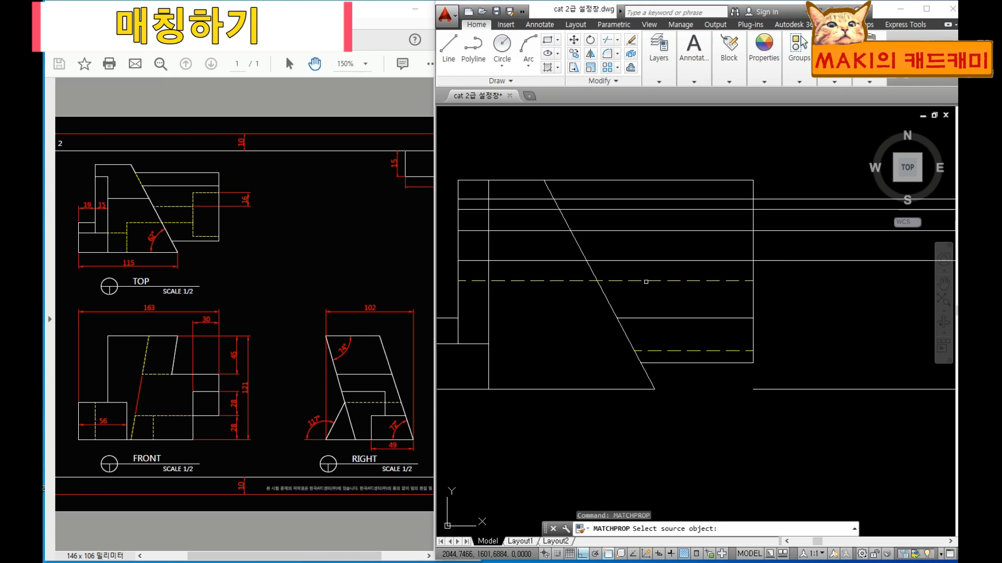
pyautogui.click(646, 282)
pyautogui.click(658, 319)
pyautogui.press('Escape')
pyautogui.press('Escape')
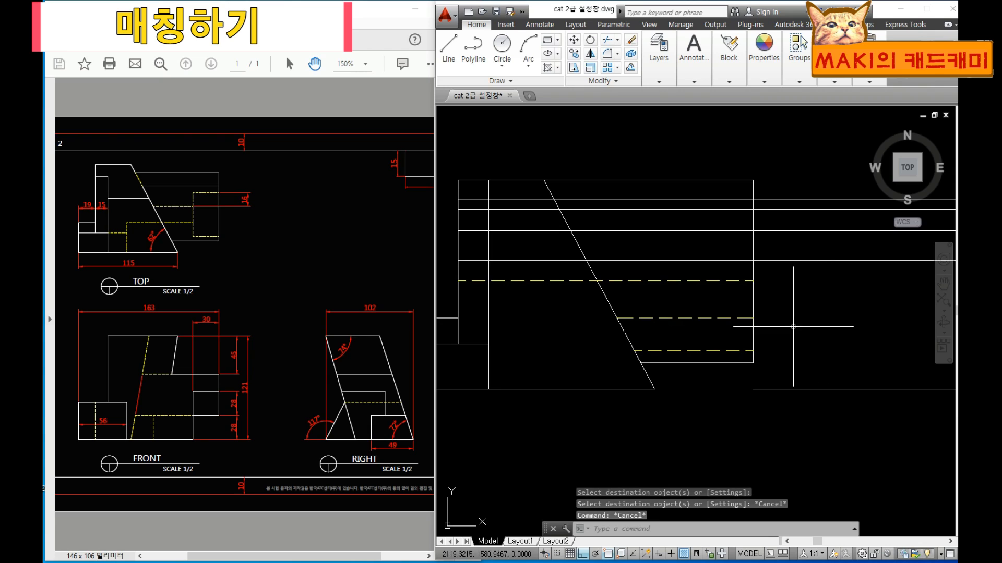
# Trim the solid horizontal line above the upper dashed line, keeping only the segment between the inner vertical edge and the slanted line.
pyautogui.moveTo(659, 313); pyautogui.dragTo(696, 326, button='middle')
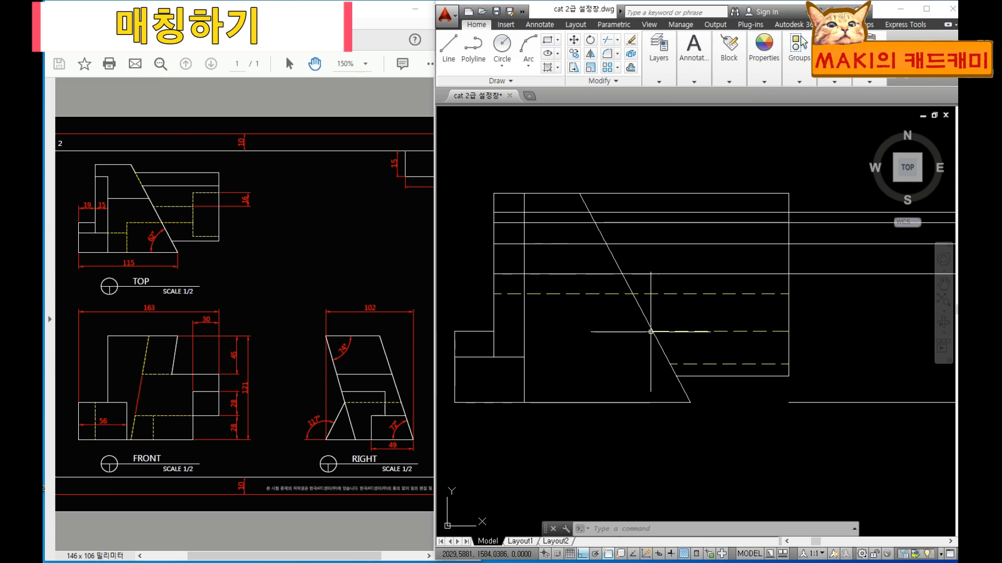
pyautogui.scroll(-3, 650, 332)
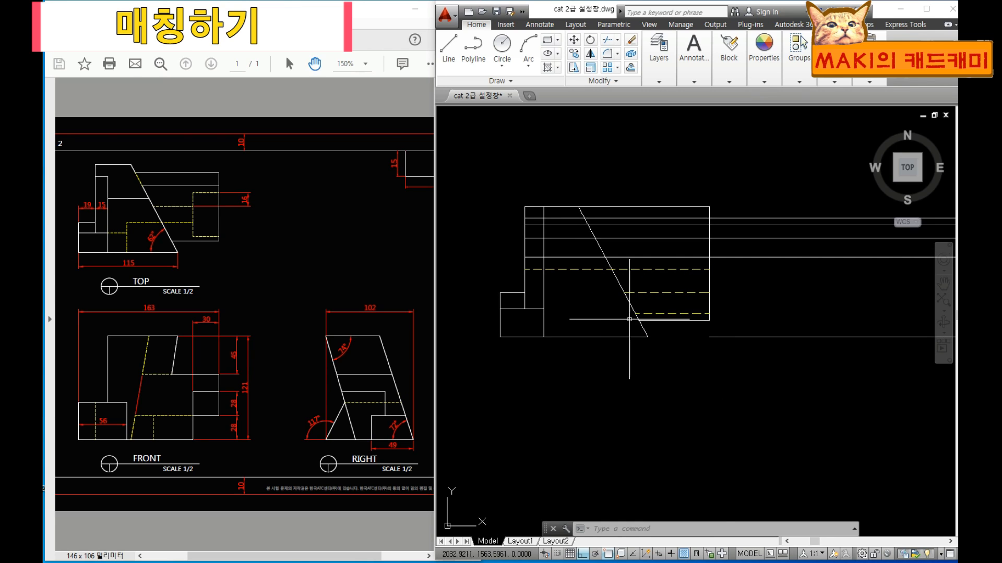
pyautogui.moveTo(637, 306); pyautogui.dragTo(648, 325, button='middle')
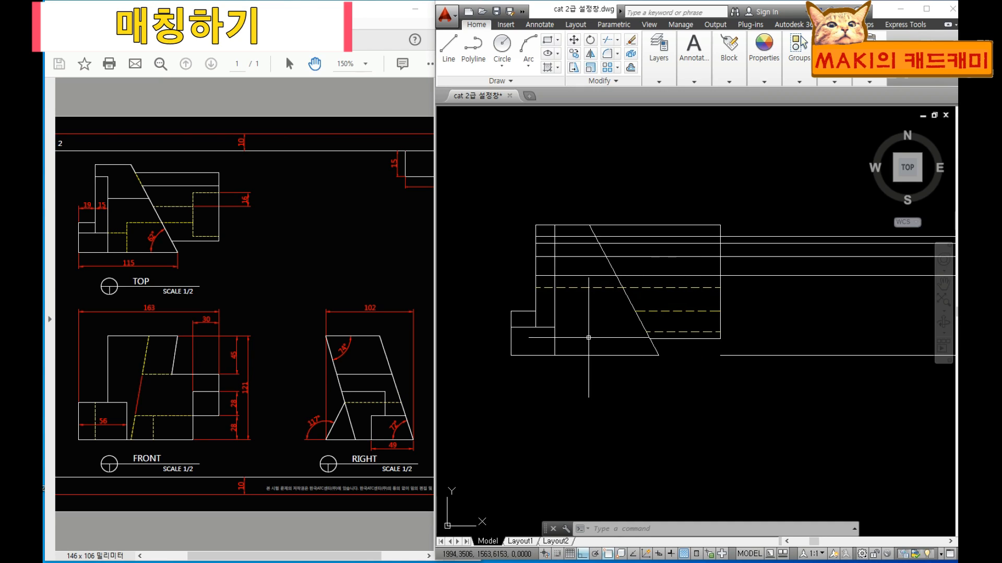
pyautogui.moveTo(604, 306); pyautogui.dragTo(610, 330, button='middle')
pyautogui.scroll(3, 694, 322)
pyautogui.moveTo(692, 310); pyautogui.dragTo(701, 347, button='middle')
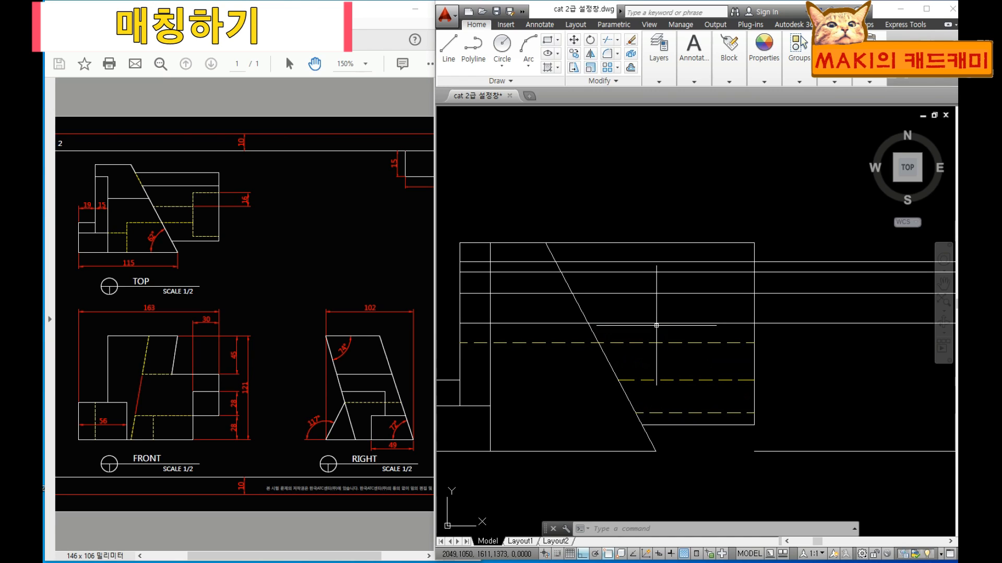
pyautogui.moveTo(656, 325); pyautogui.dragTo(664, 287, button='middle')
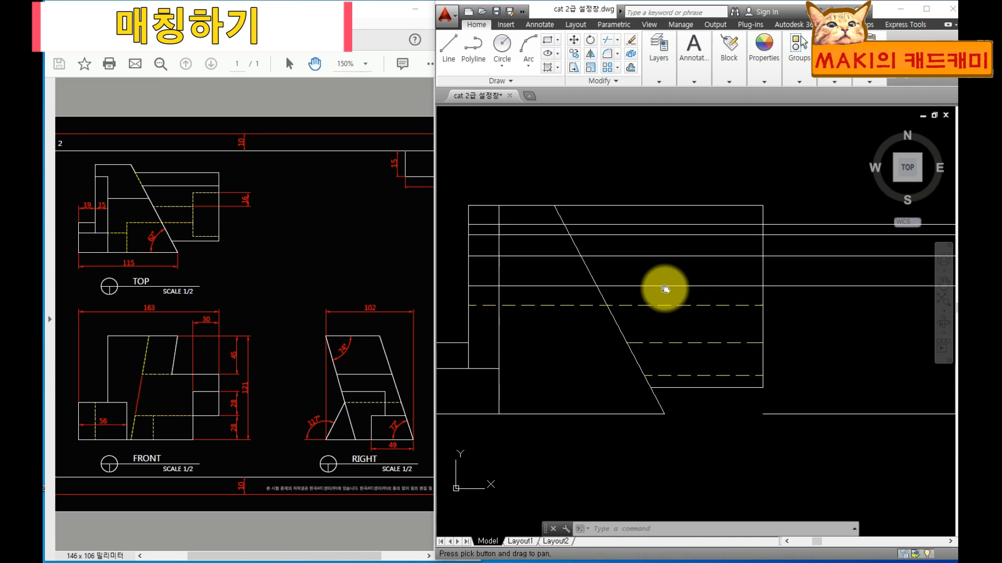
pyautogui.write('tr')
pyautogui.press('Return')
pyautogui.click(601, 292)
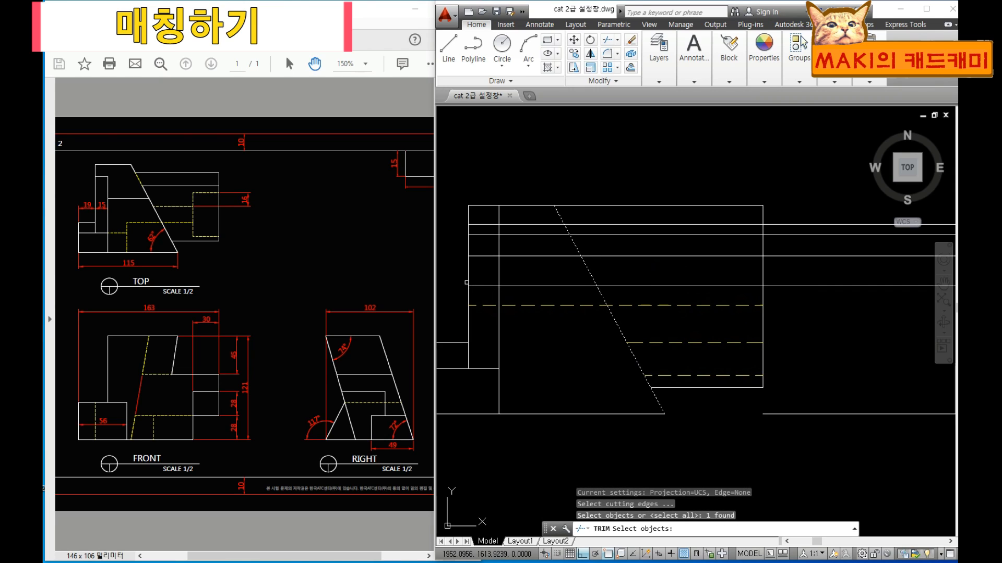
pyautogui.press('Return')
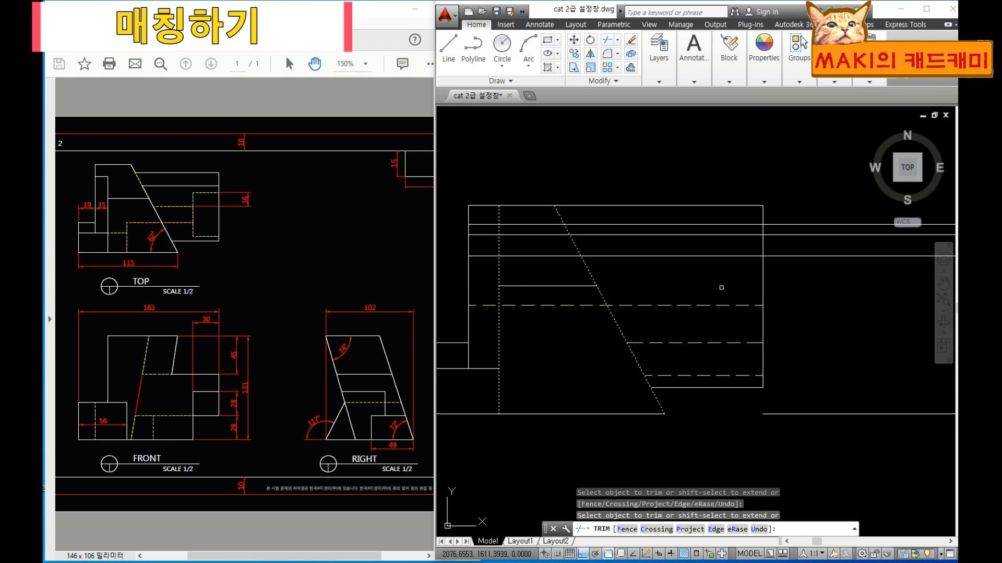
pyautogui.press('Escape')
# Trim the top edge right of the slanted line and the overshoots at the right block's upper-right corner.
pyautogui.moveTo(631, 295); pyautogui.dragTo(619, 301, button='middle')
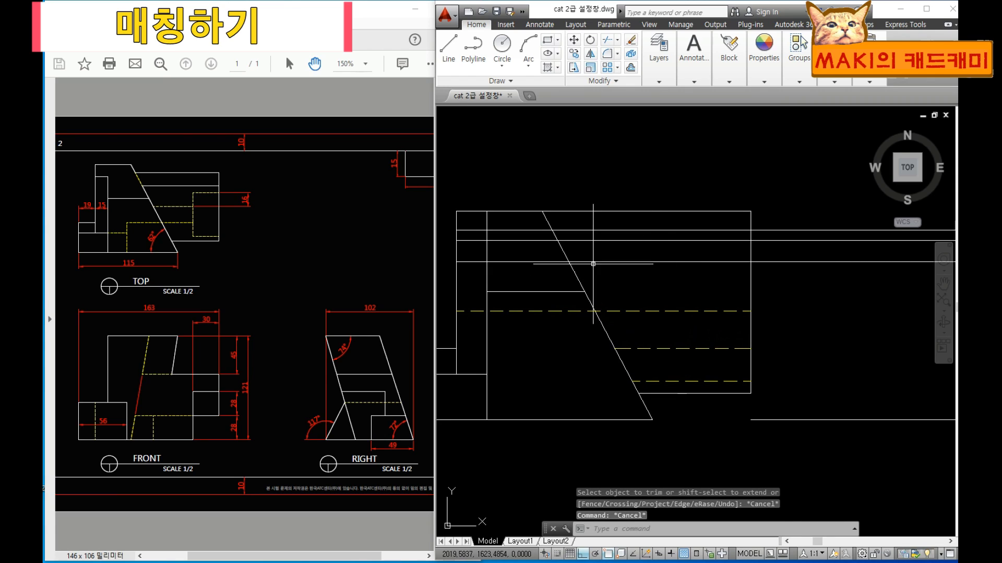
pyautogui.write('tr')
pyautogui.press('Return')
pyautogui.press('Return')
pyautogui.click(775, 217)
pyautogui.click(735, 202)
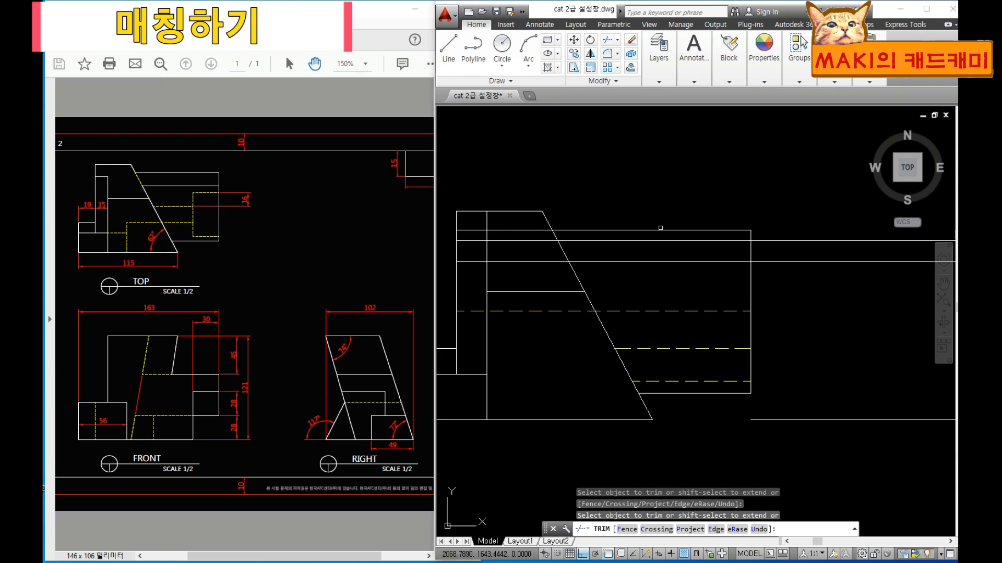
# Trim the right block's top line between the inner vertical and slanted line, and erase its leftover stub at the far left.
pyautogui.moveTo(530, 227); pyautogui.dragTo(557, 221, button='middle')
pyautogui.click(539, 225)
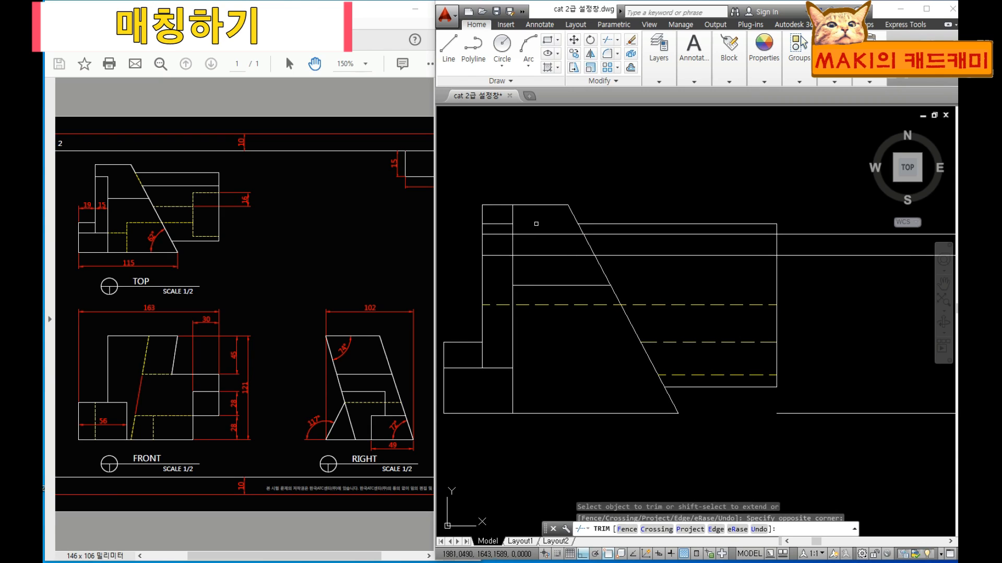
pyautogui.press('Escape')
pyautogui.click(496, 223)
pyautogui.press('Delete')
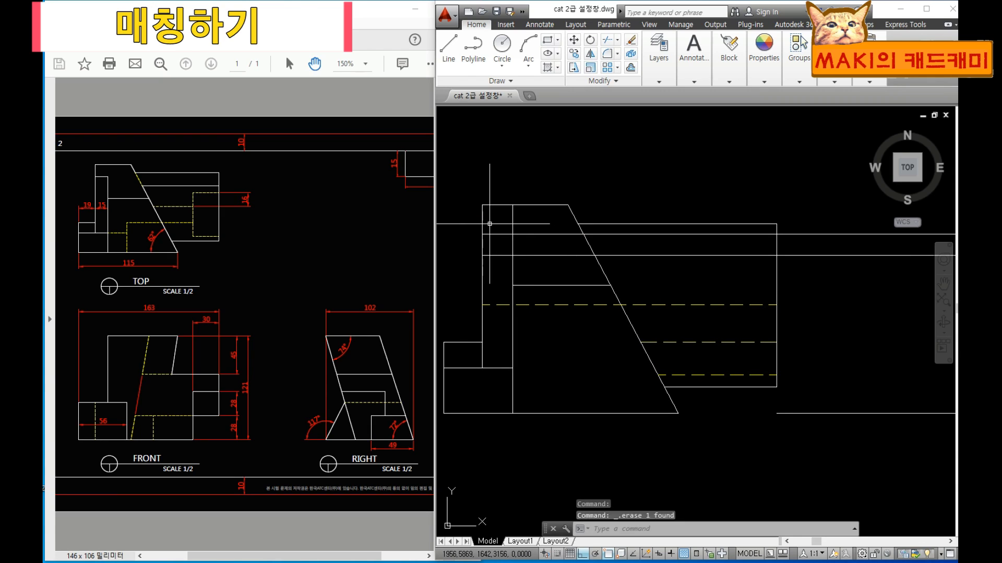
# Trim the inner vertical edge above the horizontal line just below the view's top edge.
pyautogui.write('tr')
pyautogui.press('Return')
pyautogui.press('Return')
pyautogui.click(512, 229)
pyautogui.press('Escape')
pyautogui.press('Escape')
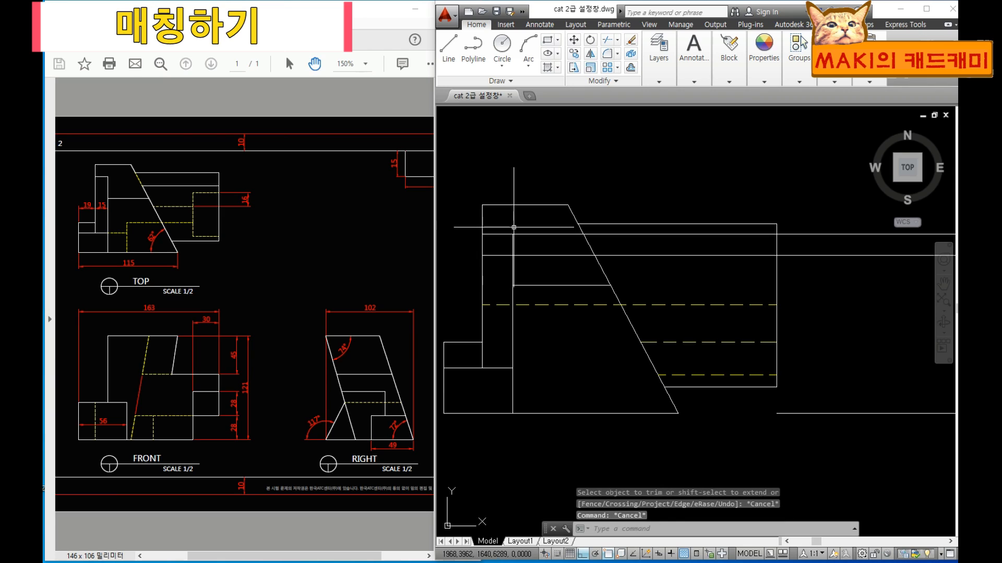
# Trim the lower solid projection line and the upper dashed line between the outer left edge and the inner vertical edge.
pyautogui.write('tr')
pyautogui.press('Return')
pyautogui.press('Return')
pyautogui.click(501, 272)
pyautogui.click(499, 251)
pyautogui.click(500, 317)
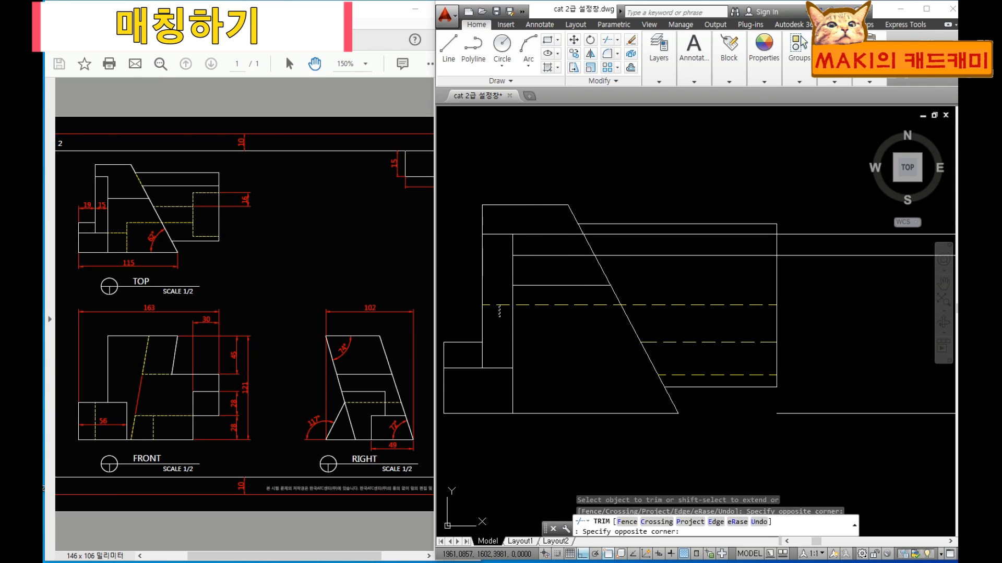
pyautogui.click(493, 291)
pyautogui.press('Escape')
# Trim the horizontal line at the top of the inner vertical edge, removing everything to the right of that edge.
pyautogui.moveTo(615, 286); pyautogui.dragTo(566, 287, button='middle')
pyautogui.moveTo(487, 254); pyautogui.dragTo(518, 249, button='middle')
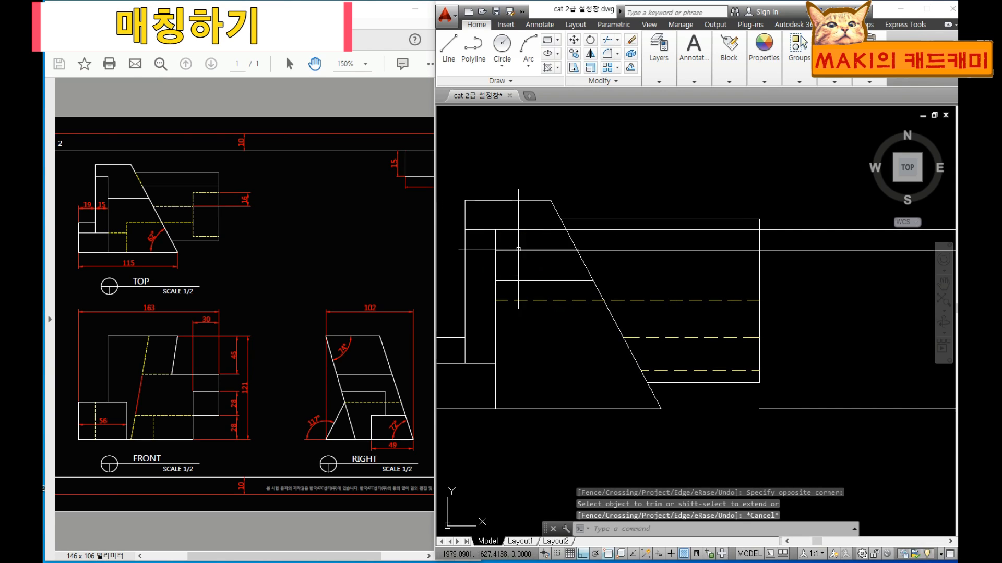
pyautogui.write('tr')
pyautogui.press('Return')
pyautogui.press('Return')
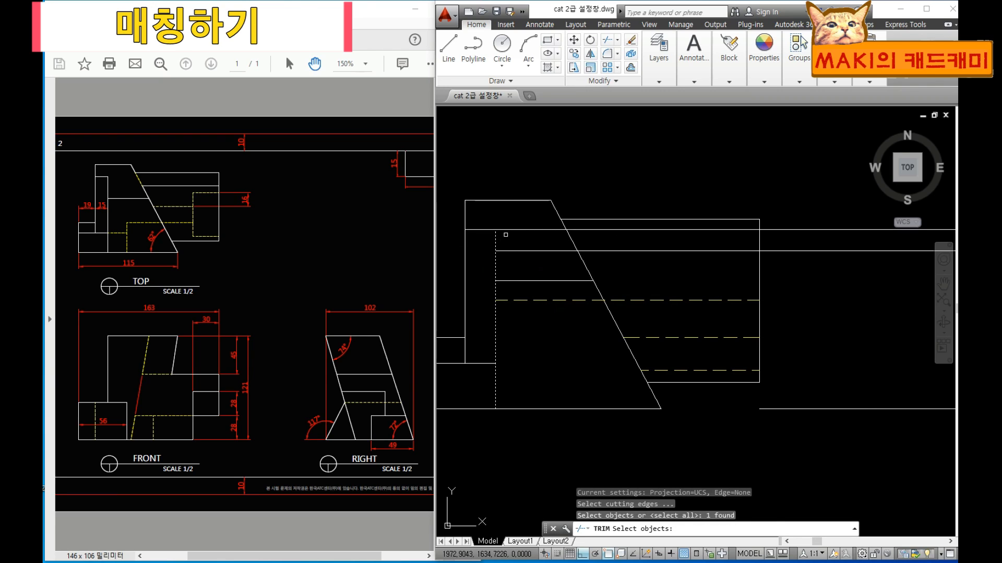
pyautogui.click(505, 230)
pyautogui.press('Escape')
pyautogui.moveTo(679, 319); pyautogui.dragTo(682, 336, button='middle')
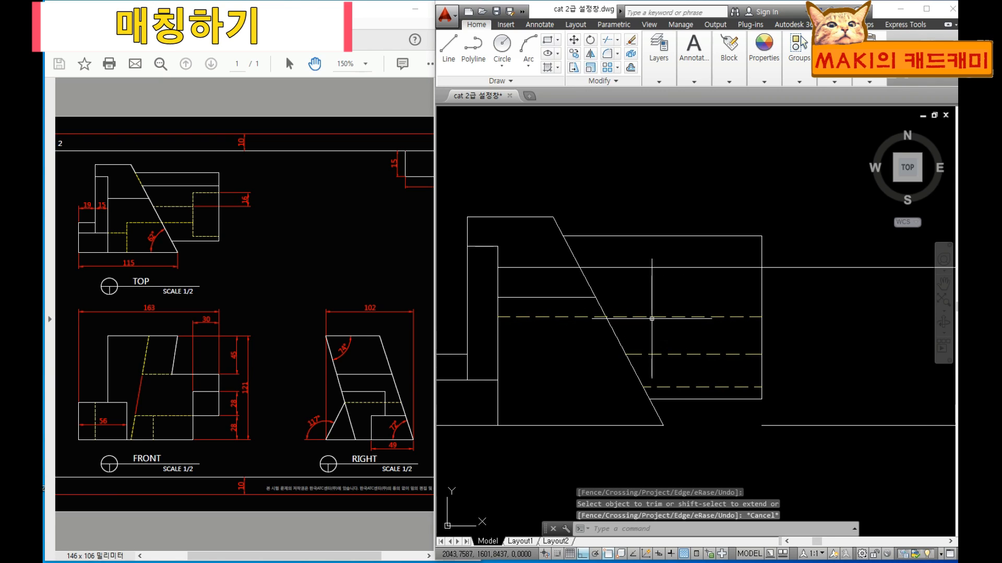
pyautogui.write('tr')
pyautogui.press('Return')
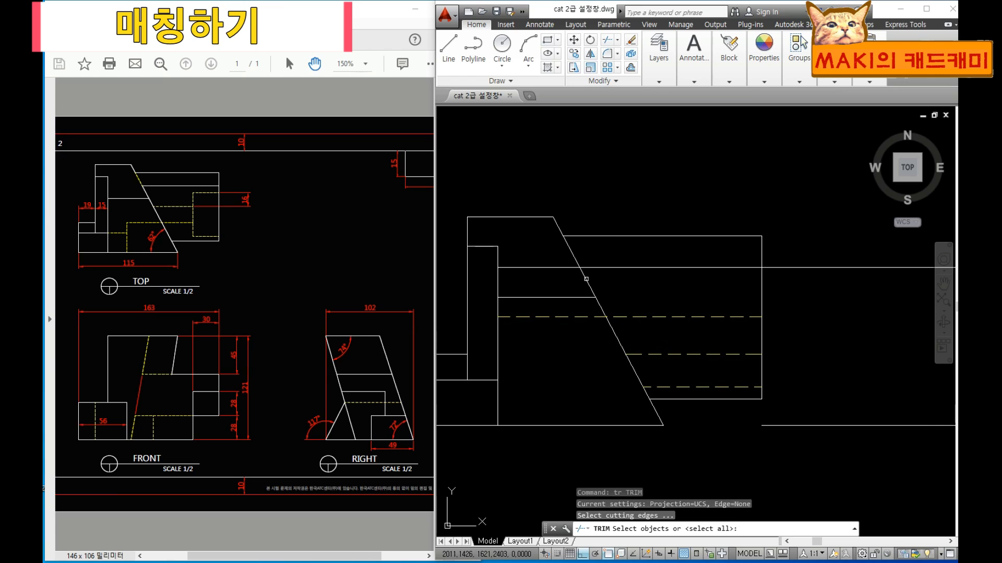
pyautogui.click(586, 280)
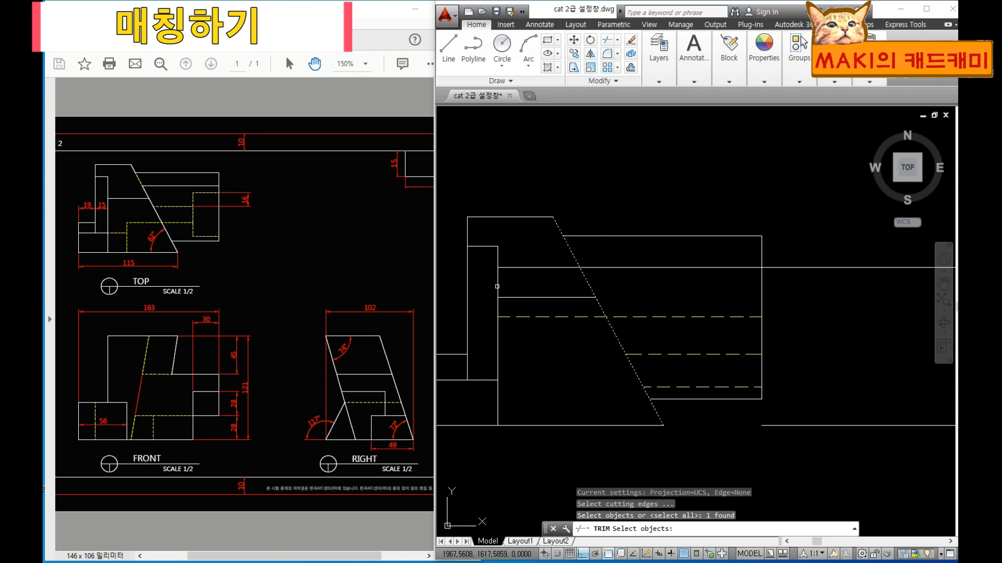
pyautogui.press('Escape')
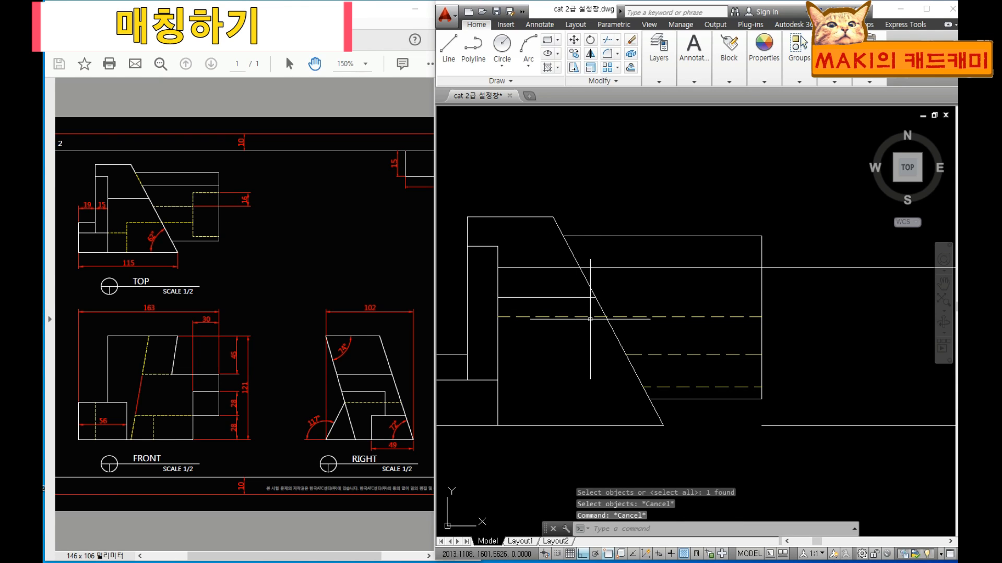
# Extend the short horizontal line above the upper dashed line to the right block's right edge.
pyautogui.moveTo(581, 316); pyautogui.dragTo(554, 273, button='middle')
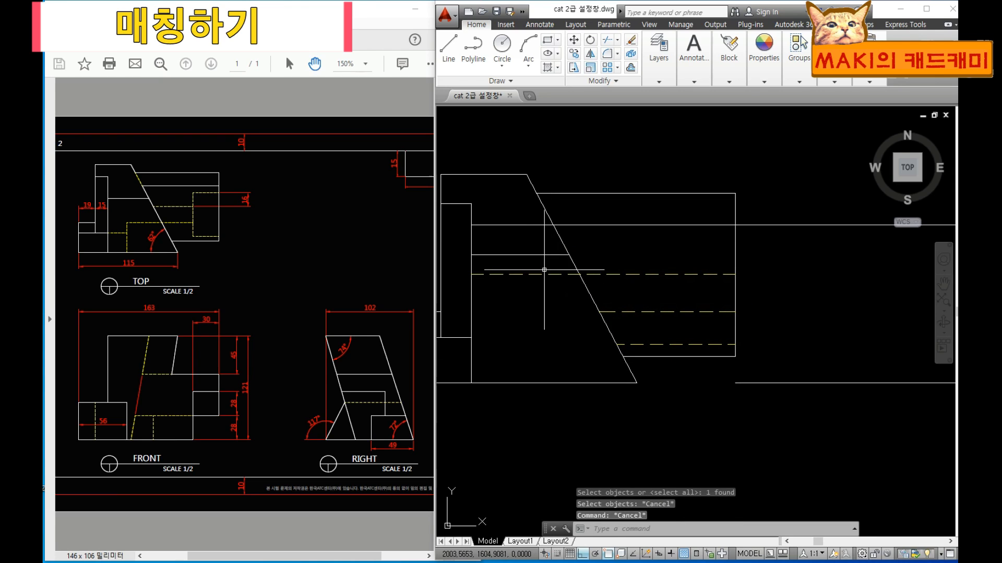
pyautogui.write('ex')
pyautogui.press('Return')
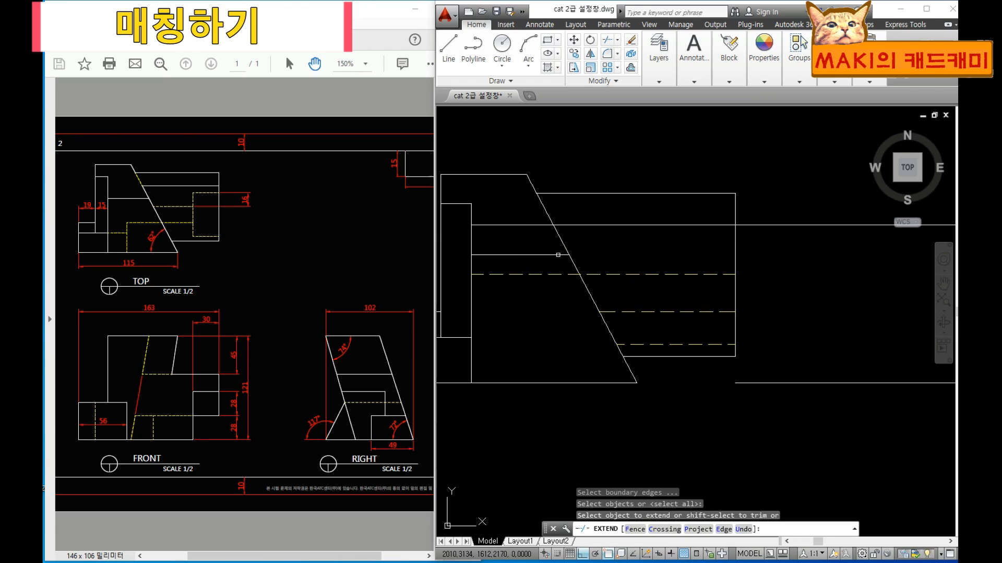
pyautogui.click(557, 255)
pyautogui.press('Escape')
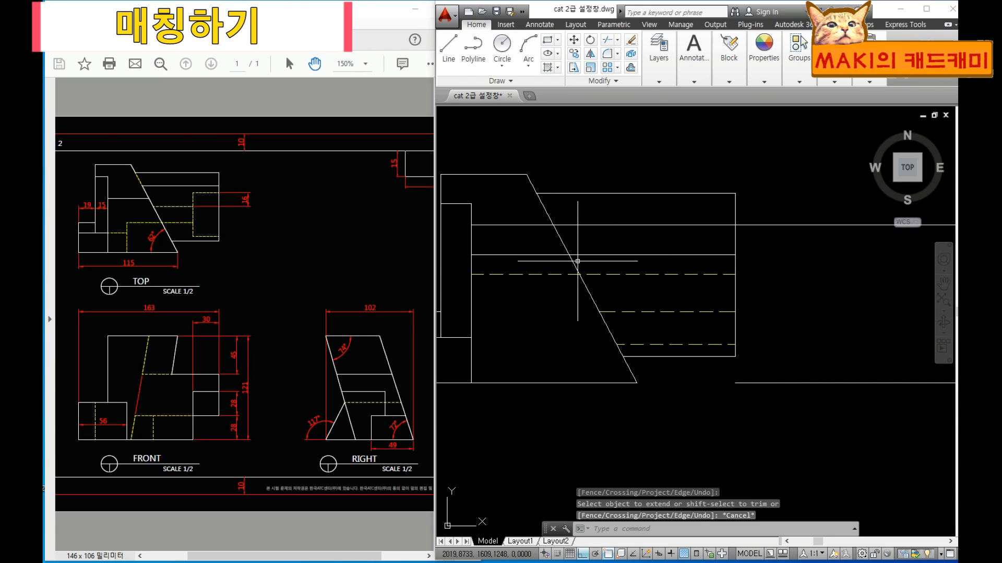
# Trim the extended horizontal line left of the slanted line, keeping only the part inside the right block.
pyautogui.write('tr')
pyautogui.press('Return')
pyautogui.click(572, 263)
pyautogui.press('Return')
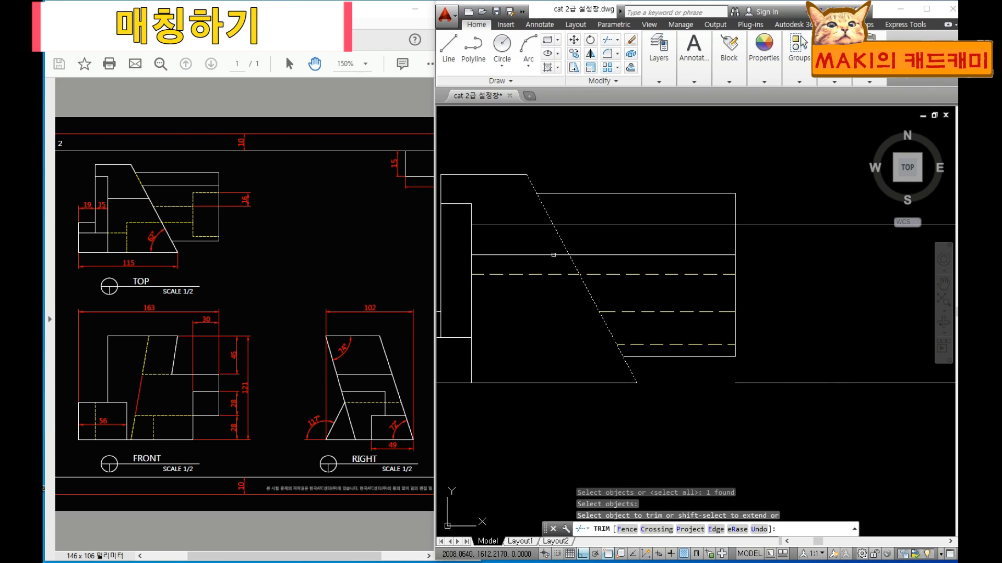
pyautogui.click(555, 255)
pyautogui.press('Escape')
# Examine the overall arrangement of the top, front and right views and their projection lines.
pyautogui.scroll(-2, 636, 274)
pyautogui.moveTo(741, 306); pyautogui.dragTo(644, 320, button='middle')
pyautogui.moveTo(635, 364); pyautogui.dragTo(679, 312, button='middle')
pyautogui.scroll(-2, 548, 220)
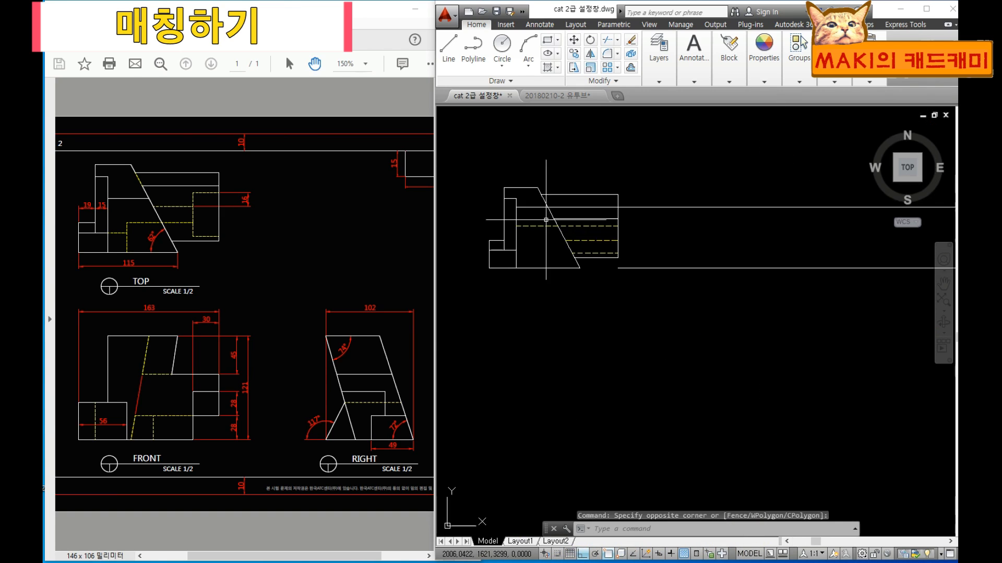
pyautogui.scroll(2, 693, 380)
pyautogui.scroll(-3, 681, 429)
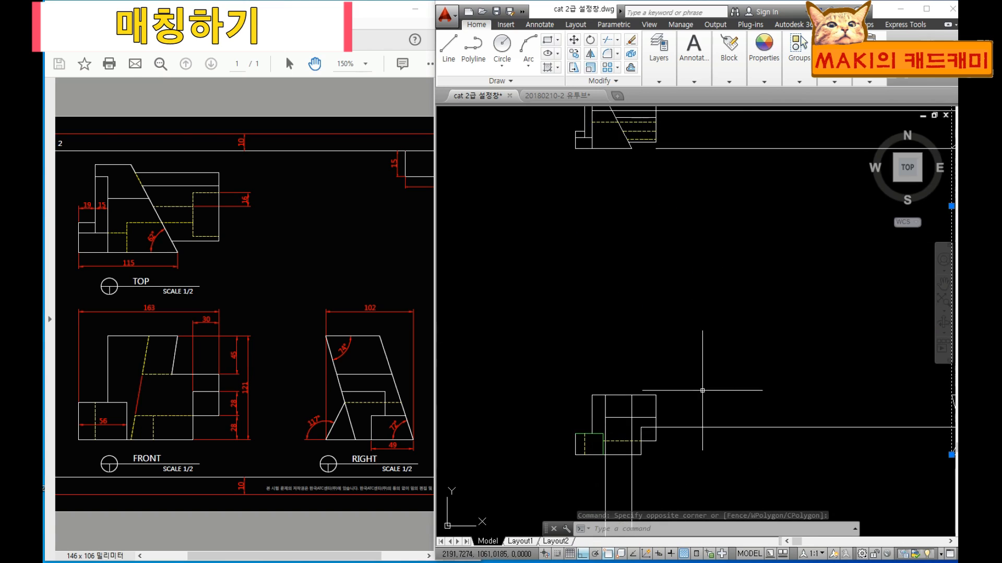
pyautogui.moveTo(702, 390); pyautogui.dragTo(668, 291, button='middle')
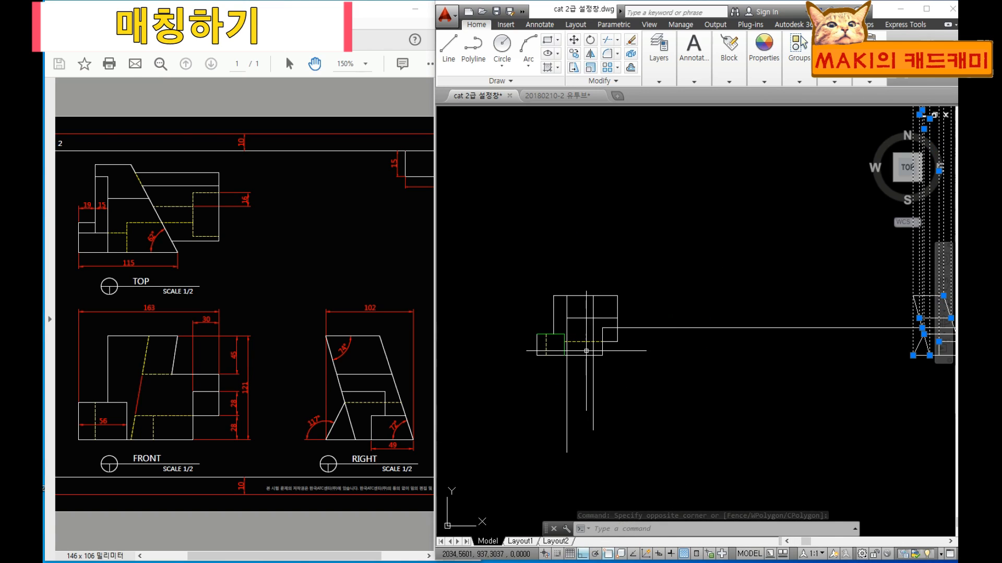
pyautogui.moveTo(751, 353); pyautogui.dragTo(646, 379, button='middle')
pyautogui.moveTo(844, 285); pyautogui.dragTo(778, 323, button='middle')
pyautogui.scroll(-4, 754, 307)
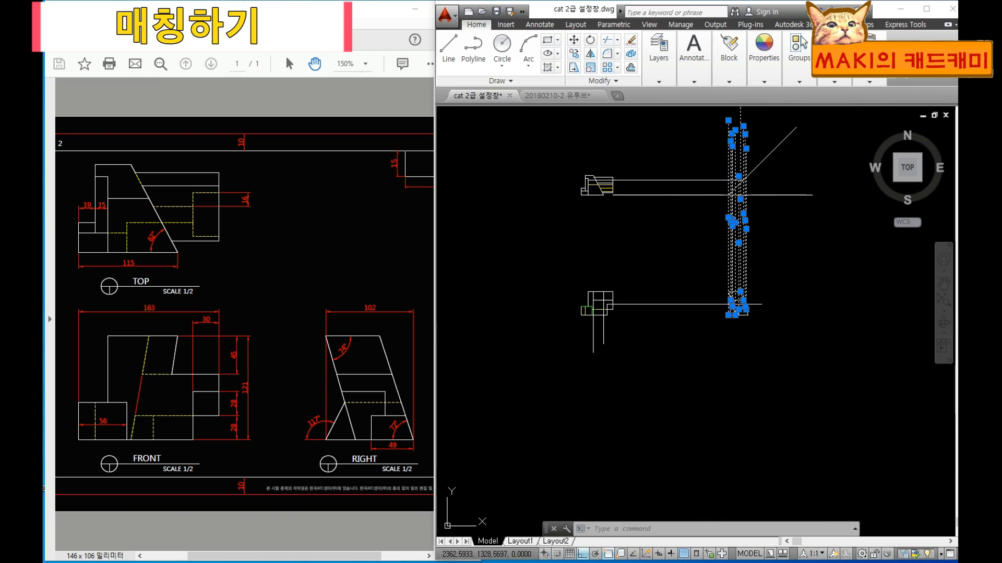
# Switch to the 20180210-2 drawing and examine its finished top, front and right views for comparison.
pyautogui.click(571, 99)
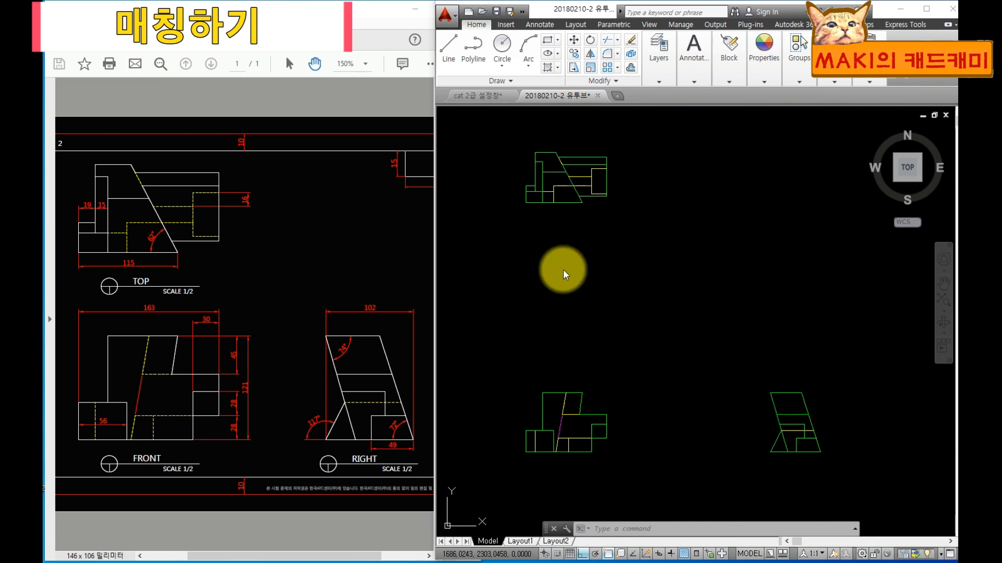
pyautogui.scroll(2, 622, 167)
pyautogui.moveTo(579, 281); pyautogui.dragTo(755, 304, button='middle')
pyautogui.scroll(-5, 685, 245)
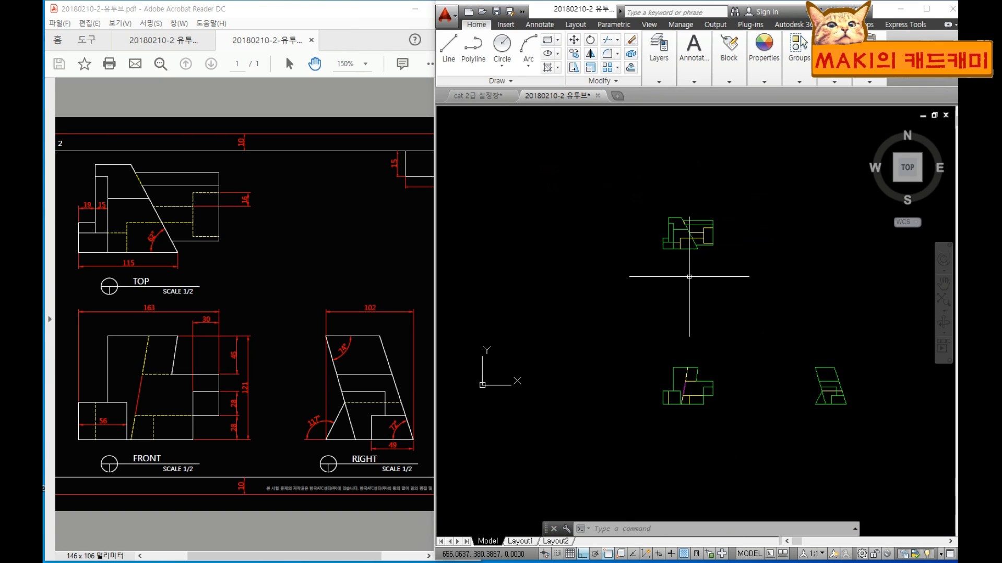
pyautogui.moveTo(731, 396); pyautogui.dragTo(660, 328, button='middle')
pyautogui.scroll(5, 650, 329)
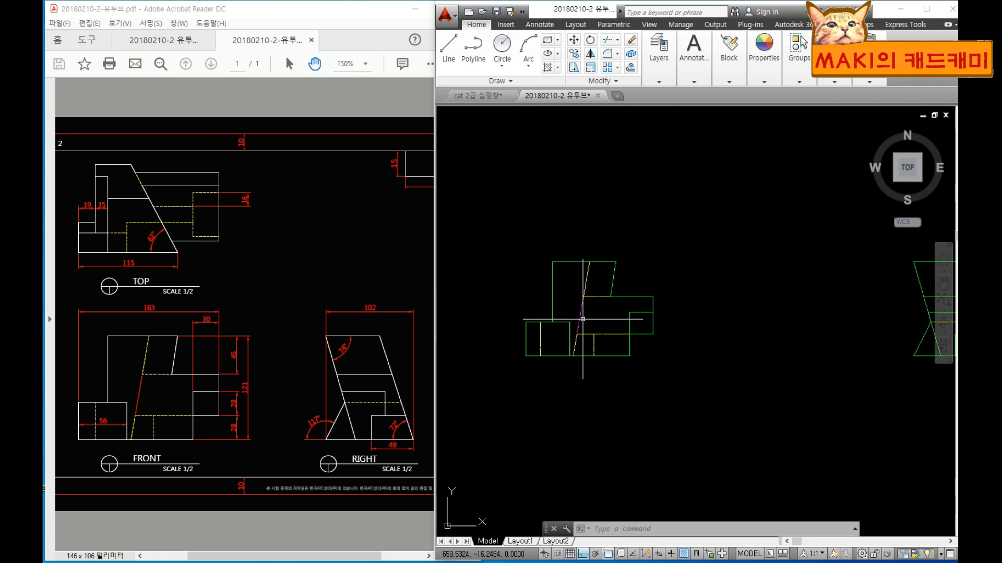
pyautogui.scroll(-5, 639, 250)
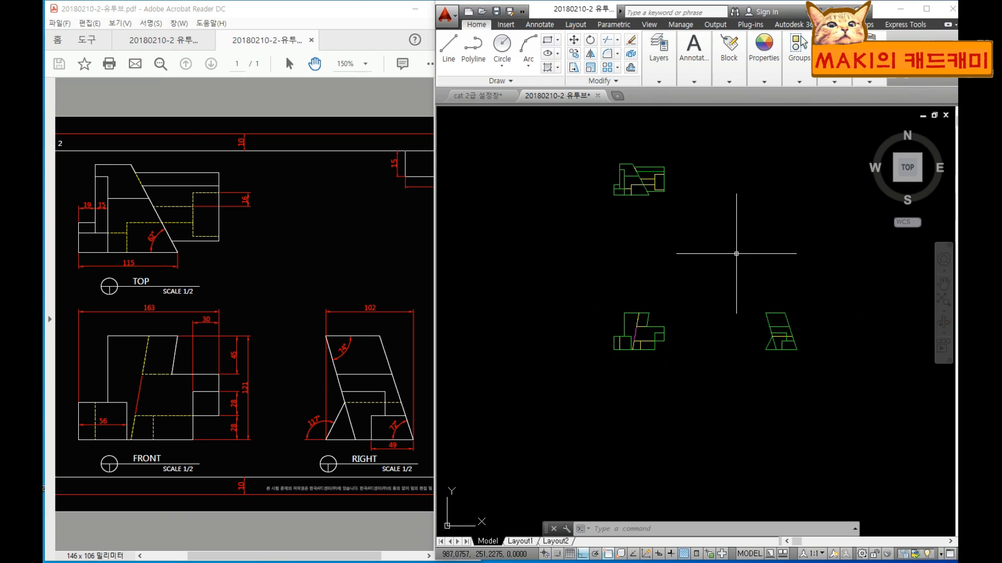
pyautogui.moveTo(736, 255); pyautogui.dragTo(737, 294, button='middle')
# Return to the cat 2급 설정창 drawing and clear the selection of the vertical projection lines.
pyautogui.click(495, 97)
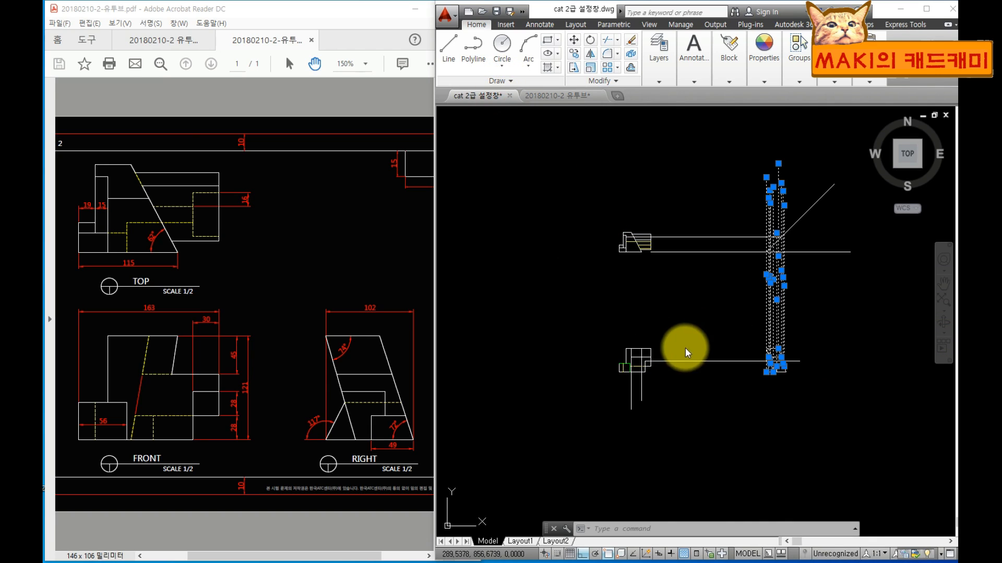
pyautogui.scroll(3, 684, 347)
pyautogui.moveTo(642, 251); pyautogui.dragTo(644, 345, button='middle')
pyautogui.press('Escape')
pyautogui.press('Escape')
pyautogui.scroll(2, 601, 255)
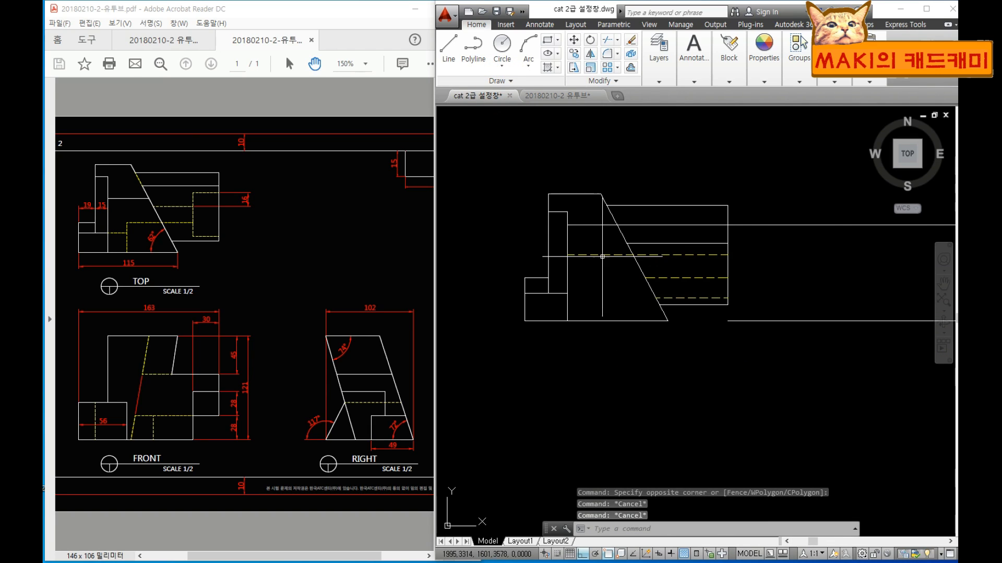
# Assign the top view's upper left edge, slanted edge and right block's upper edge to the 외형선 layer.
pyautogui.click(622, 214)
pyautogui.click(601, 196)
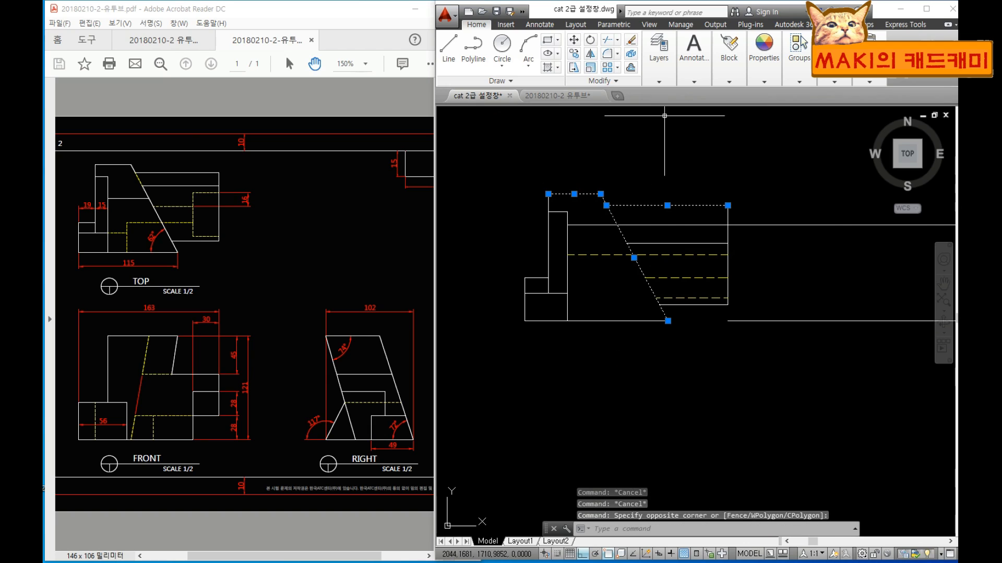
pyautogui.click(668, 83)
pyautogui.click(706, 122)
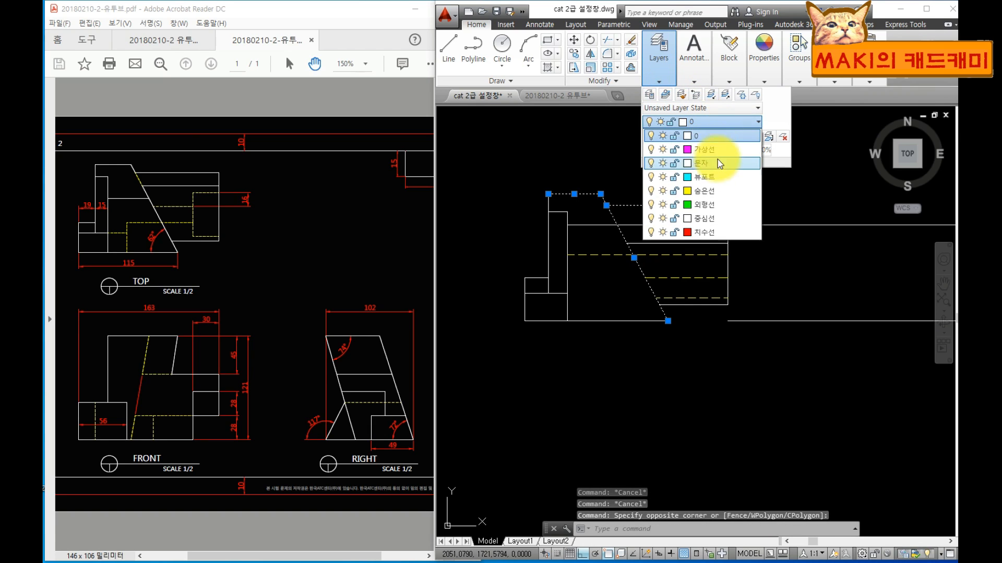
pyautogui.click(713, 205)
pyautogui.press('Escape')
pyautogui.press('Escape')
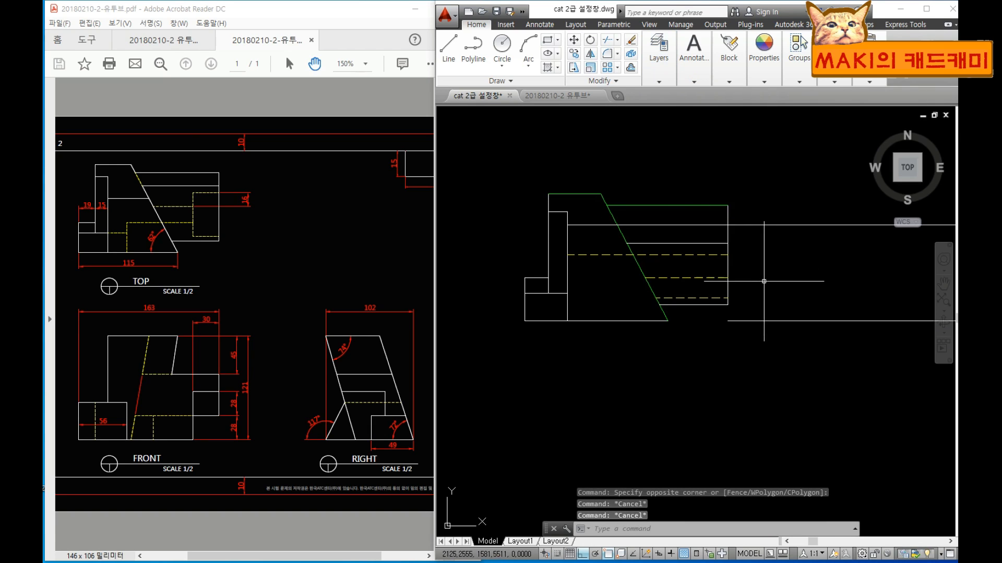
pyautogui.click(728, 236)
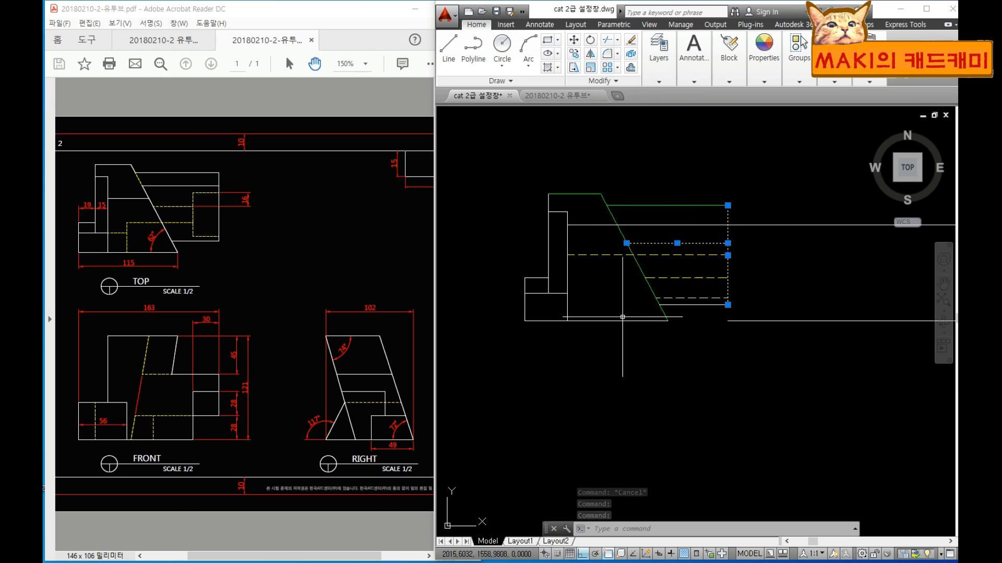
pyautogui.press('Escape')
pyautogui.press('Escape')
# Use MATCHPROP to copy the right block's upper edge properties to its other visible edges and the top view's lower edge.
pyautogui.write('ma')
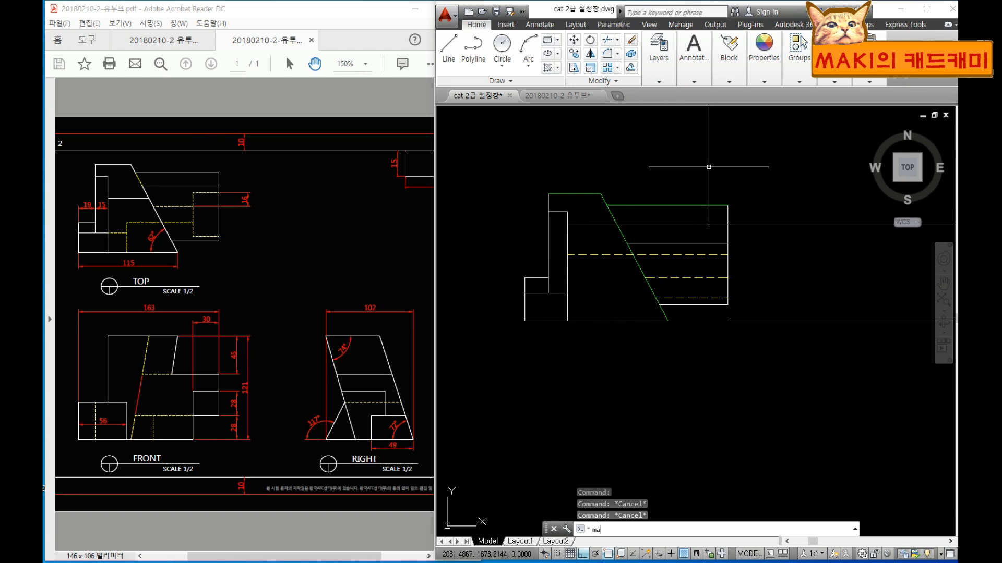
pyautogui.write('tch')
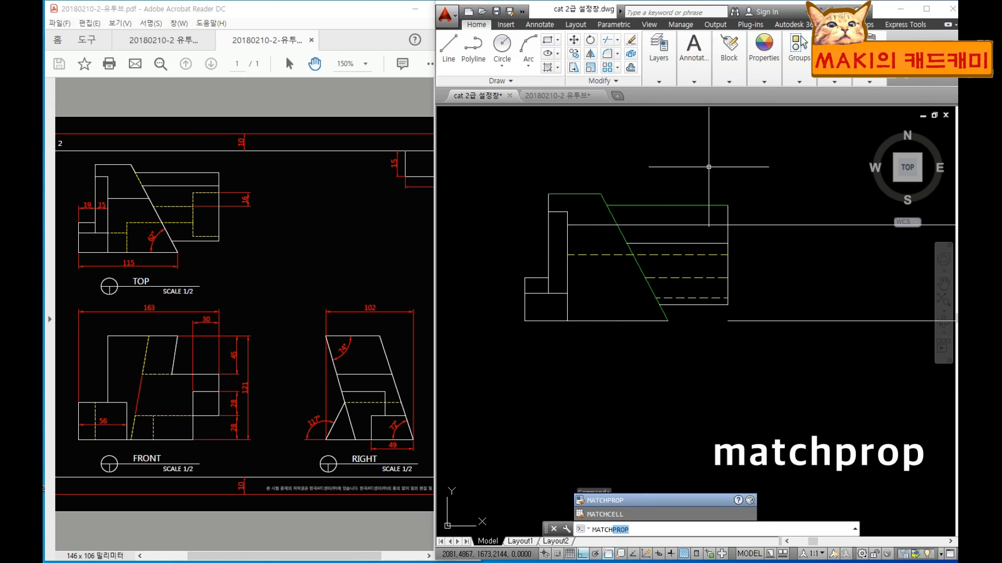
pyautogui.press('Return')
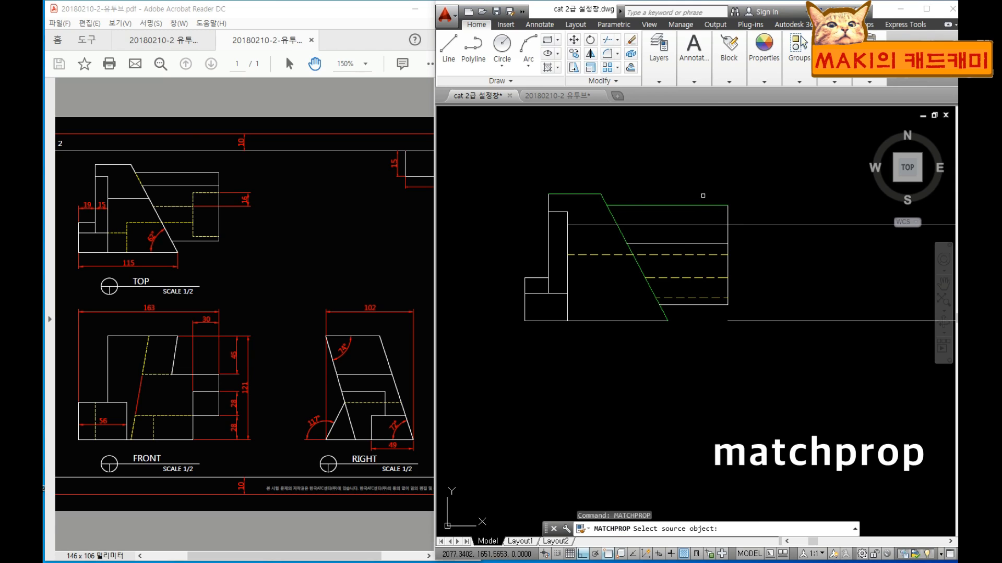
pyautogui.click(700, 204)
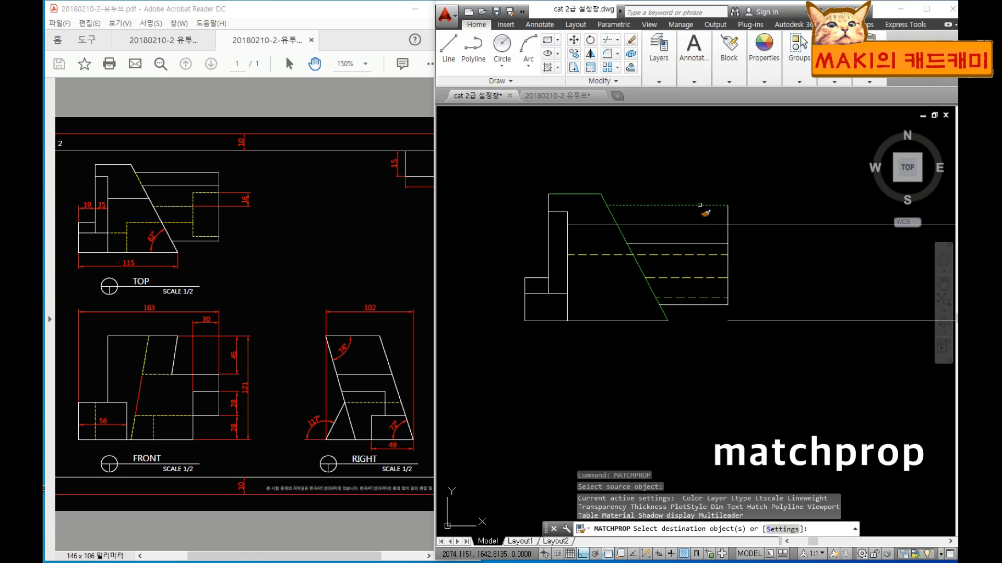
pyautogui.click(724, 225)
pyautogui.click(714, 243)
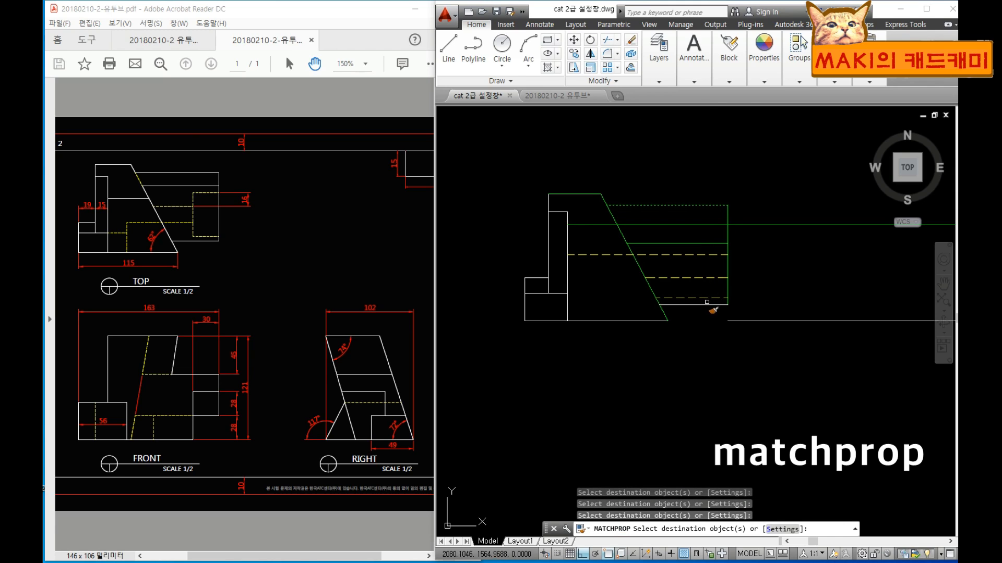
pyautogui.click(705, 302)
pyautogui.click(686, 311)
pyautogui.click(629, 332)
pyautogui.click(591, 308)
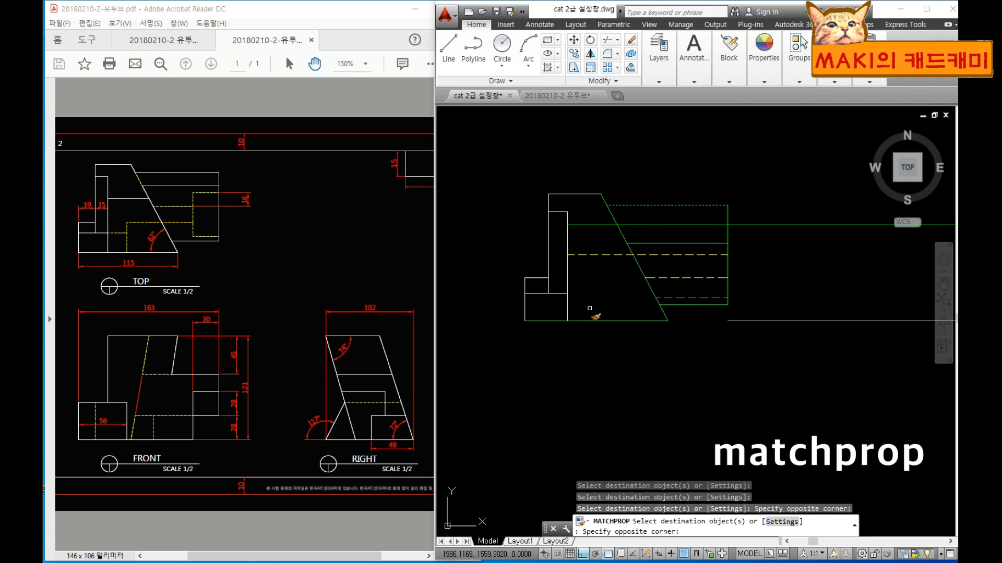
# Apply the same matched outline properties to the remaining visible edges of the top view's left blocks.
pyautogui.click(575, 289)
pyautogui.click(578, 297)
pyautogui.click(558, 209)
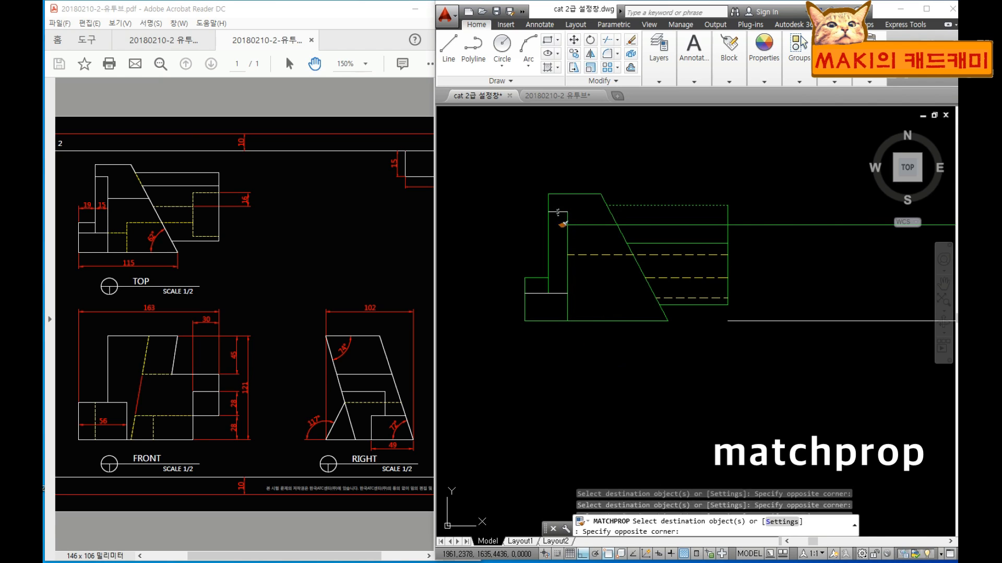
pyautogui.click(556, 219)
pyautogui.click(563, 299)
pyautogui.click(557, 284)
pyautogui.scroll(-4, 721, 383)
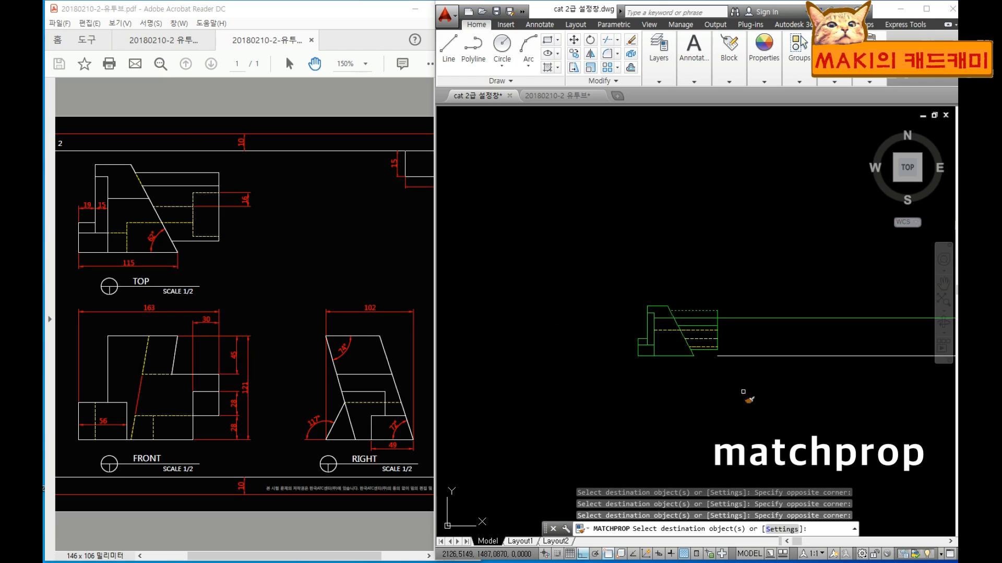
# Match the front view's upper inner horizontal line to the properties of its dashed hidden line.
pyautogui.moveTo(776, 443); pyautogui.dragTo(680, 198, button='middle')
pyautogui.moveTo(683, 334); pyautogui.dragTo(670, 274, button='middle')
pyautogui.scroll(2, 609, 324)
pyautogui.press('space')
pyautogui.press('space')
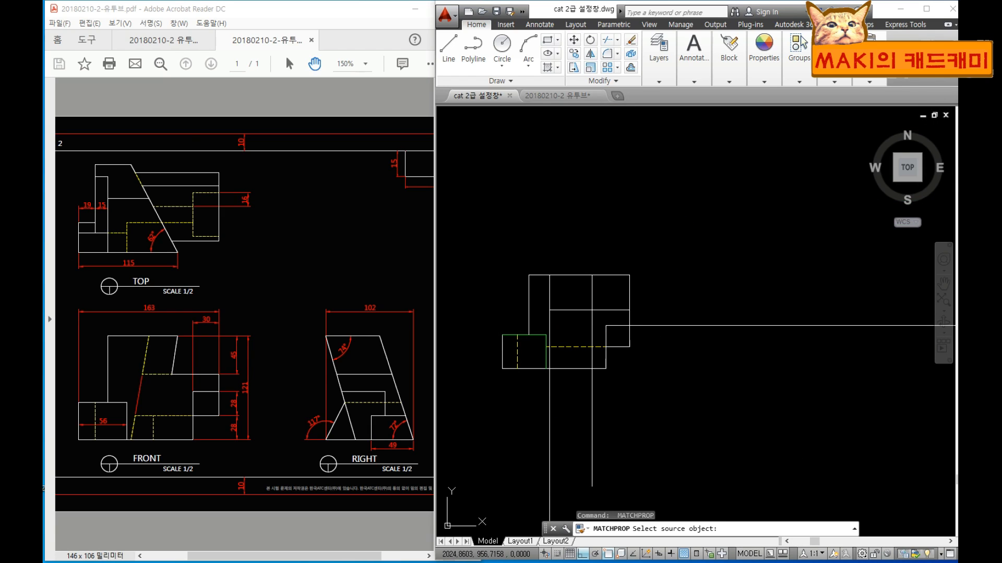
pyautogui.click(579, 347)
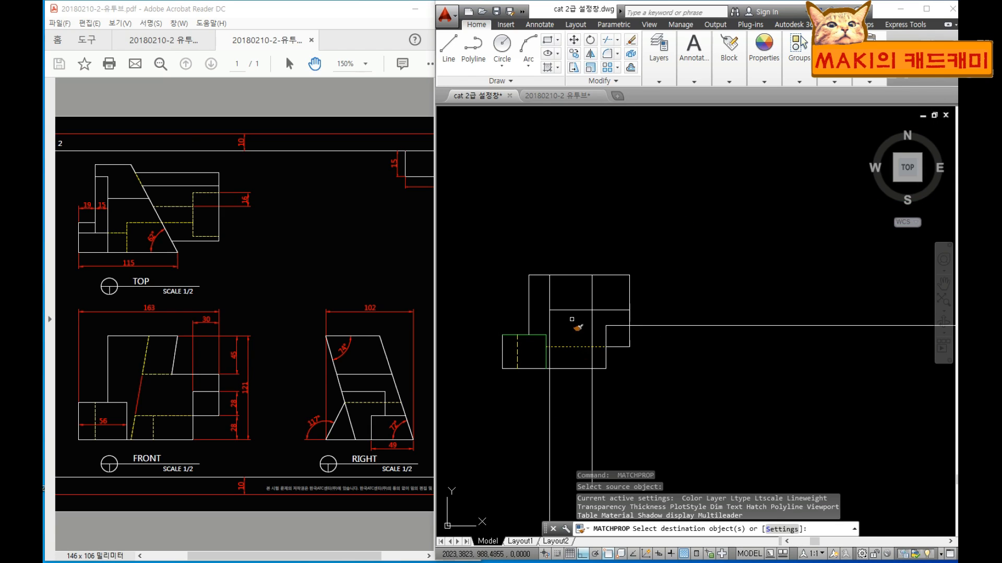
pyautogui.click(571, 311)
pyautogui.scroll(-2, 778, 351)
pyautogui.moveTo(777, 351); pyautogui.dragTo(789, 376, button='middle')
pyautogui.scroll(-2, 642, 353)
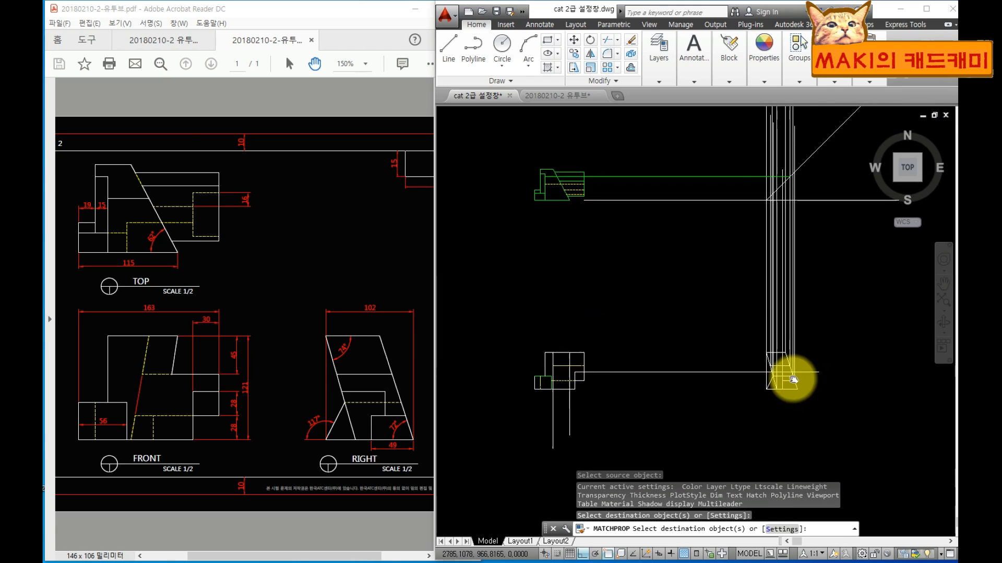
pyautogui.scroll(4, 789, 377)
pyautogui.press('Escape')
pyautogui.press('Escape')
# Switch to the 20180210-2 drawing and bring its finished top, front and right views into view.
pyautogui.scroll(-4, 712, 346)
pyautogui.moveTo(712, 346); pyautogui.dragTo(775, 377, button='middle')
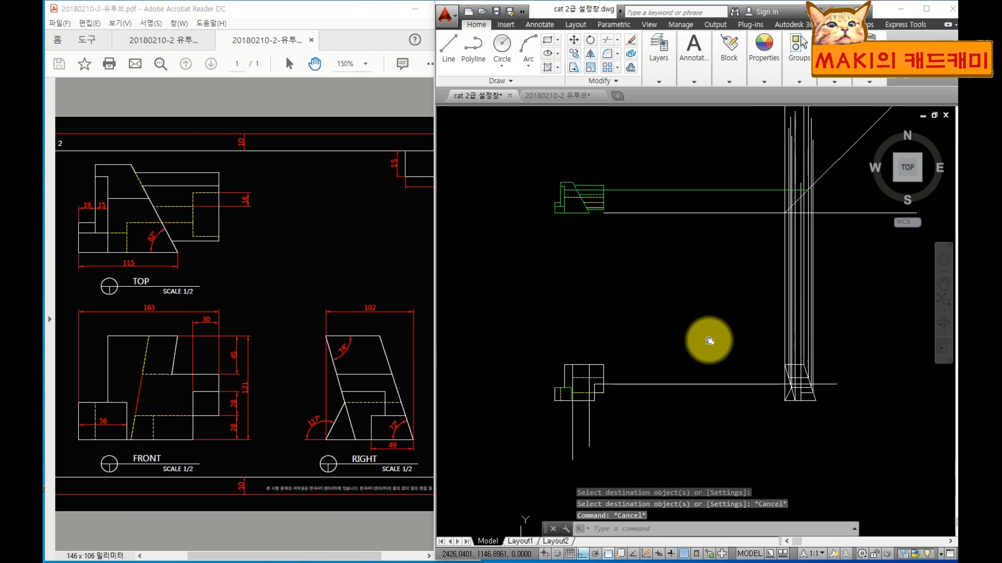
pyautogui.click(552, 101)
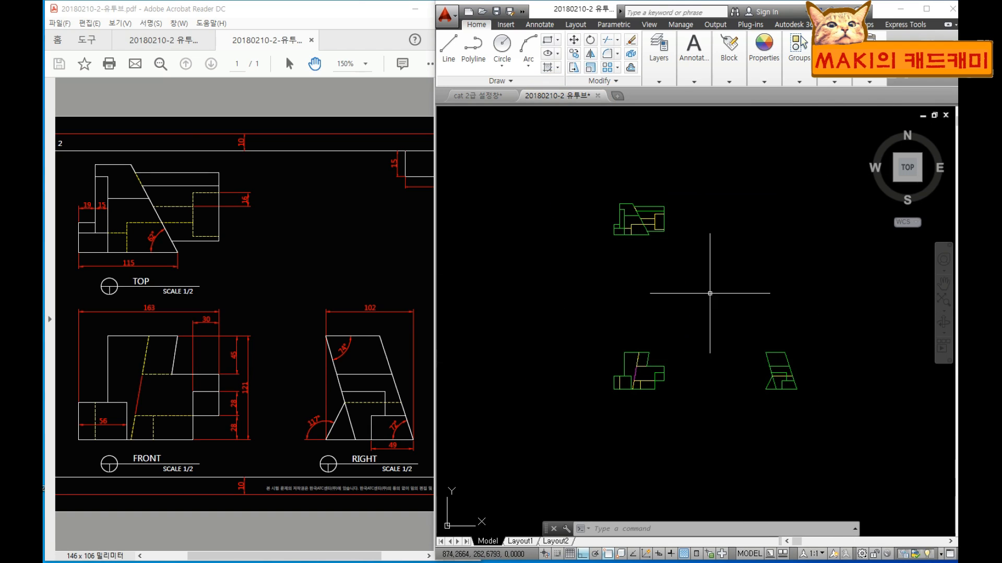
pyautogui.scroll(2, 683, 290)
pyautogui.moveTo(738, 354); pyautogui.dragTo(700, 369, button='middle')
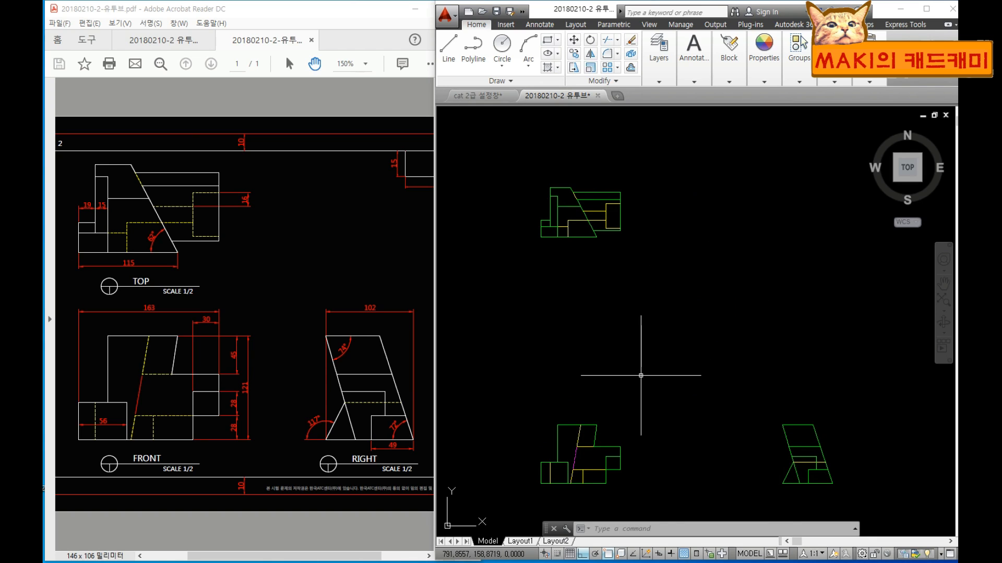
pyautogui.moveTo(635, 385)
pyautogui.mouseDown(button='middle')
pyautogui.moveTo(617, 349)
pyautogui.moveTo(657, 353)
pyautogui.mouseUp(button='middle')
pyautogui.click(694, 82)
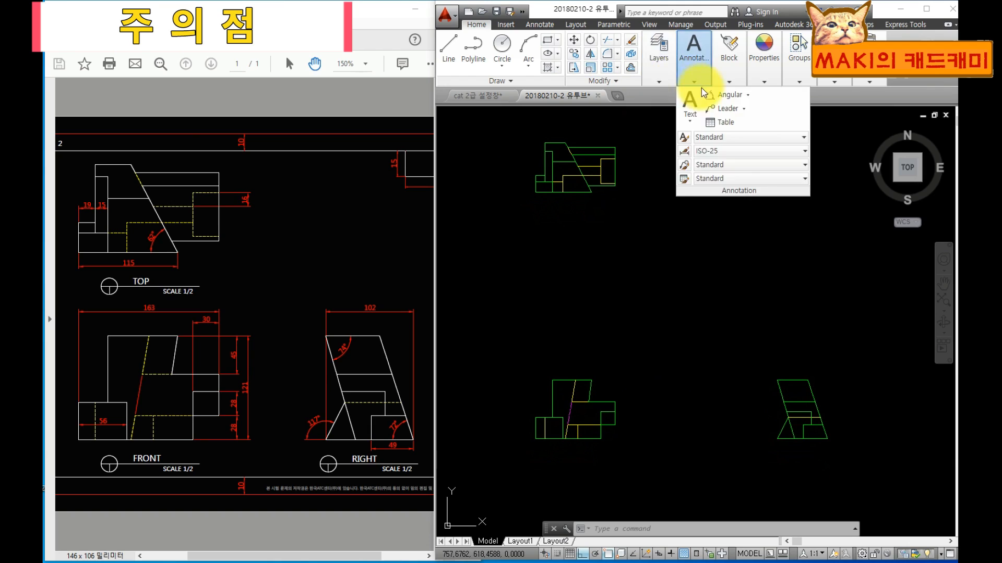
pyautogui.press('Escape')
pyautogui.press('Escape')
pyautogui.press('Escape')
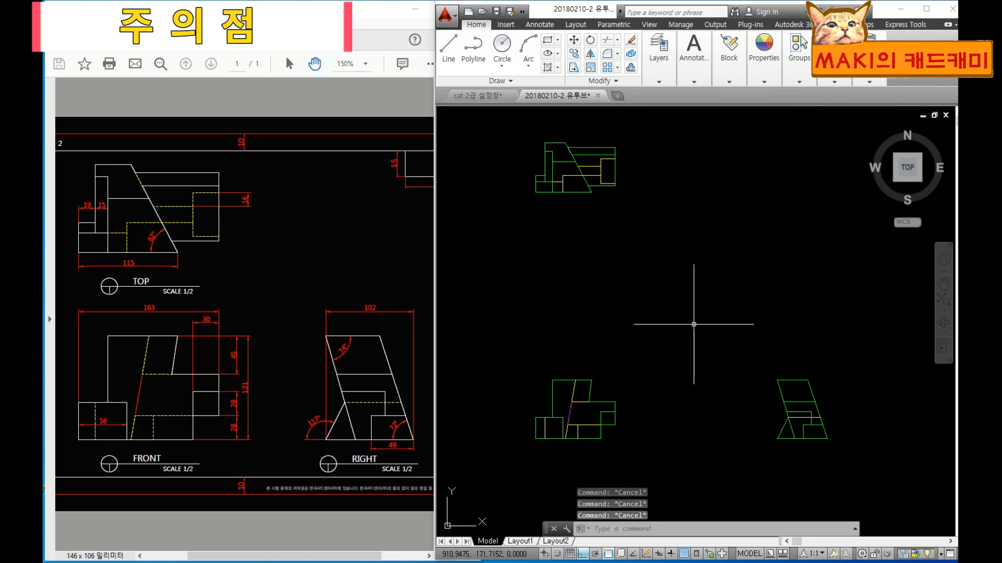
# Draw a vertical projection line from the upper end of the front view's hidden slanted line up through the top view.
pyautogui.write('l')
pyautogui.press('Return')
pyautogui.click(575, 381)
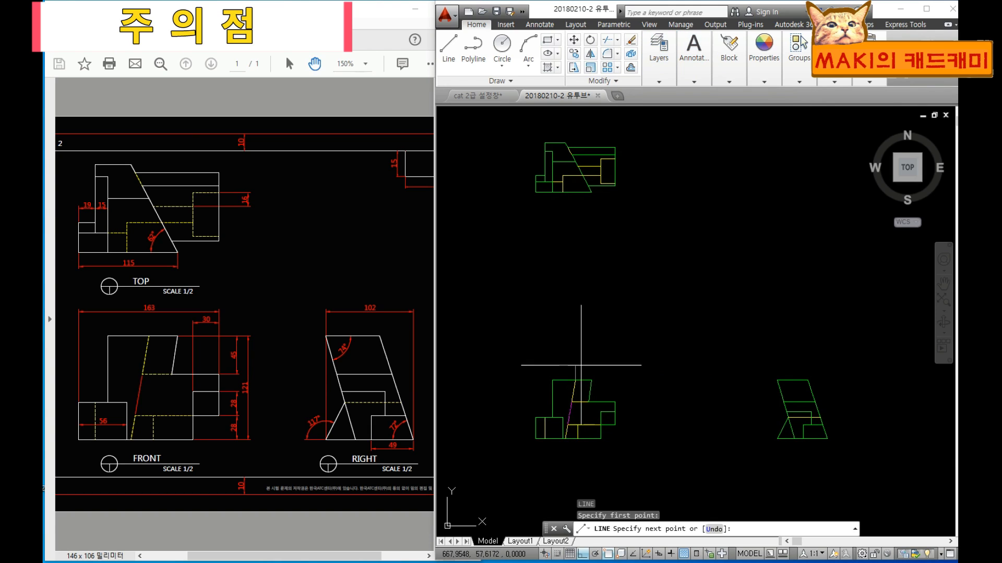
pyautogui.moveTo(608, 213); pyautogui.dragTo(613, 299, button='middle')
pyautogui.click(612, 154)
pyautogui.press('Return')
# Draw a vertical projection line from the lower end of the front view's hidden slanted line up past the top view.
pyautogui.moveTo(626, 396); pyautogui.dragTo(645, 238, button='middle')
pyautogui.scroll(2, 604, 386)
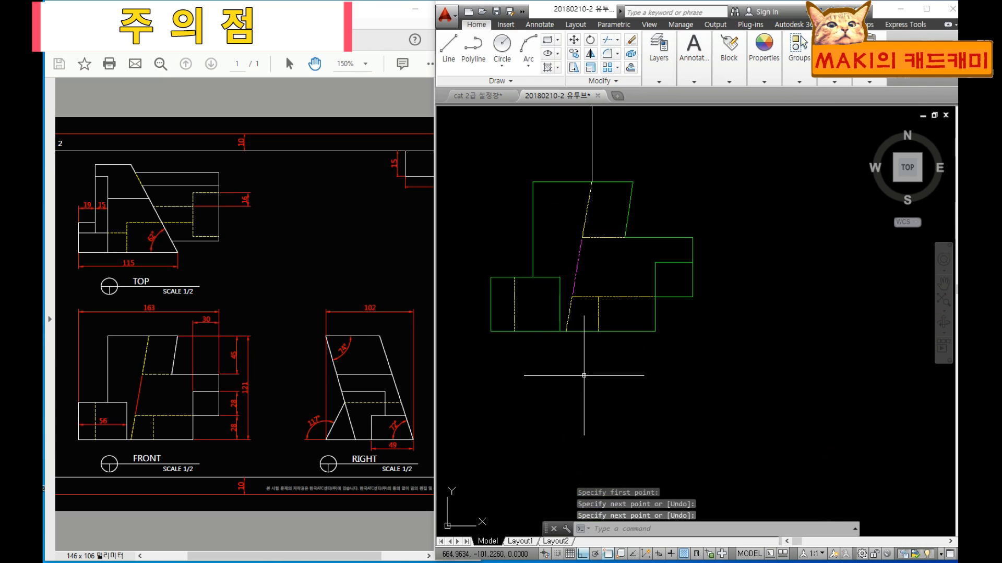
pyautogui.press('Return')
pyautogui.click(566, 332)
pyautogui.scroll(-2, 554, 215)
pyautogui.moveTo(558, 221); pyautogui.dragTo(598, 519, button='middle')
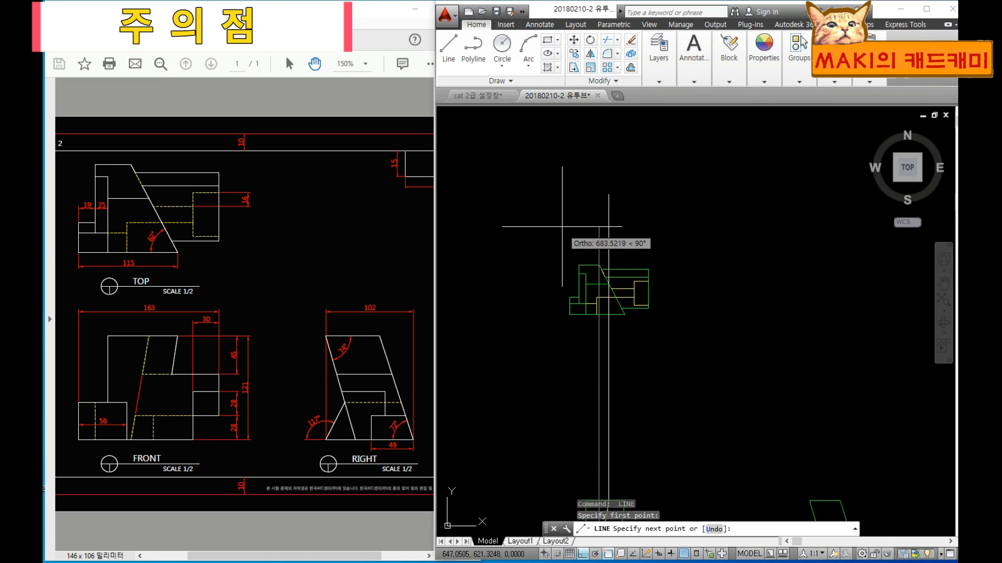
pyautogui.click(565, 205)
pyautogui.press('Return')
pyautogui.scroll(3, 627, 286)
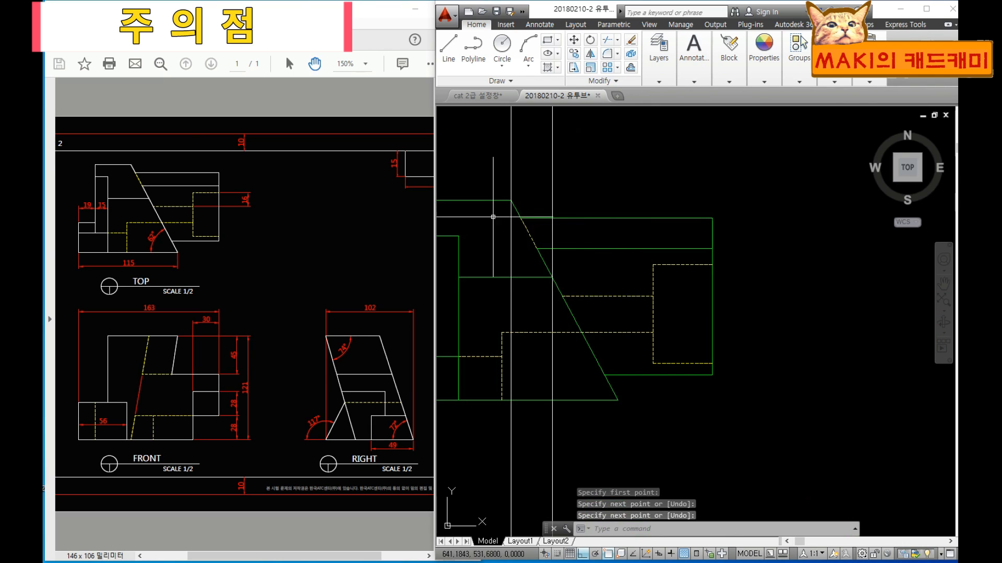
# Draw a vertical projection line upward from the upper end of the front view's visible slanted edge.
pyautogui.scroll(-3, 579, 426)
pyautogui.moveTo(581, 306); pyautogui.dragTo(608, 213, button='middle')
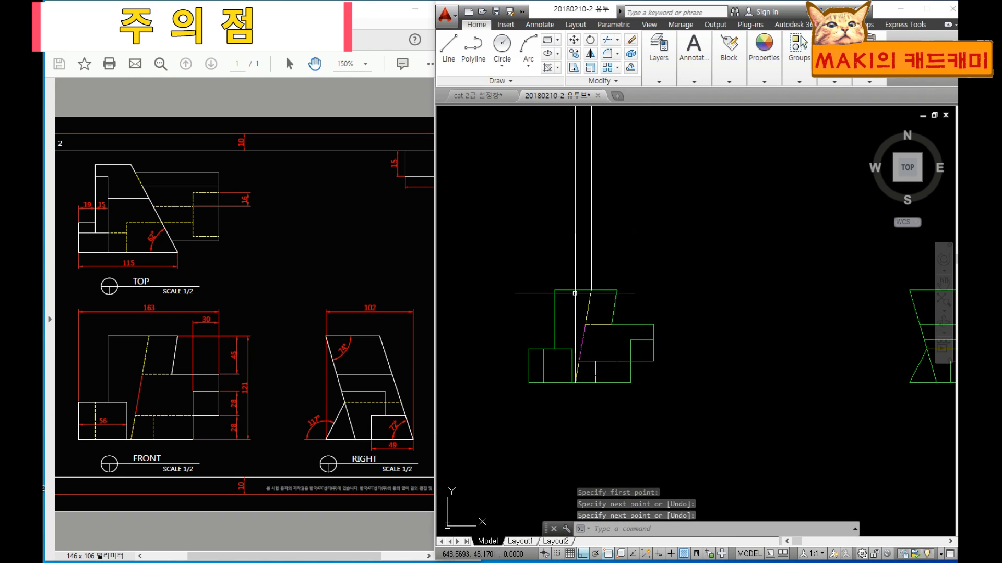
pyautogui.scroll(3, 595, 324)
pyautogui.scroll(2, 614, 305)
pyautogui.press('Return')
pyautogui.click(620, 267)
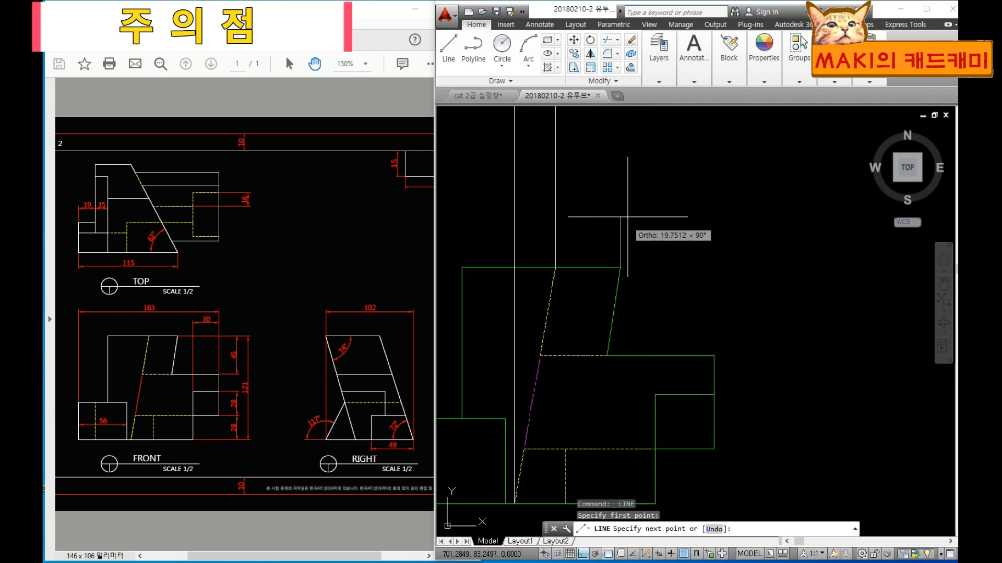
pyautogui.scroll(-3, 630, 229)
pyautogui.moveTo(635, 219); pyautogui.dragTo(635, 292, button='middle')
pyautogui.click(664, 219)
pyautogui.press('Return')
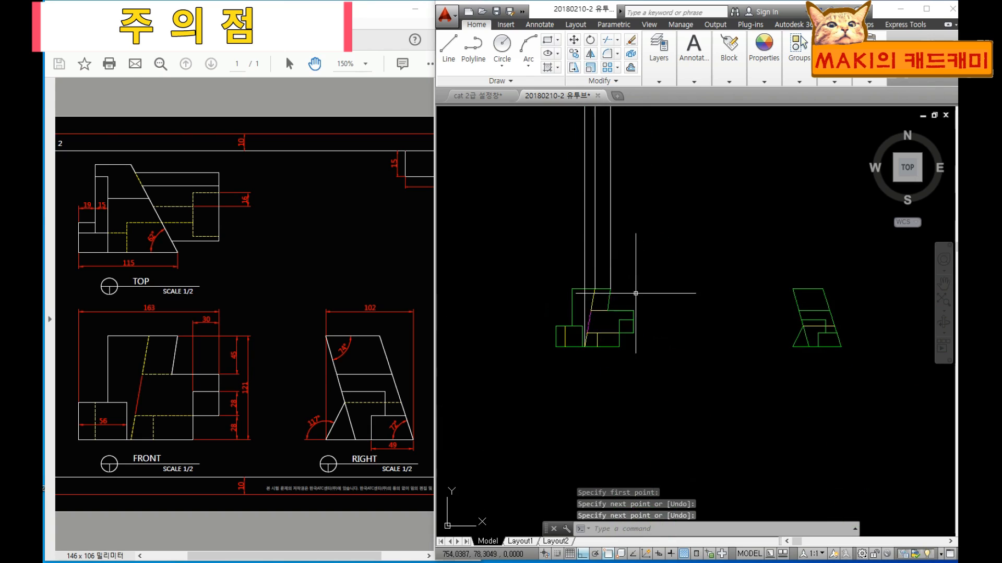
# Draw a vertical projection line from the lower end of the front view's visible slanted edge up through the top view.
pyautogui.scroll(5, 616, 323)
pyautogui.press('Return')
pyautogui.click(575, 266)
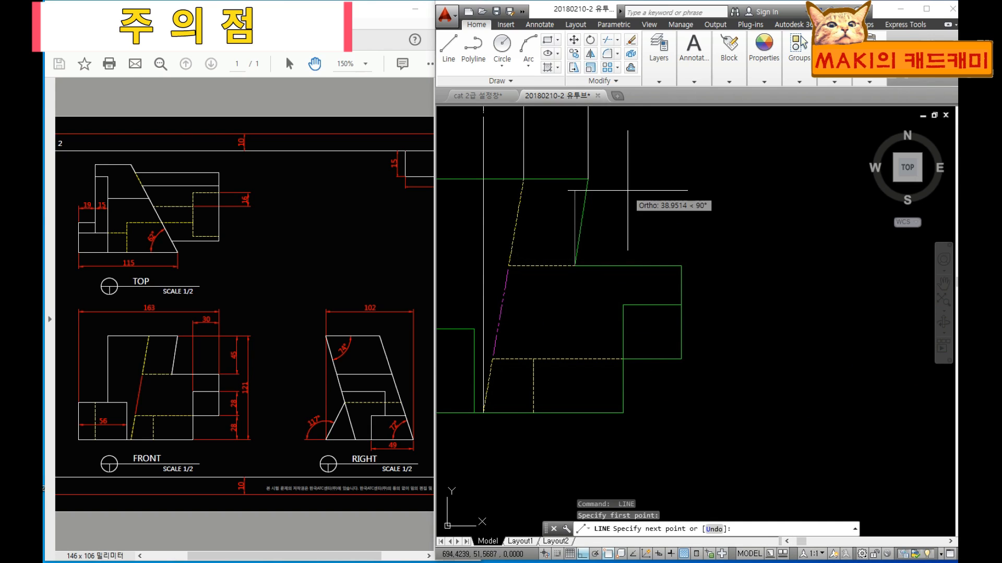
pyautogui.scroll(-4, 629, 189)
pyautogui.moveTo(636, 232); pyautogui.dragTo(639, 509, button='middle')
pyautogui.moveTo(643, 232); pyautogui.dragTo(646, 313, button='middle')
pyautogui.click(628, 173)
pyautogui.press('Return')
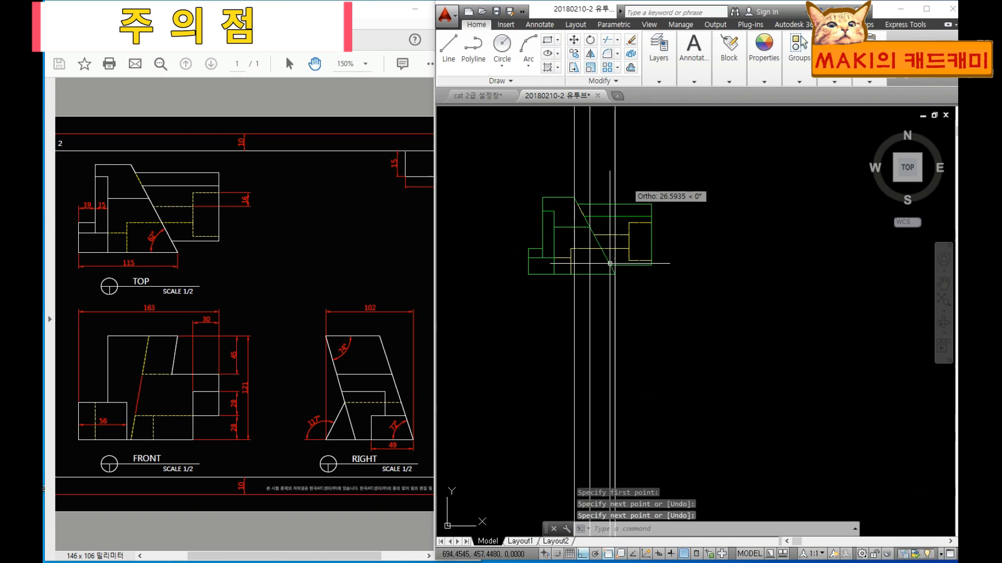
# Examine where the vertical projection lines from the front view meet the corners along the top view's slanted edge.
pyautogui.scroll(5, 610, 268)
pyautogui.scroll(-4, 745, 279)
pyautogui.moveTo(745, 282)
pyautogui.mouseDown(button='middle')
pyautogui.moveTo(717, 320)
pyautogui.moveTo(637, 374)
pyautogui.mouseUp(button='middle')
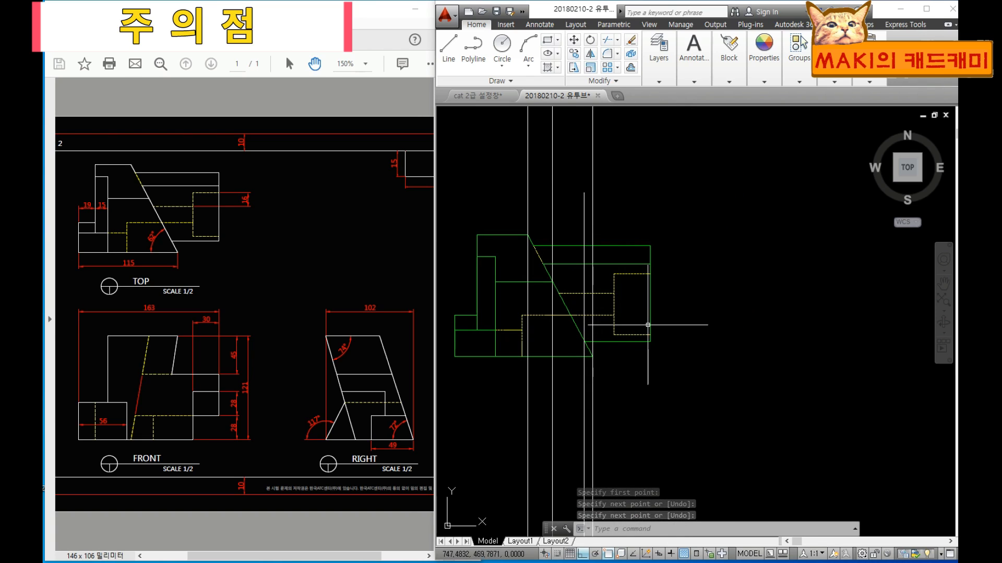
pyautogui.scroll(6, 606, 354)
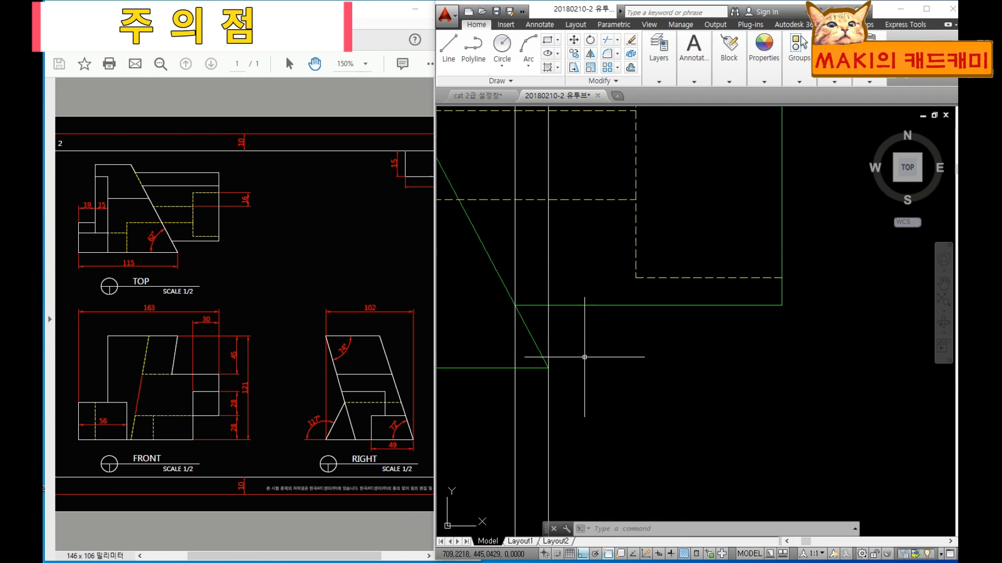
pyautogui.scroll(-8, 574, 357)
pyautogui.scroll(-4, 682, 465)
pyautogui.moveTo(682, 465)
pyautogui.mouseDown(button='middle')
pyautogui.moveTo(640, 277)
pyautogui.moveTo(652, 329)
pyautogui.mouseUp(button='middle')
pyautogui.scroll(6, 626, 301)
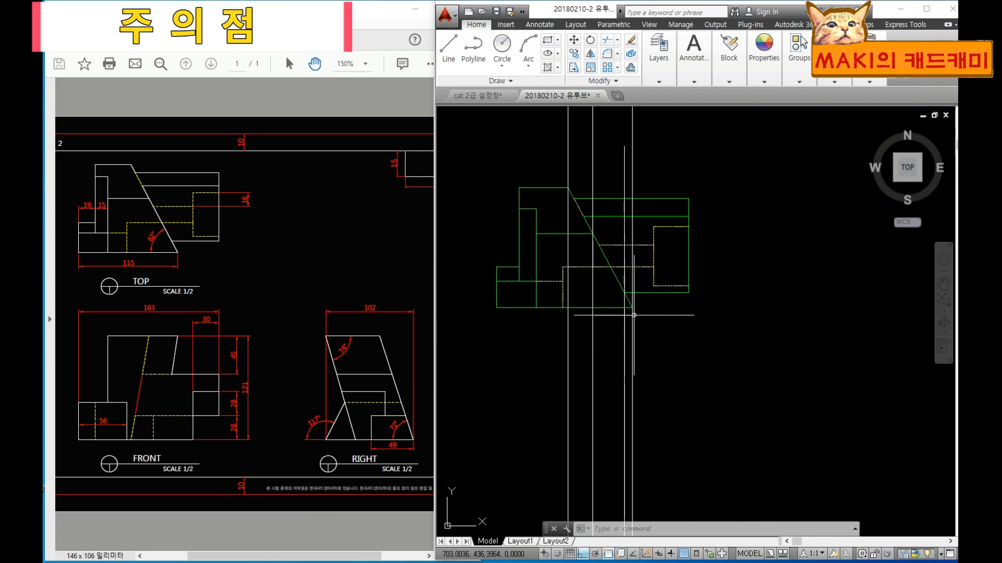
pyautogui.scroll(4, 634, 315)
pyautogui.scroll(3, 553, 275)
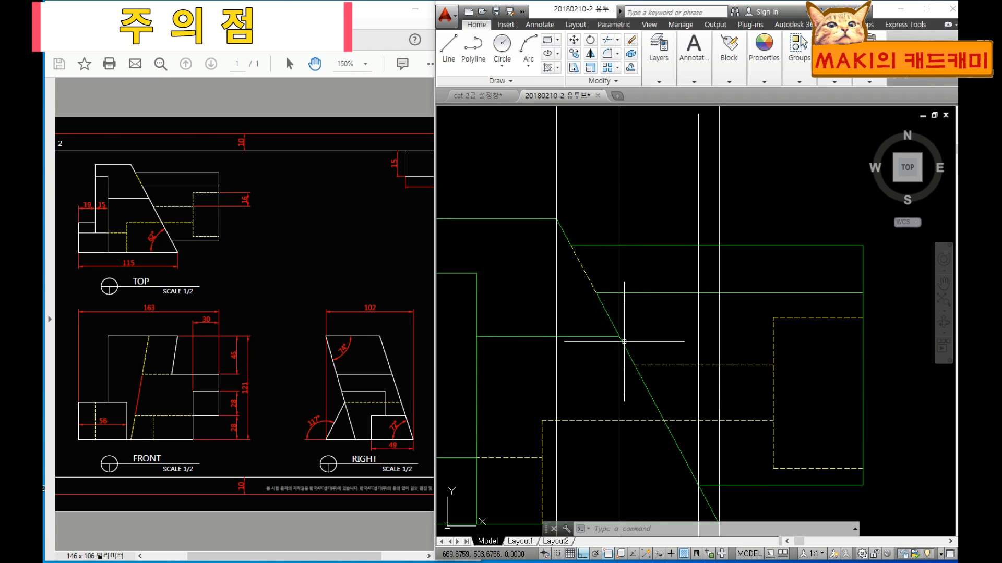
# Erase the four vertical projection lines running between the front view and the top view.
pyautogui.scroll(-4, 658, 370)
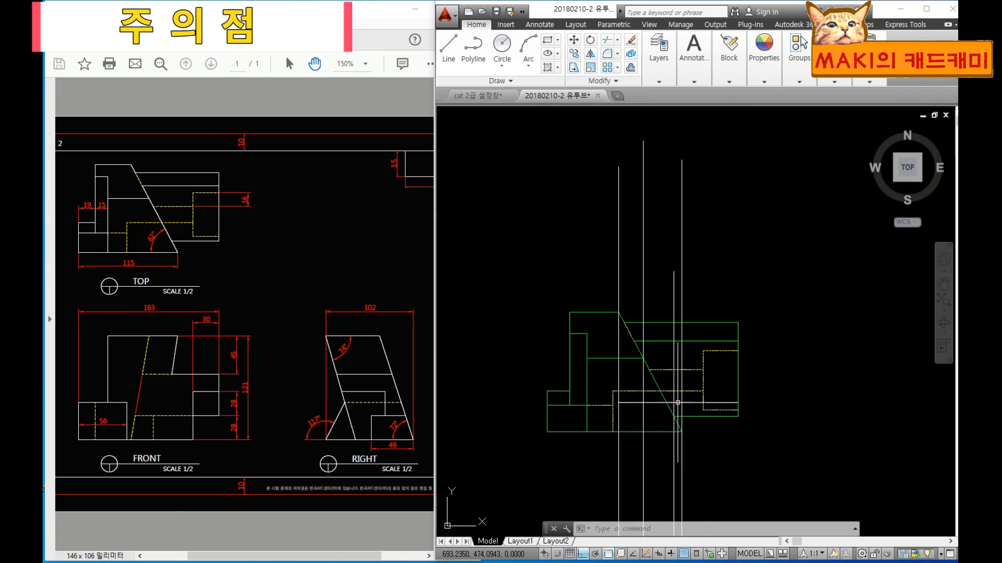
pyautogui.moveTo(680, 438); pyautogui.dragTo(638, 278, button='middle')
pyautogui.moveTo(671, 472); pyautogui.dragTo(637, 242, button='middle')
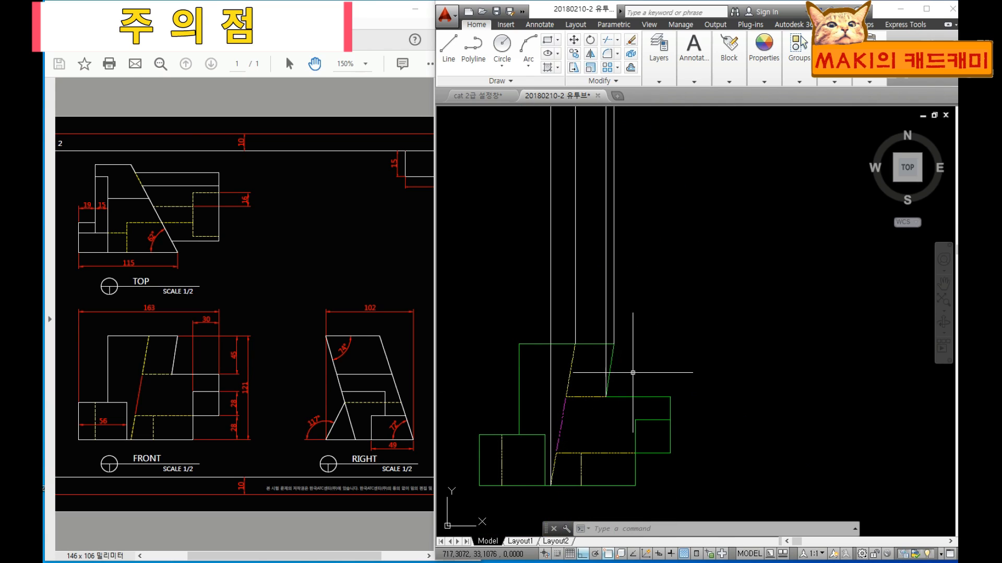
pyautogui.scroll(4, 609, 428)
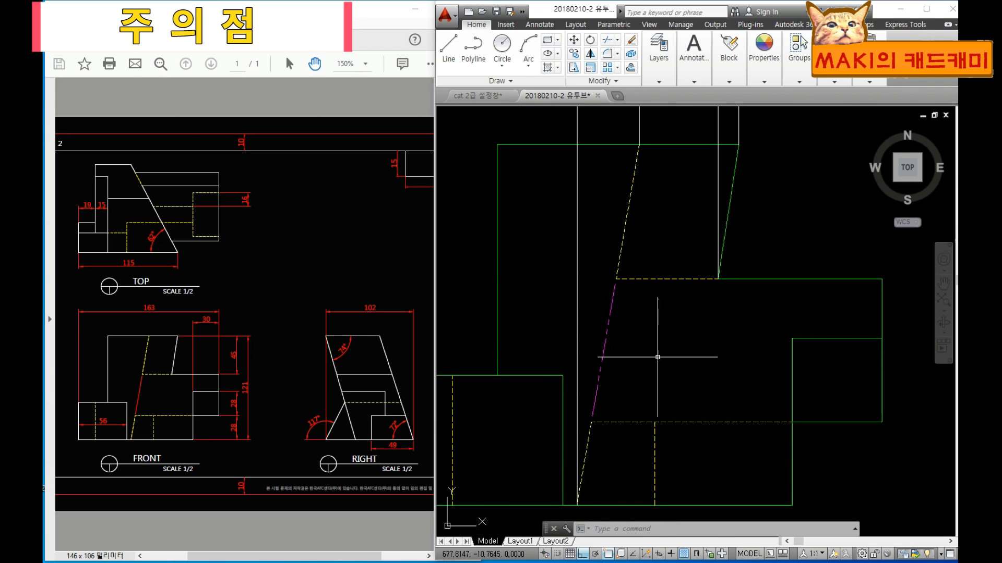
pyautogui.scroll(-6, 596, 260)
pyautogui.moveTo(642, 201); pyautogui.dragTo(673, 438, button='middle')
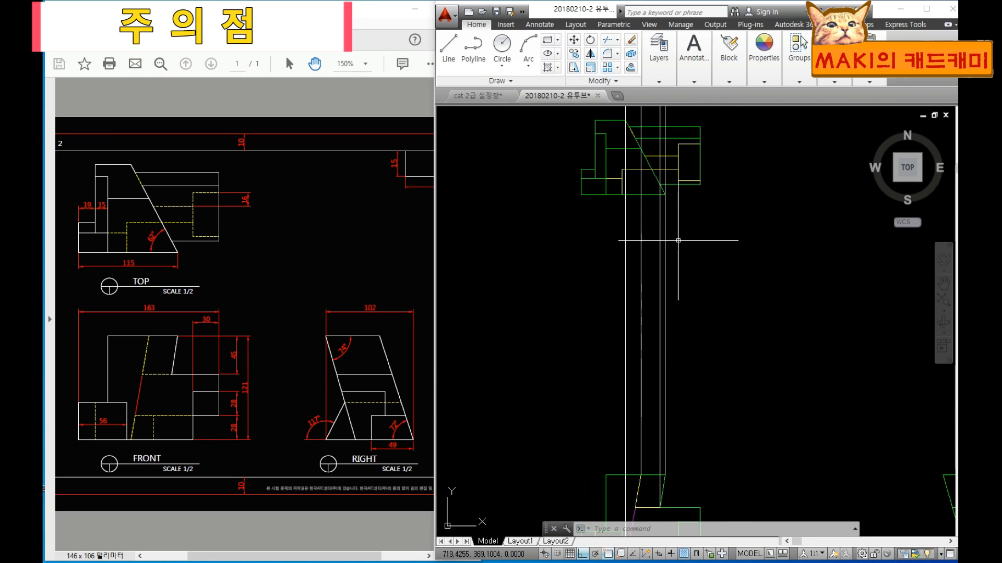
pyautogui.moveTo(678, 240); pyautogui.dragTo(662, 374, button='middle')
pyautogui.moveTo(612, 273); pyautogui.dragTo(614, 288, button='middle')
pyautogui.scroll(2, 691, 274)
pyautogui.click(655, 227)
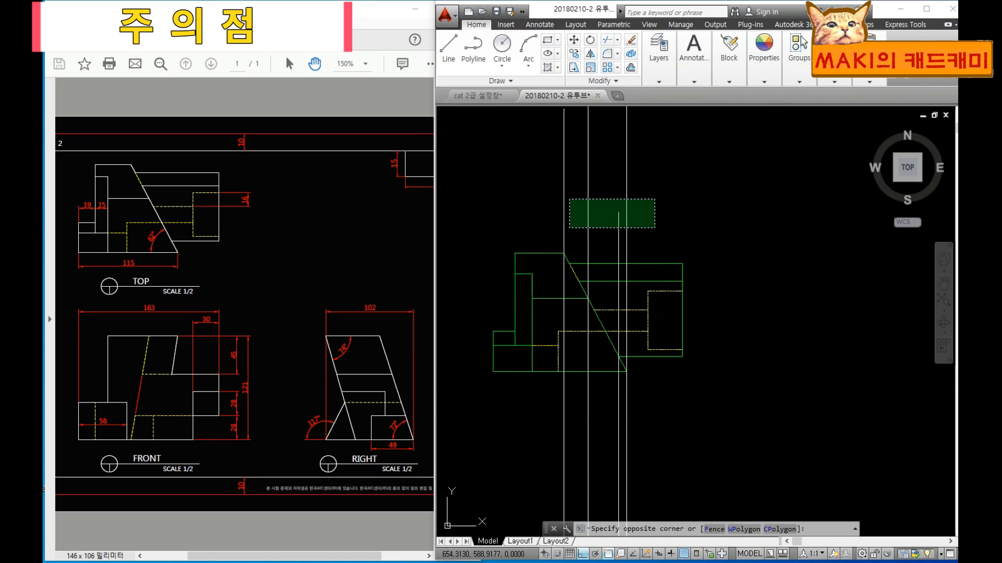
pyautogui.click(554, 196)
pyautogui.press('Delete')
# Review the style overrides of the ISO-25 dimension style in the Dimension Style Manager.
pyautogui.scroll(-6, 684, 306)
pyautogui.moveTo(691, 395); pyautogui.dragTo(642, 285, button='middle')
pyautogui.scroll(2, 653, 366)
pyautogui.moveTo(699, 326); pyautogui.dragTo(682, 346, button='middle')
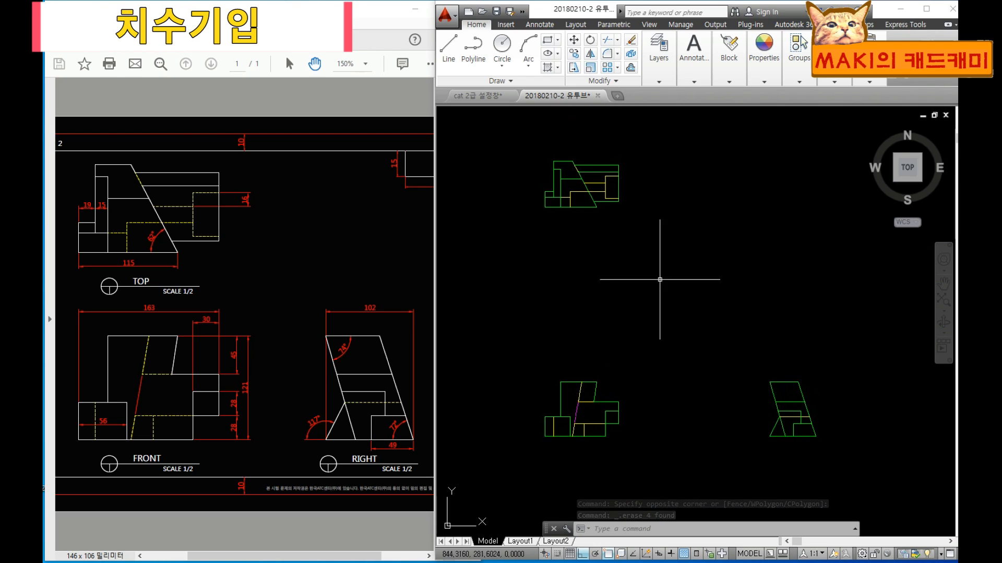
pyautogui.click(690, 78)
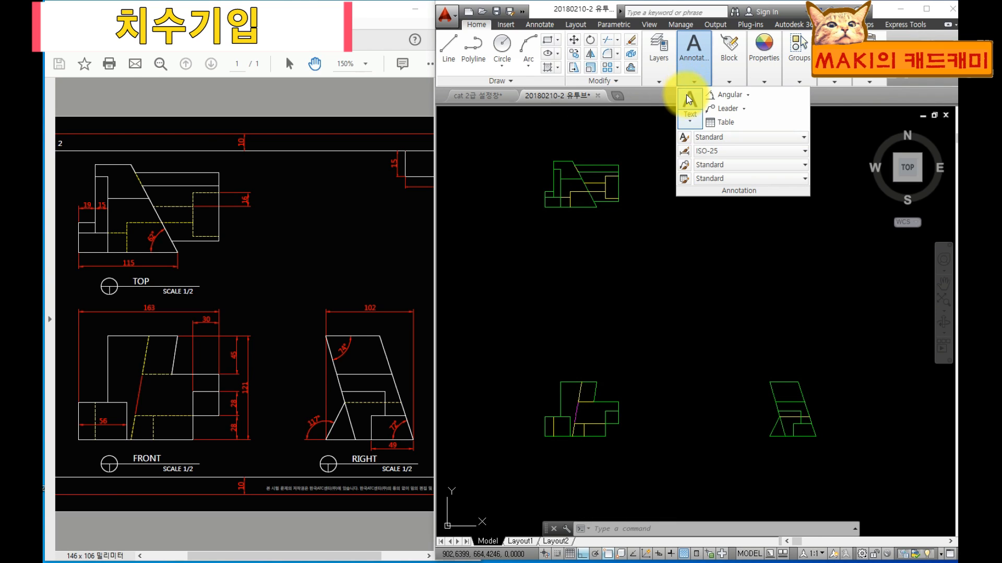
pyautogui.click(684, 151)
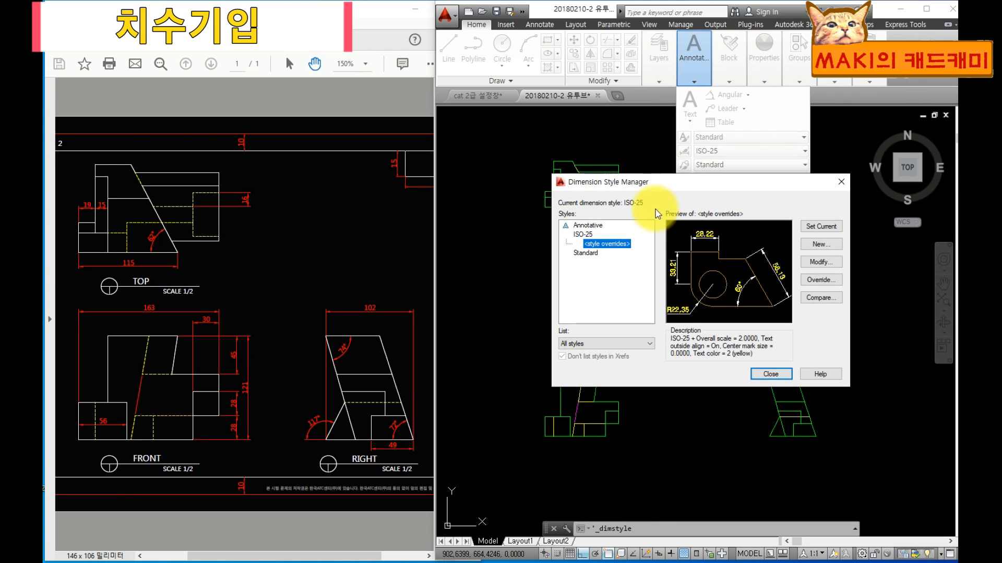
pyautogui.click(771, 374)
# Add a horizontal linear dimension across the front view's lower-left block, with the dimension line inside the block.
pyautogui.moveTo(561, 194); pyautogui.dragTo(582, 167, button='middle')
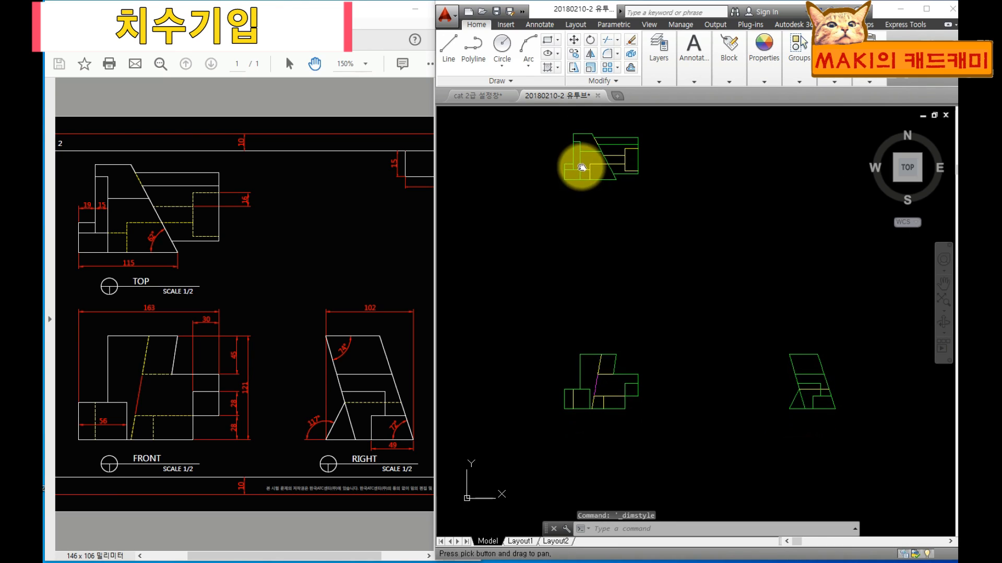
pyautogui.moveTo(623, 390); pyautogui.dragTo(589, 357, button='middle')
pyautogui.scroll(2, 579, 331)
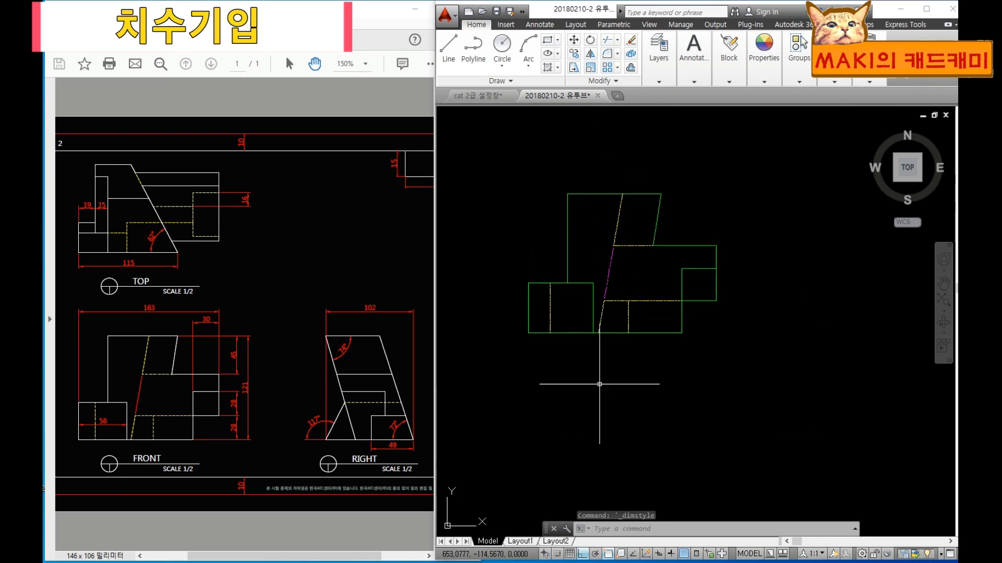
pyautogui.click(695, 79)
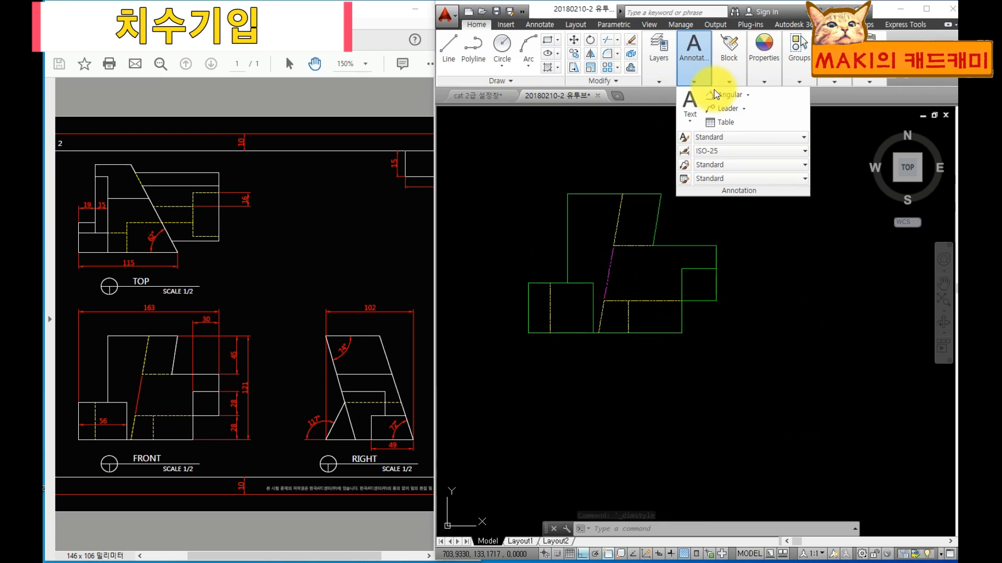
pyautogui.click(747, 95)
pyautogui.click(725, 114)
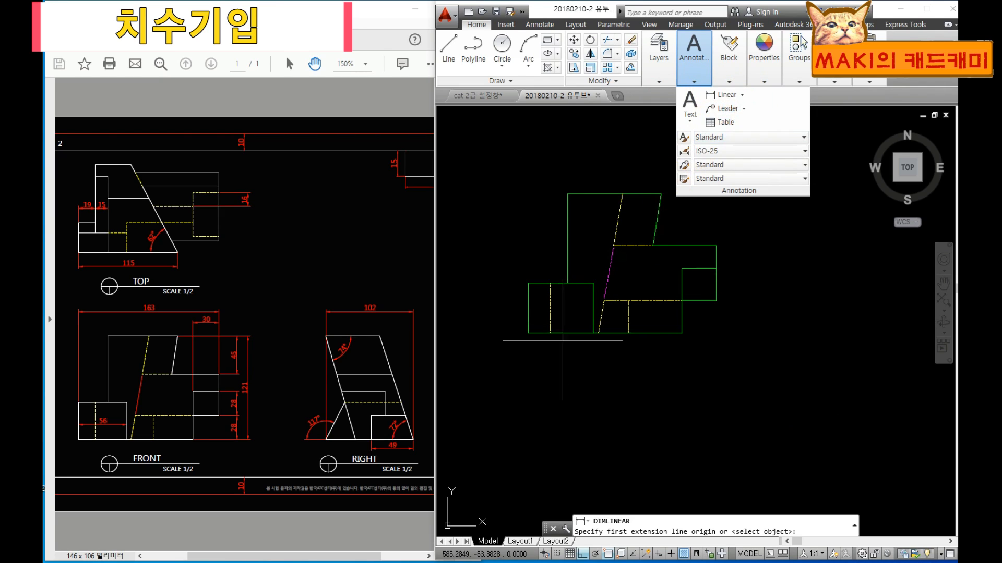
pyautogui.click(528, 308)
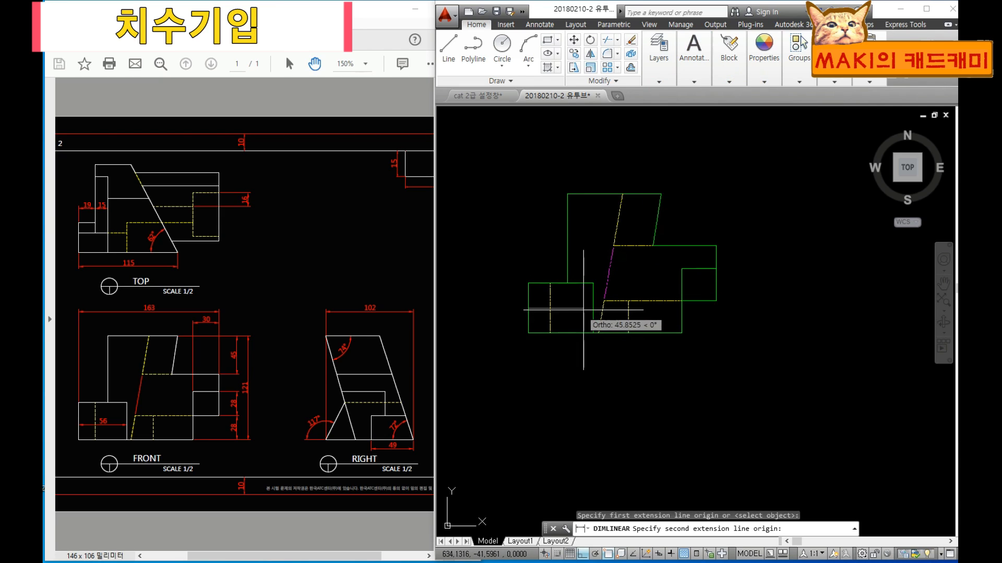
pyautogui.click(592, 308)
pyautogui.click(574, 310)
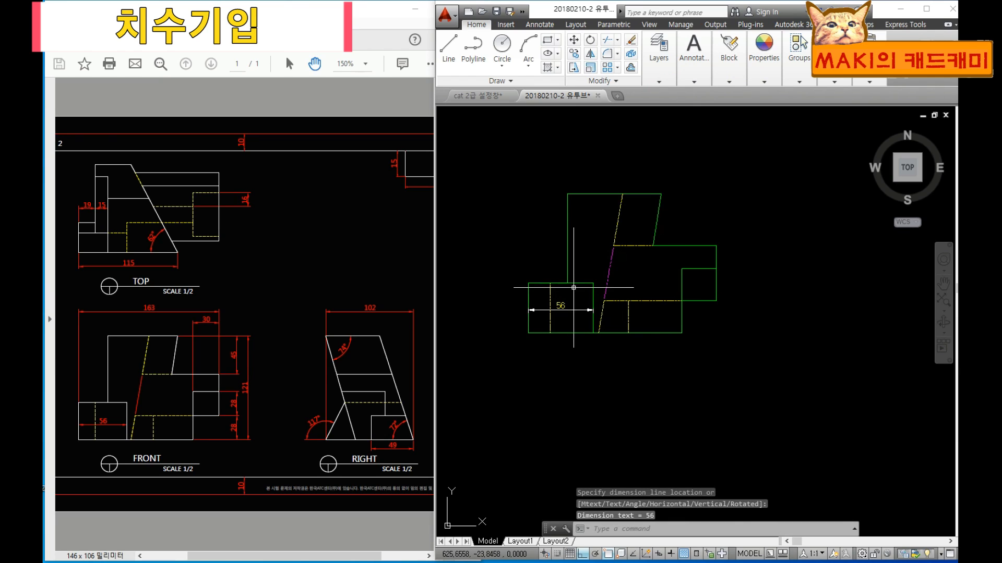
pyautogui.press('Return')
pyautogui.click(528, 283)
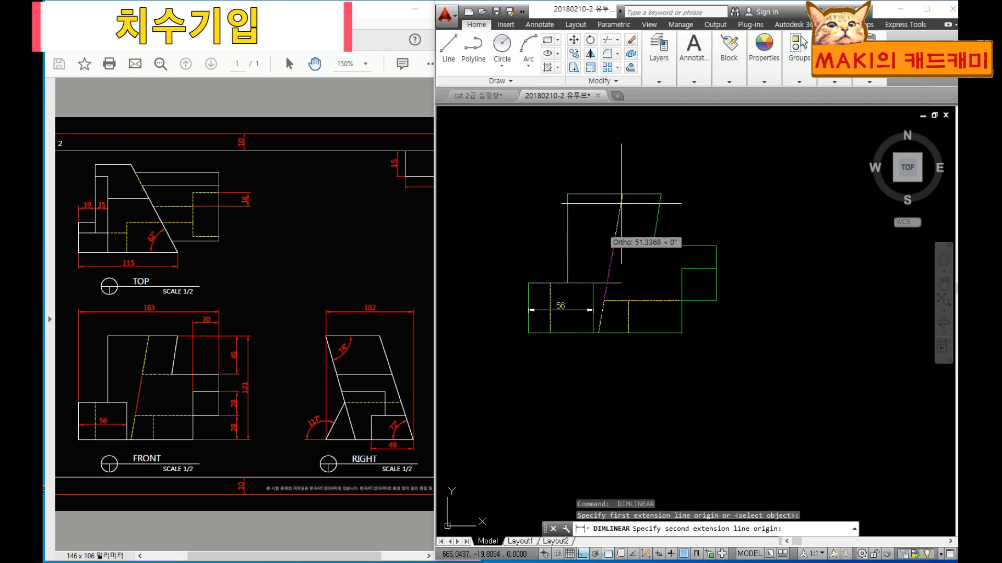
pyautogui.click(716, 245)
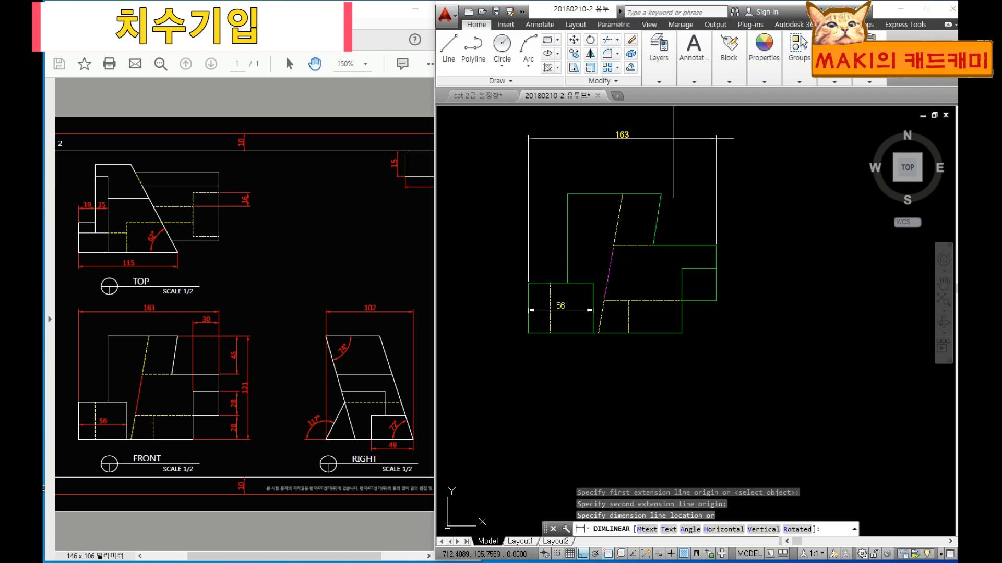
pyautogui.press('Escape')
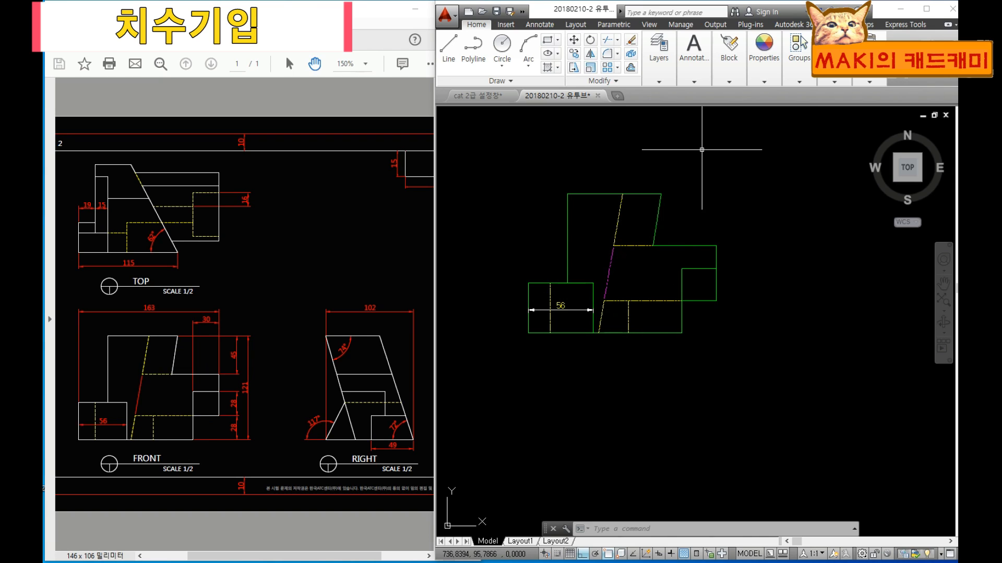
pyautogui.click(694, 83)
pyautogui.click(722, 92)
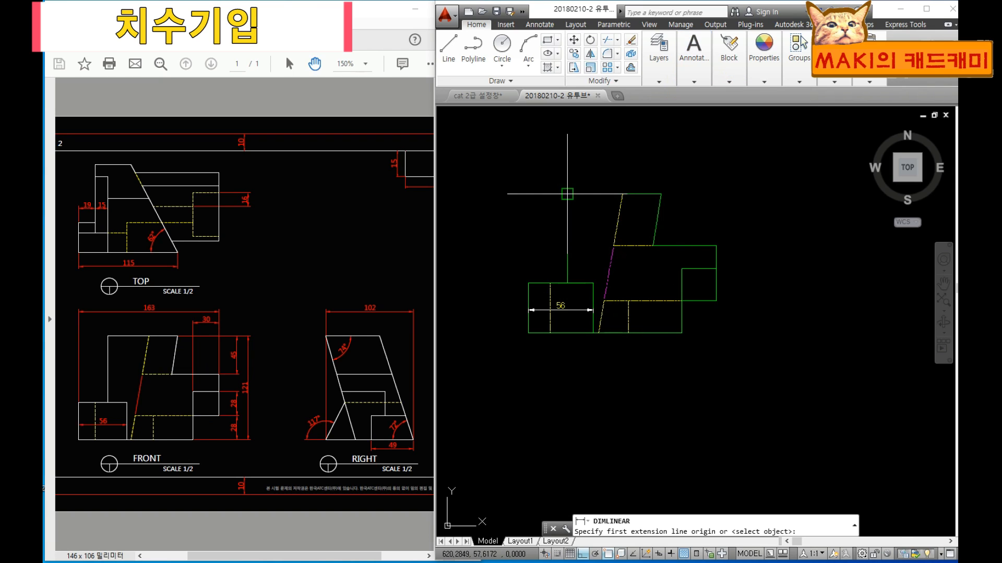
pyautogui.click(659, 193)
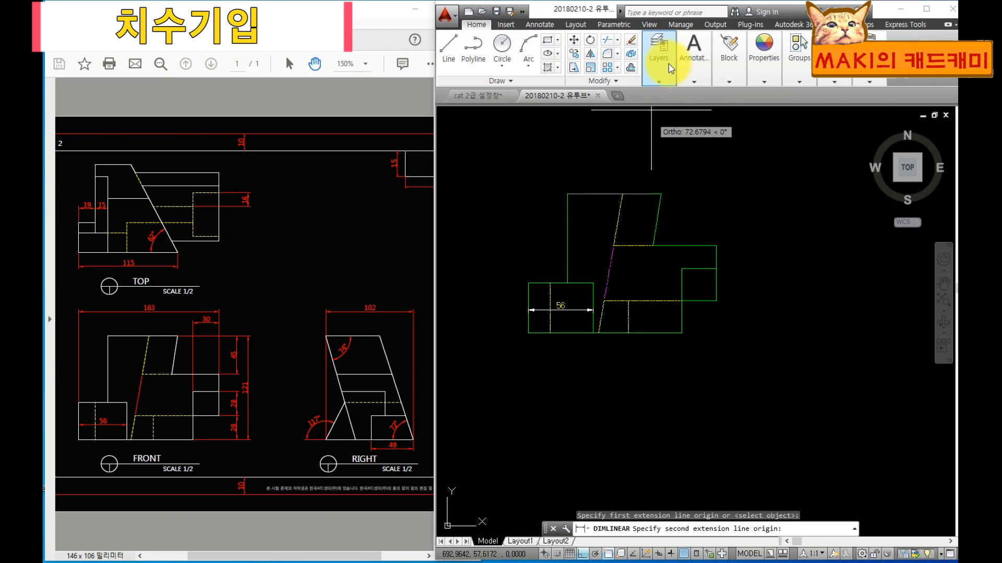
# Dimension the front view's overall width with a horizontal linear dimension placed above the view.
pyautogui.click(706, 79)
pyautogui.click(711, 94)
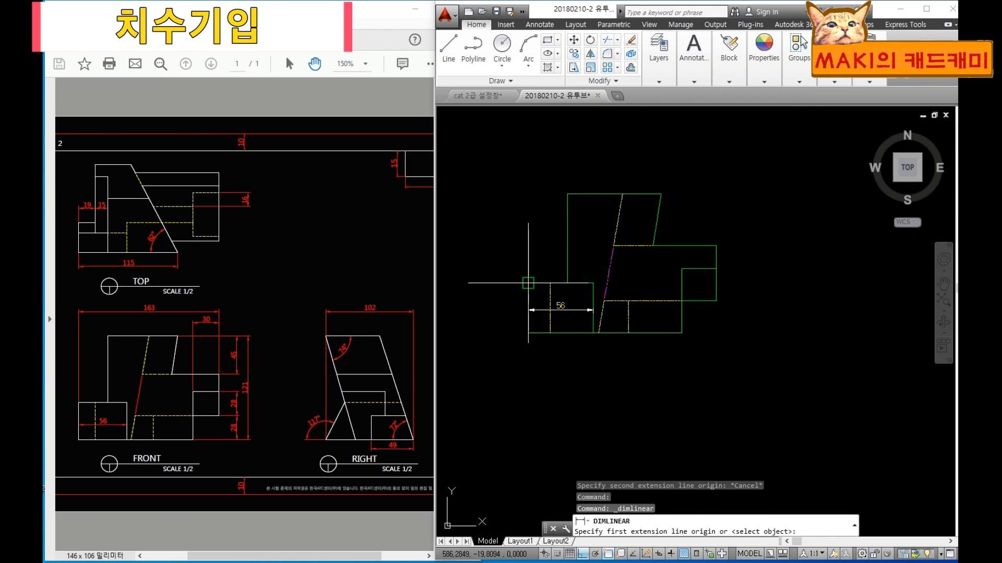
pyautogui.click(528, 283)
pyautogui.click(716, 245)
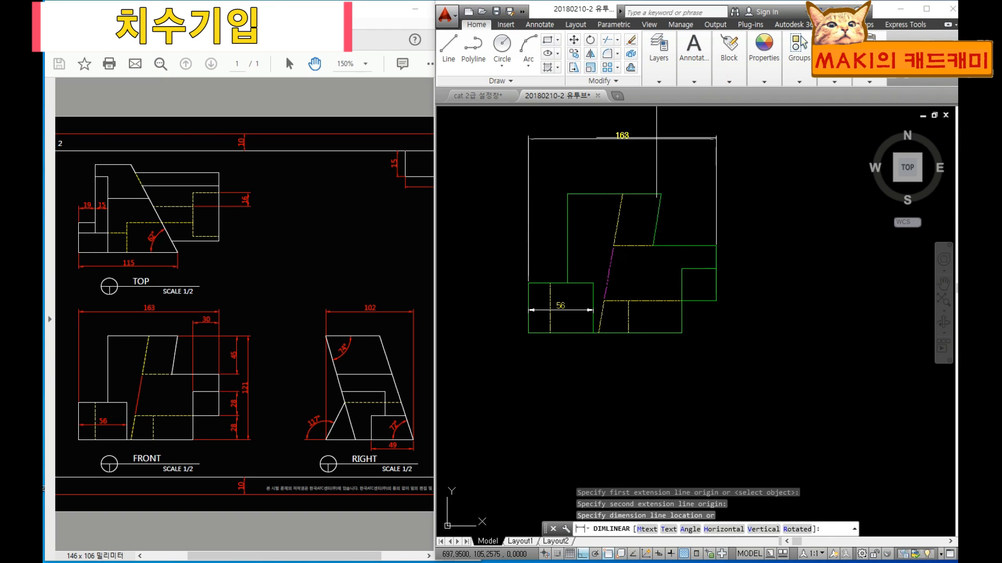
pyautogui.click(655, 136)
# Dimension the right view's overall width above the view, aligning its dimension line with the front view's overall width dimension.
pyautogui.scroll(-4, 592, 230)
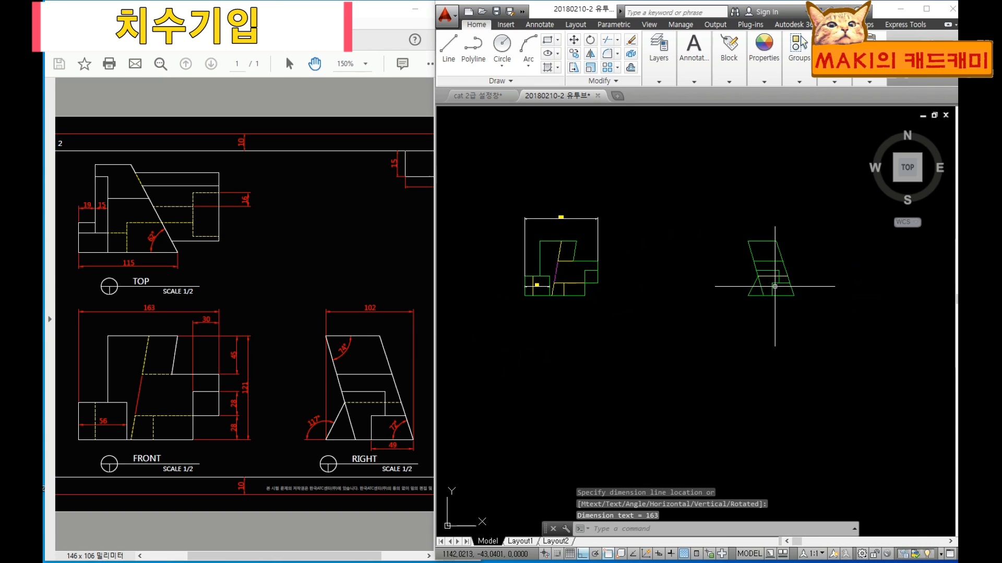
pyautogui.scroll(4, 710, 268)
pyautogui.press('space')
pyautogui.click(696, 367)
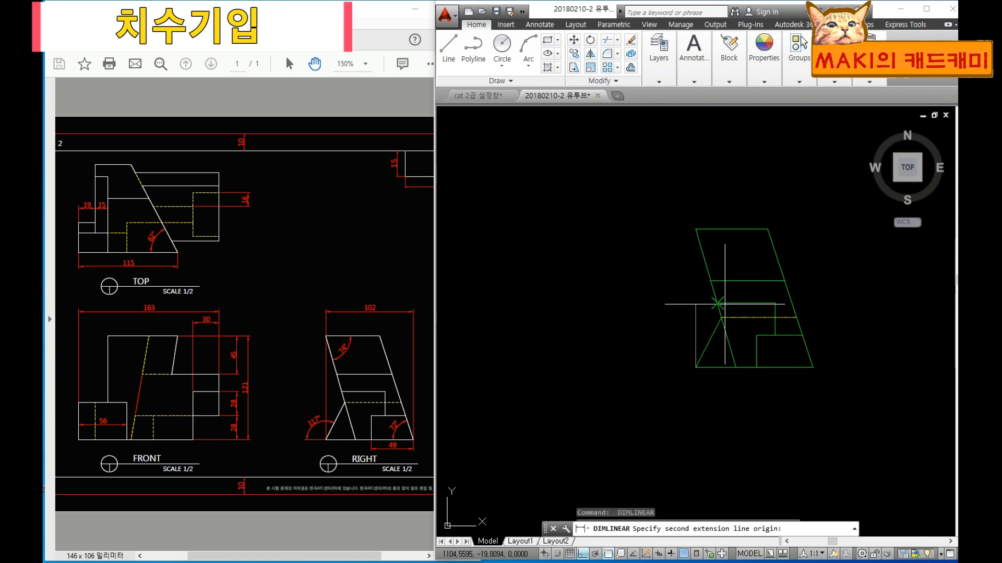
pyautogui.click(813, 367)
pyautogui.scroll(-1, 704, 156)
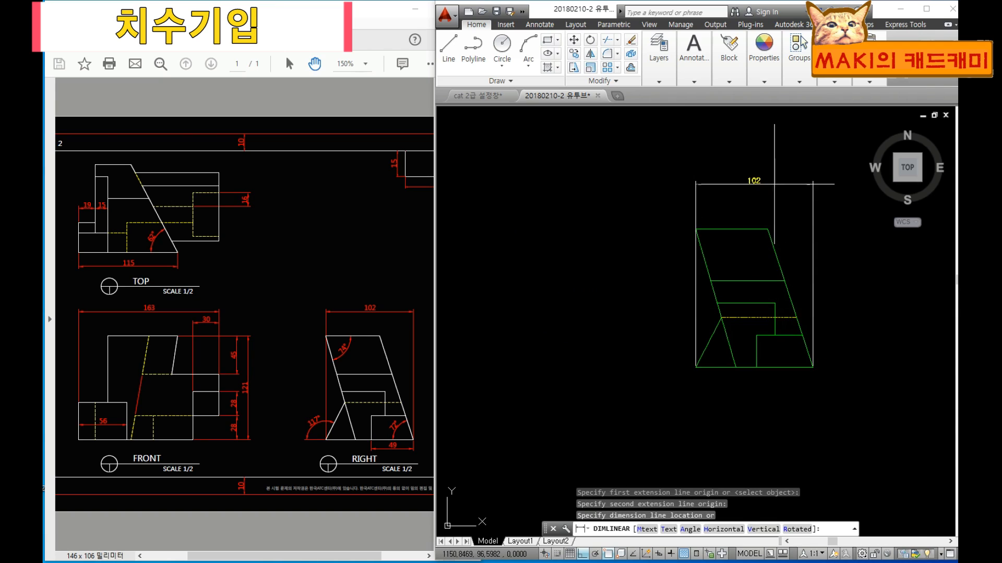
pyautogui.scroll(-3, 574, 175)
pyautogui.scroll(5, 574, 219)
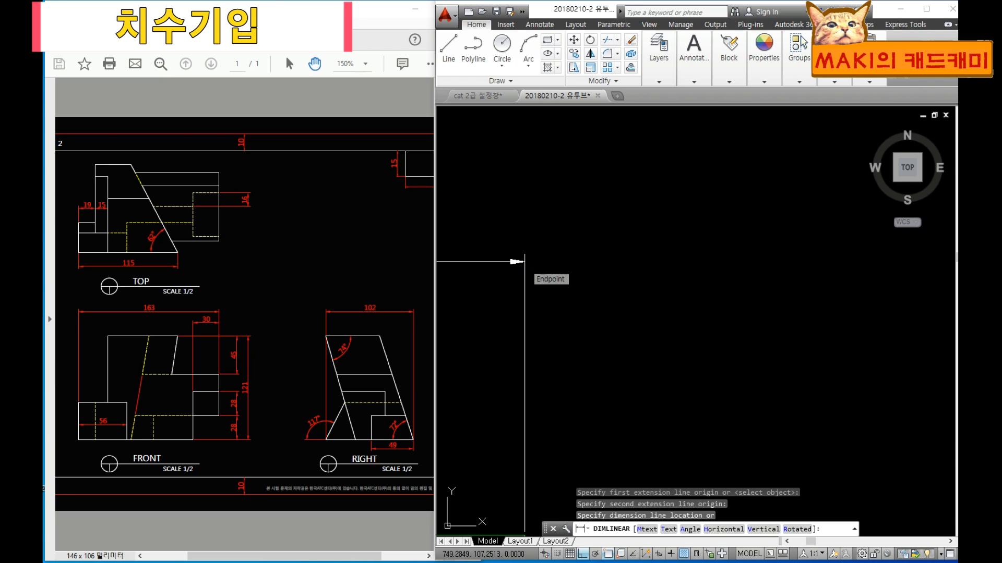
pyautogui.click(525, 262)
# Delete the 56 mm width dimension inside the front view's lower-left block.
pyautogui.scroll(-5, 648, 268)
pyautogui.scroll(3, 558, 265)
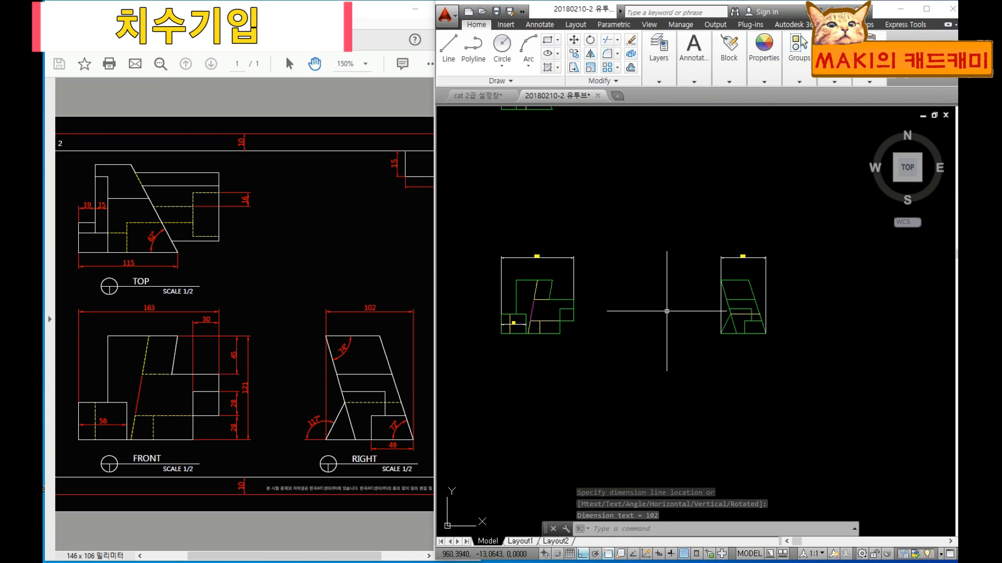
pyautogui.scroll(6, 626, 282)
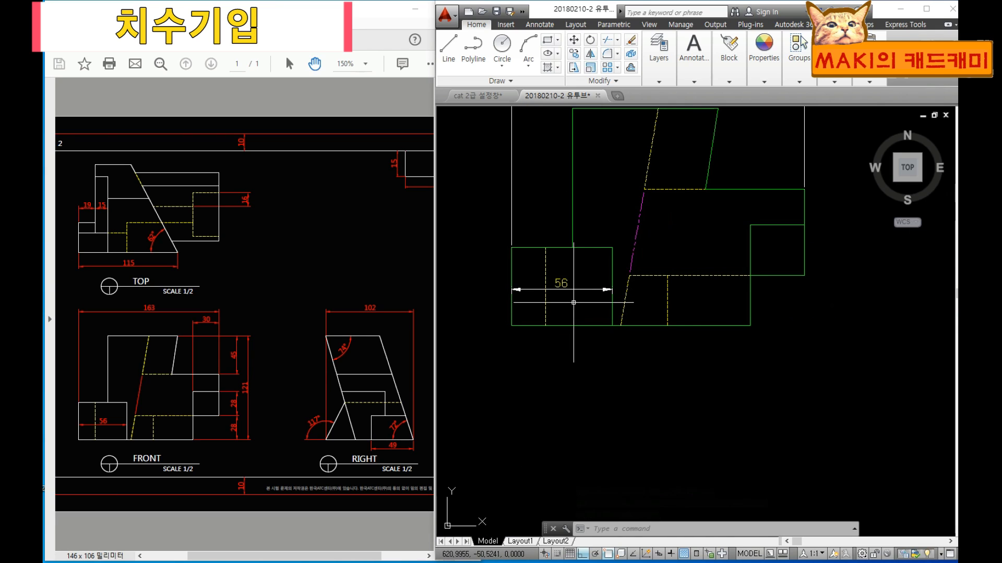
pyautogui.scroll(6, 559, 294)
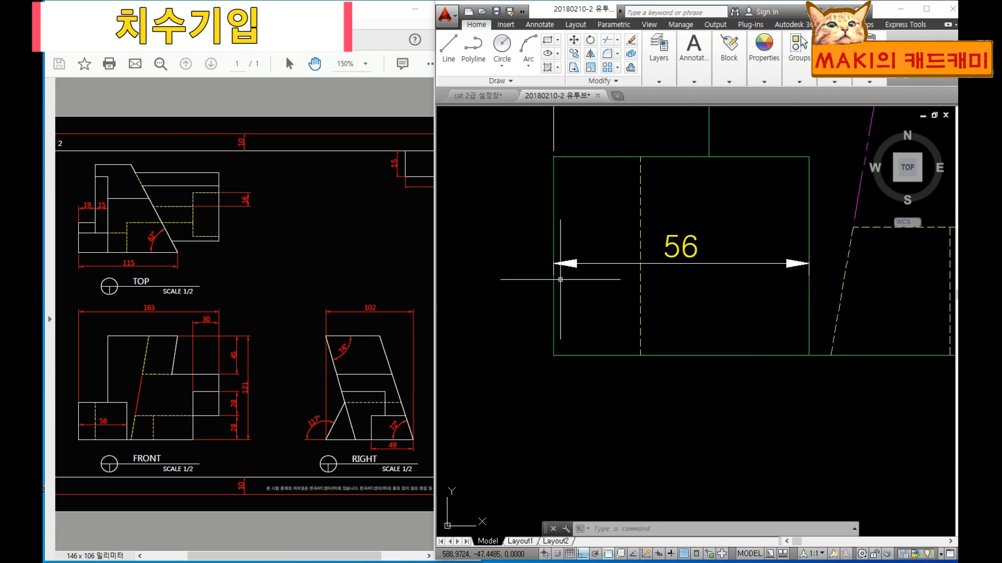
pyautogui.moveTo(759, 302); pyautogui.dragTo(509, 280, button='middle')
pyautogui.scroll(-8, 691, 235)
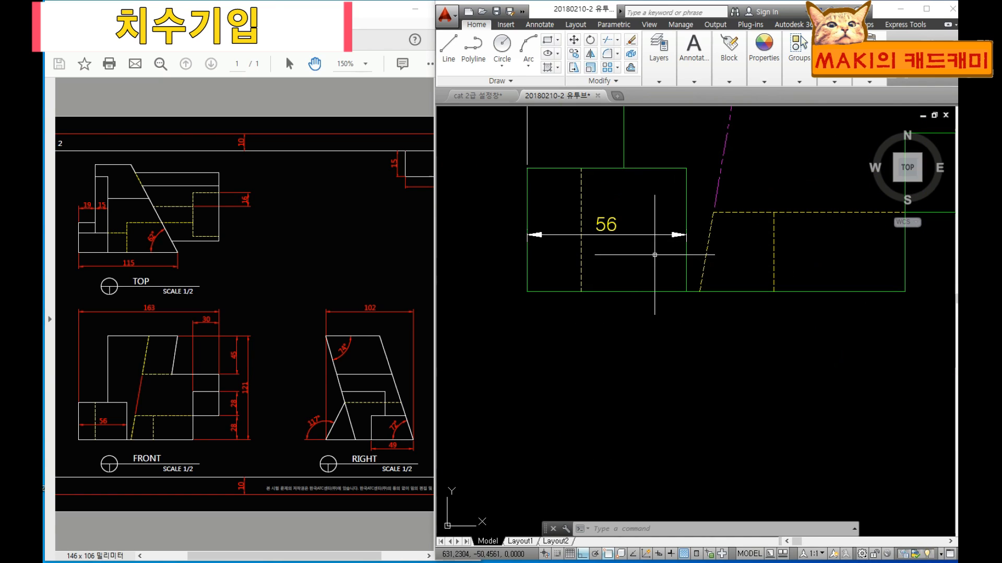
pyautogui.click(654, 255)
pyautogui.click(634, 215)
pyautogui.press('Delete')
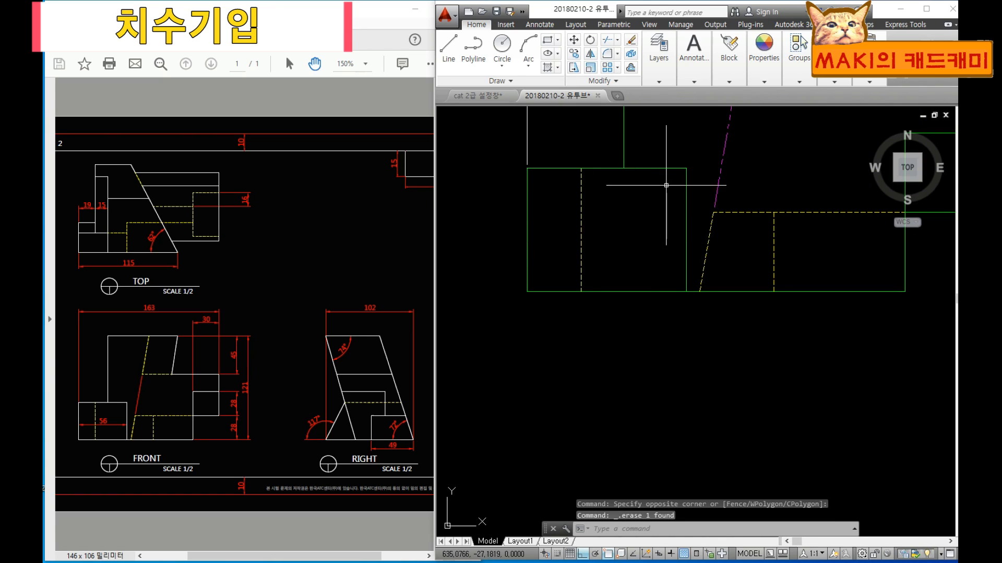
# Override the ISO-25 dimension style to suppress both extension lines, Ext line 1 and Ext line 2.
pyautogui.click(694, 81)
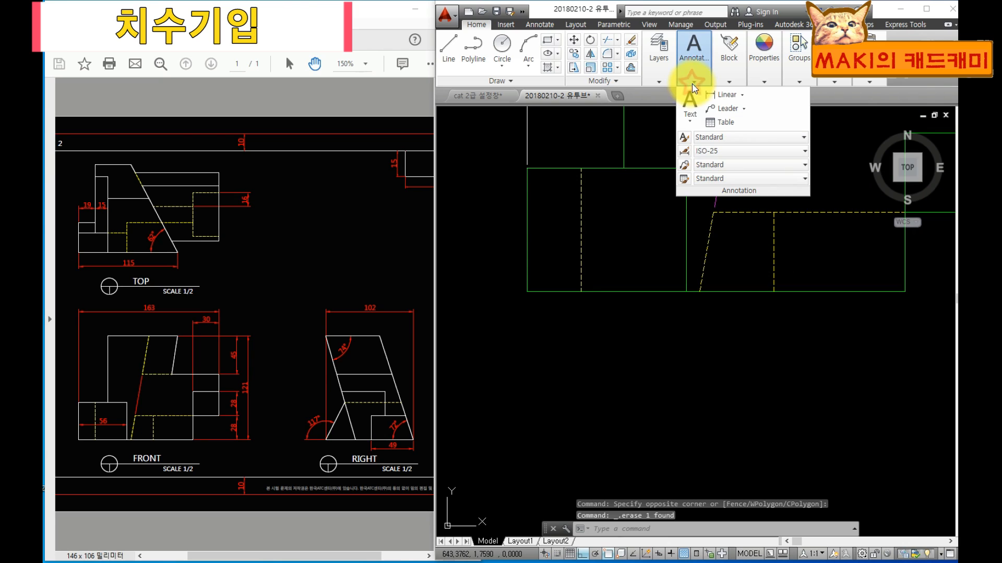
pyautogui.click(685, 153)
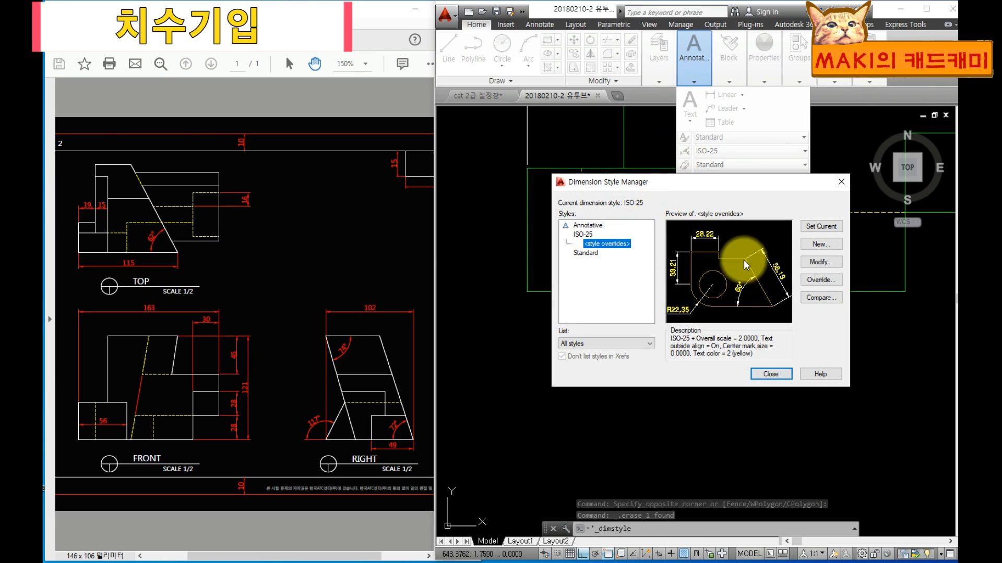
pyautogui.click(819, 282)
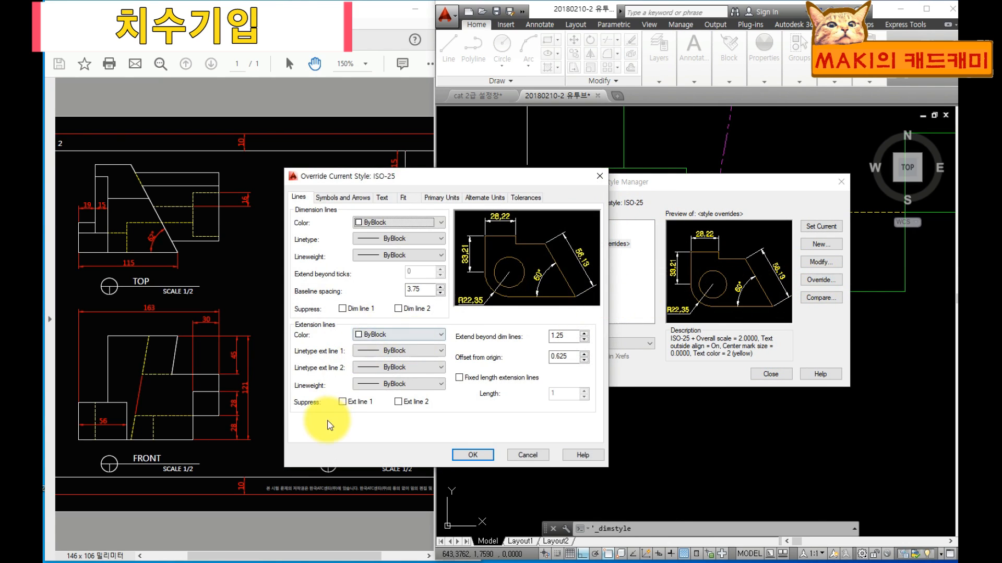
pyautogui.click(342, 401)
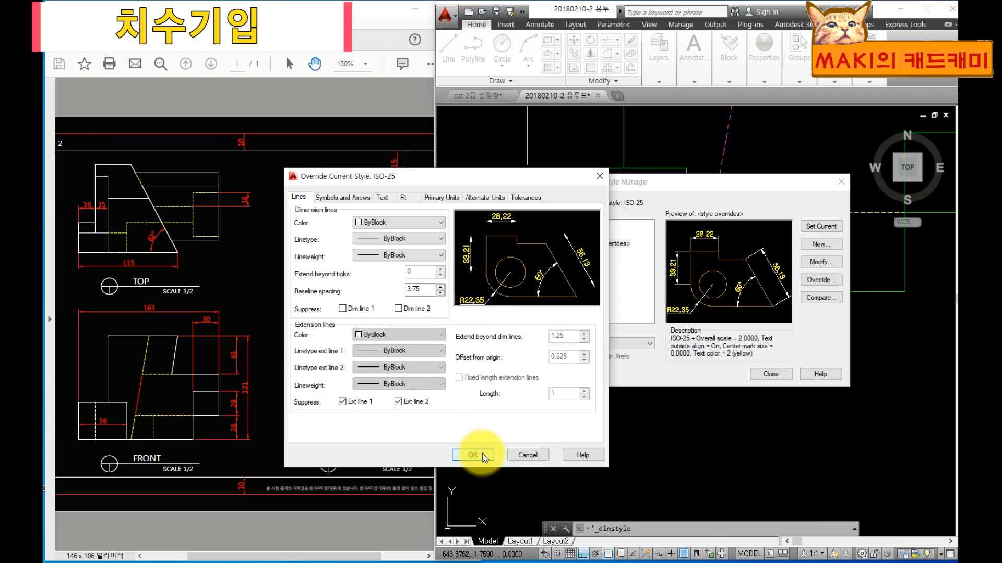
pyautogui.click(480, 454)
pyautogui.click(771, 374)
# Dimension the width of the front view's lower-left block with a linear dimension placed inside the block.
pyautogui.click(694, 73)
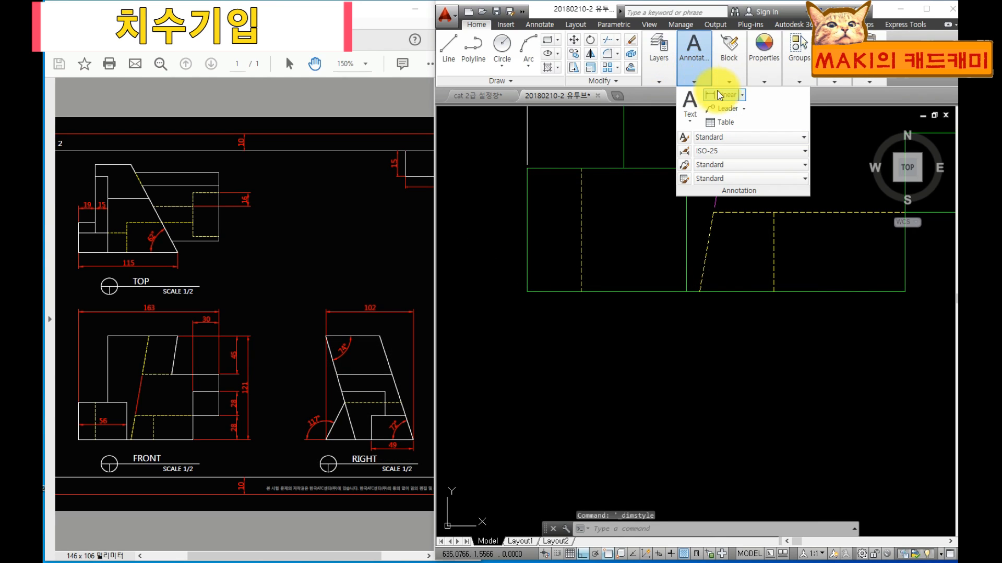
pyautogui.click(718, 94)
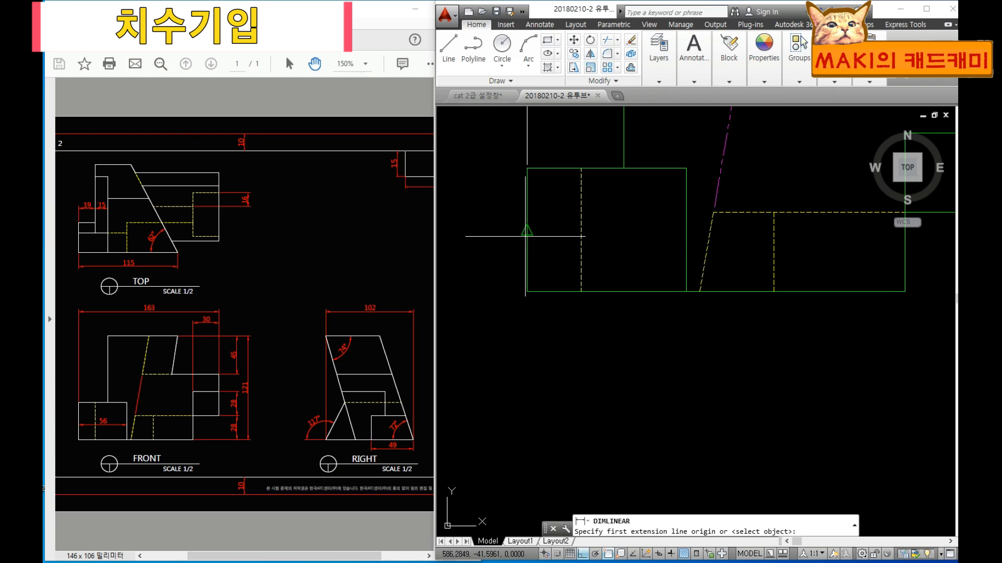
pyautogui.scroll(-3, 605, 271)
pyautogui.click(576, 253)
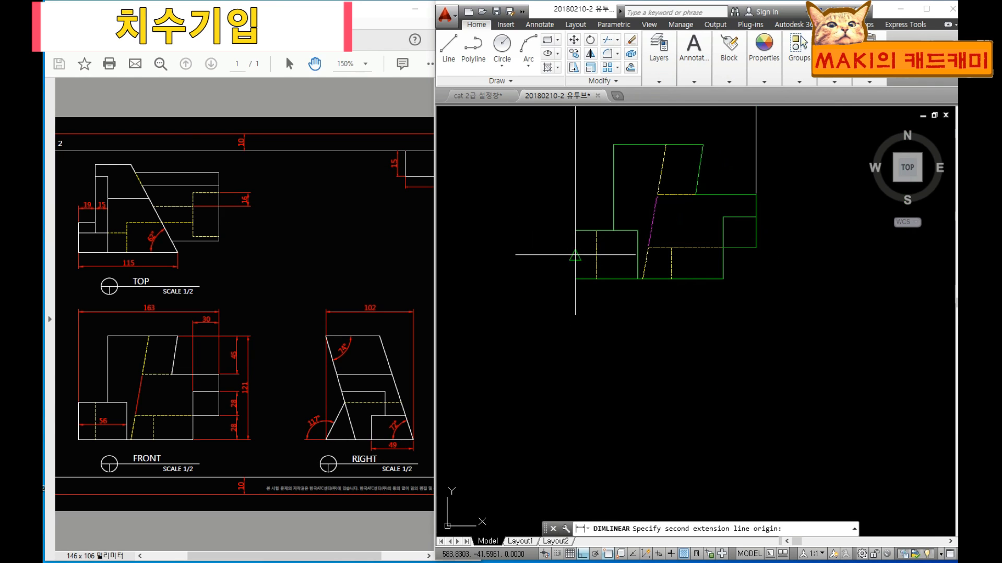
pyautogui.click(637, 255)
pyautogui.click(620, 254)
pyautogui.scroll(4, 637, 258)
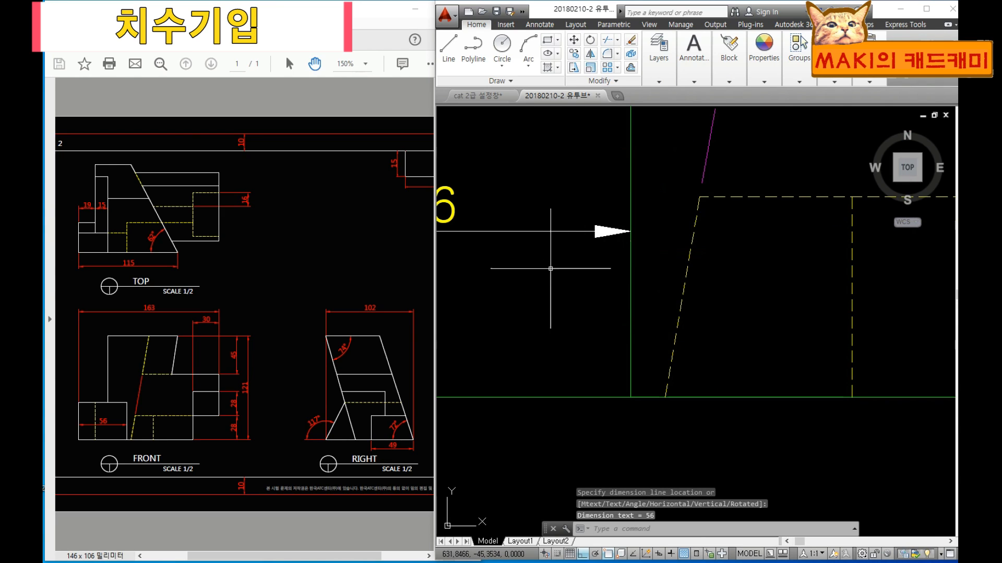
pyautogui.moveTo(537, 278); pyautogui.dragTo(726, 268, button='middle')
pyautogui.scroll(-1, 569, 265)
pyautogui.scroll(-4, 581, 265)
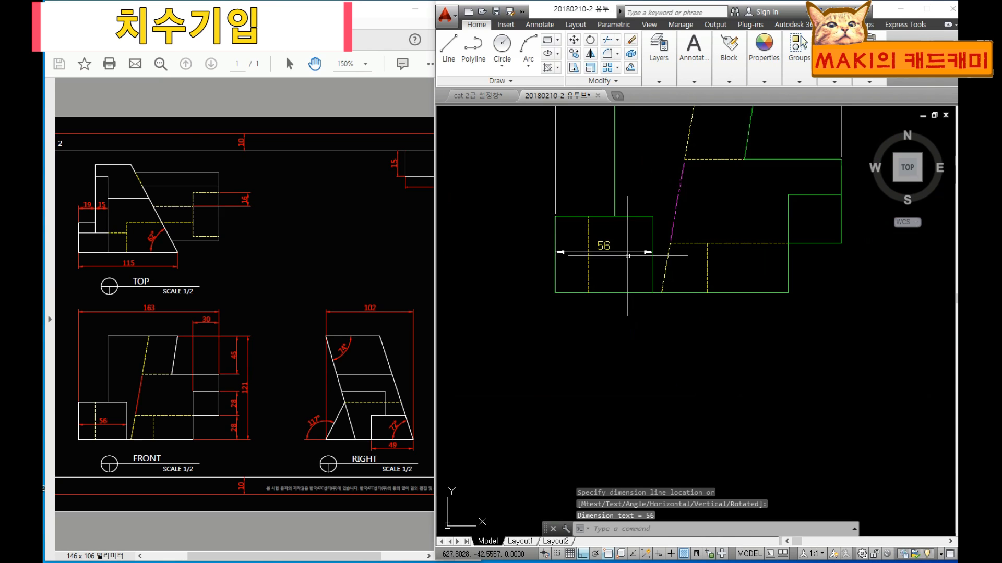
pyautogui.moveTo(619, 252); pyautogui.dragTo(611, 330, button='middle')
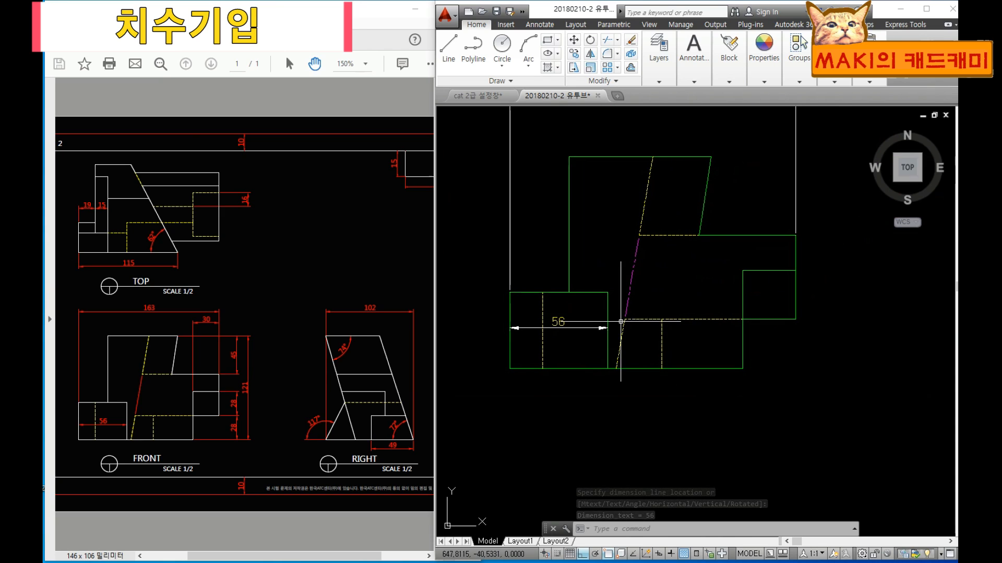
pyautogui.scroll(-2, 622, 264)
pyautogui.moveTo(622, 264); pyautogui.dragTo(611, 270, button='middle')
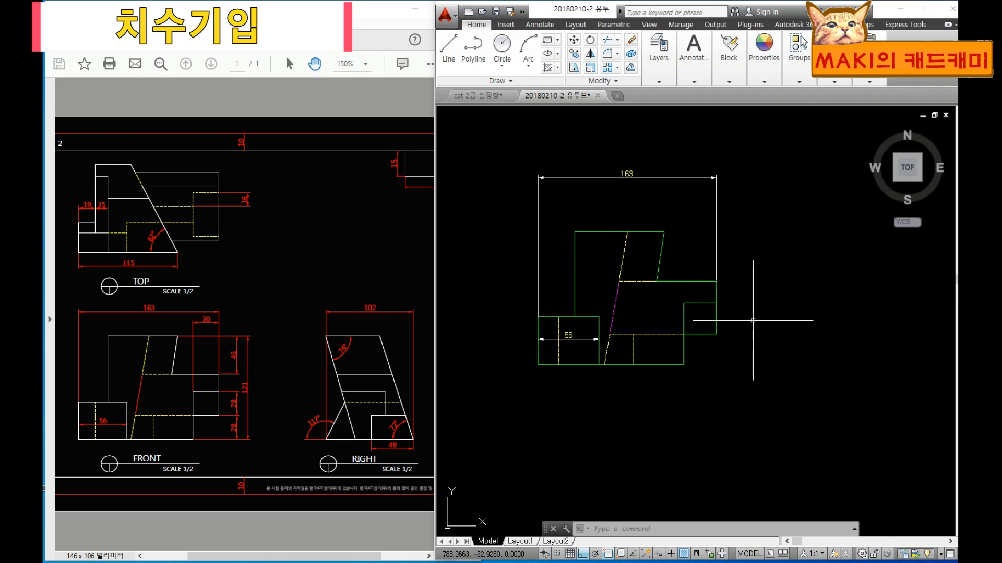
pyautogui.scroll(-2, 620, 306)
pyautogui.moveTo(762, 349); pyautogui.dragTo(604, 394, button='middle')
pyautogui.moveTo(602, 317); pyautogui.dragTo(650, 299, button='middle')
pyautogui.click(613, 286)
pyautogui.click(565, 249)
pyautogui.click(644, 276)
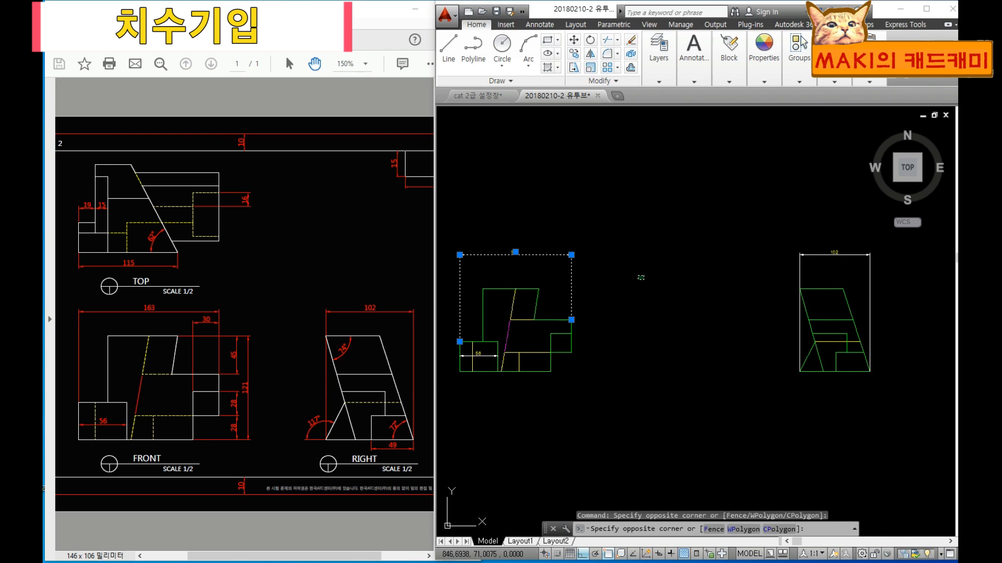
pyautogui.press('Escape')
pyautogui.press('Escape')
pyautogui.press('Escape')
pyautogui.moveTo(590, 306)
pyautogui.mouseDown(button='middle')
pyautogui.moveTo(645, 266)
pyautogui.moveTo(608, 322)
pyautogui.mouseUp(button='middle')
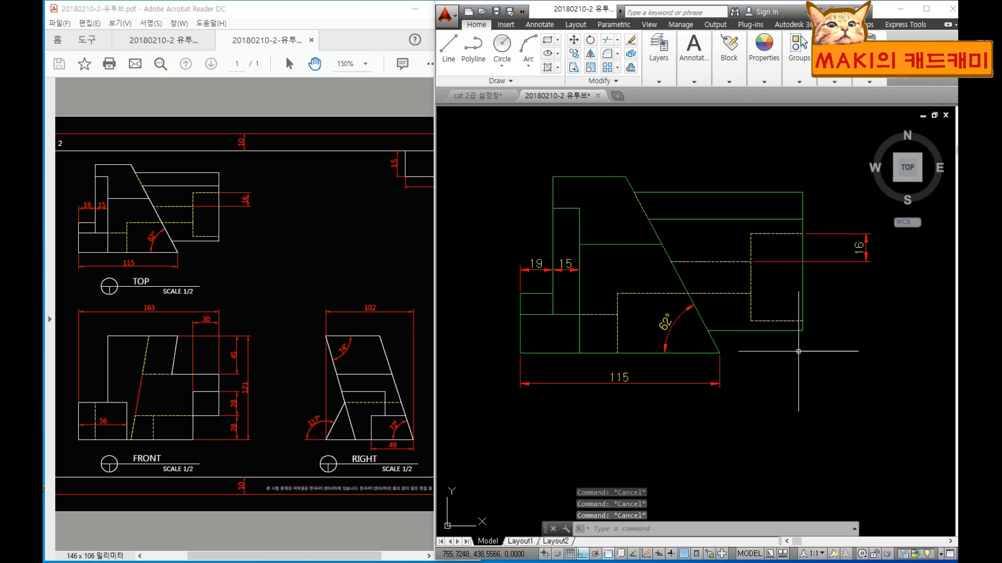
pyautogui.click(663, 83)
pyautogui.click(724, 121)
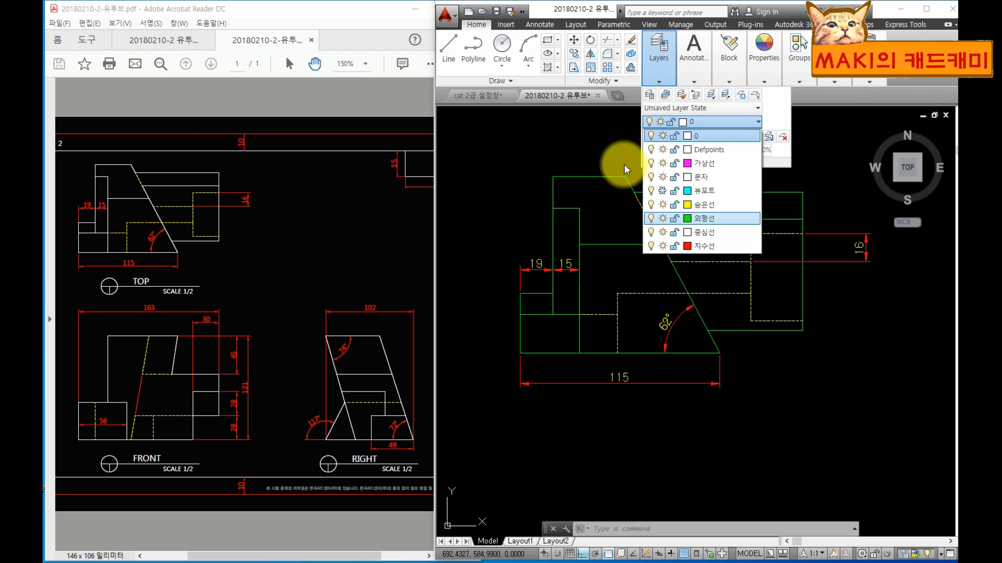
pyautogui.click(581, 217)
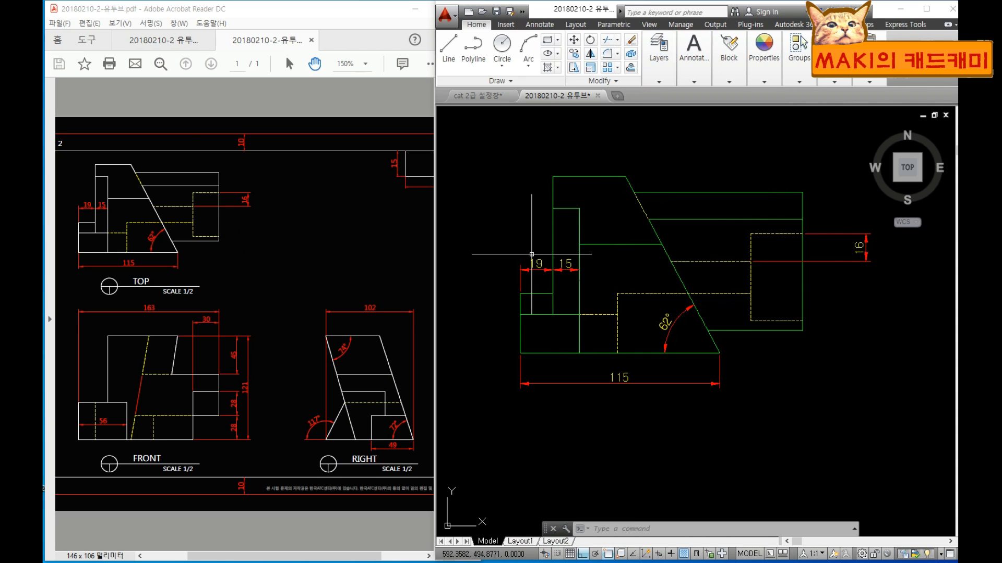
pyautogui.scroll(-5, 833, 253)
pyautogui.scroll(1, 679, 339)
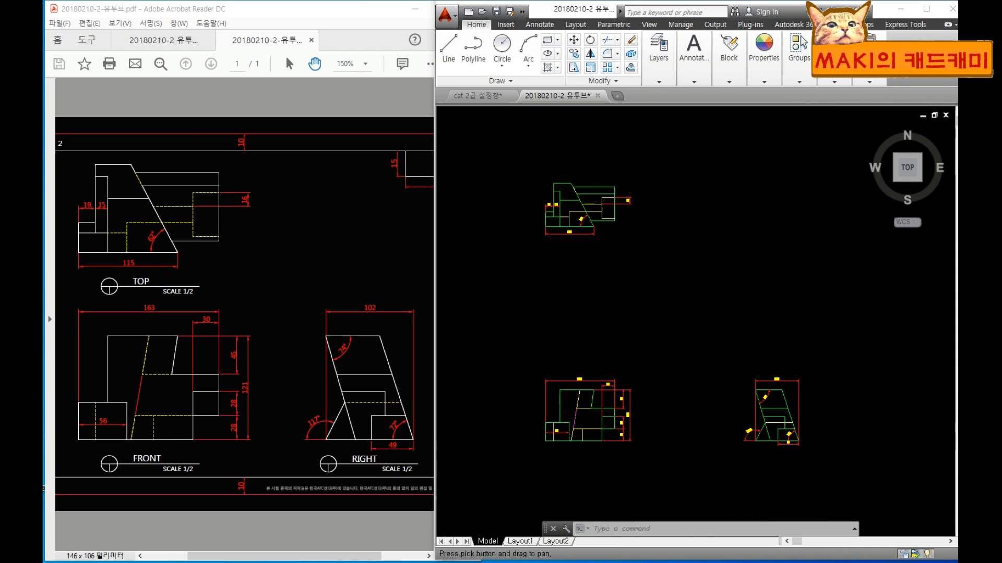
pyautogui.moveTo(637, 409); pyautogui.dragTo(659, 414, button='middle')
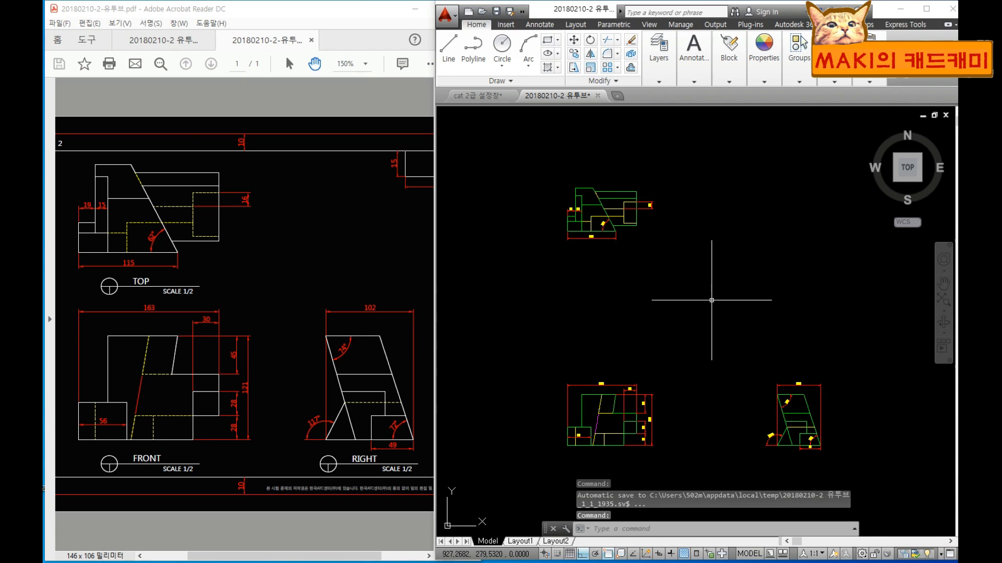
pyautogui.moveTo(706, 318); pyautogui.dragTo(673, 281, button='middle')
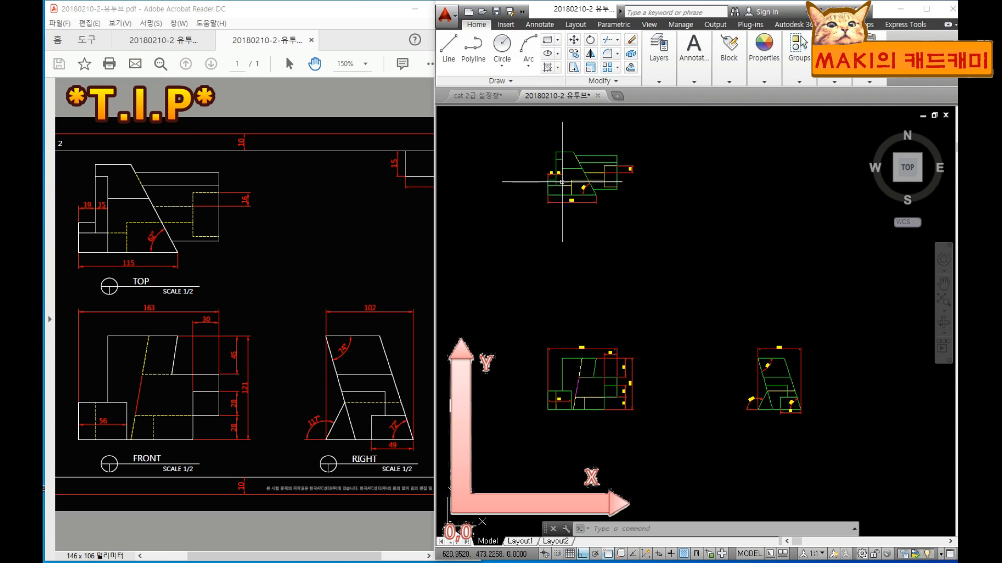
# Move the front and right views together with their dimensions straight down, widening the gap below the top view.
pyautogui.scroll(-2, 677, 298)
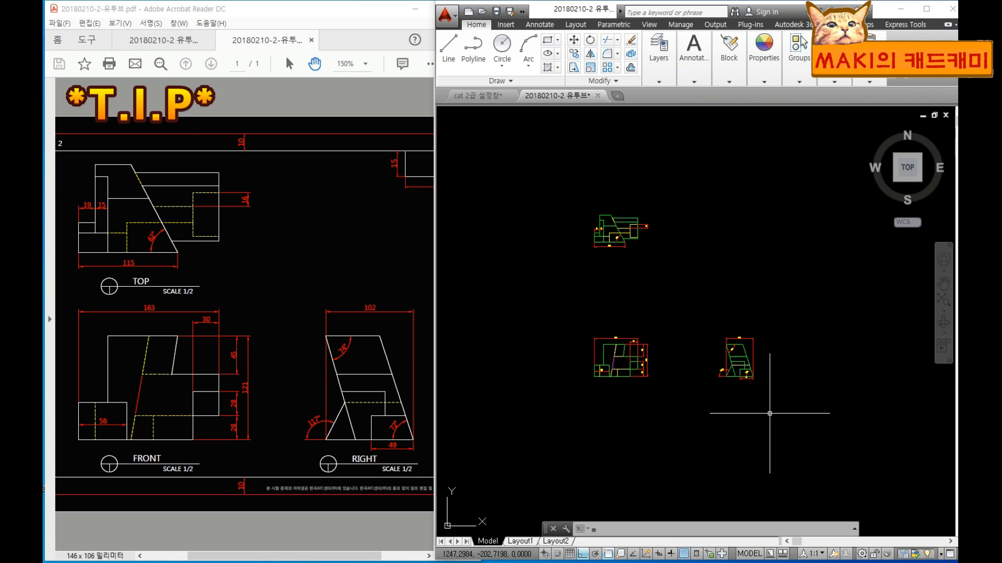
pyautogui.write('m')
pyautogui.press('Return')
pyautogui.click(814, 433)
pyautogui.click(531, 302)
pyautogui.press('Return')
pyautogui.click(684, 346)
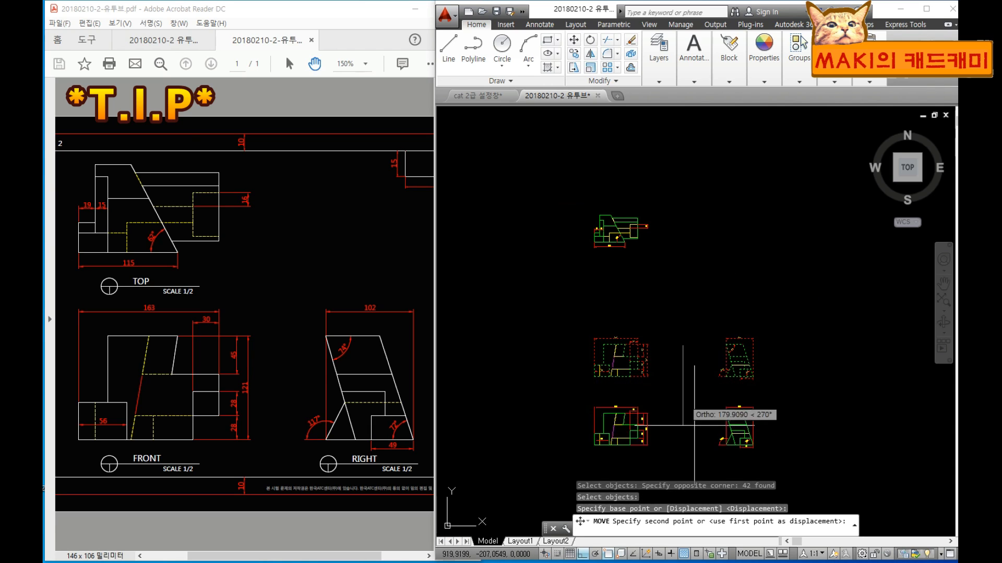
pyautogui.moveTo(693, 433); pyautogui.dragTo(655, 326, button='middle')
pyautogui.click(659, 372)
pyautogui.press('Return')
pyautogui.press('Return')
pyautogui.click(840, 455)
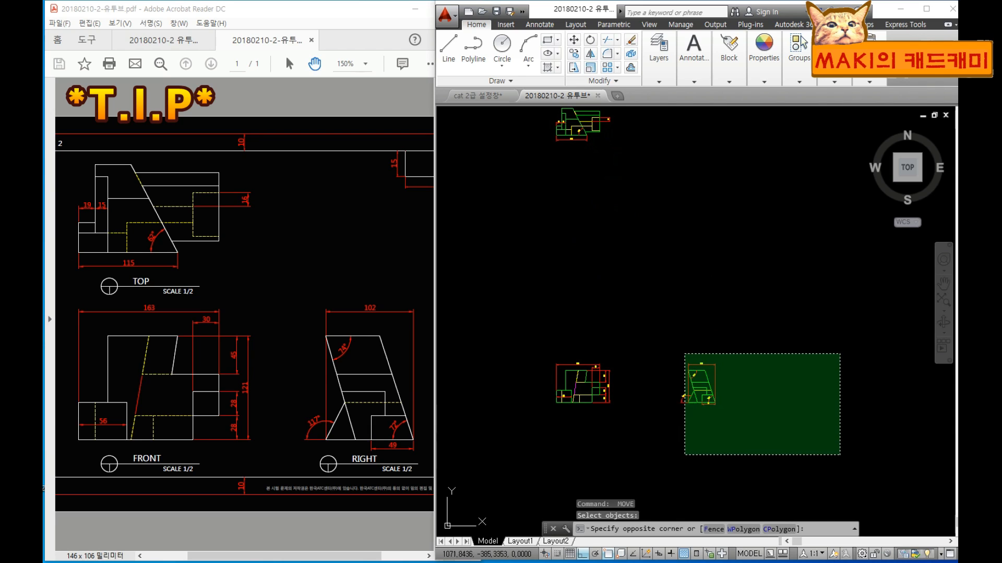
pyautogui.click(670, 338)
pyautogui.press('Escape')
# Move the right view with its dimensions horizontally about 600 units farther away from the front view.
pyautogui.press('Return')
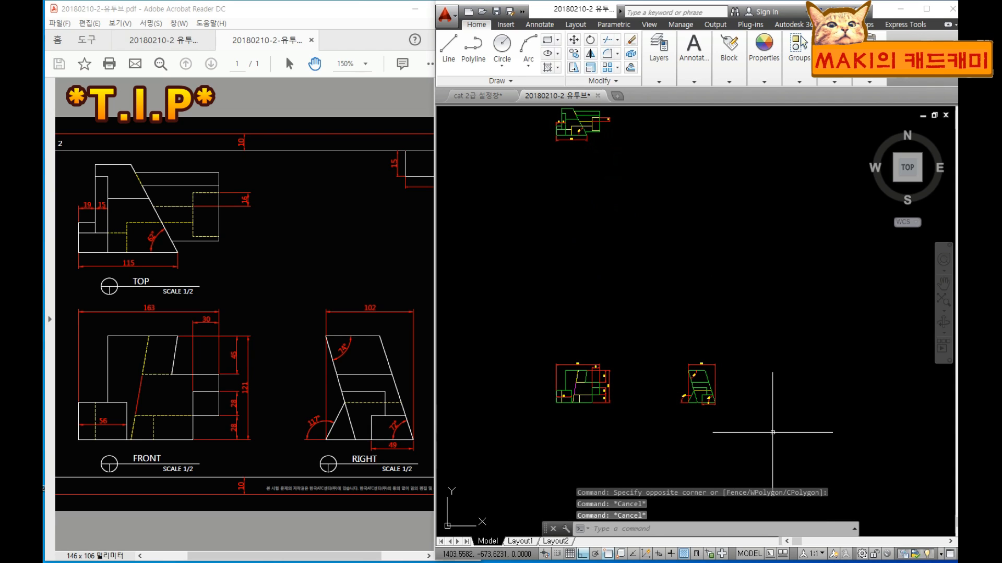
pyautogui.click(781, 443)
pyautogui.click(658, 343)
pyautogui.press('Return')
pyautogui.click(654, 311)
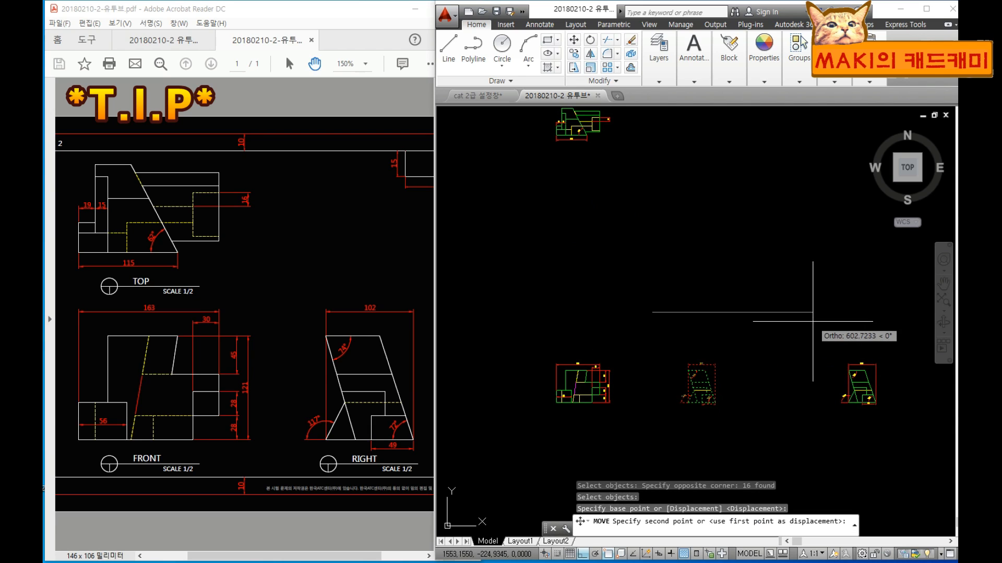
pyautogui.click(814, 319)
pyautogui.press('Escape')
pyautogui.press('Escape')
pyautogui.moveTo(703, 231); pyautogui.dragTo(704, 258, button='middle')
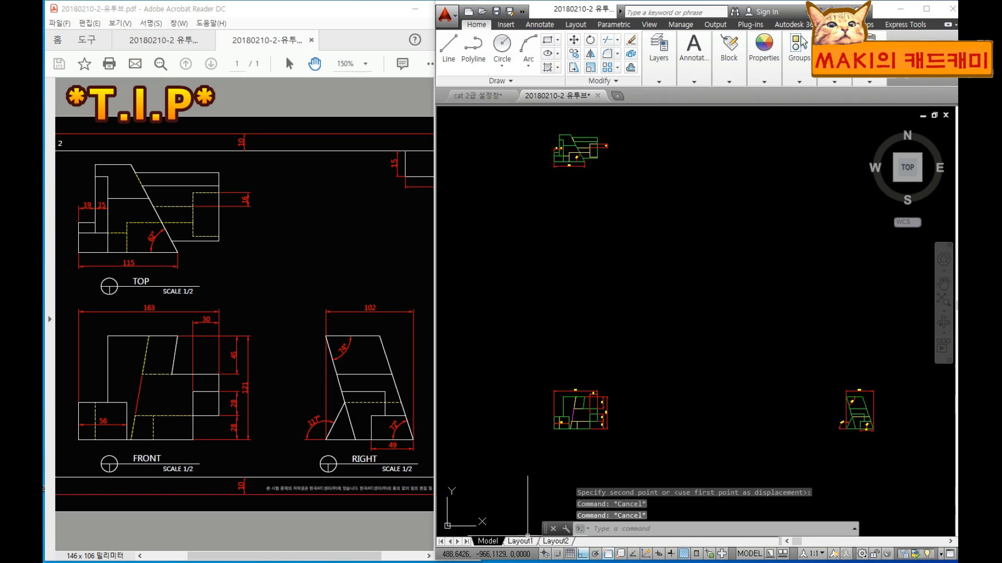
pyautogui.moveTo(522, 542)
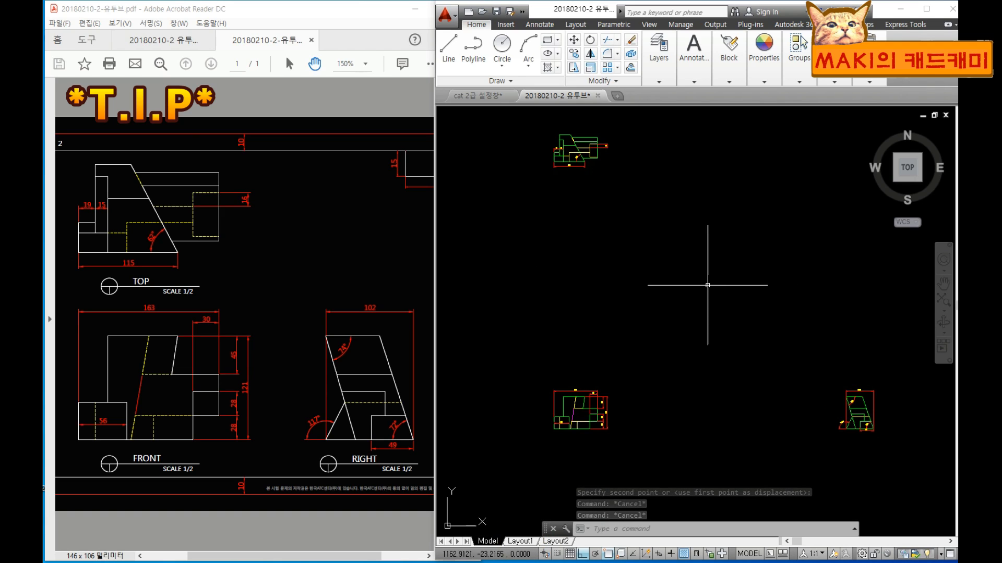
pyautogui.scroll(-2, 662, 264)
pyautogui.moveTo(696, 265); pyautogui.dragTo(698, 280, button='middle')
pyautogui.scroll(3, 600, 216)
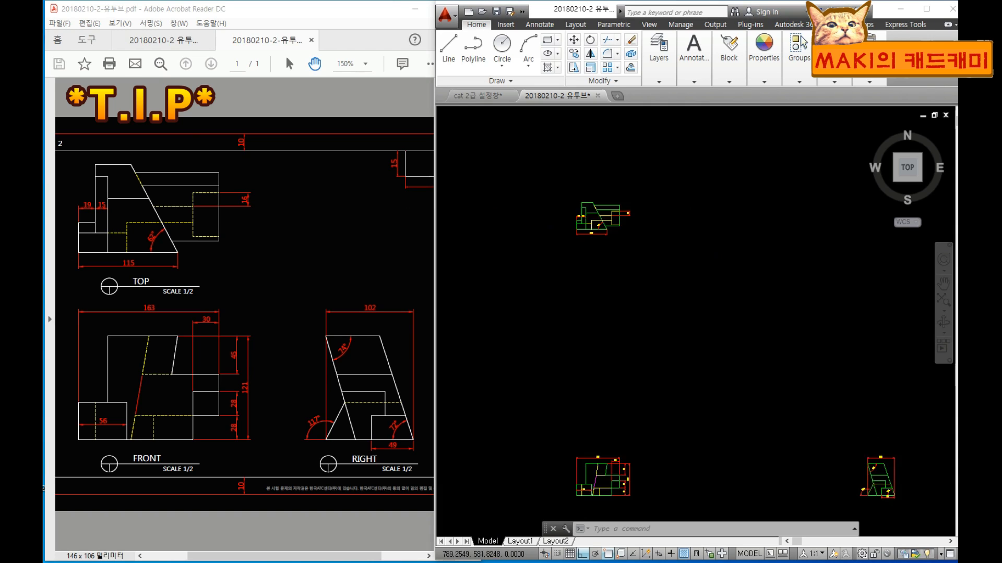
pyautogui.scroll(-2, 612, 270)
pyautogui.moveTo(642, 339); pyautogui.dragTo(673, 272, button='middle')
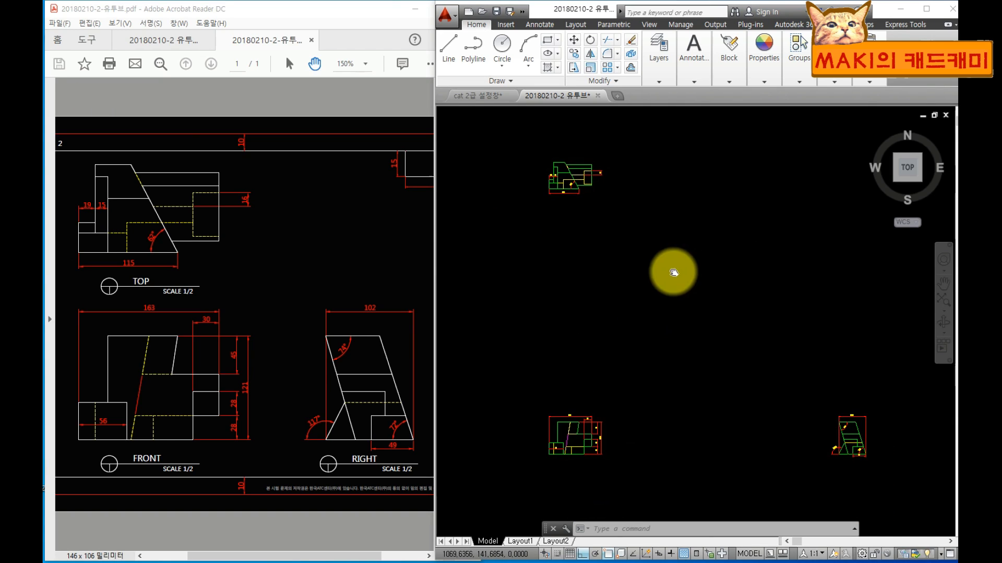